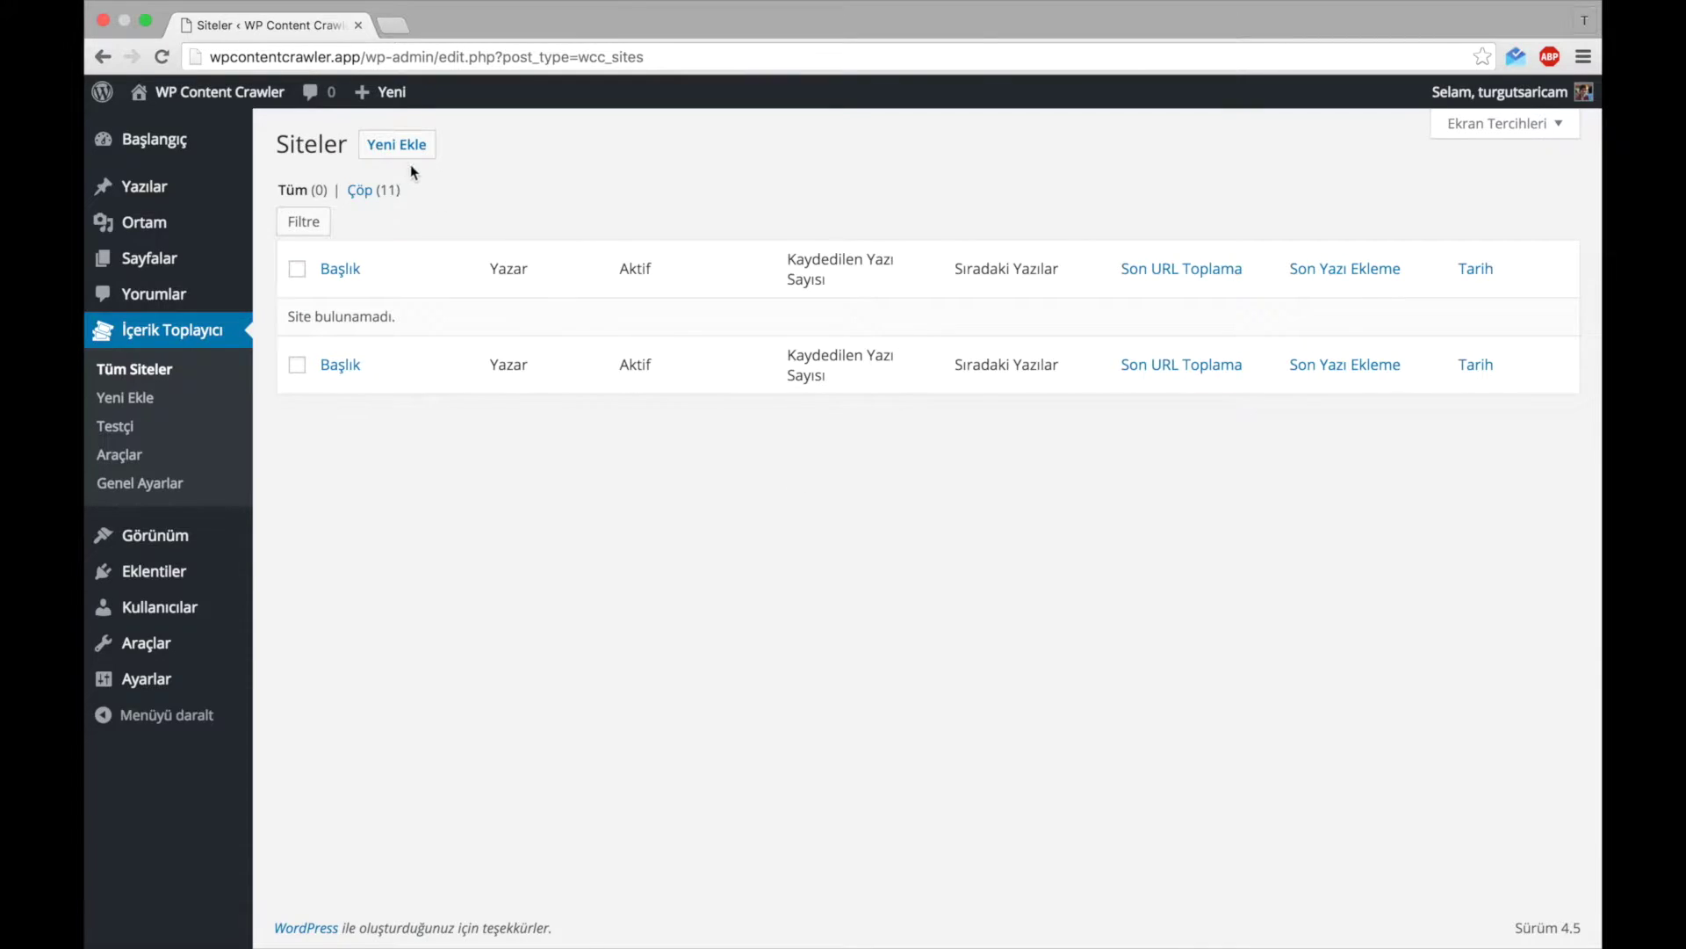
- Start a new site entry titled Bored Panda and open boredpanda.com in a separate browser tab
{"action": "left_click", "coordinate": [406, 152]}
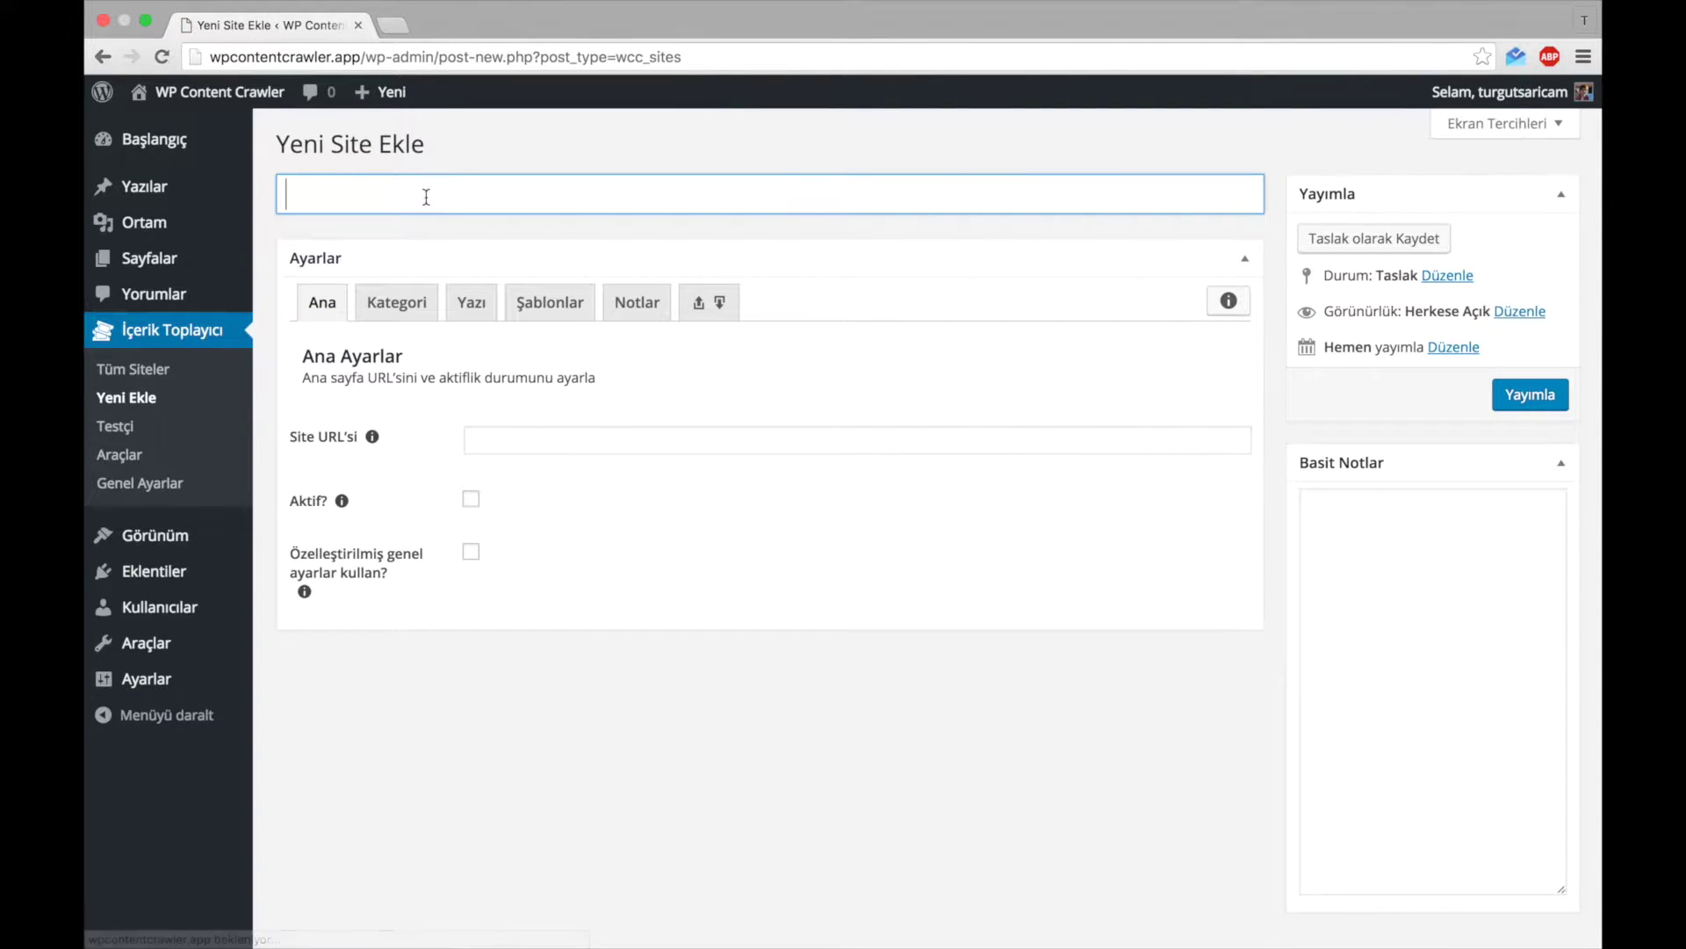
{"action": "type", "text": "Bored Panda"}
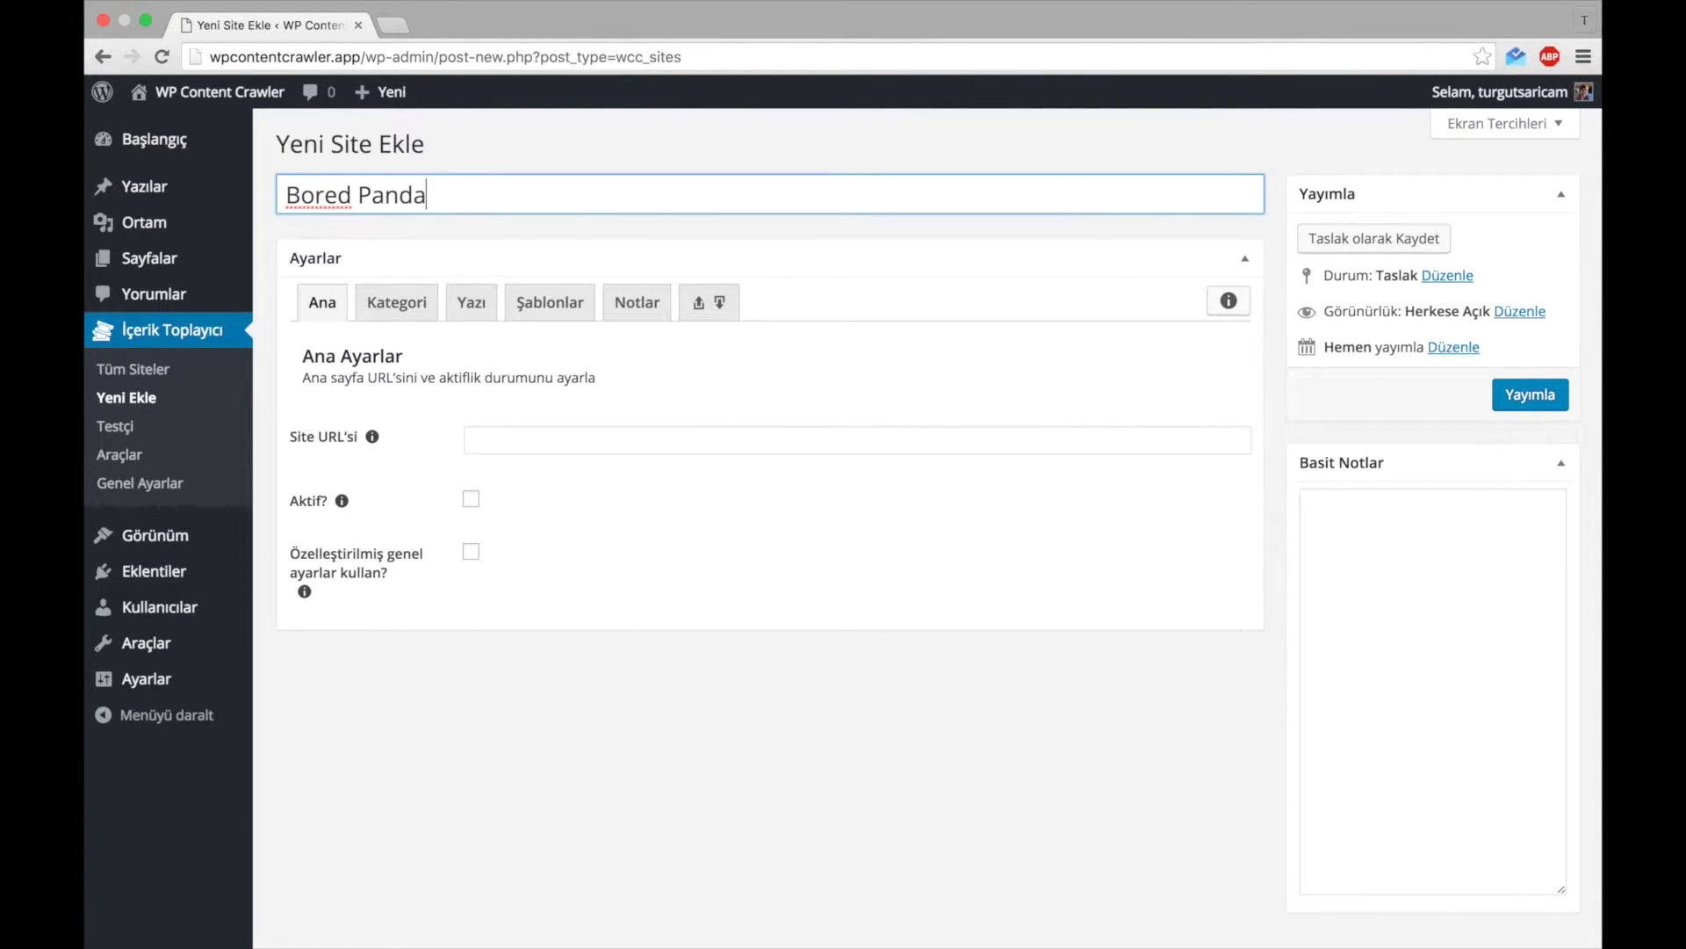
{"action": "key", "text": "super+t"}
{"action": "type", "text": "boredpanda.com"}
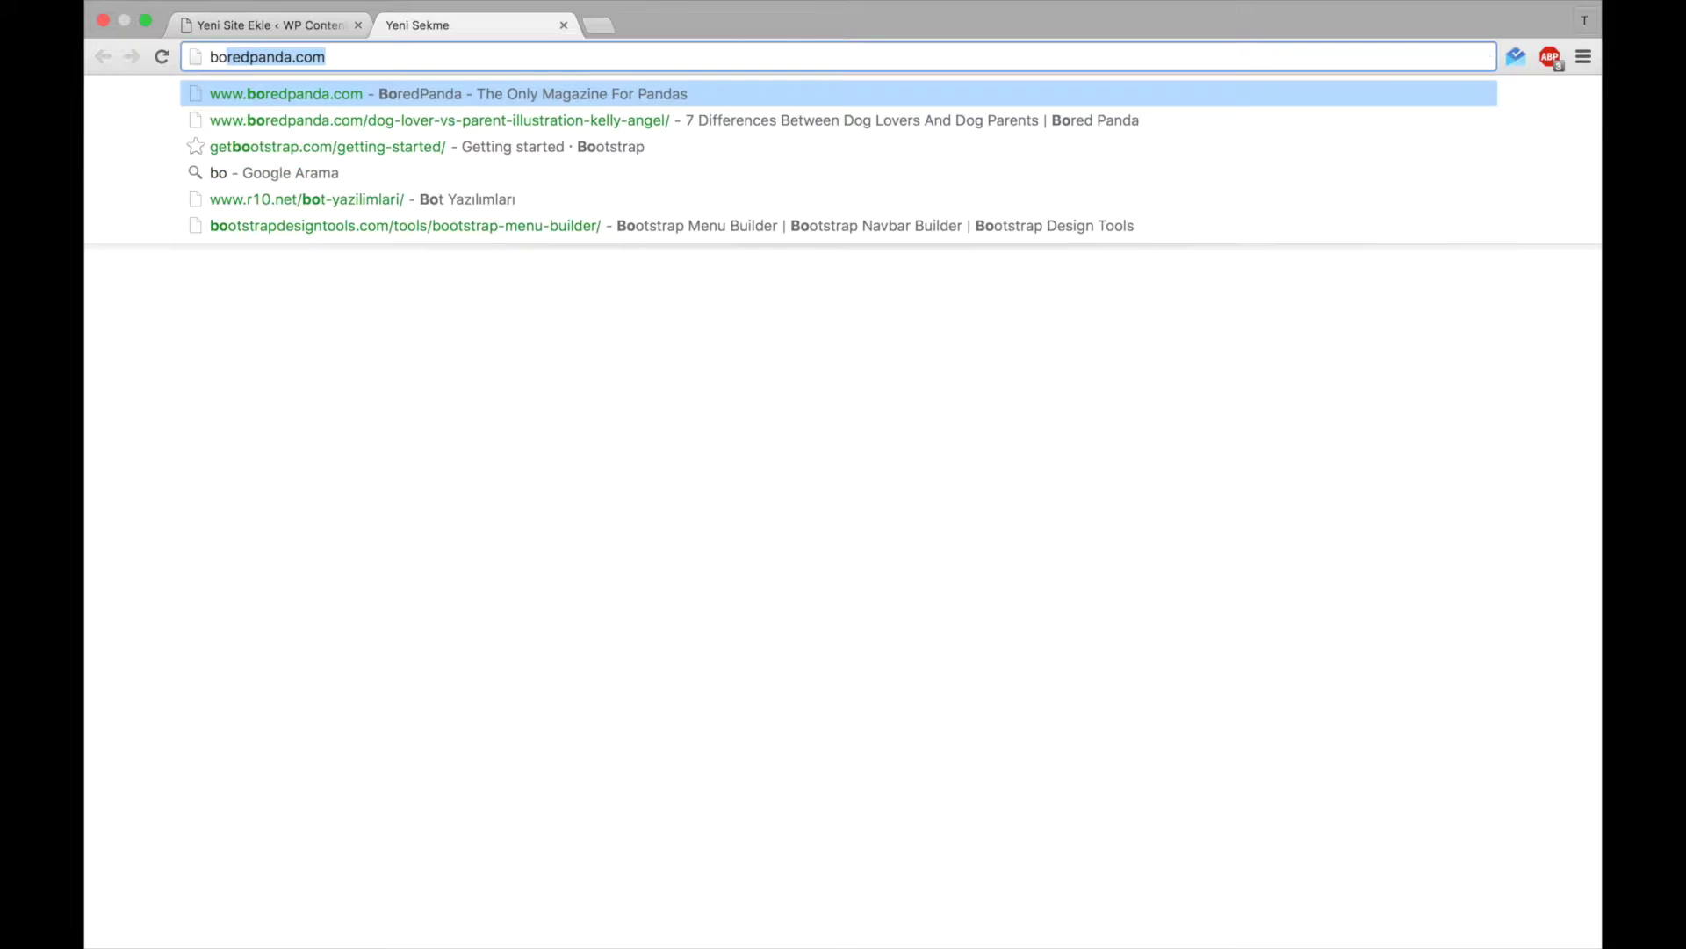
{"action": "key", "text": "Return"}
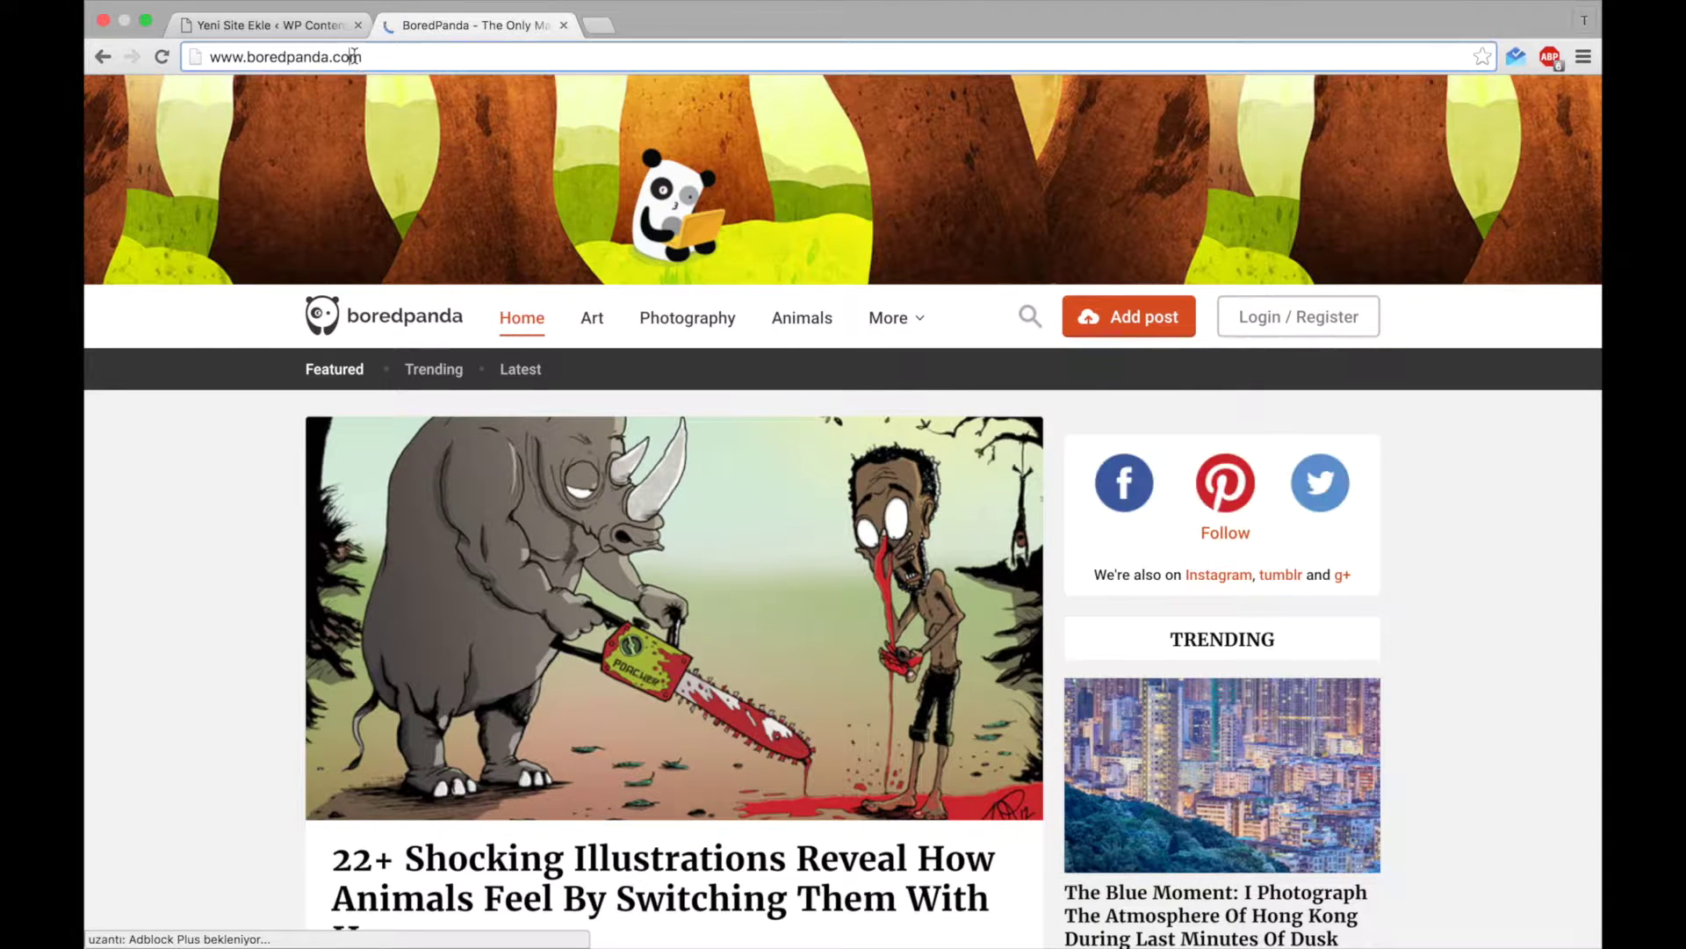
{"action": "left_click", "coordinate": [353, 56]}
{"action": "right_click", "coordinate": [353, 56]}
{"action": "key", "text": "super+c"}
{"action": "left_click", "coordinate": [397, 82]}
{"action": "left_click", "coordinate": [309, 26]}
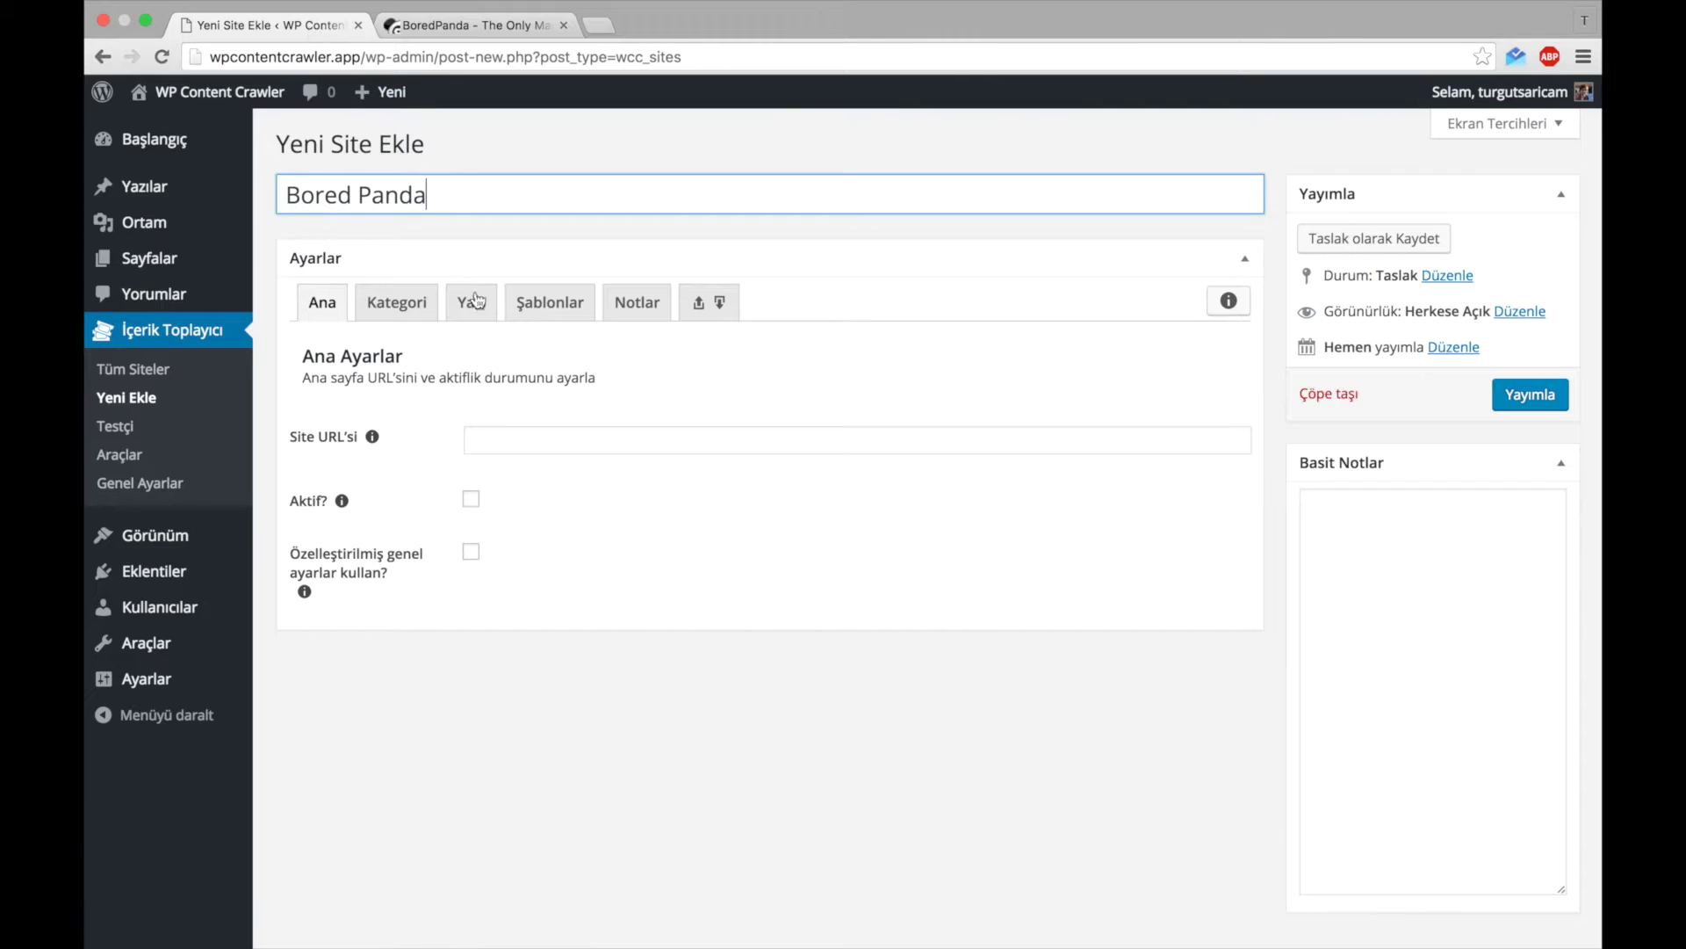
{"action": "left_click", "coordinate": [522, 442]}
{"action": "right_click", "coordinate": [523, 444]}
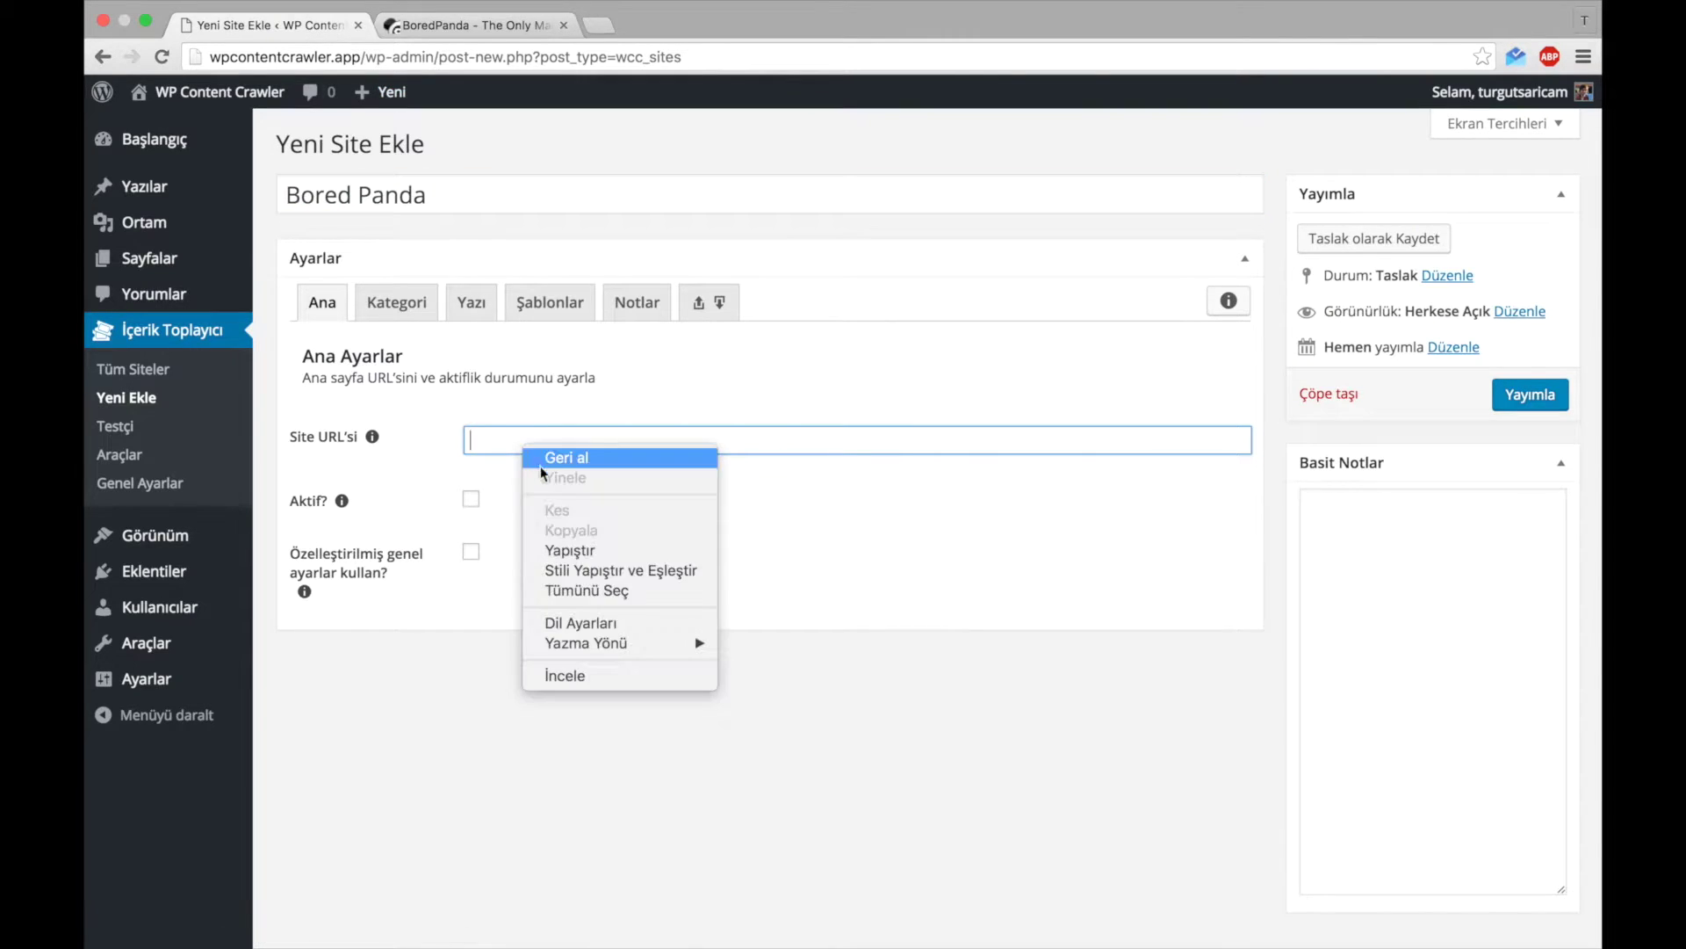
{"action": "left_click", "coordinate": [591, 552]}
- Open the new site's category settings, and inspect the Animals link in Bored Panda's navigation with the browser's developer tools
{"action": "left_click", "coordinate": [413, 314]}
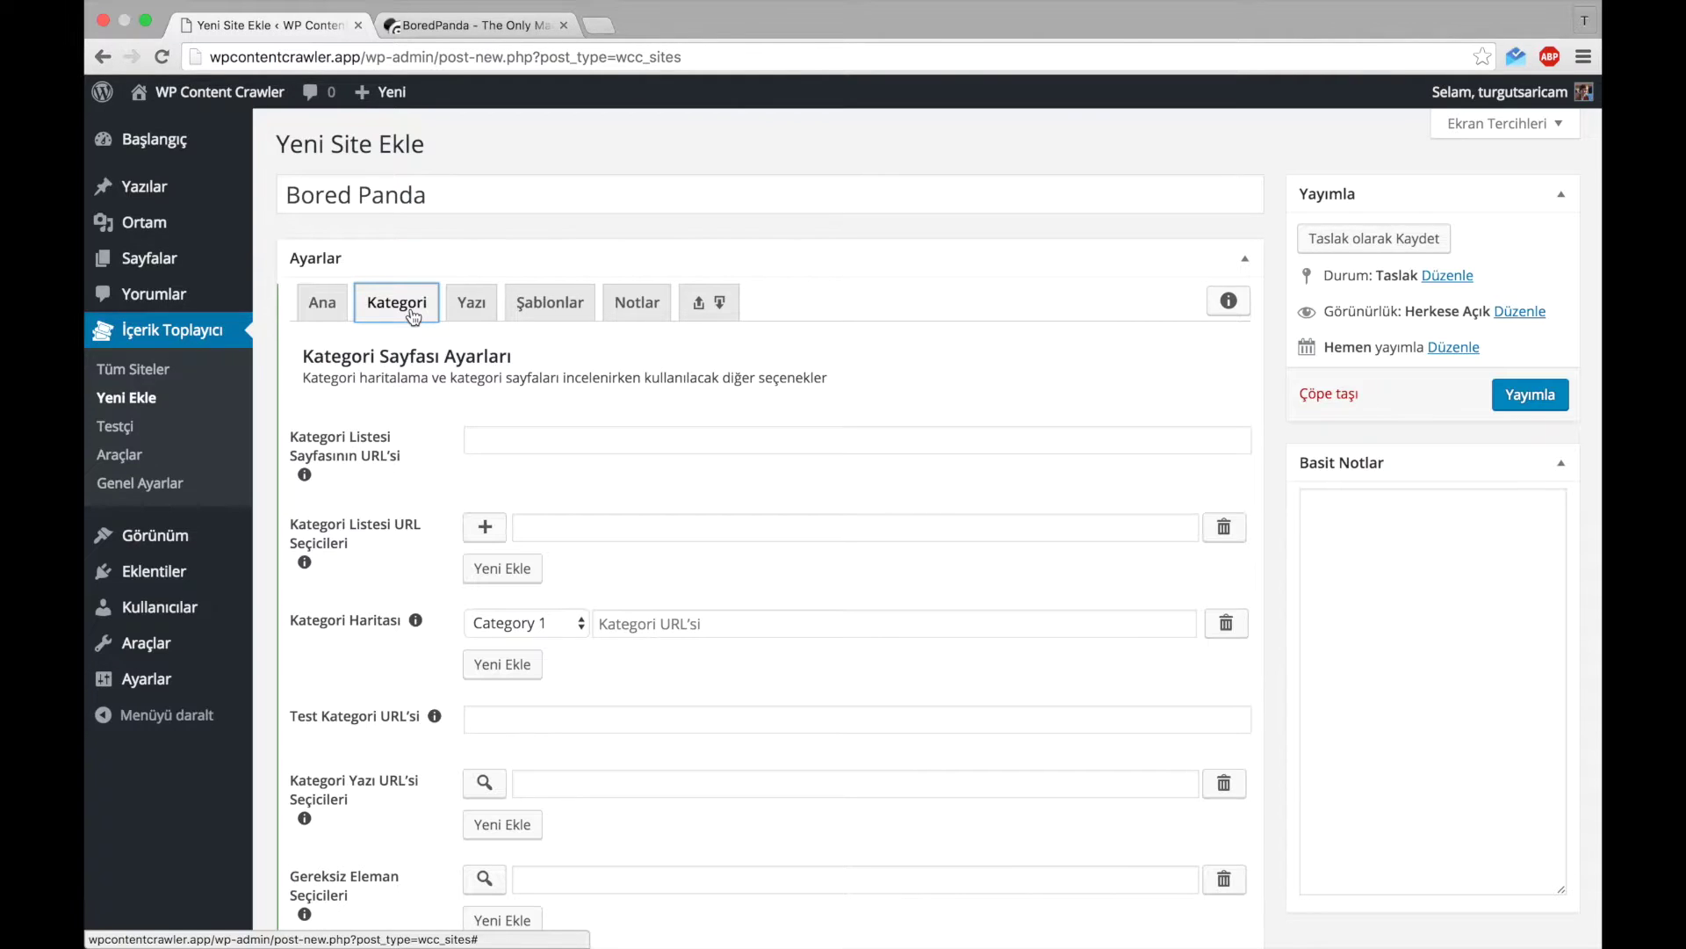
{"action": "left_click", "coordinate": [483, 27]}
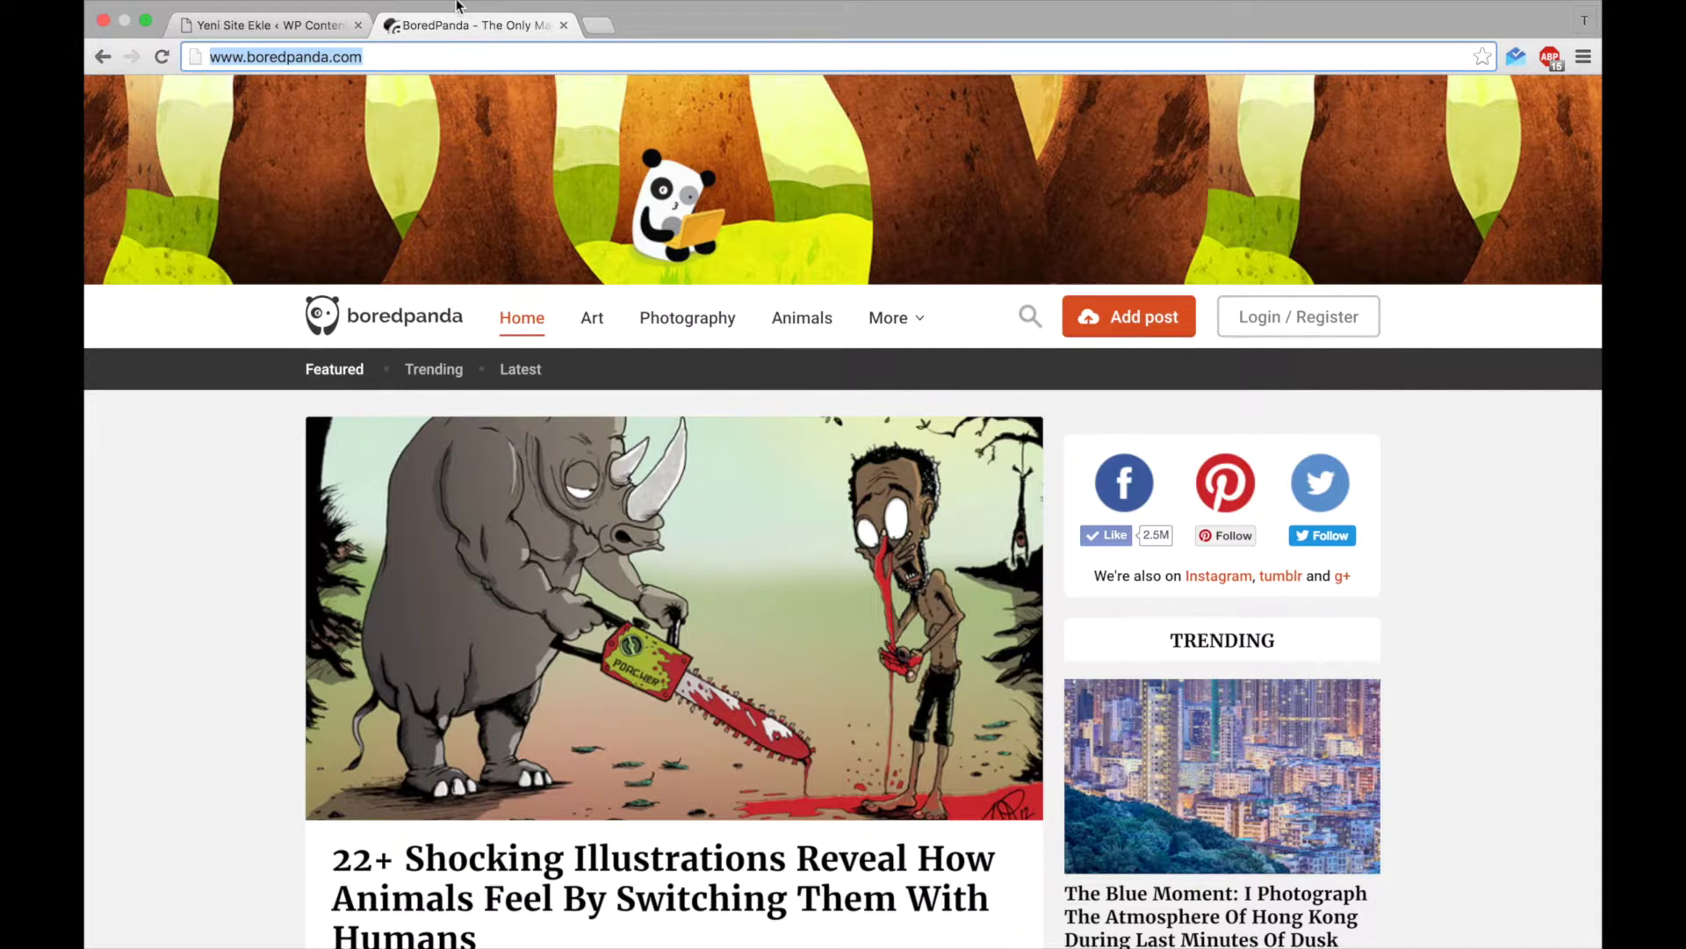
{"action": "mouse_move", "coordinate": [459, 4]}
{"action": "left_click", "coordinate": [387, 12]}
{"action": "mouse_move", "coordinate": [481, 257]}
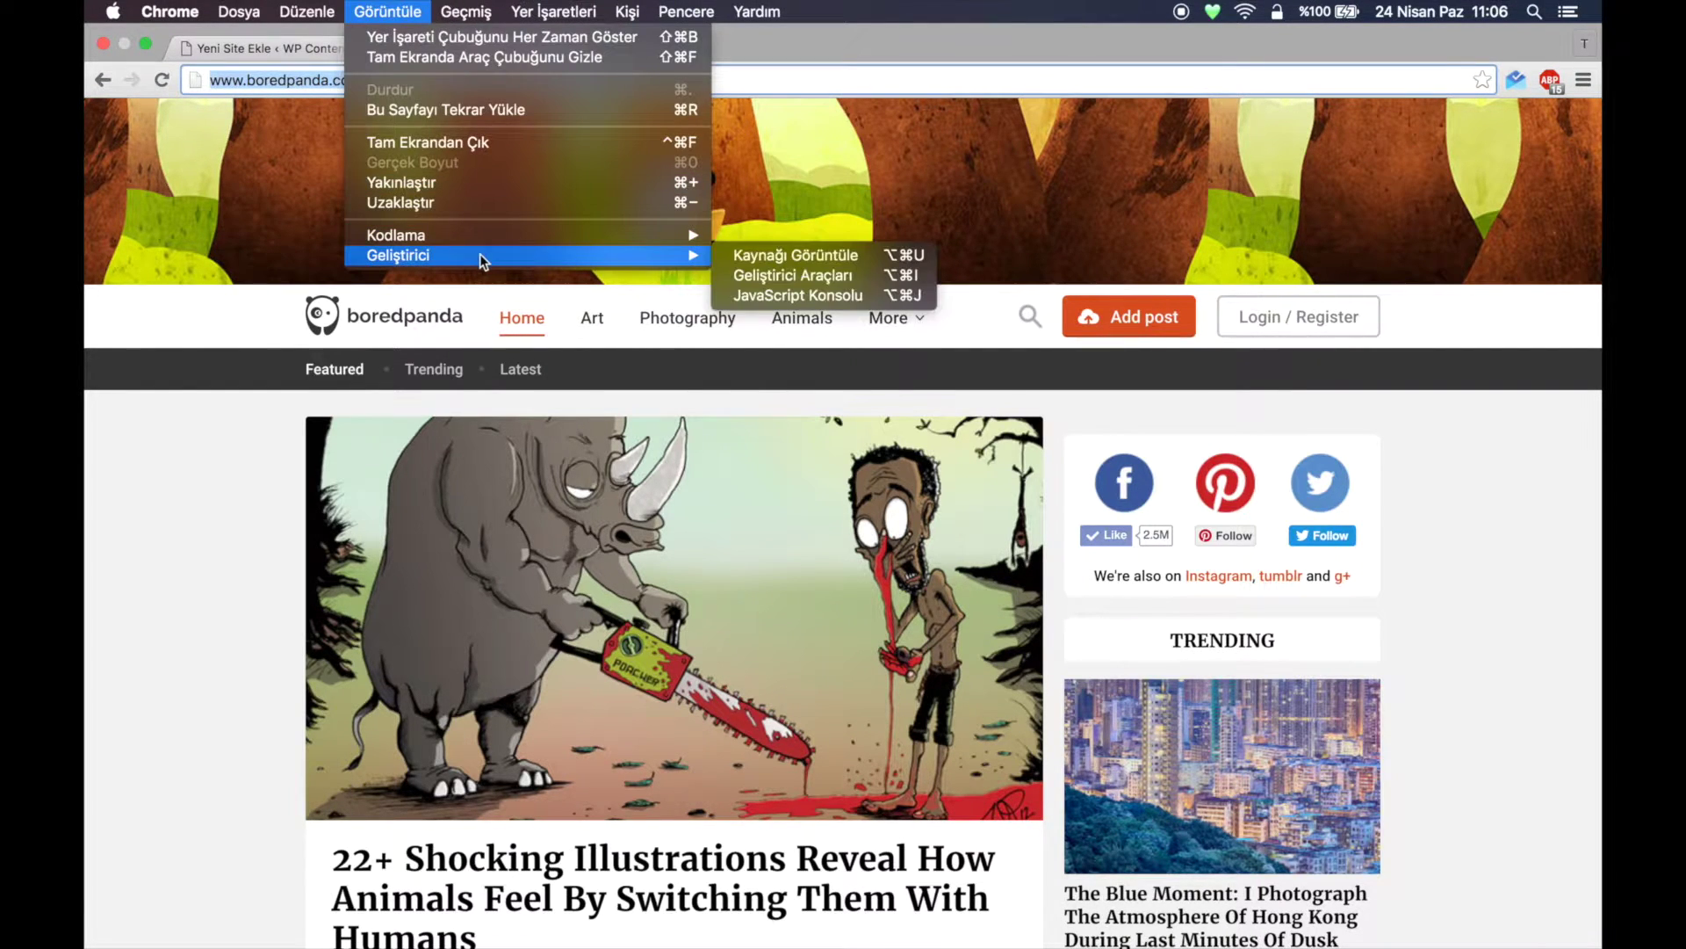
{"action": "left_click", "coordinate": [752, 275]}
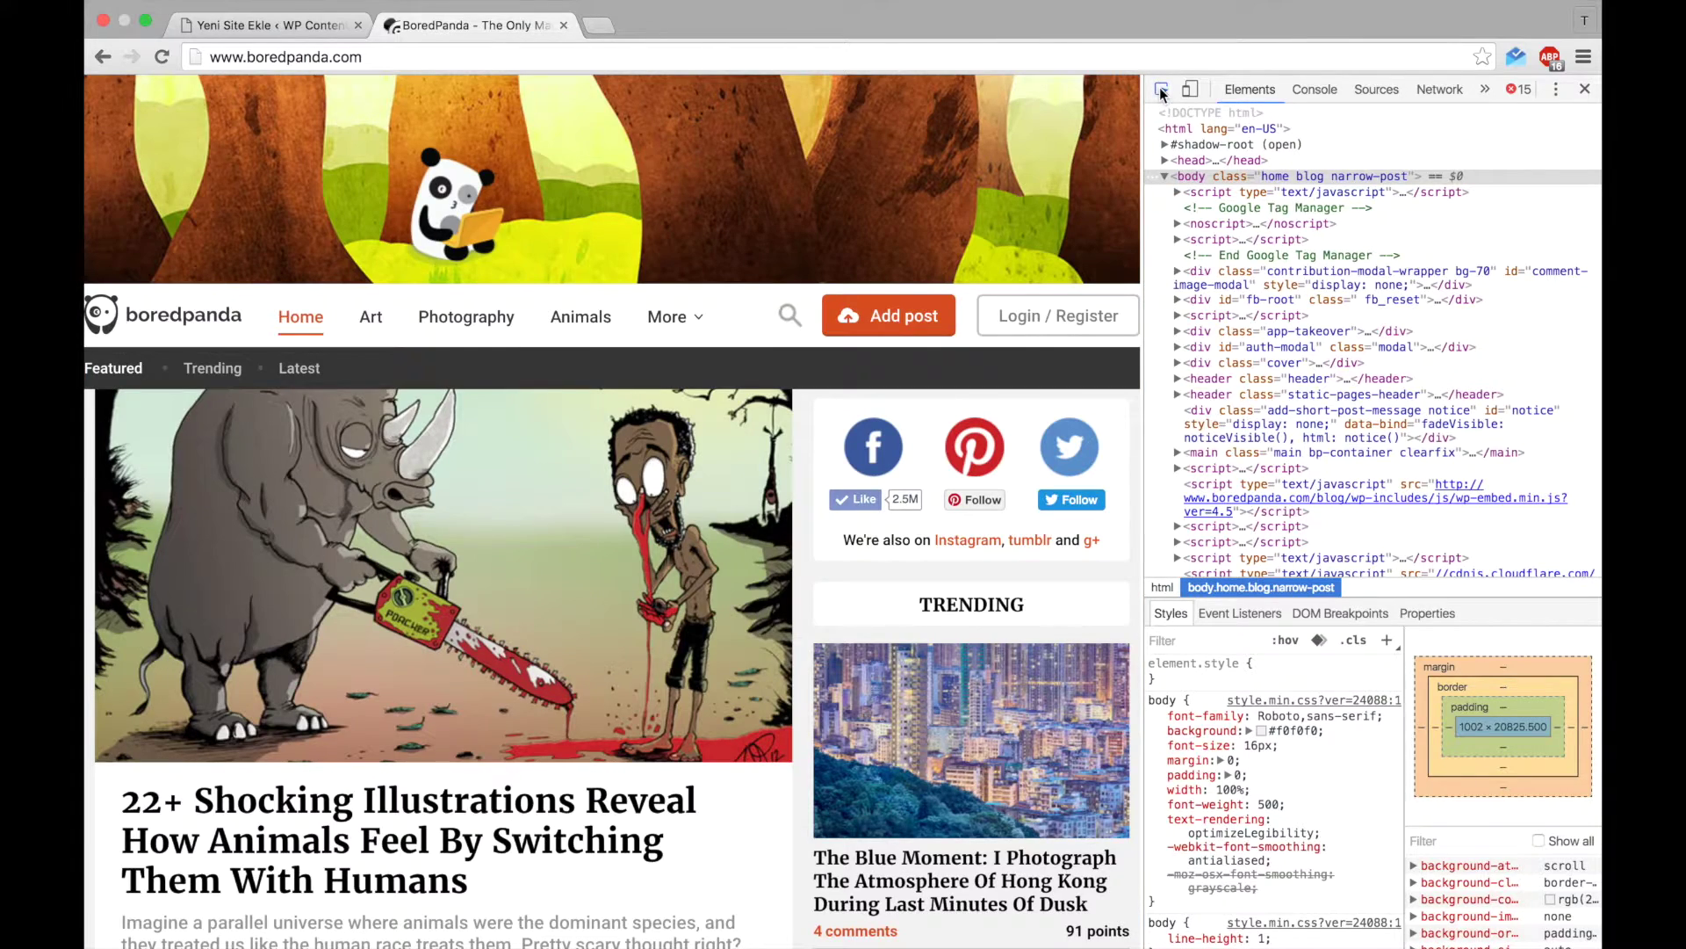
{"action": "left_click", "coordinate": [1161, 90]}
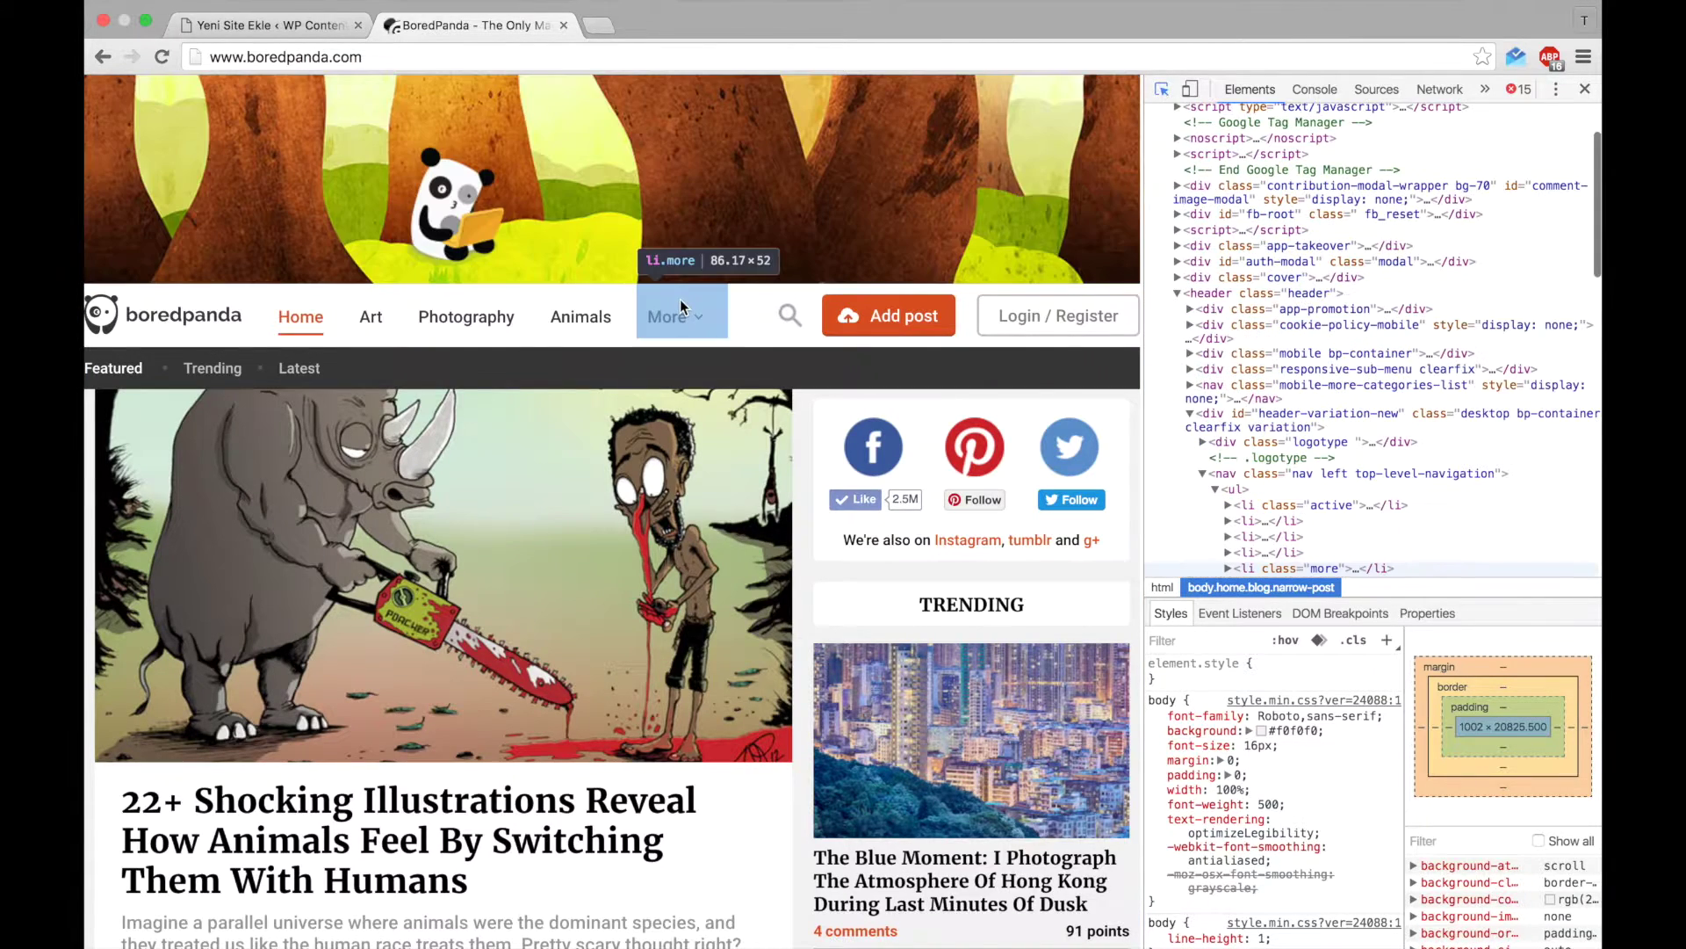
{"action": "left_click", "coordinate": [595, 314]}
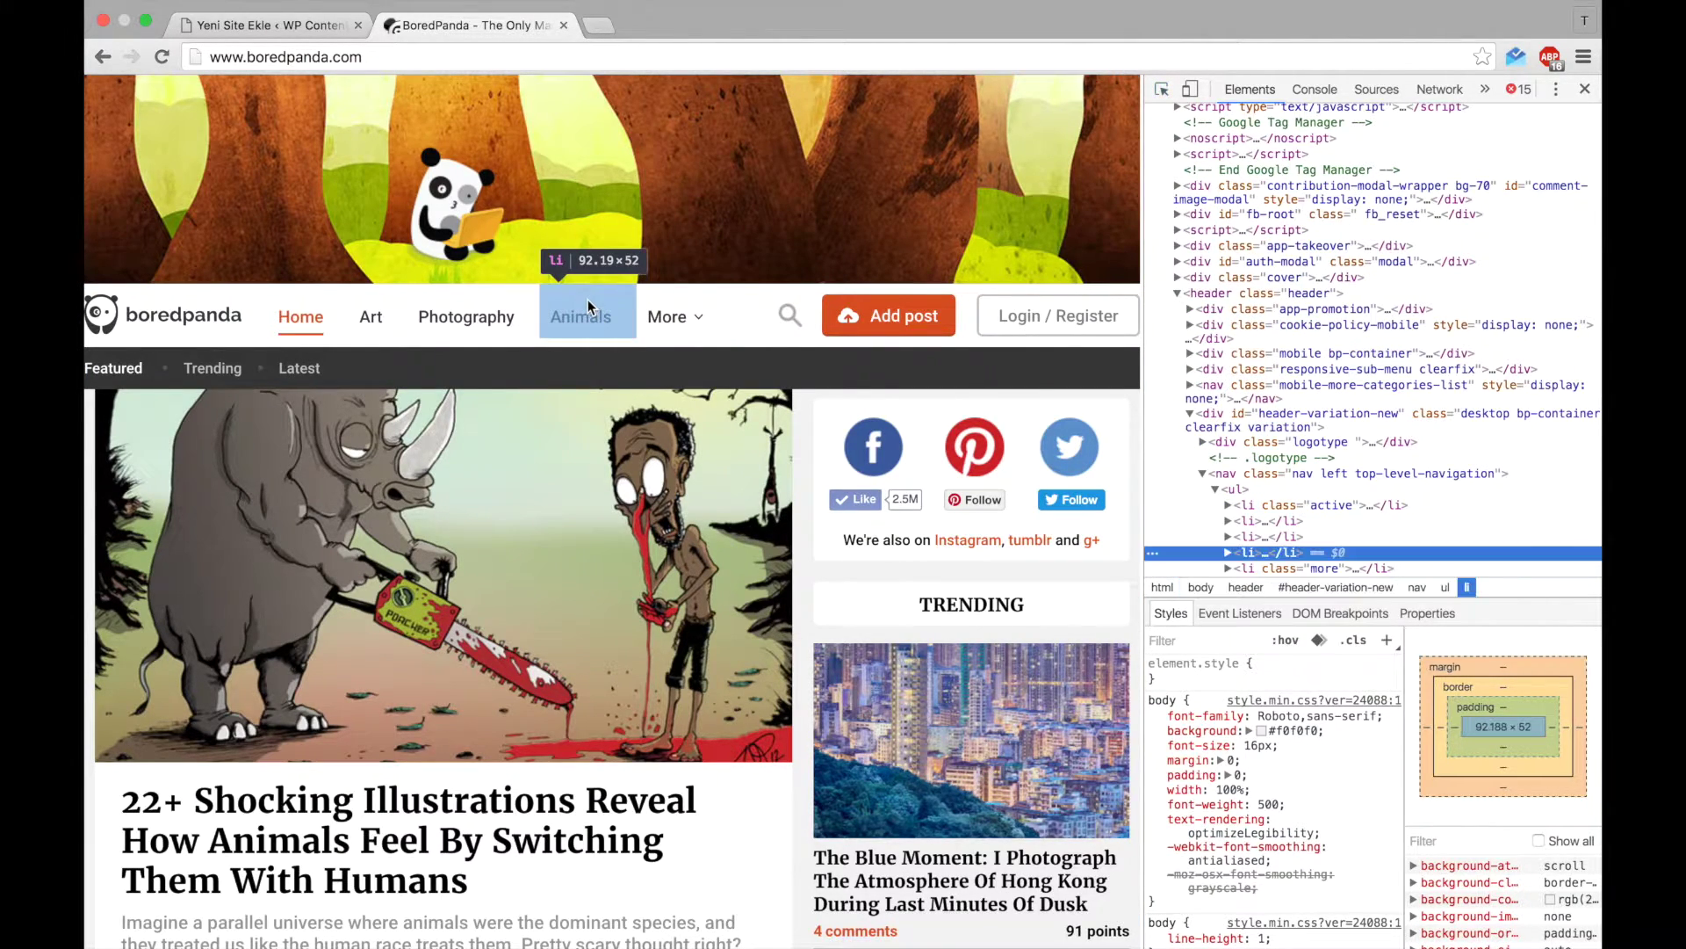
- Examine the HTML of the Photography, Animals and More category links and their parent nav element to work out a link selector
{"action": "scroll", "coordinate": [1262, 429], "scroll_direction": "down", "scroll_amount": 3}
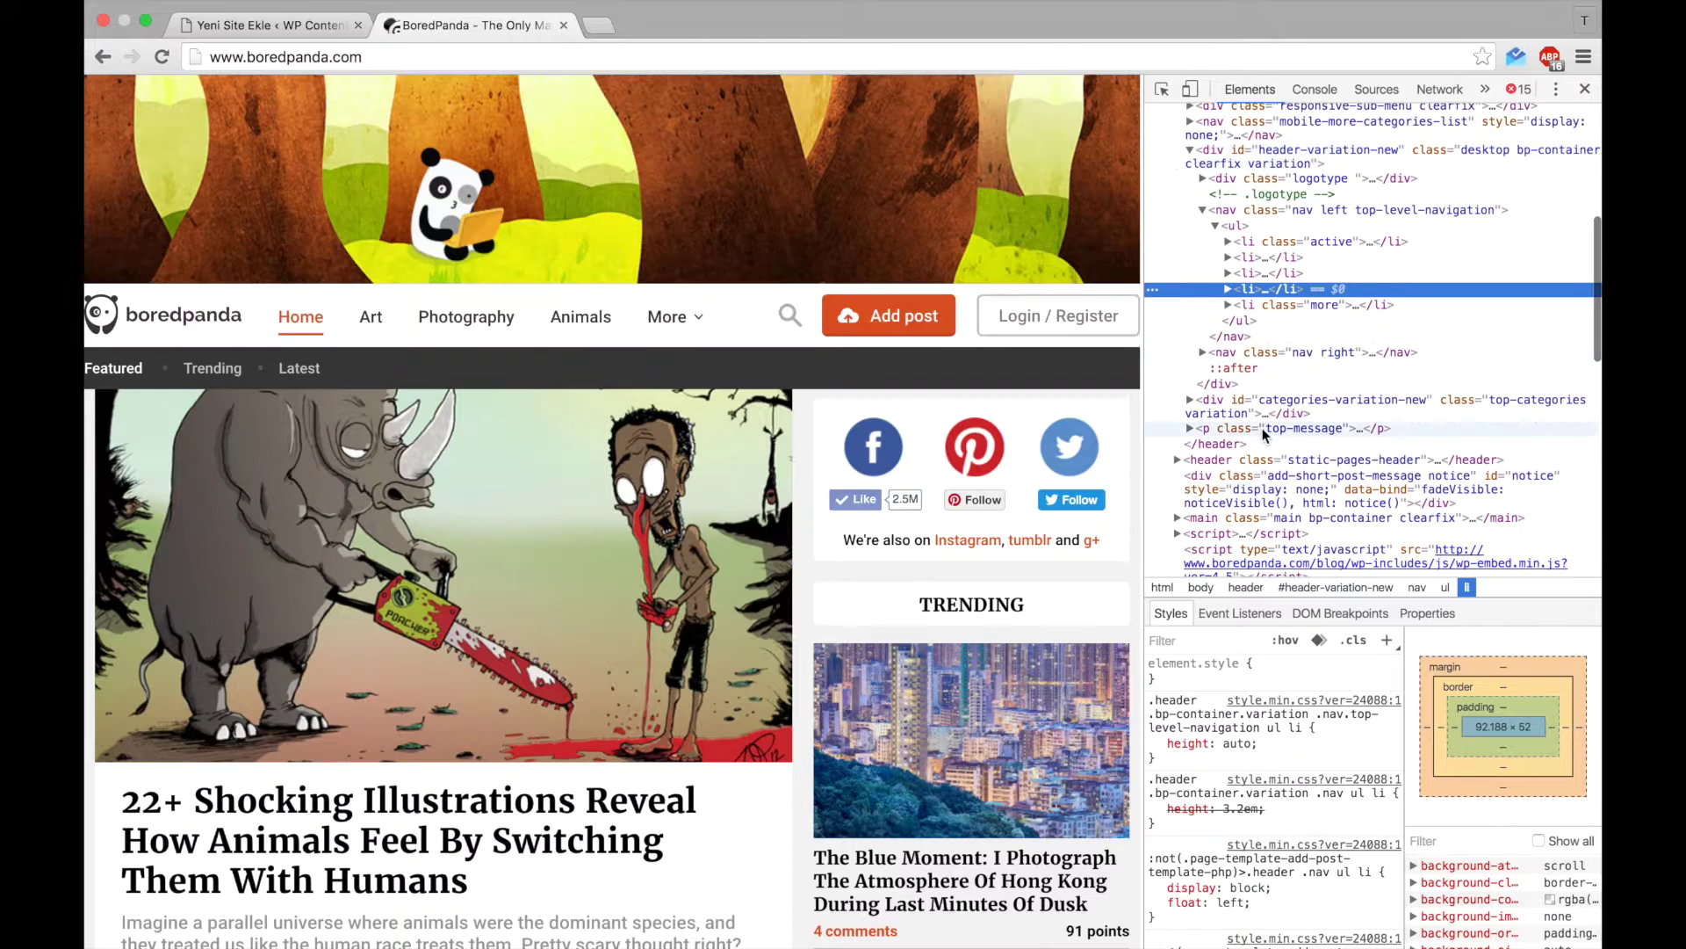
{"action": "left_click", "coordinate": [1228, 273]}
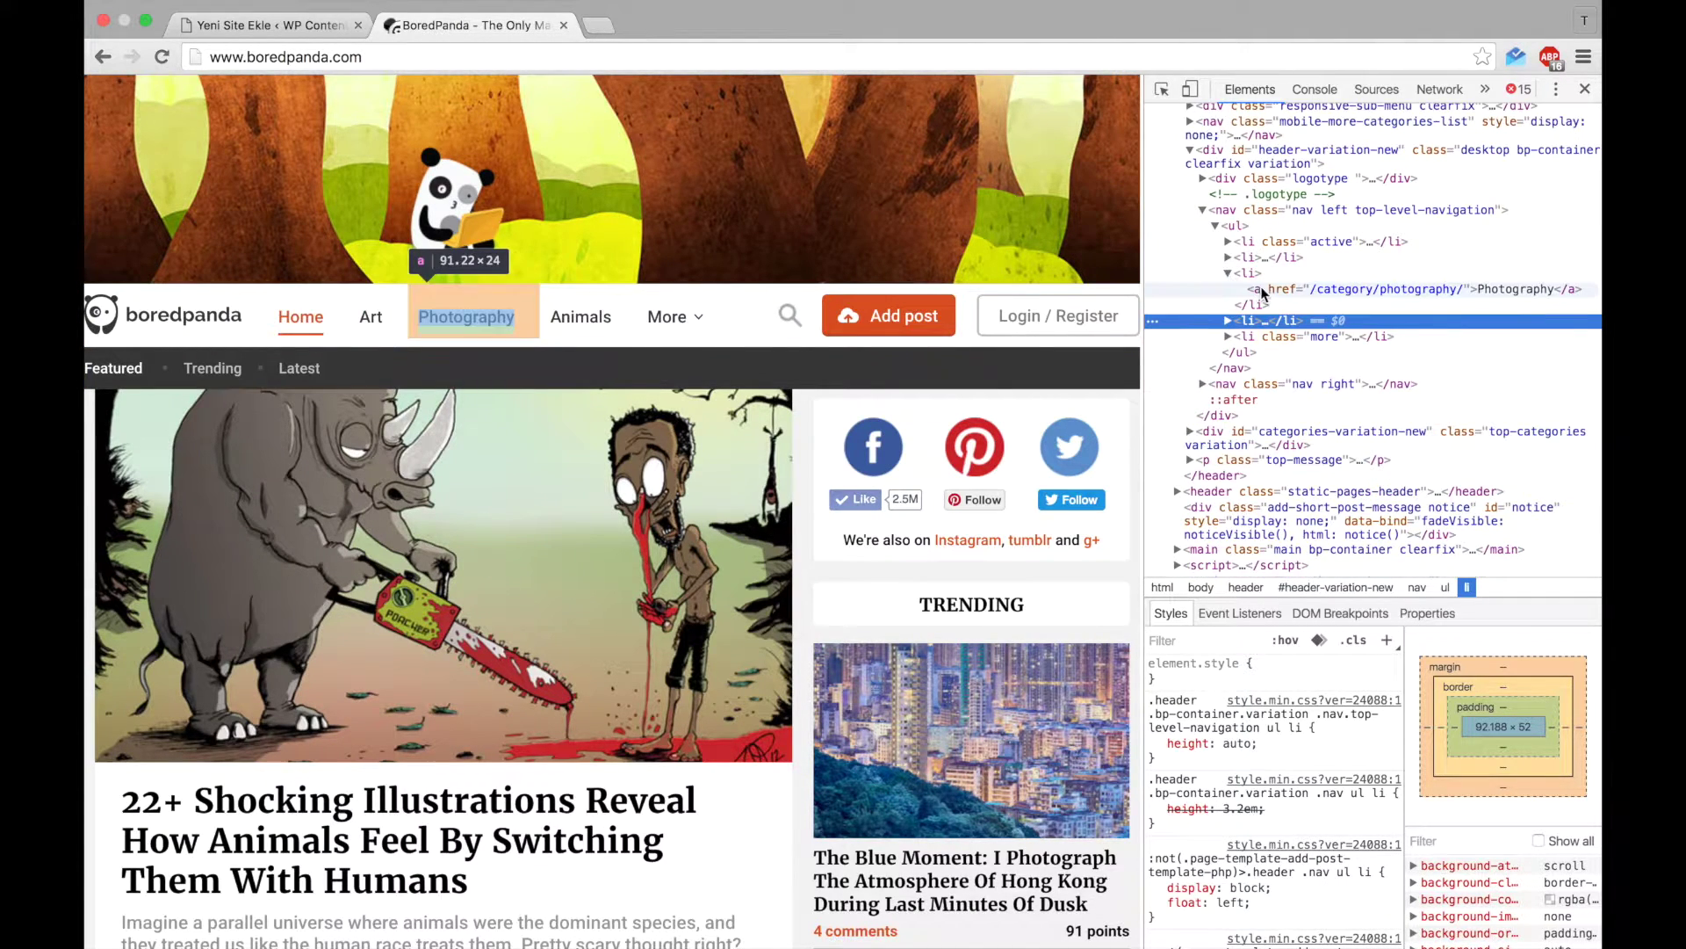
{"action": "left_click", "coordinate": [1263, 288]}
{"action": "left_click", "coordinate": [1230, 320]}
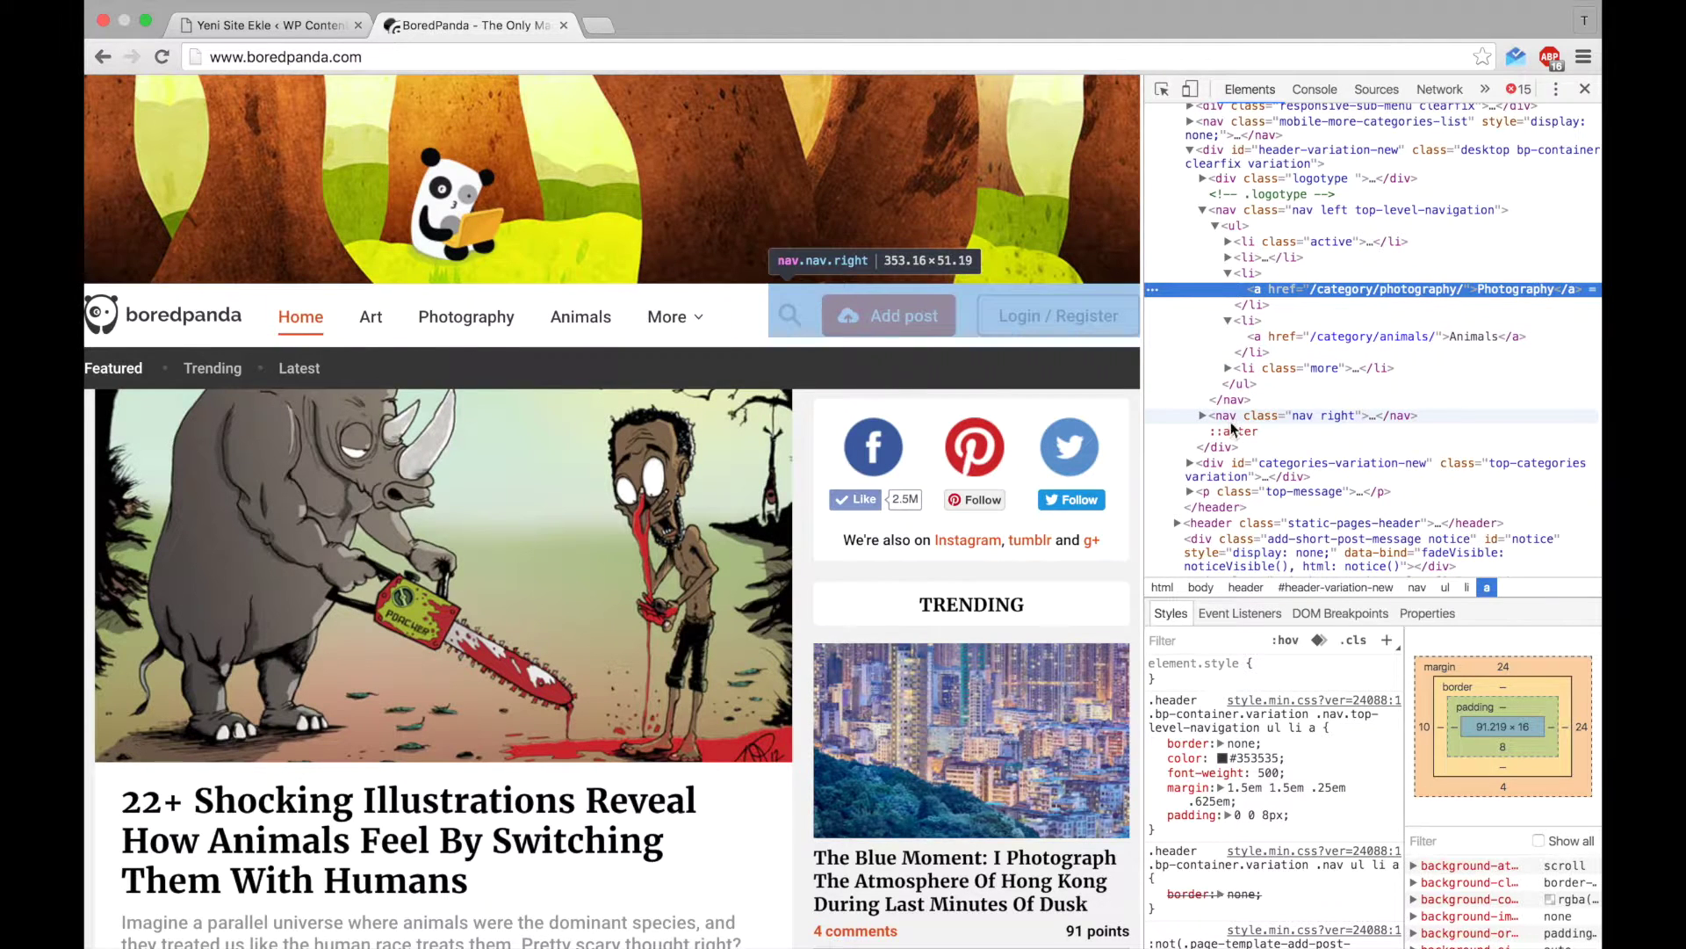
{"action": "left_click", "coordinate": [1229, 368]}
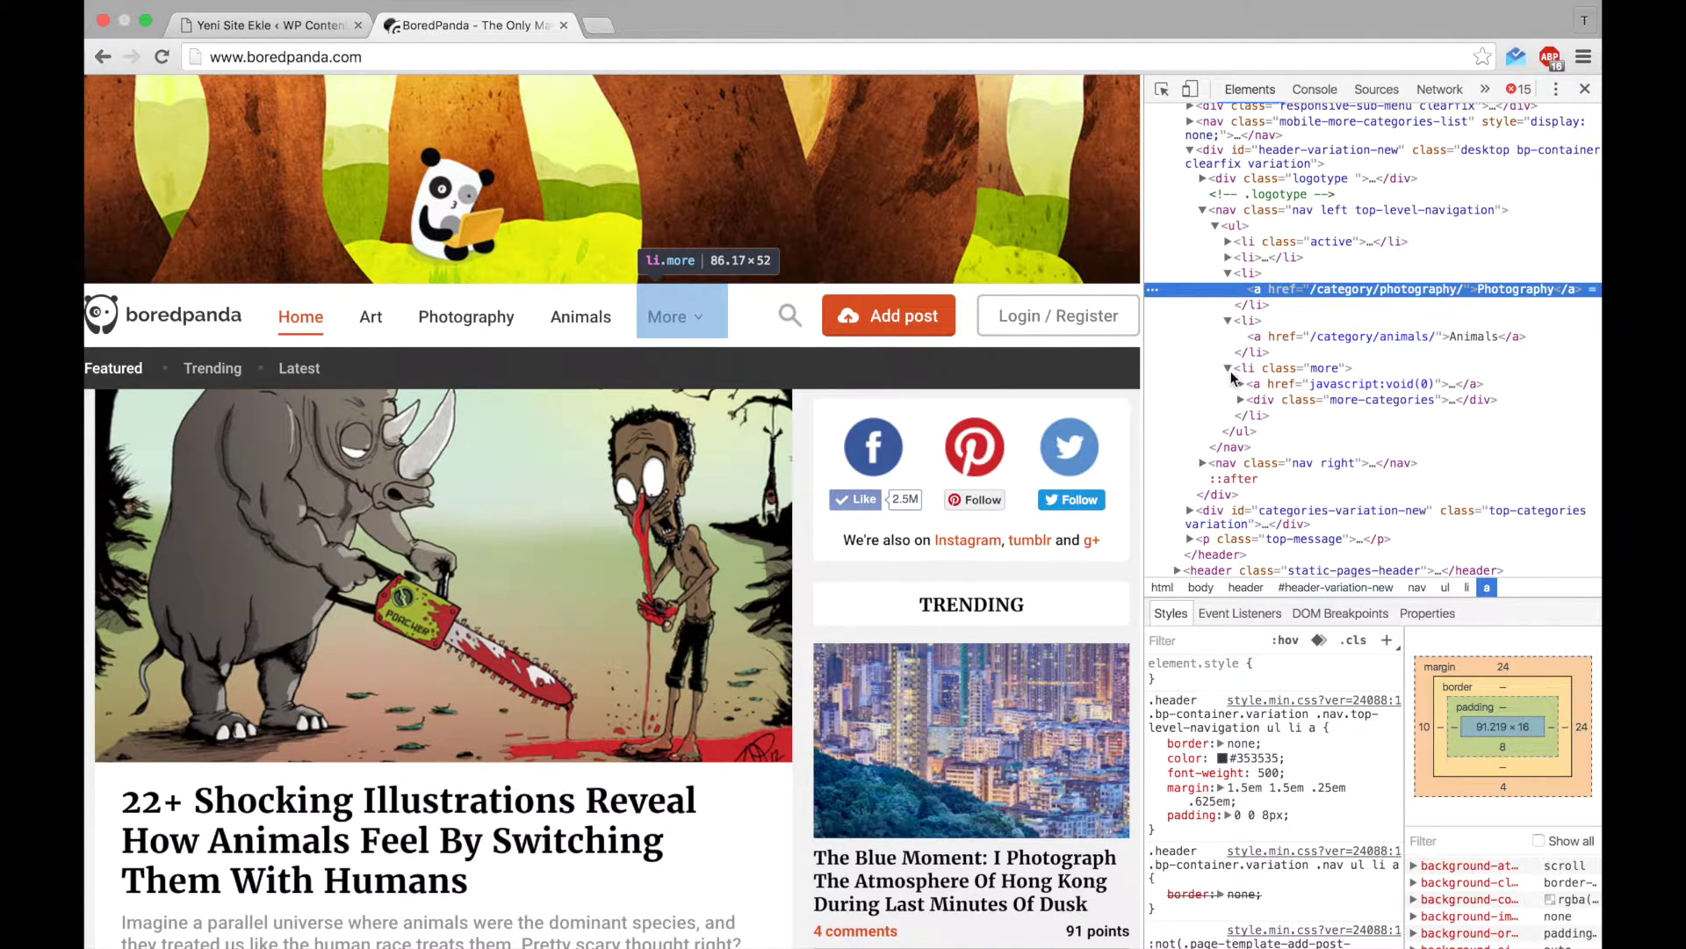
{"action": "left_click", "coordinate": [1241, 400]}
{"action": "left_click", "coordinate": [1254, 415]}
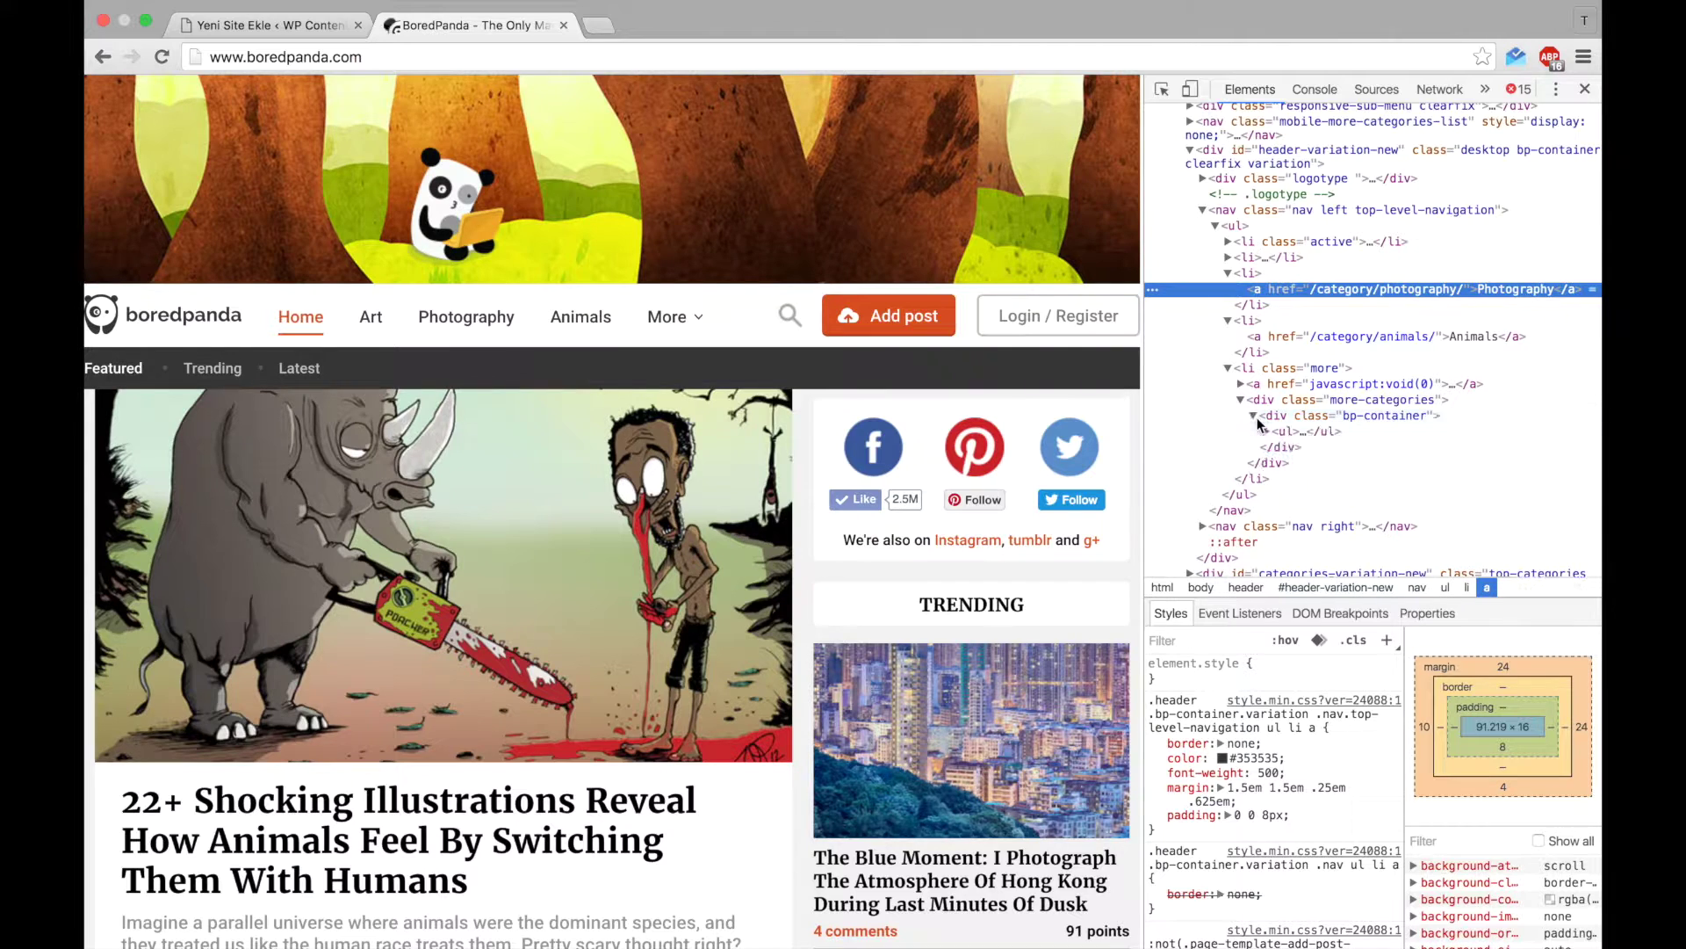
{"action": "left_click", "coordinate": [1266, 431]}
{"action": "left_click", "coordinate": [1278, 476]}
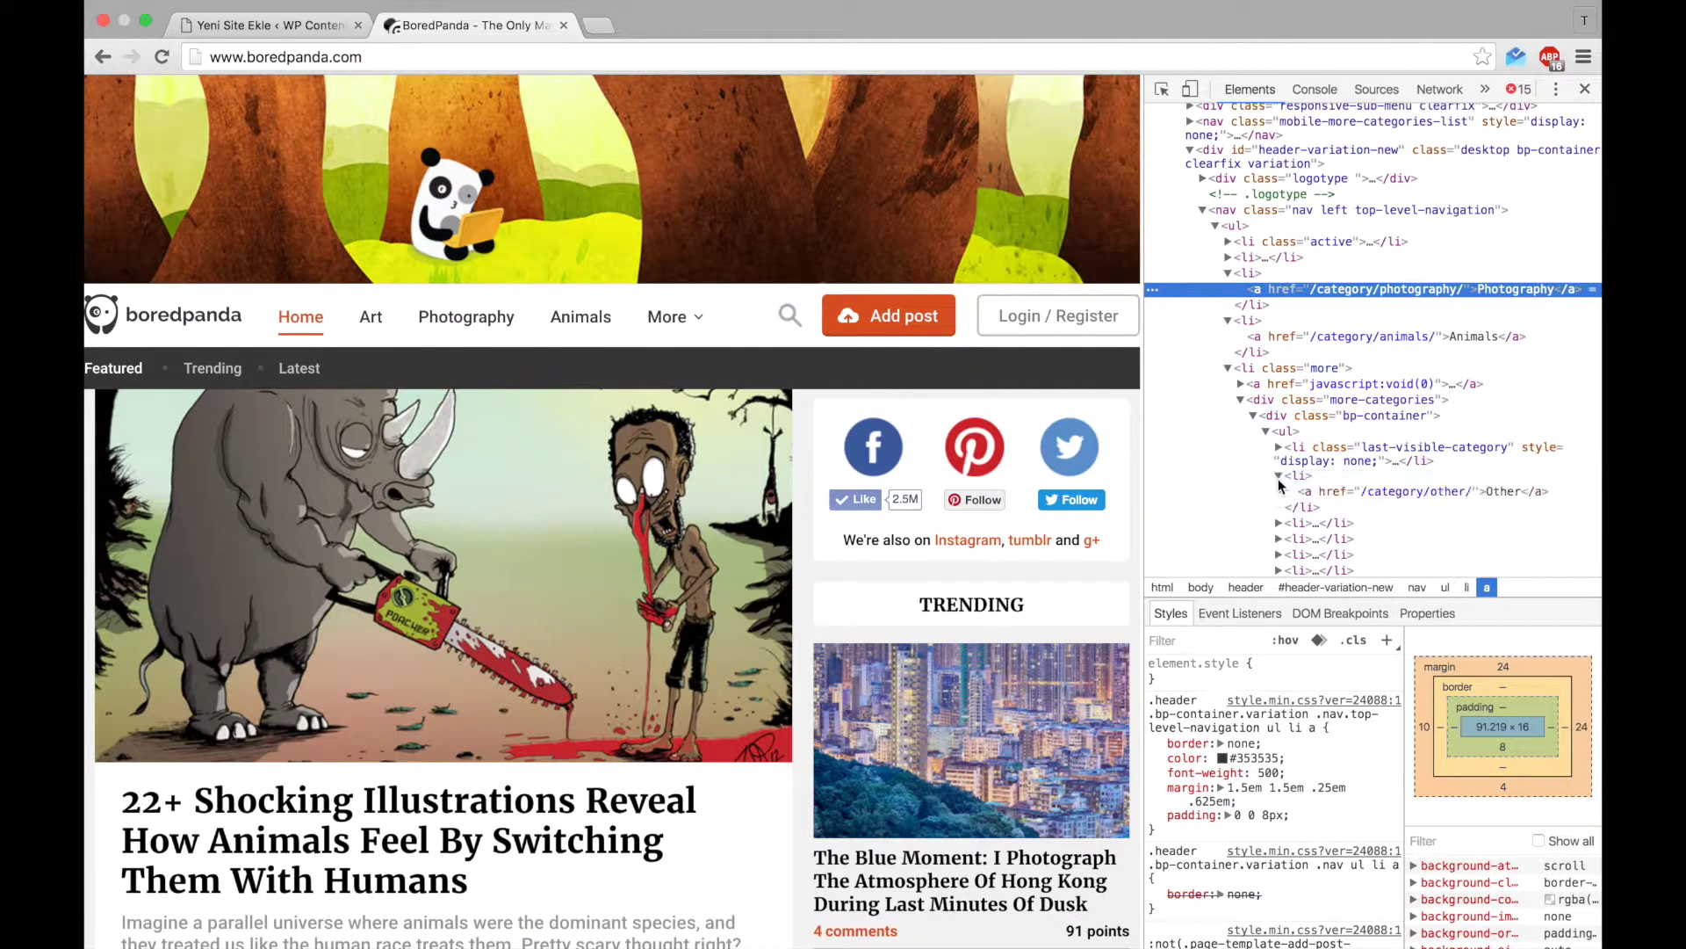
{"action": "left_click", "coordinate": [1295, 492]}
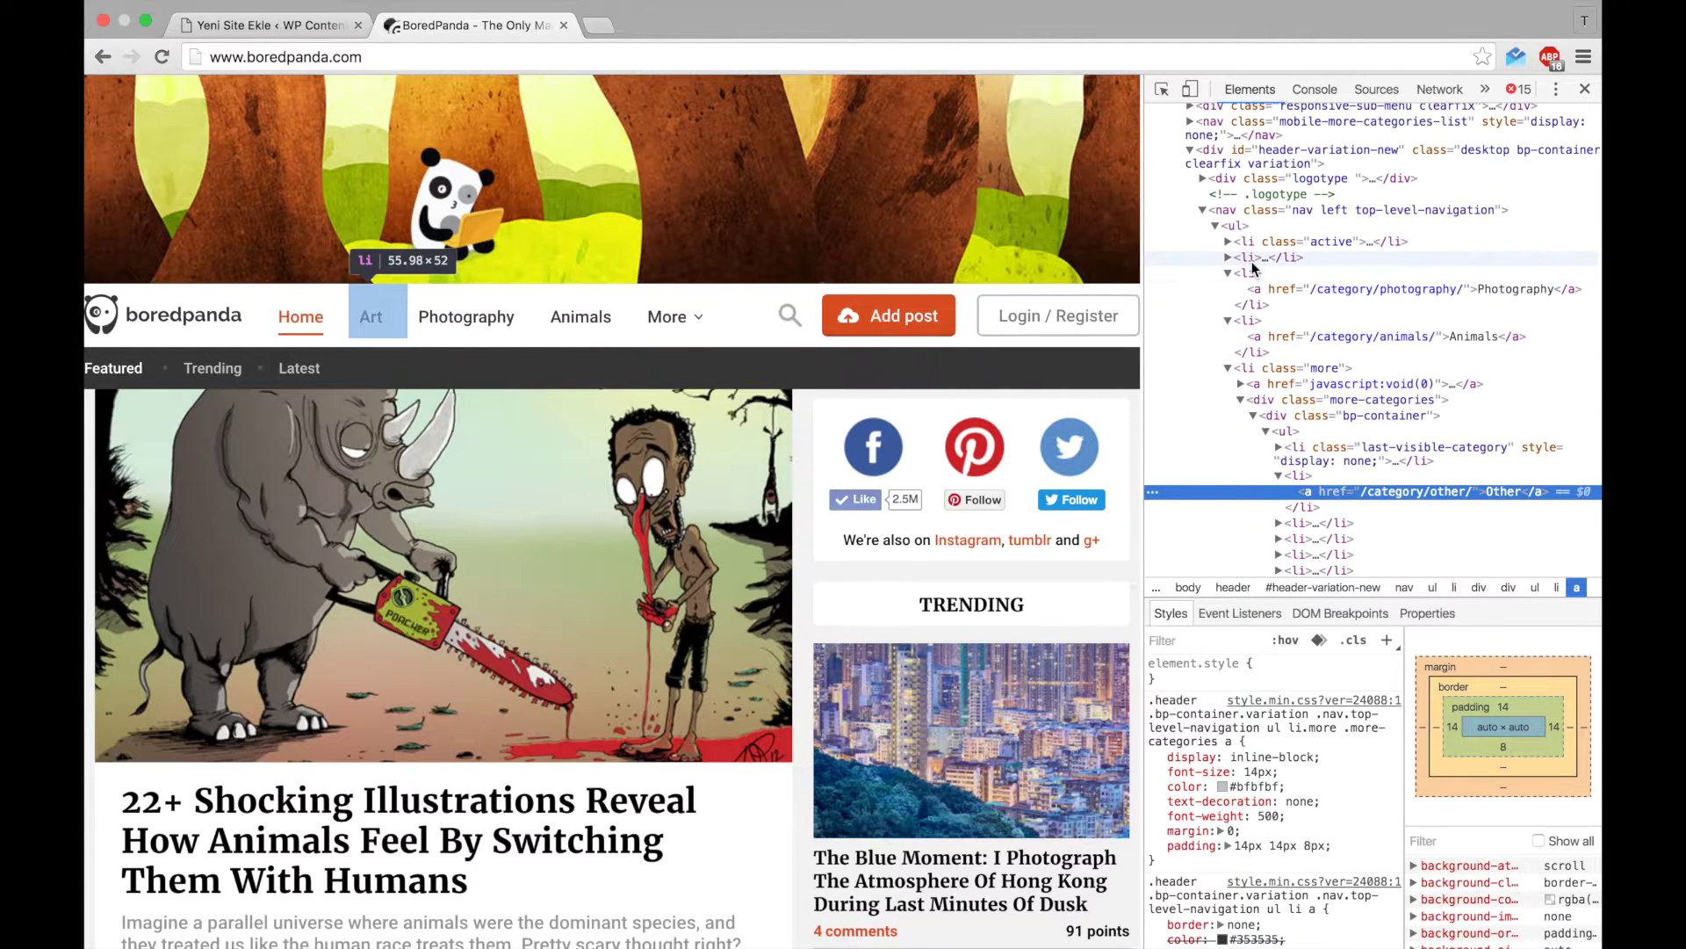
{"action": "left_click", "coordinate": [1251, 213]}
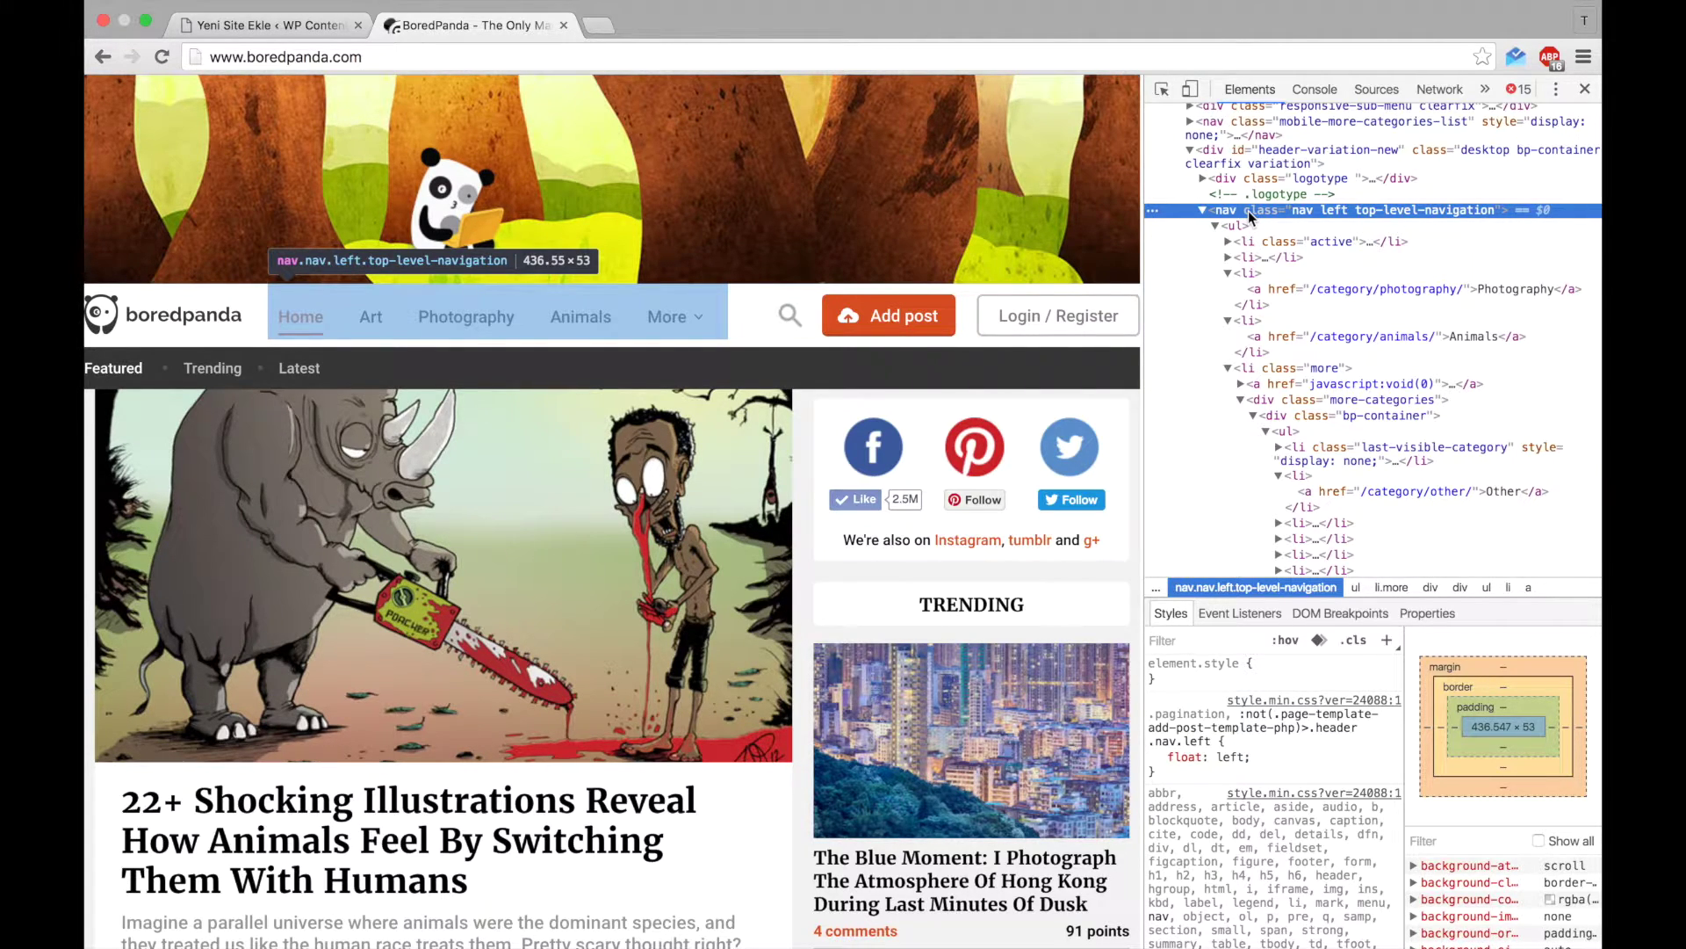
{"action": "right_click", "coordinate": [477, 55]}
{"action": "key", "text": "super+c"}
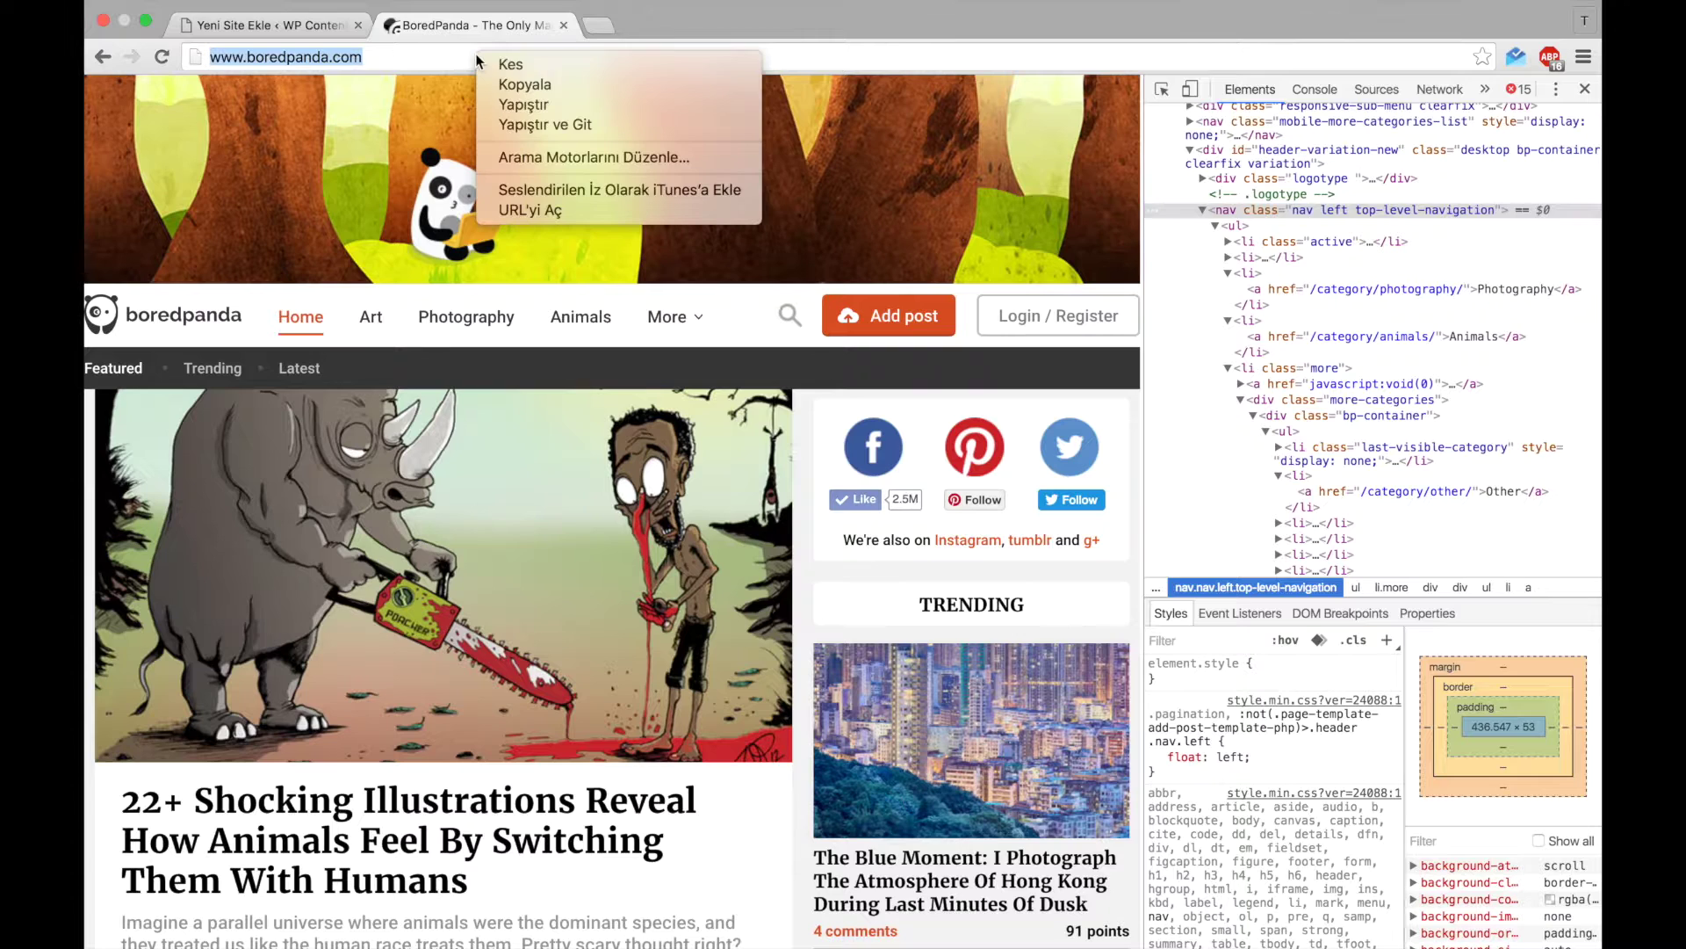
{"action": "left_click", "coordinate": [520, 84]}
{"action": "left_click", "coordinate": [284, 29]}
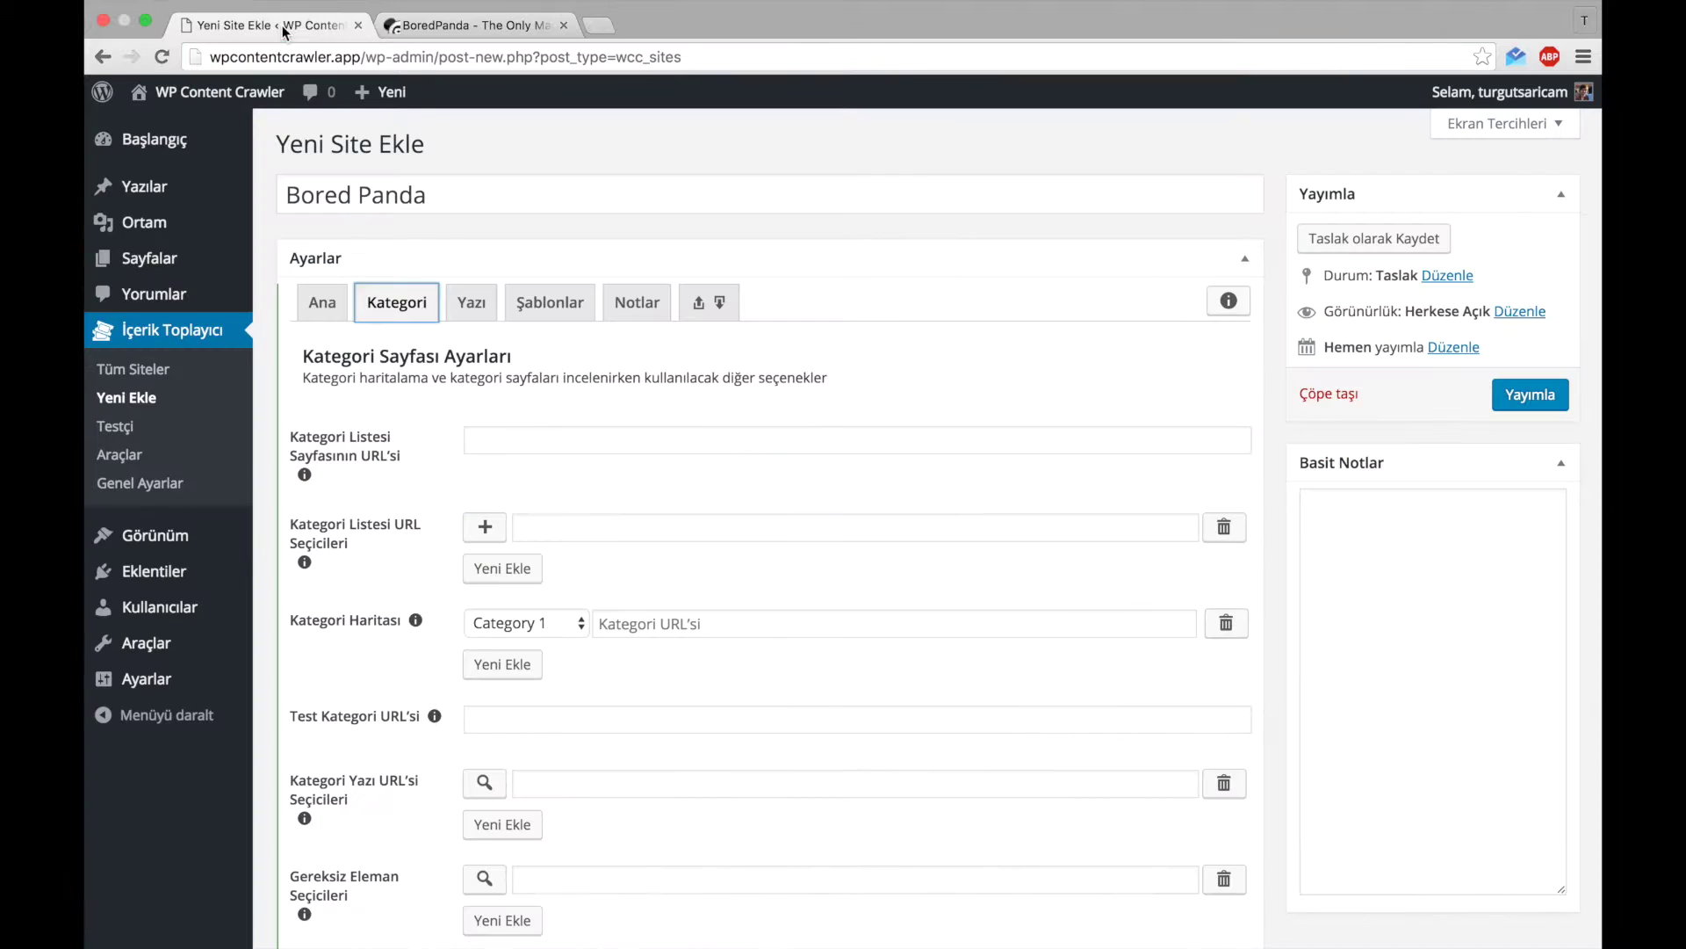
{"action": "right_click", "coordinate": [556, 440]}
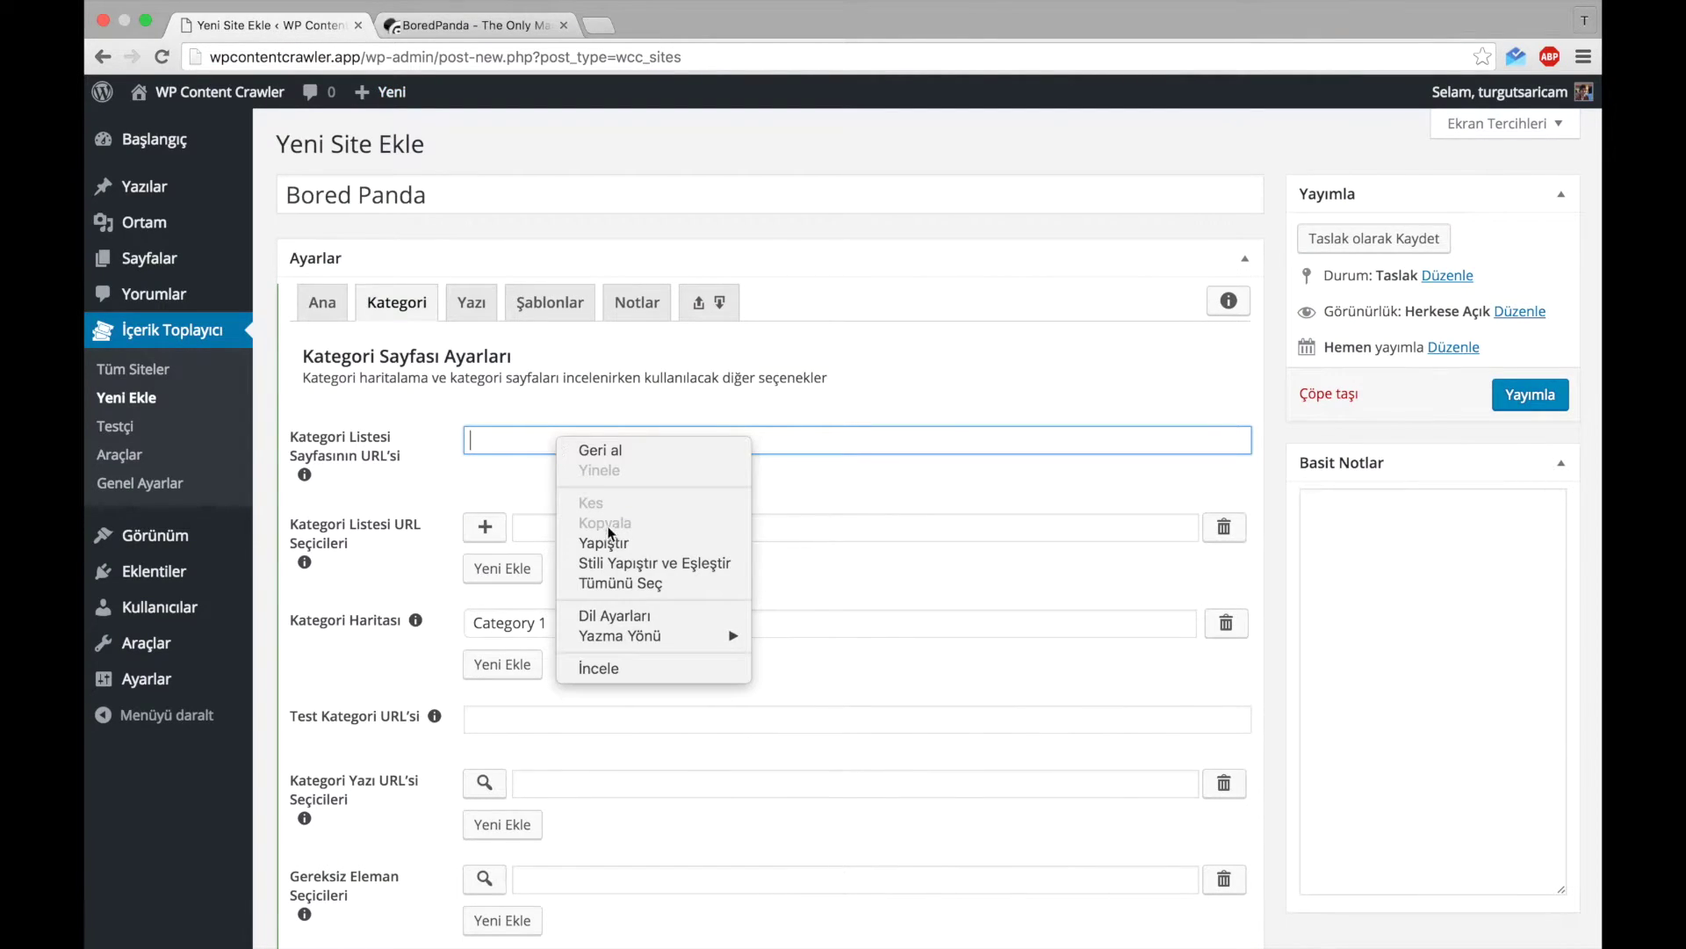
{"action": "left_click", "coordinate": [610, 542]}
- Set the category list URL selector to "nav.nav li > a" and fetch the matching category URLs into the category map
{"action": "left_click", "coordinate": [613, 529]}
{"action": "type", "text": "nav.nav"}
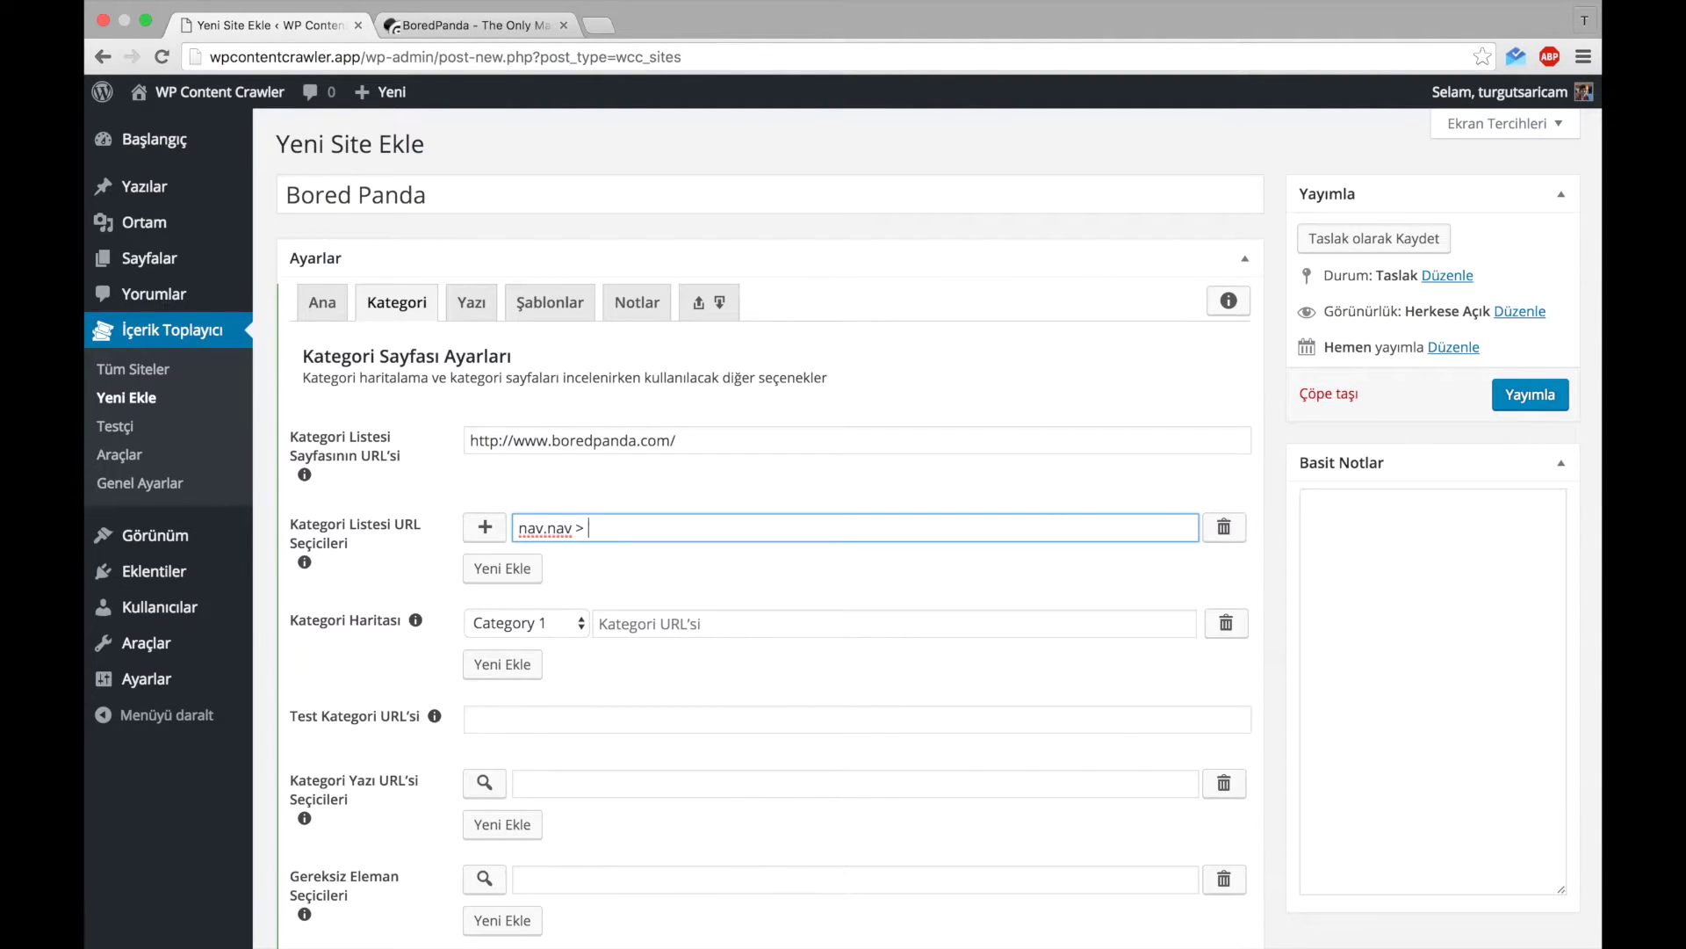
{"action": "type", "text": " li > a"}
{"action": "left_click", "coordinate": [488, 530]}
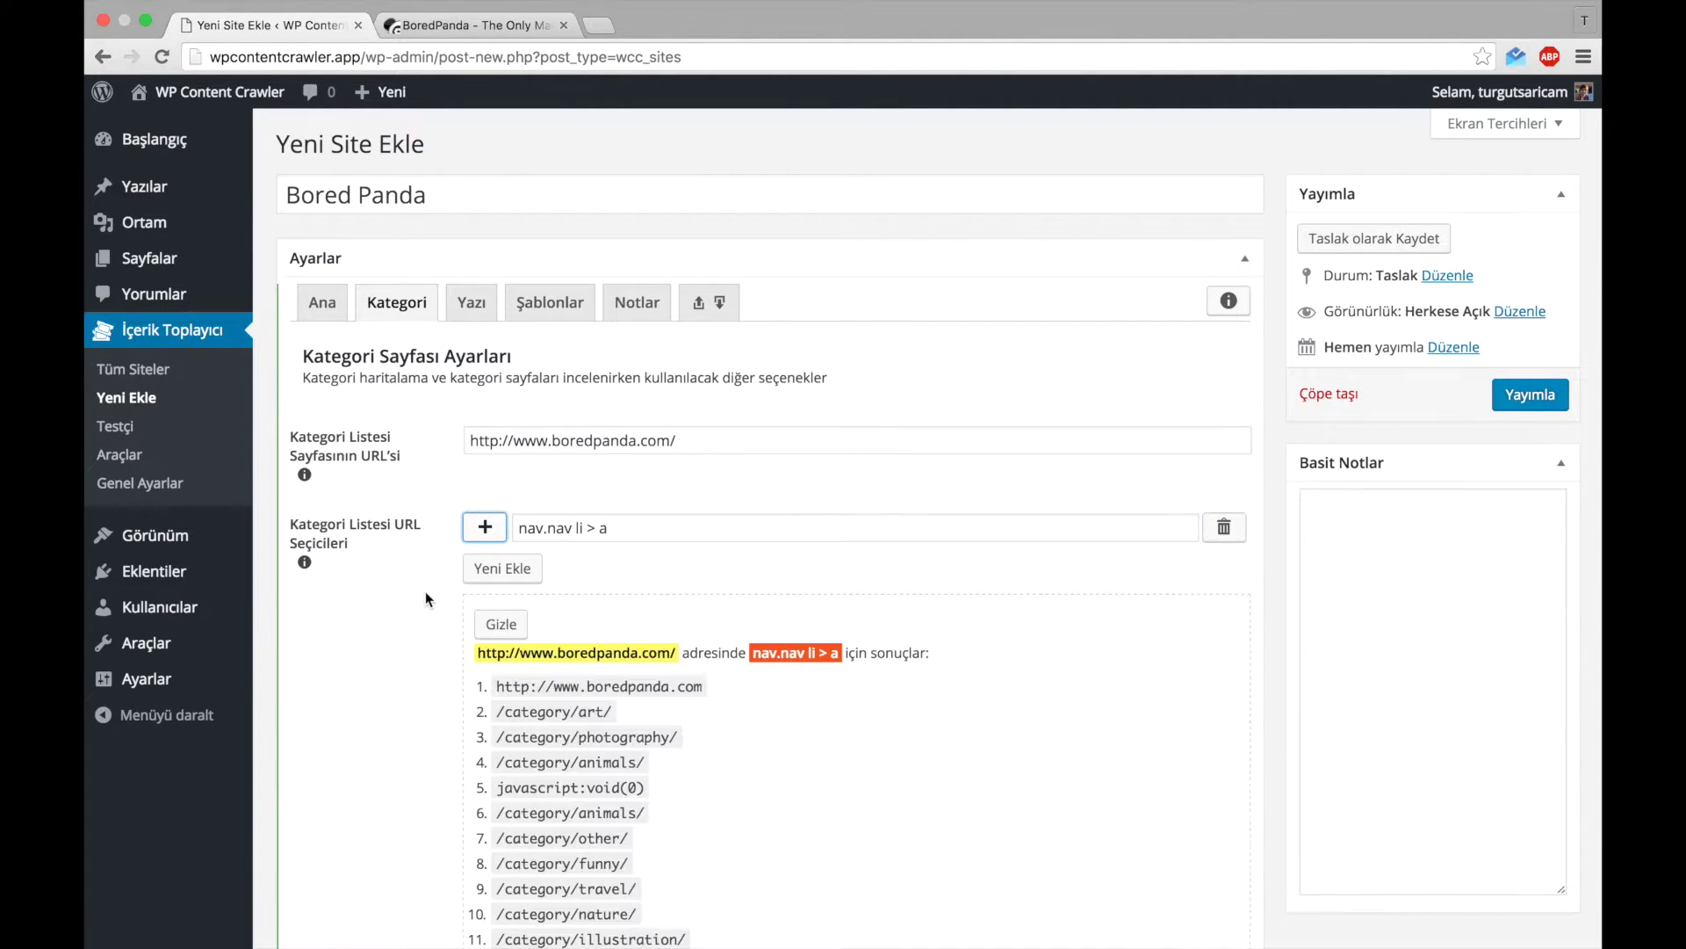
- Look through the URLs found by the selector and hide the results list
{"action": "scroll", "coordinate": [425, 600], "scroll_direction": "down", "scroll_amount": 10}
{"action": "scroll", "coordinate": [425, 592], "scroll_direction": "down", "scroll_amount": 6}
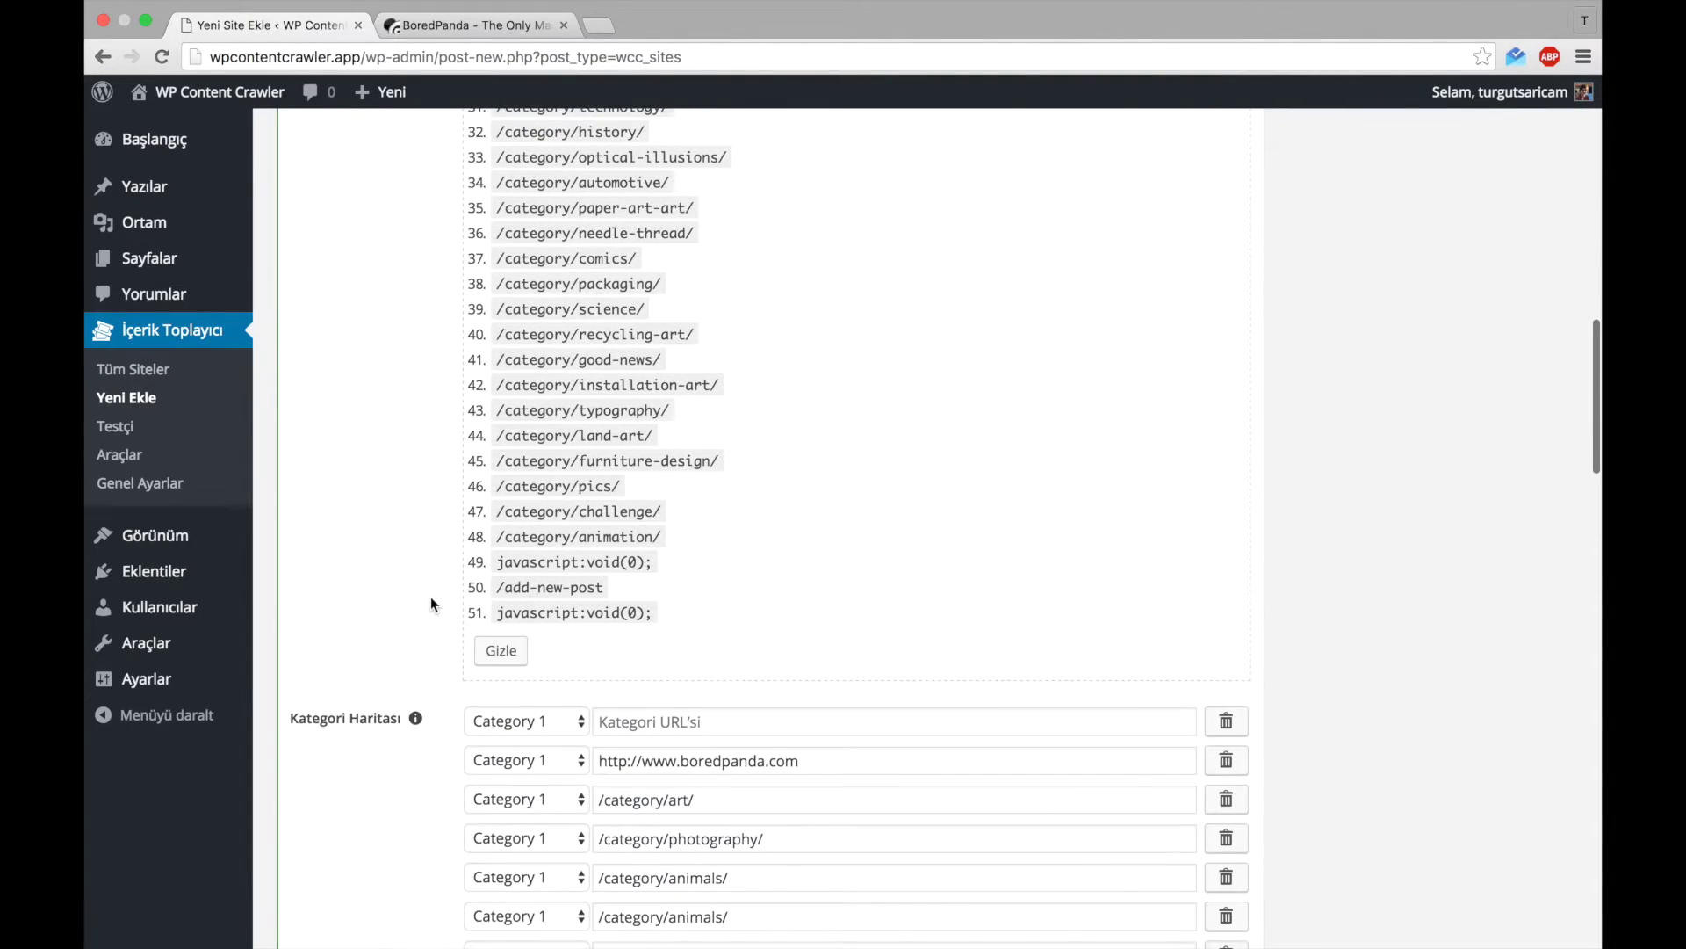
{"action": "left_click", "coordinate": [508, 653]}
{"action": "scroll", "coordinate": [779, 482], "scroll_direction": "up", "scroll_amount": 10}
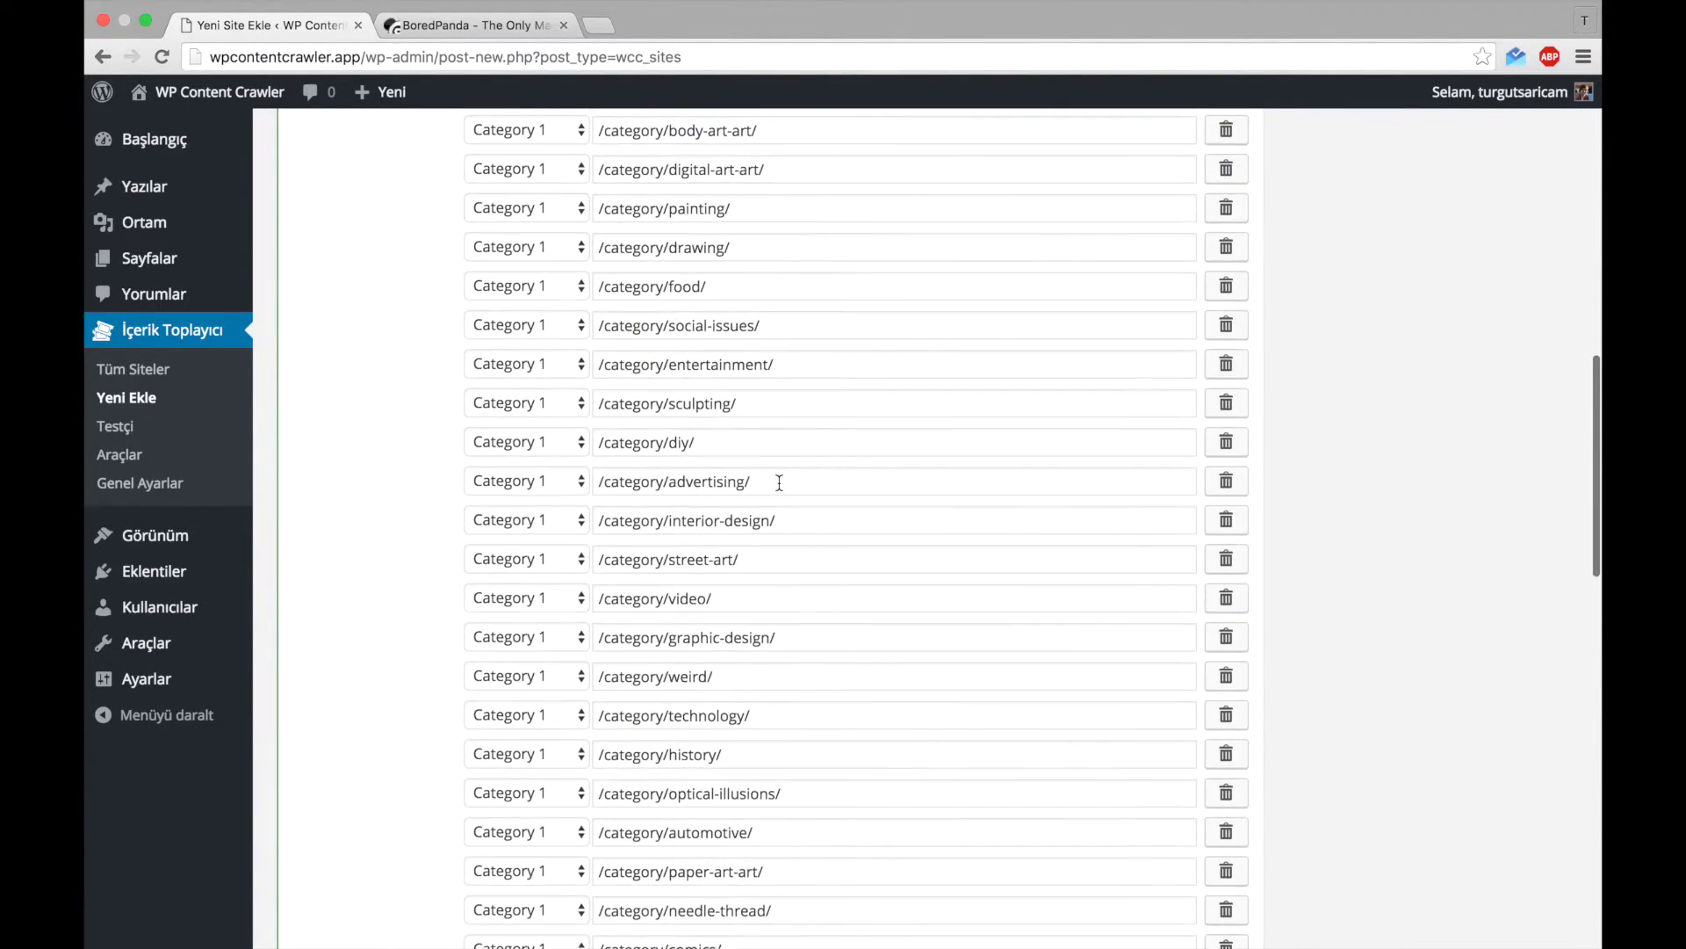
{"action": "left_click", "coordinate": [1228, 210]}
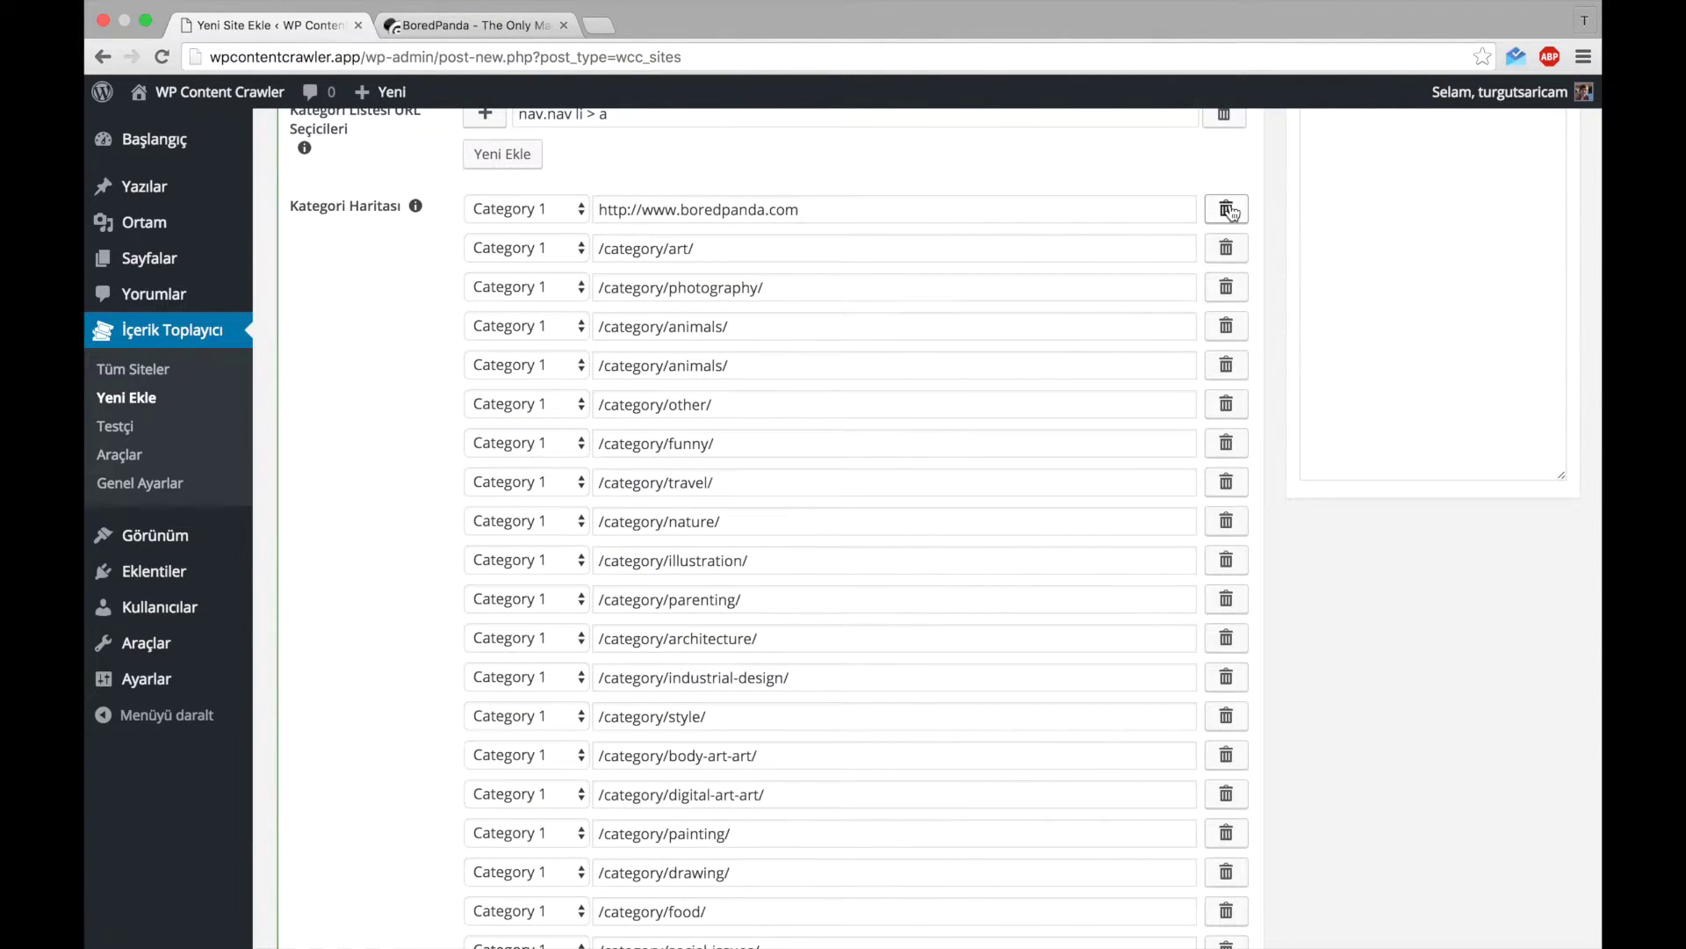
{"action": "left_click", "coordinate": [1228, 210]}
{"action": "scroll", "coordinate": [819, 432], "scroll_direction": "down", "scroll_amount": 7}
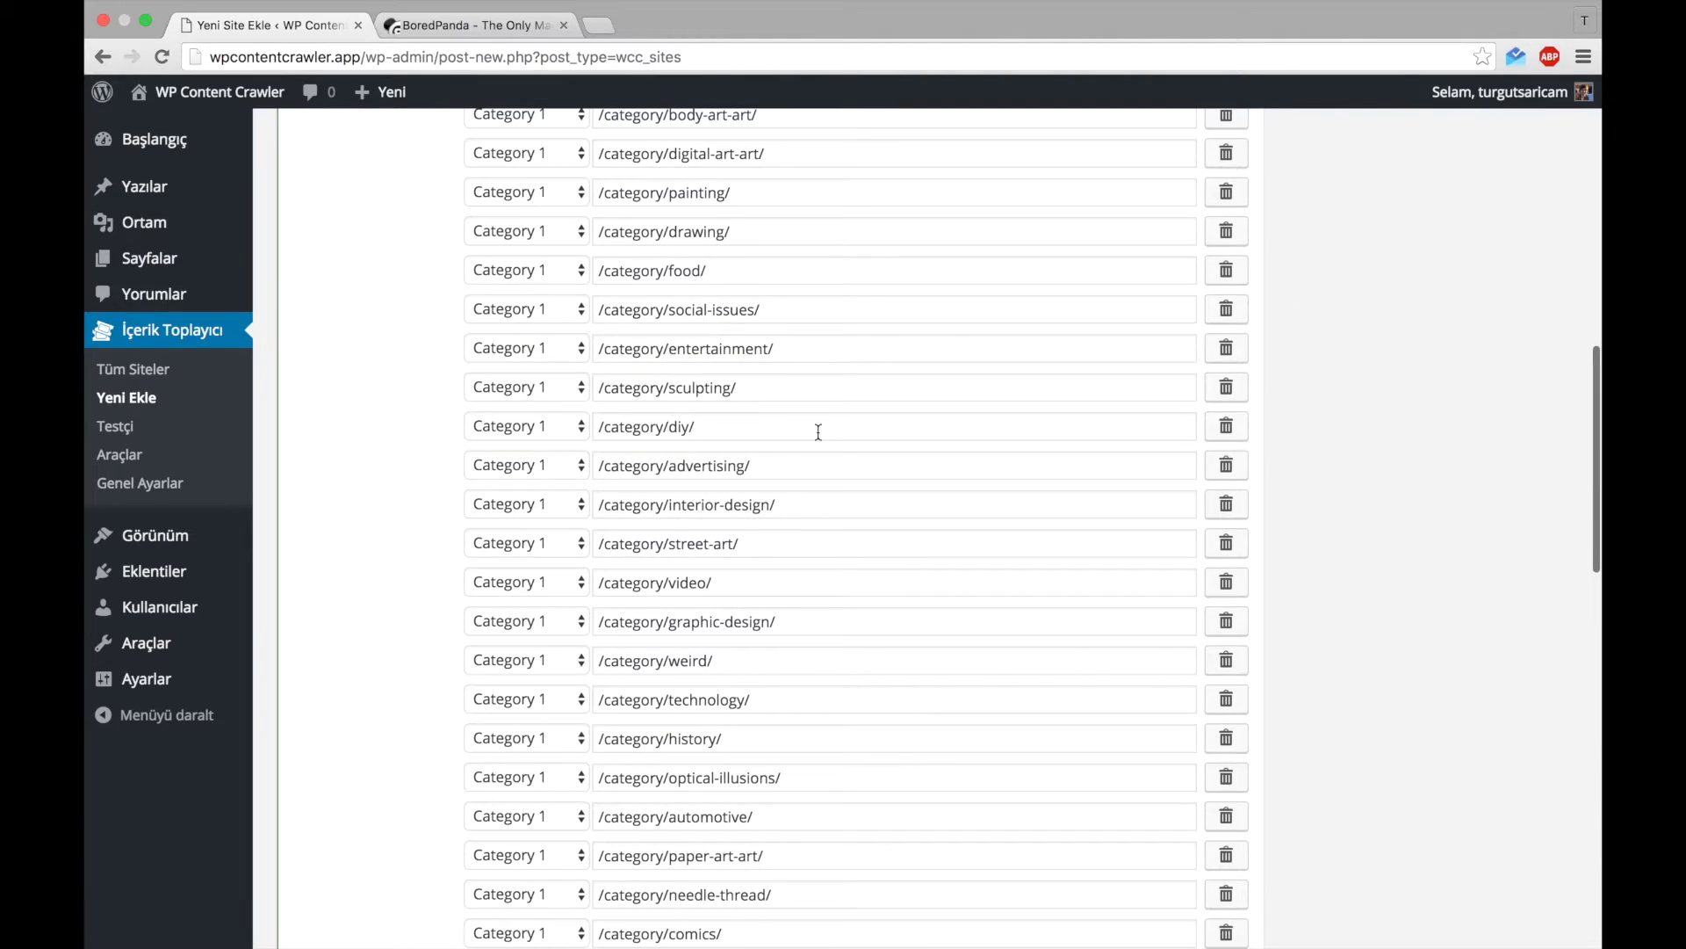
{"action": "scroll", "coordinate": [751, 437], "scroll_direction": "down", "scroll_amount": 8}
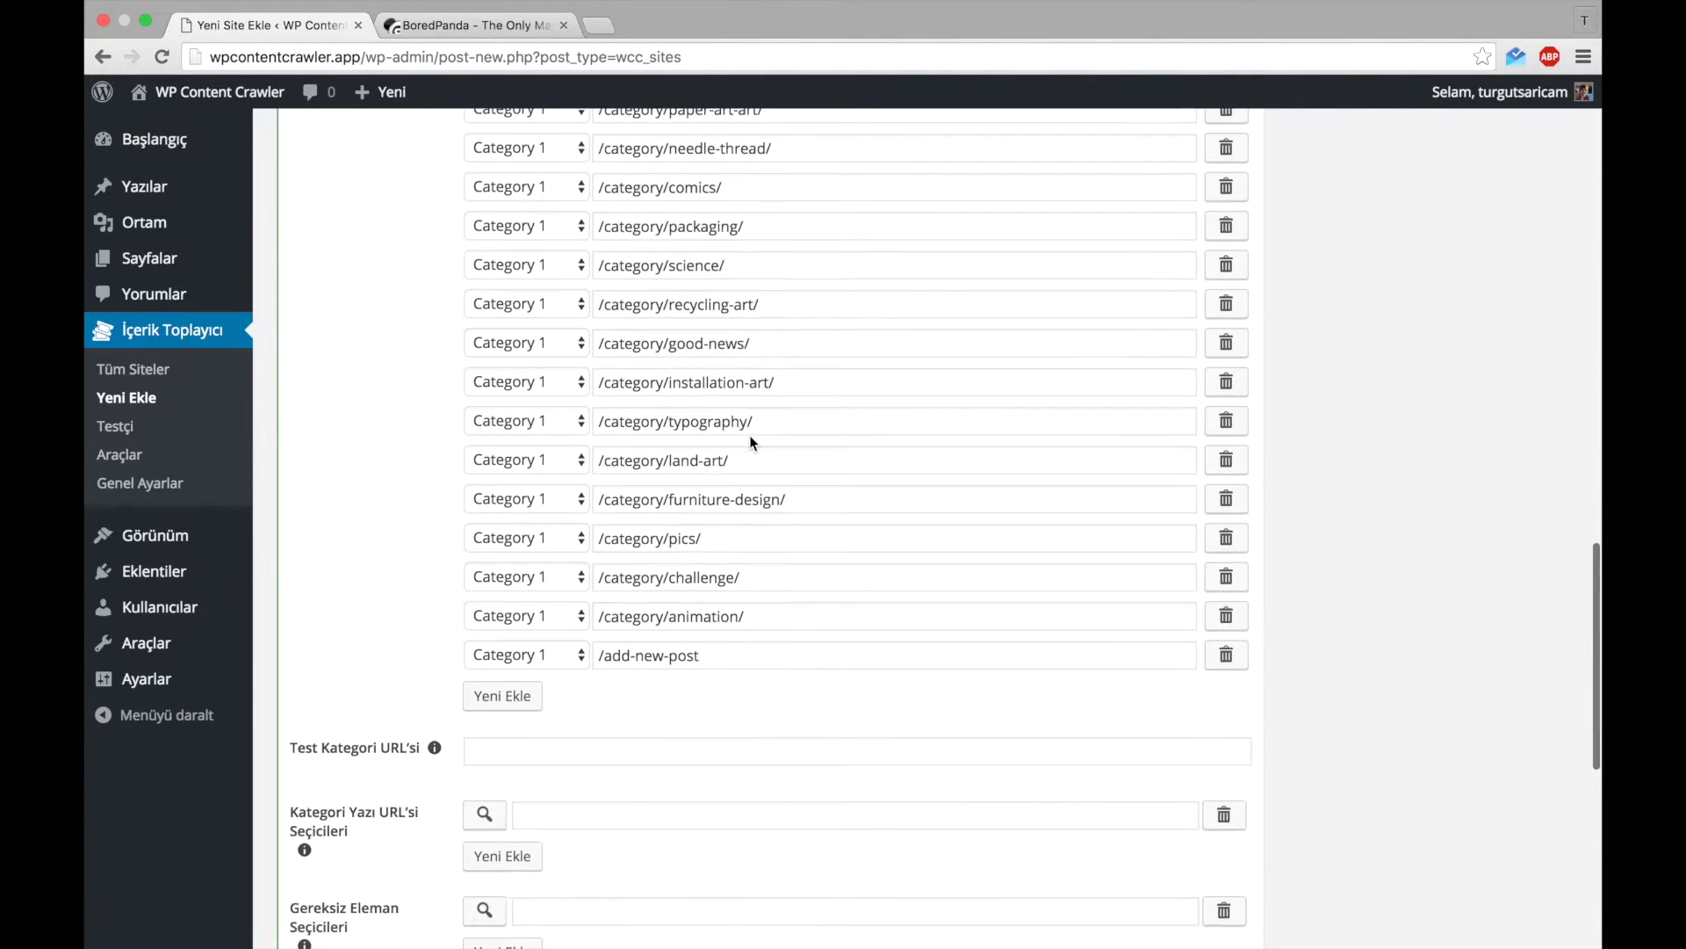
{"action": "left_click", "coordinate": [1227, 654]}
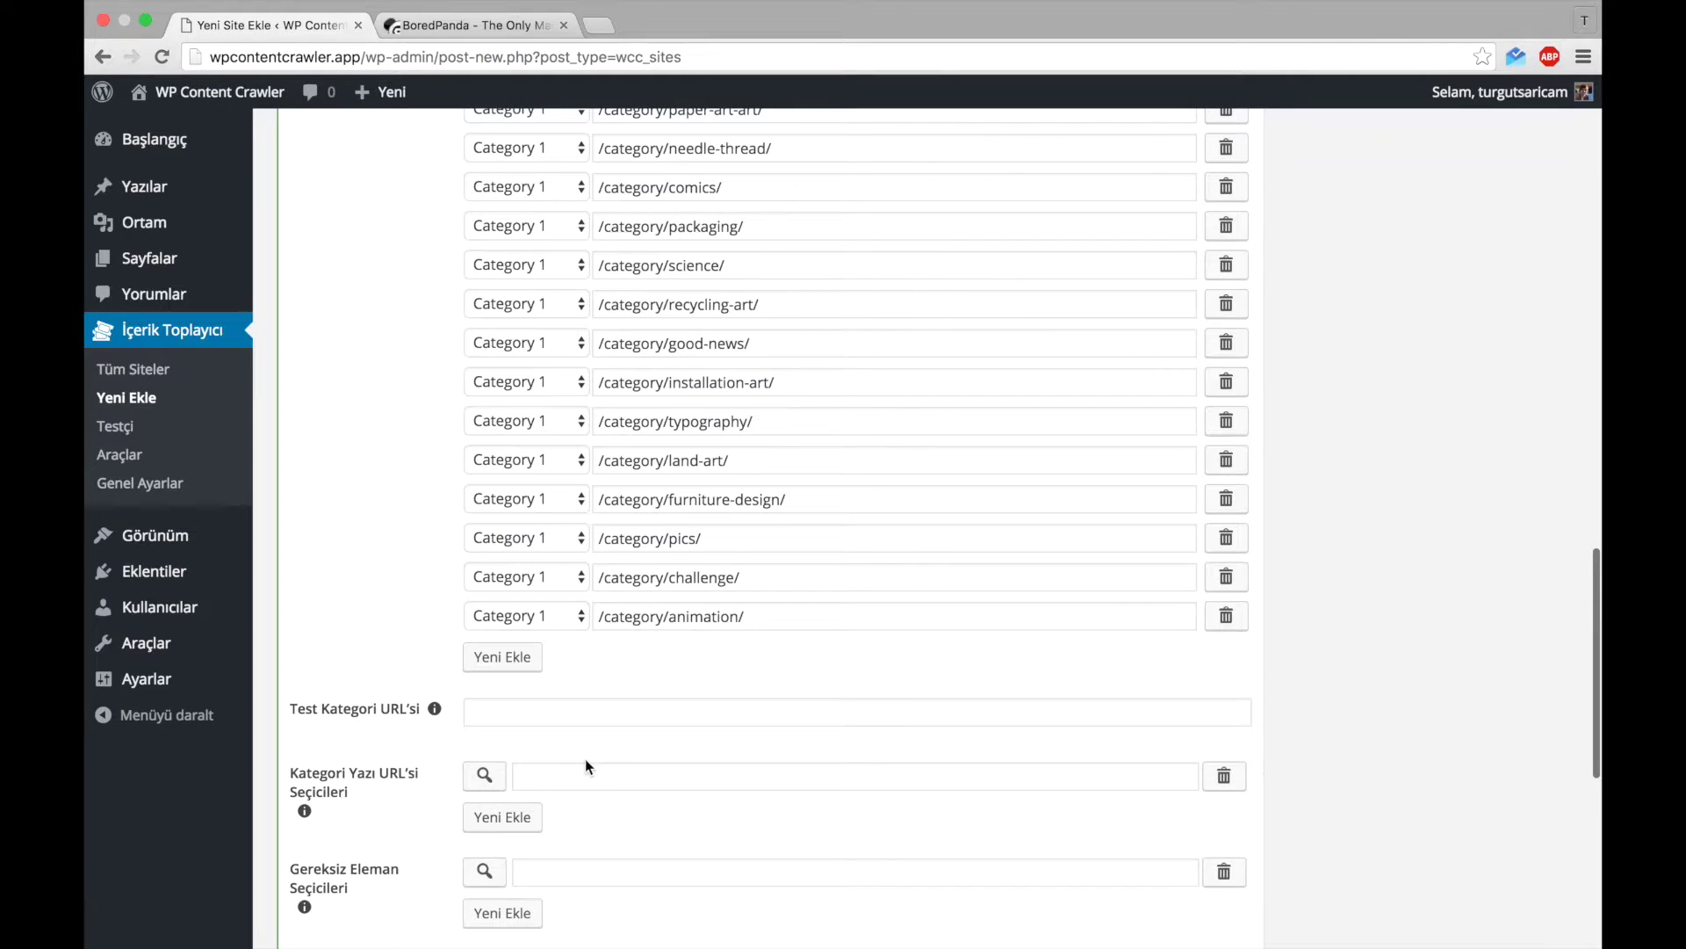
{"action": "scroll", "coordinate": [584, 766], "scroll_direction": "down", "scroll_amount": 5}
{"action": "left_click", "coordinate": [536, 478]}
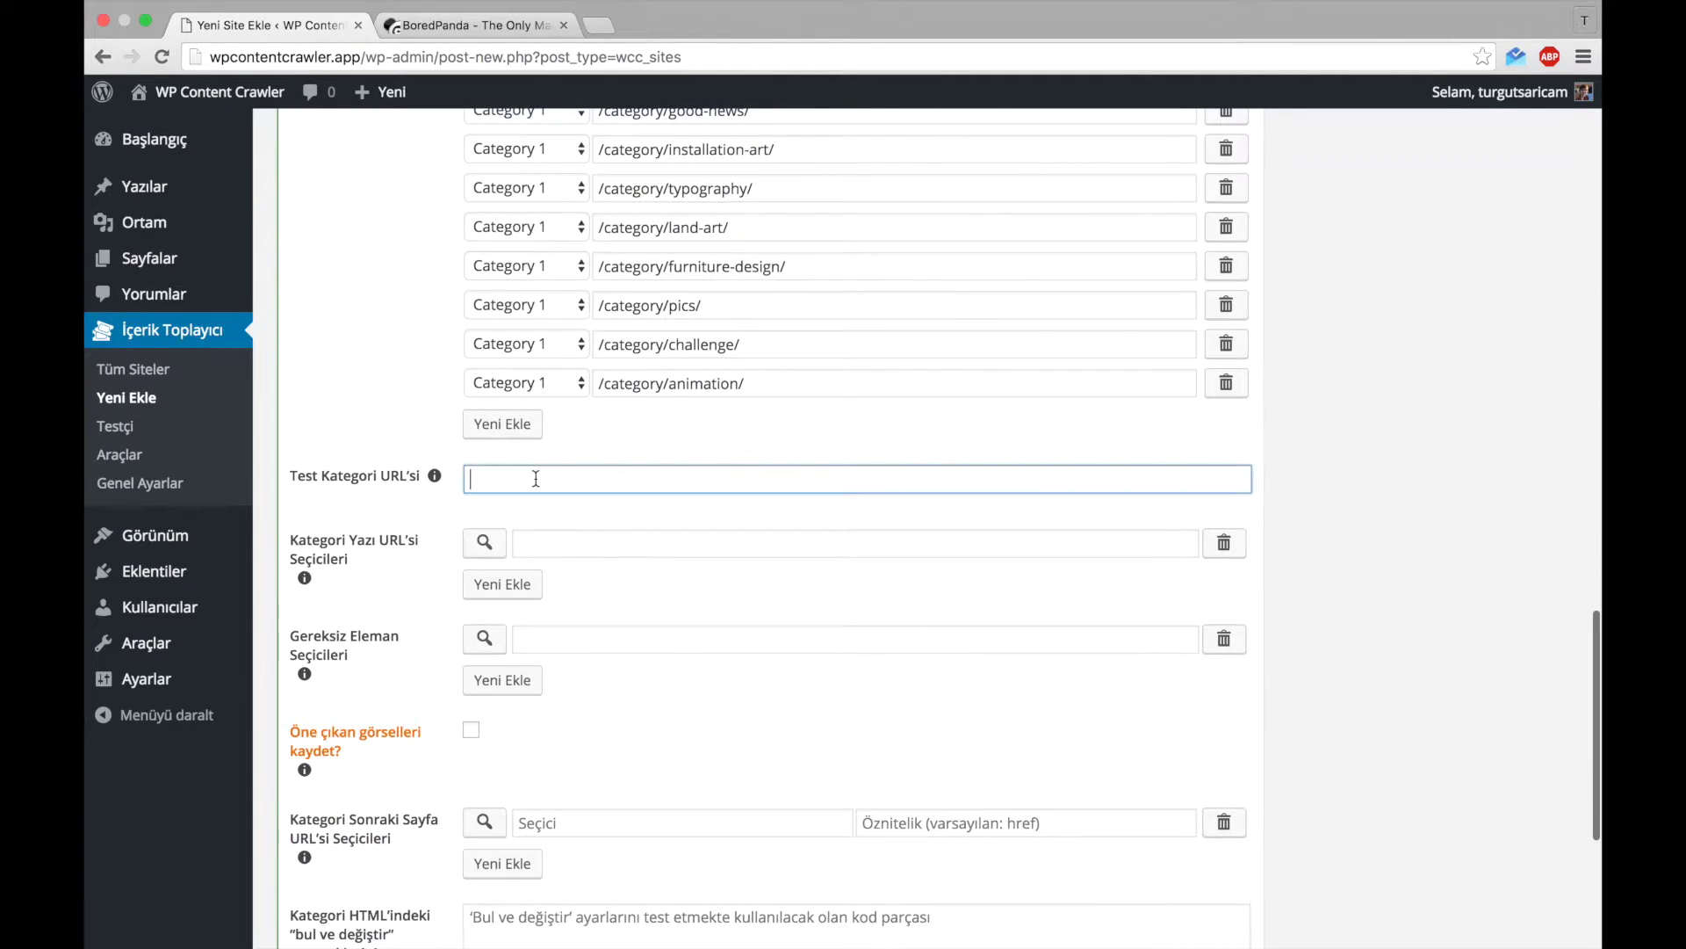
{"action": "left_click", "coordinate": [433, 24]}
{"action": "left_click", "coordinate": [557, 318]}
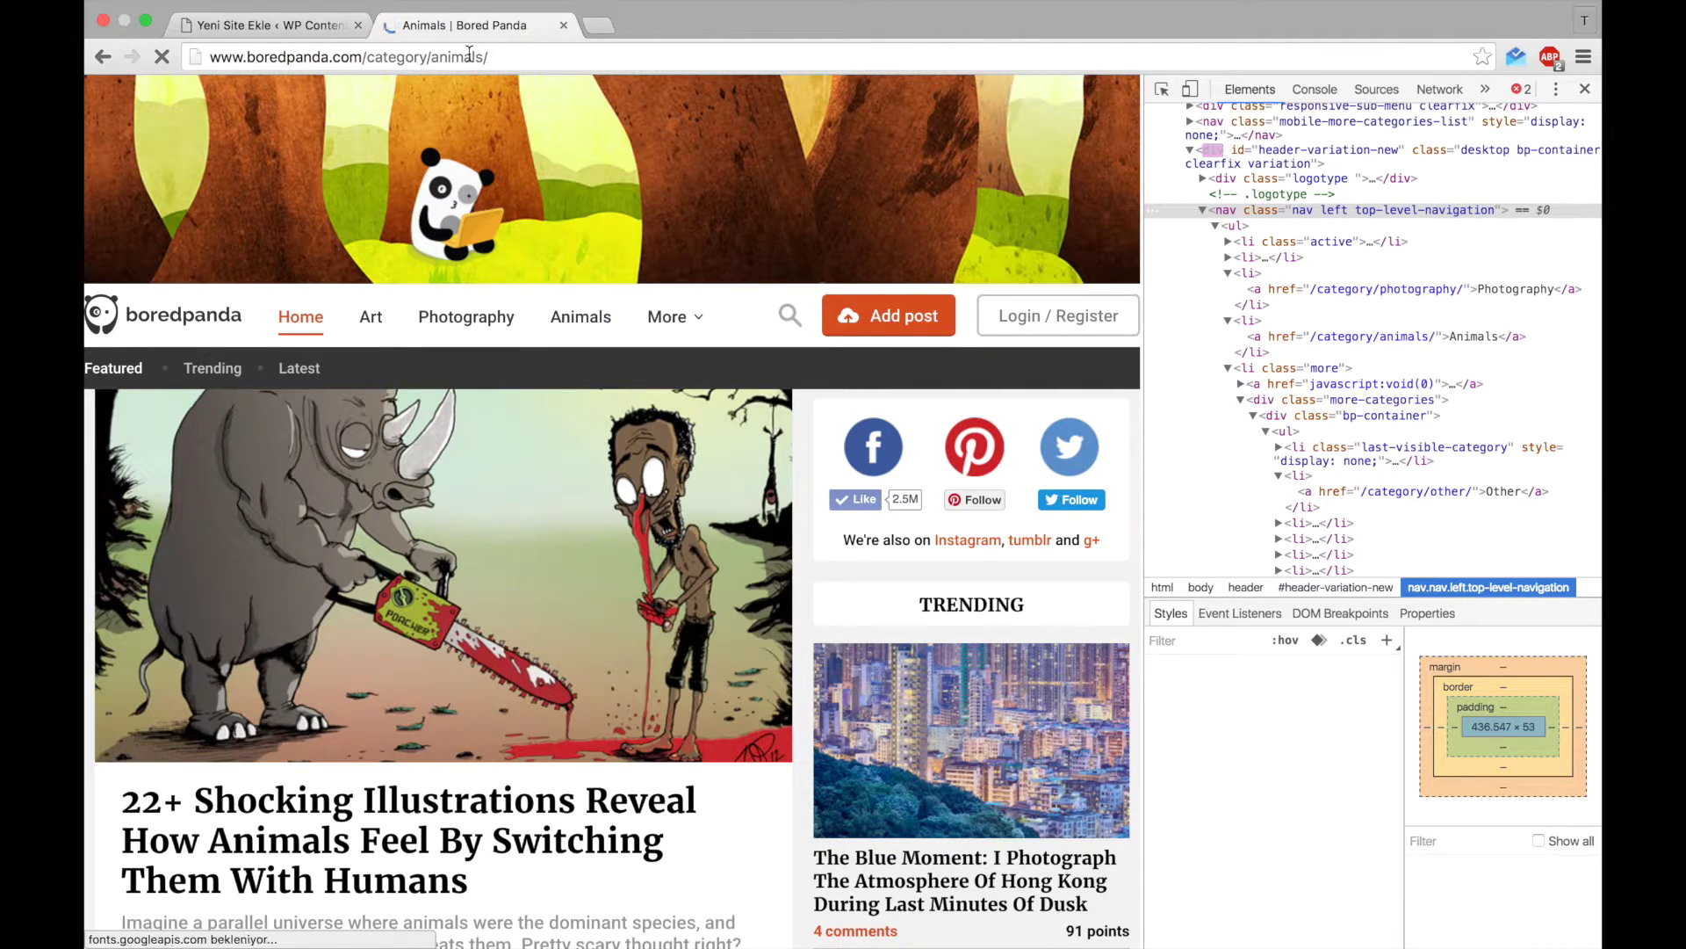
{"action": "right_click", "coordinate": [472, 53]}
{"action": "key", "text": "super+c"}
{"action": "left_click", "coordinate": [518, 82]}
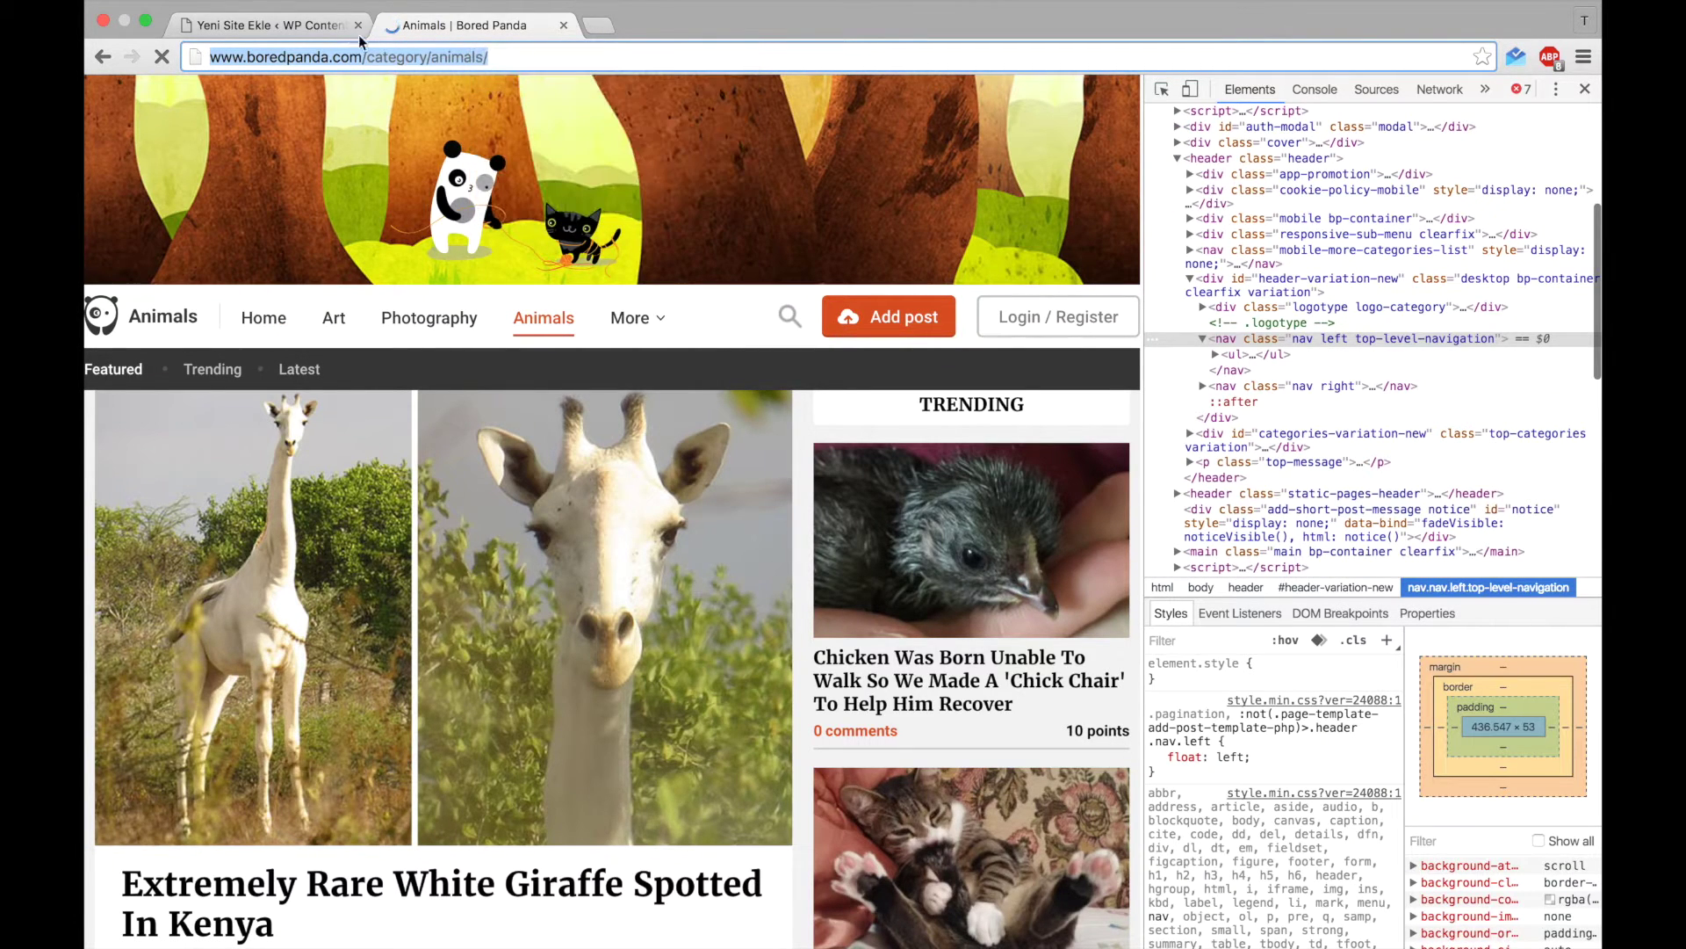
{"action": "left_click", "coordinate": [319, 26]}
{"action": "right_click", "coordinate": [588, 479]}
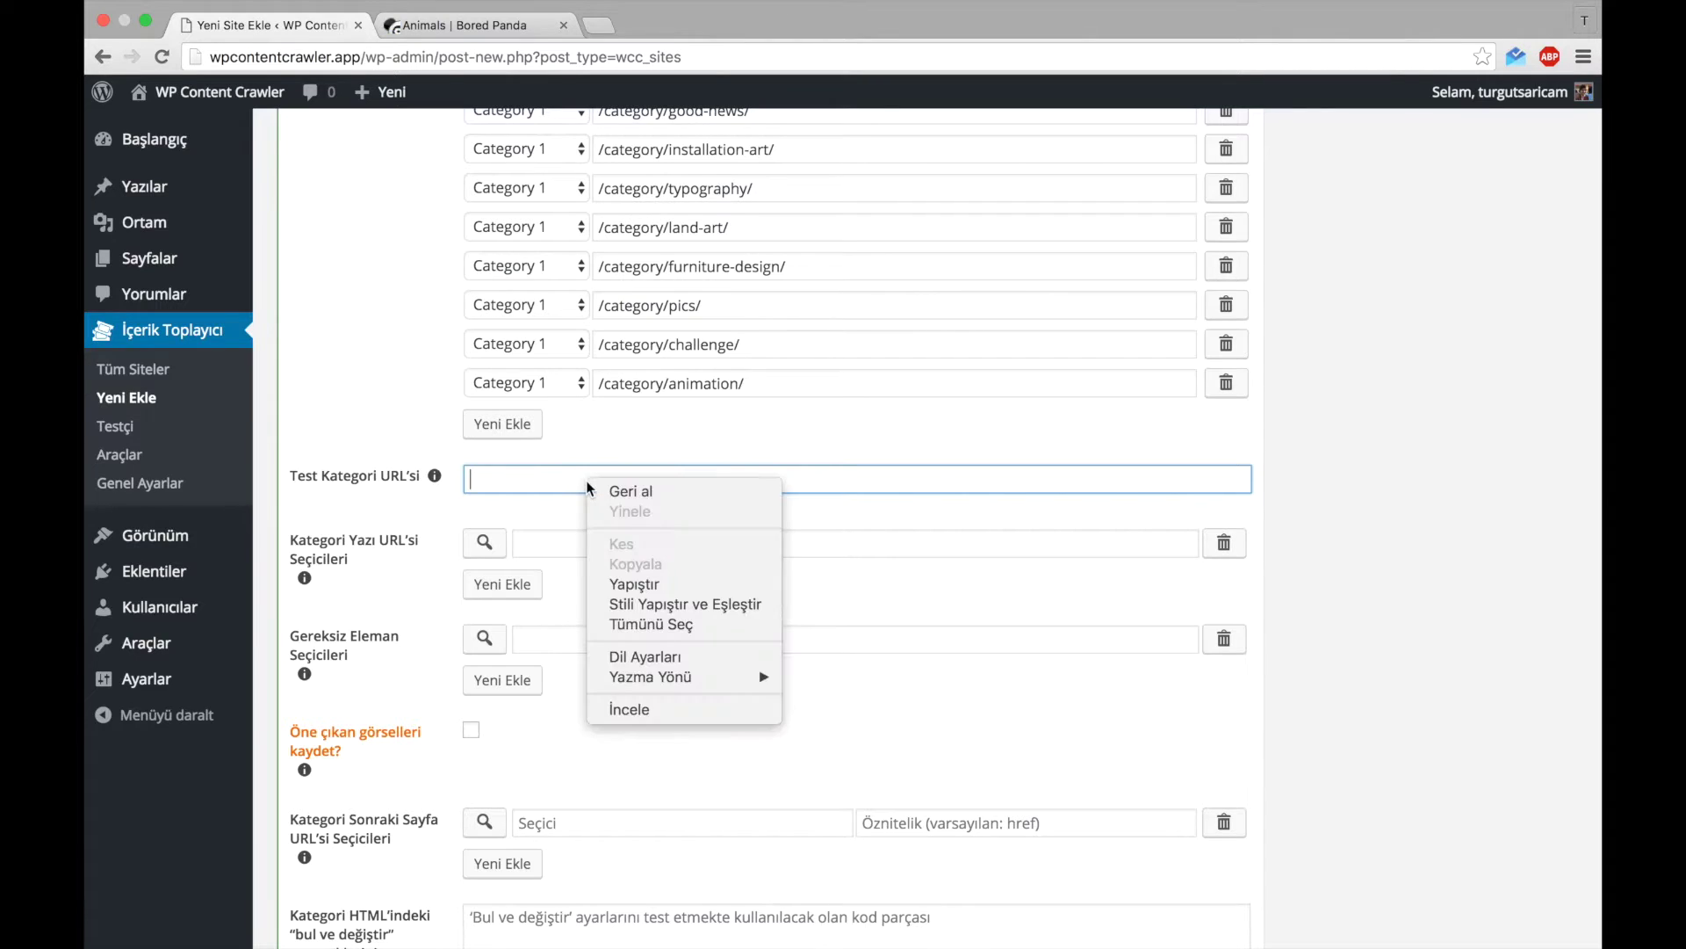
{"action": "left_click", "coordinate": [637, 585]}
- Inspect the title link of the island puppies post on the Animals category page to see its HTML structure
{"action": "left_click", "coordinate": [609, 544]}
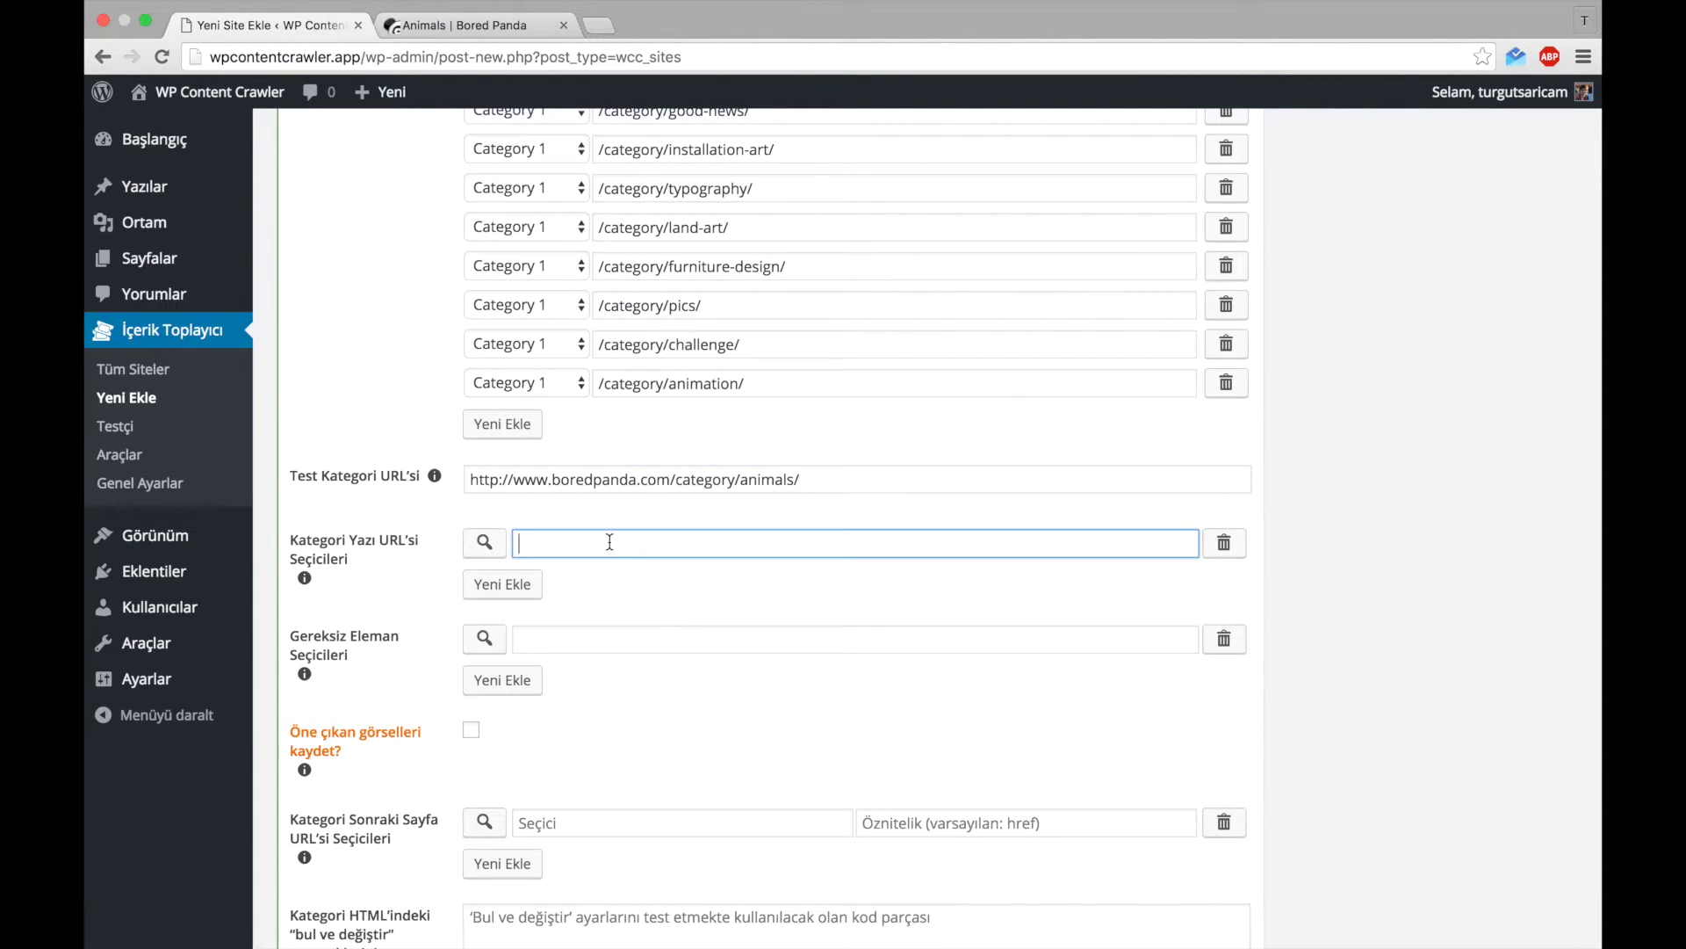
{"action": "left_click", "coordinate": [479, 24]}
{"action": "scroll", "coordinate": [533, 450], "scroll_direction": "down", "scroll_amount": 15}
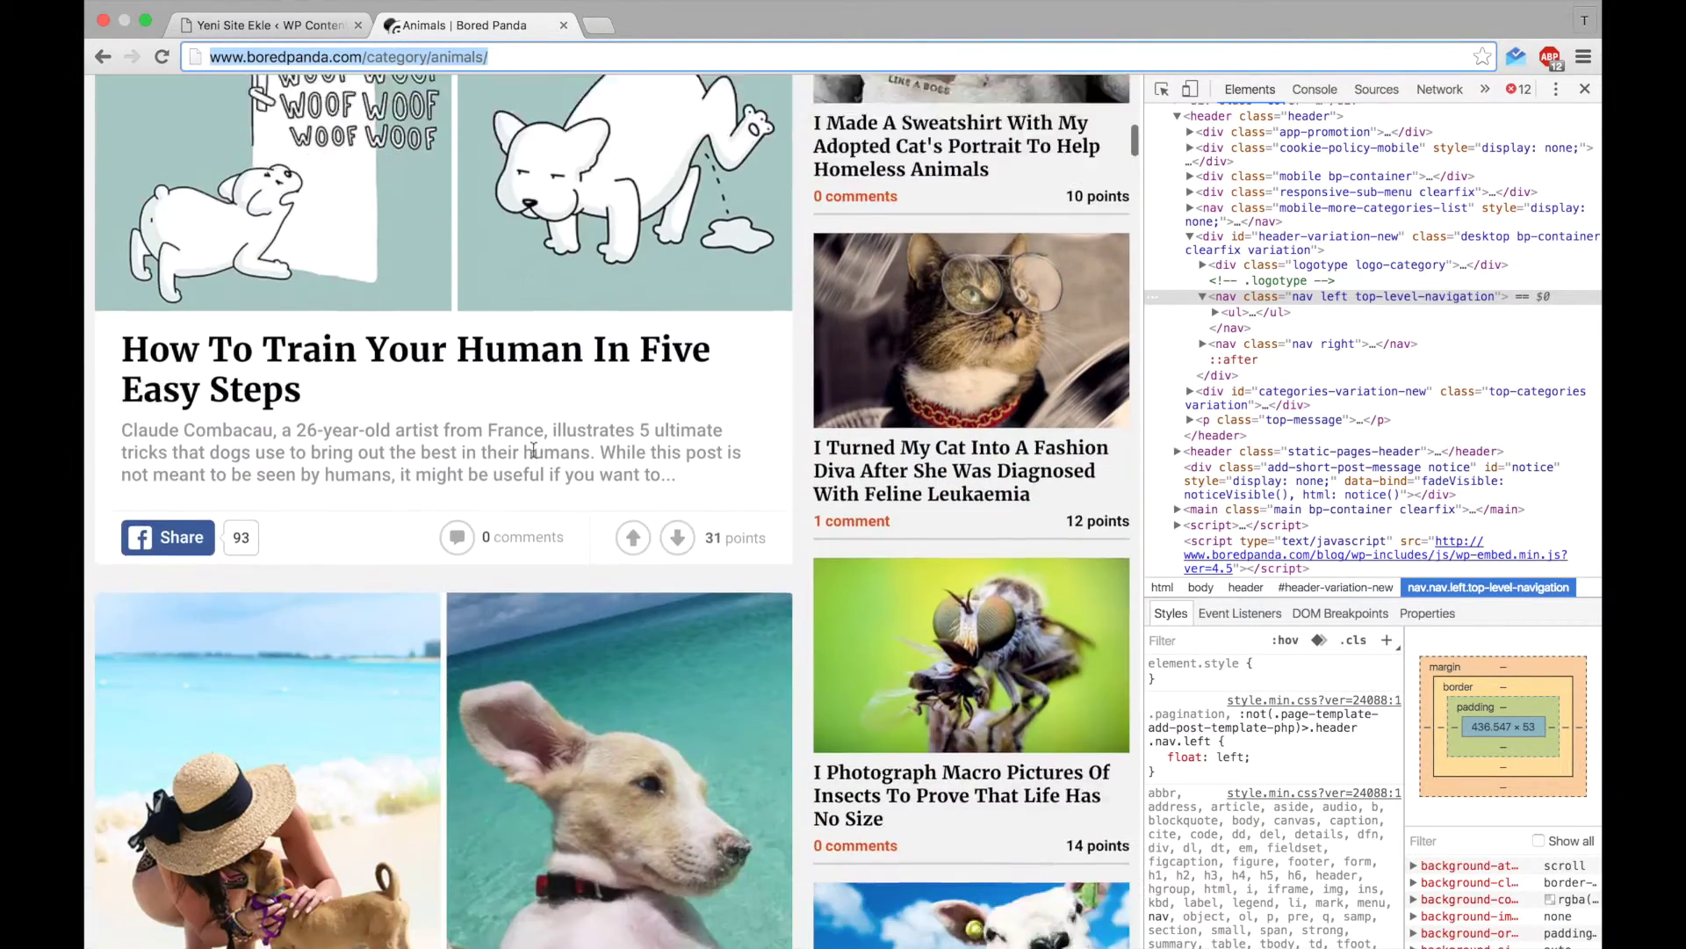
{"action": "scroll", "coordinate": [533, 449], "scroll_direction": "down", "scroll_amount": 6}
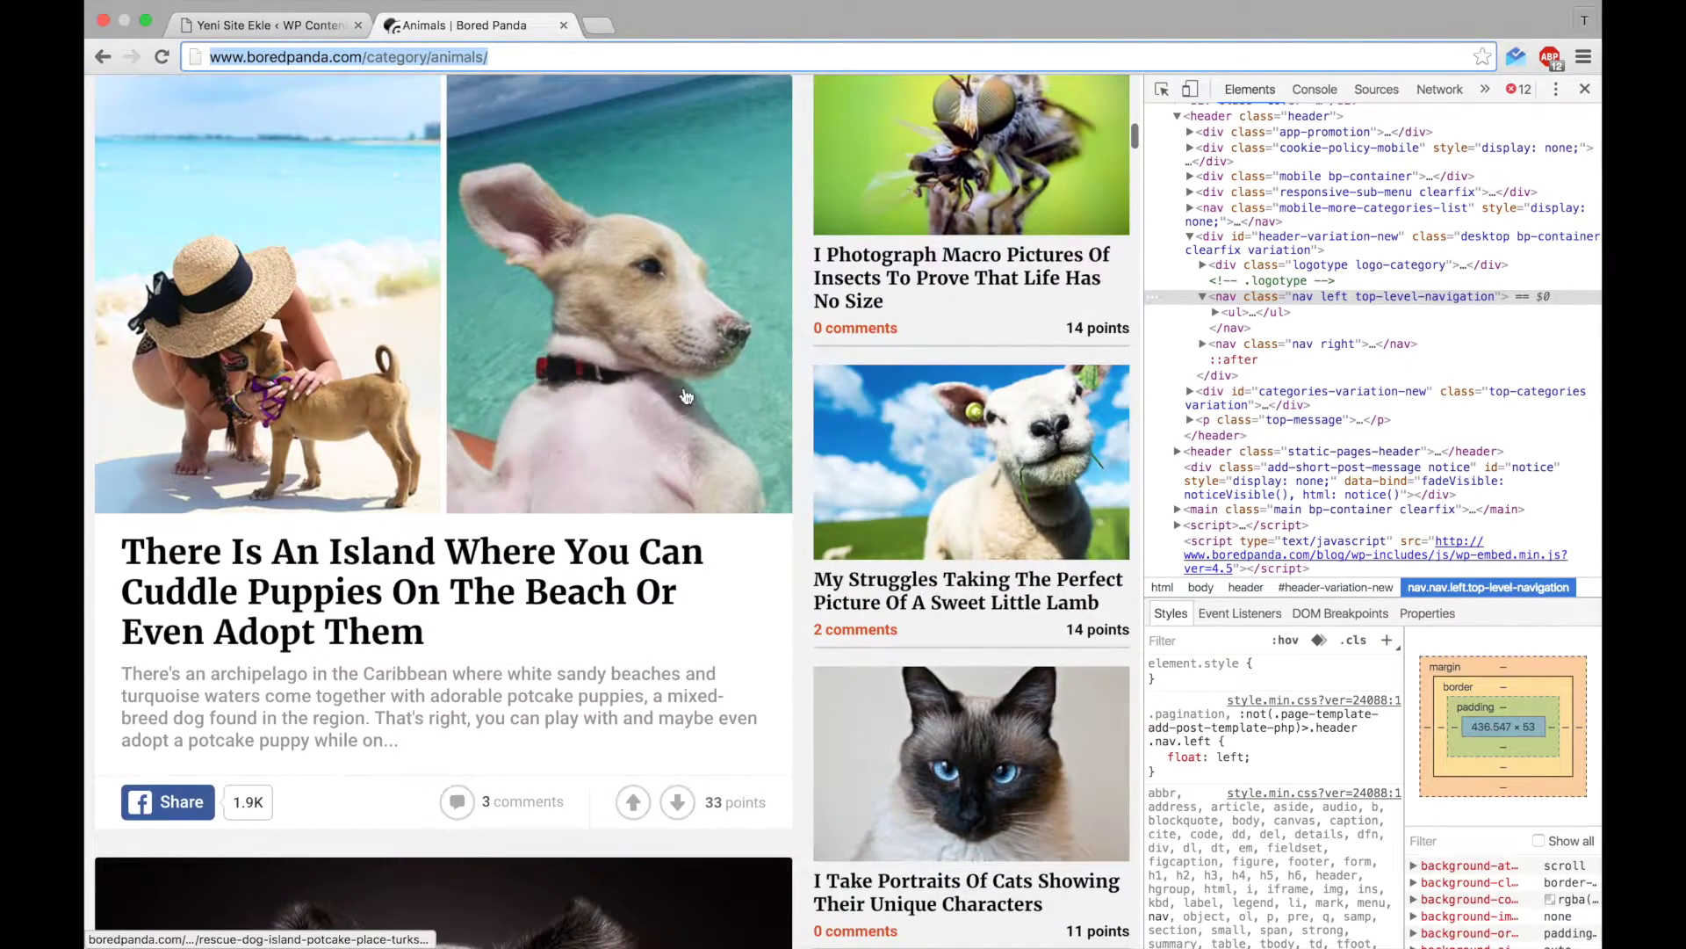
{"action": "key", "text": "super+shift+c"}
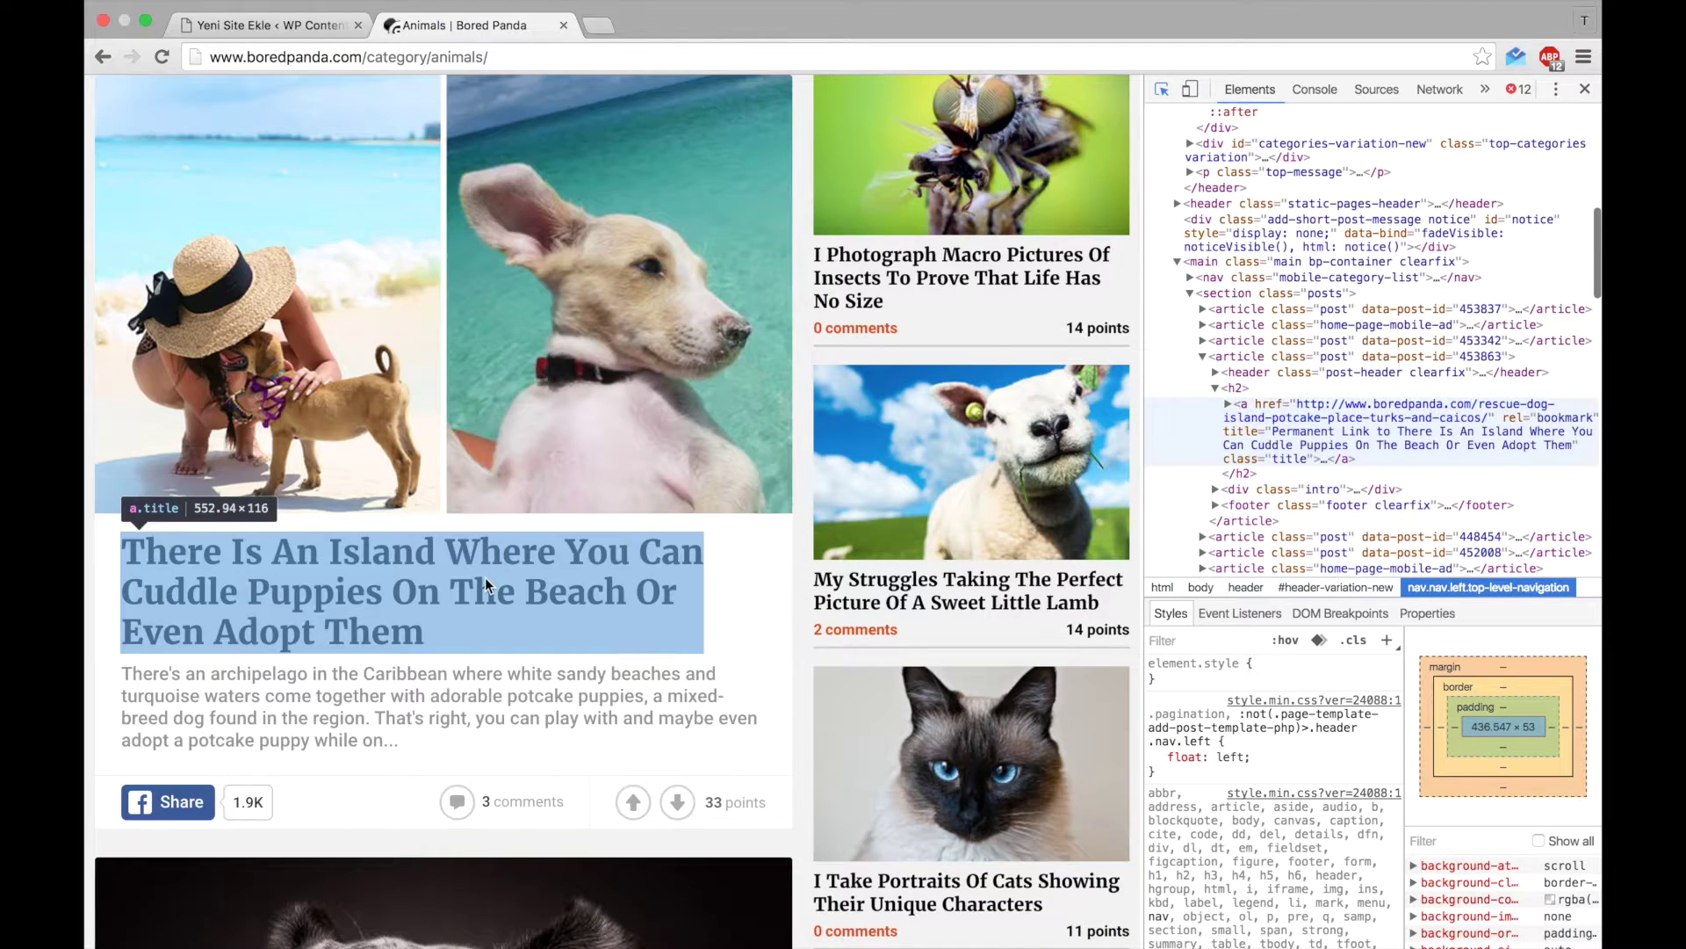
{"action": "left_click", "coordinate": [485, 577]}
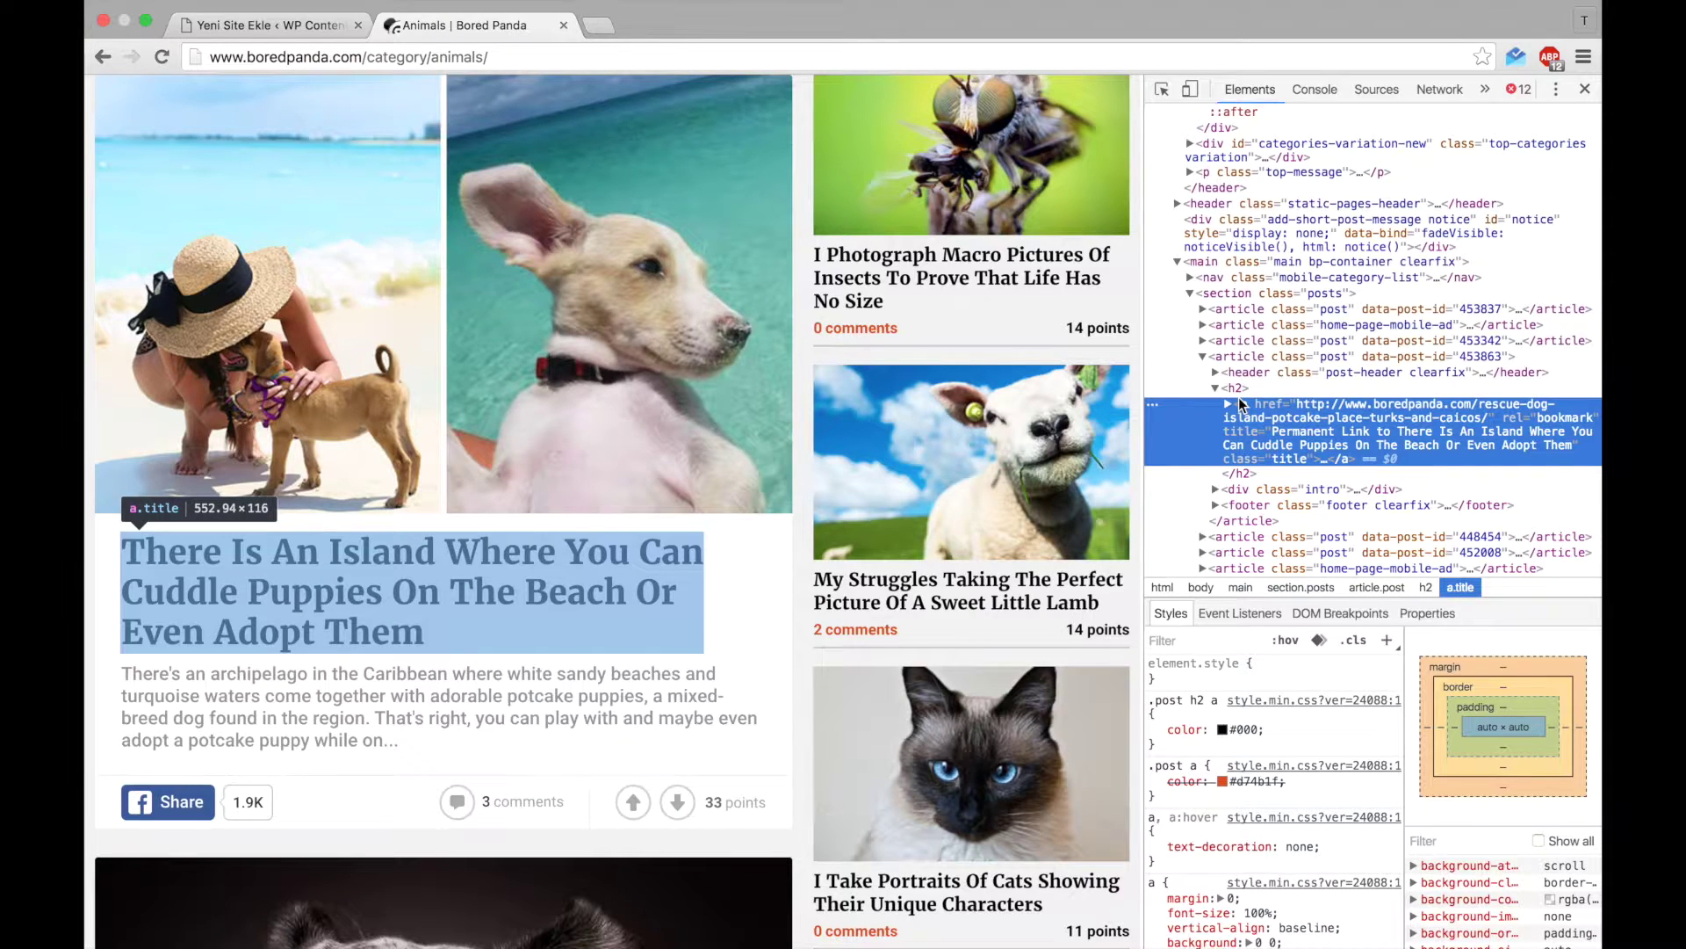
- Set the category post URL selector to "article.post > h2 > a" and test it
{"action": "left_click", "coordinate": [290, 26]}
{"action": "type", "text": "article.post > h2 >a"}
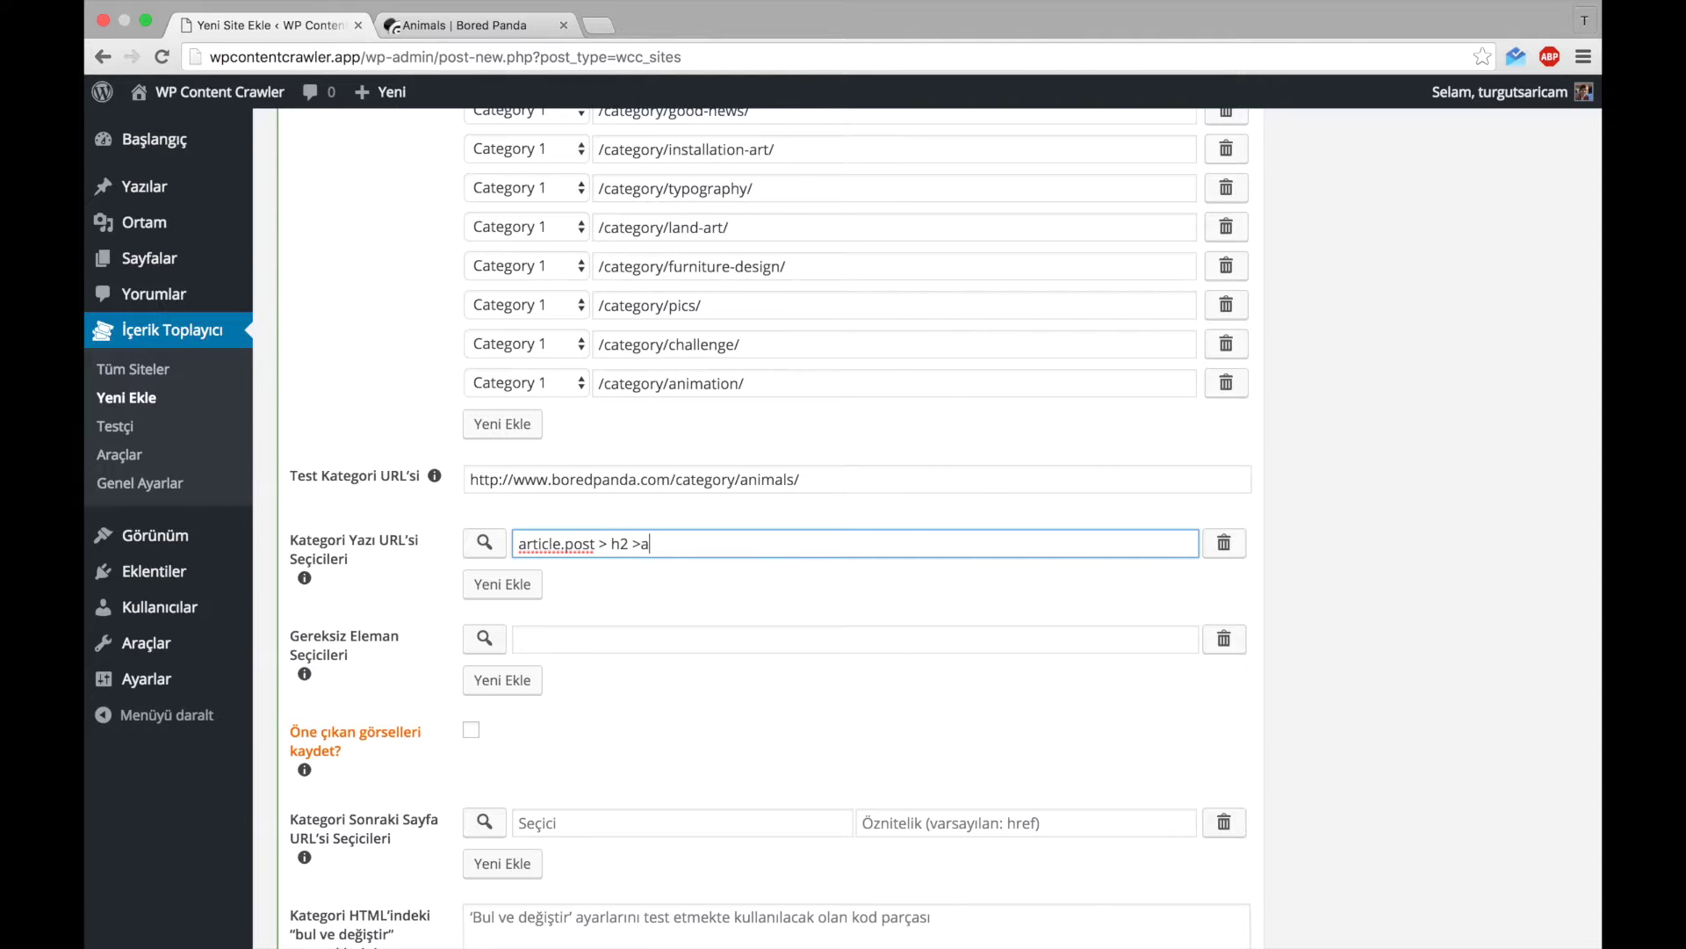
{"action": "key", "text": "BackSpace"}
{"action": "type", "text": "a"}
{"action": "left_click", "coordinate": [484, 543]}
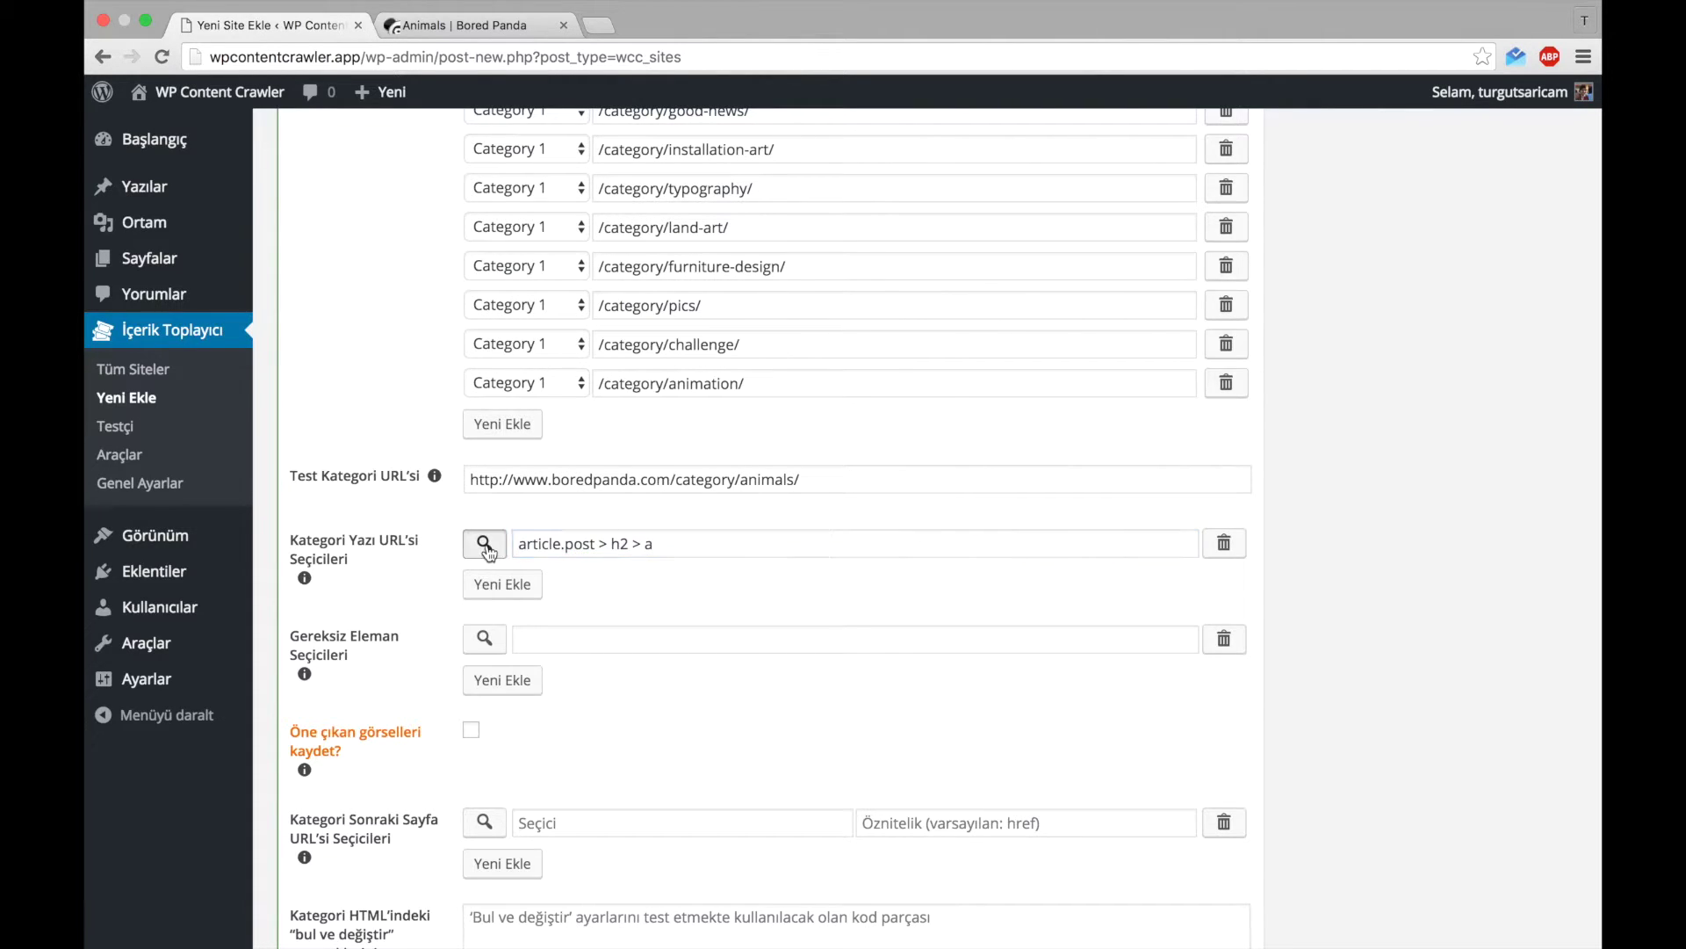
- Look through the post URLs found by the selector and hide the results list
{"action": "scroll", "coordinate": [425, 533], "scroll_direction": "down", "scroll_amount": 1}
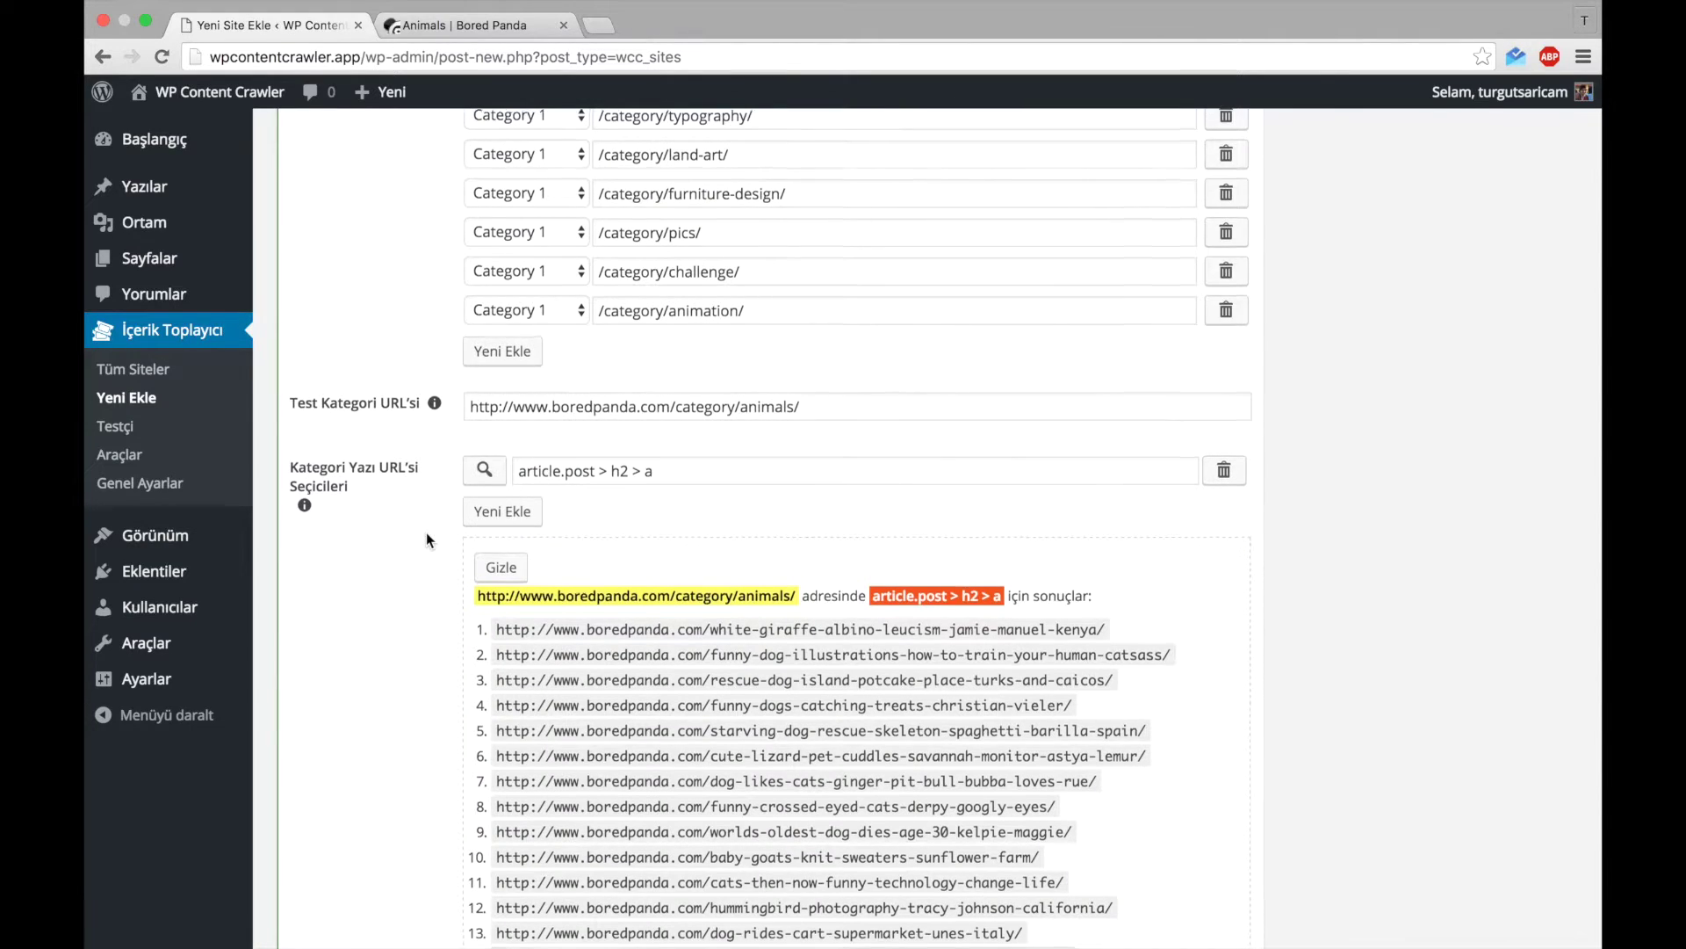
{"action": "scroll", "coordinate": [425, 532], "scroll_direction": "down", "scroll_amount": 2}
{"action": "scroll", "coordinate": [425, 533], "scroll_direction": "down", "scroll_amount": 4}
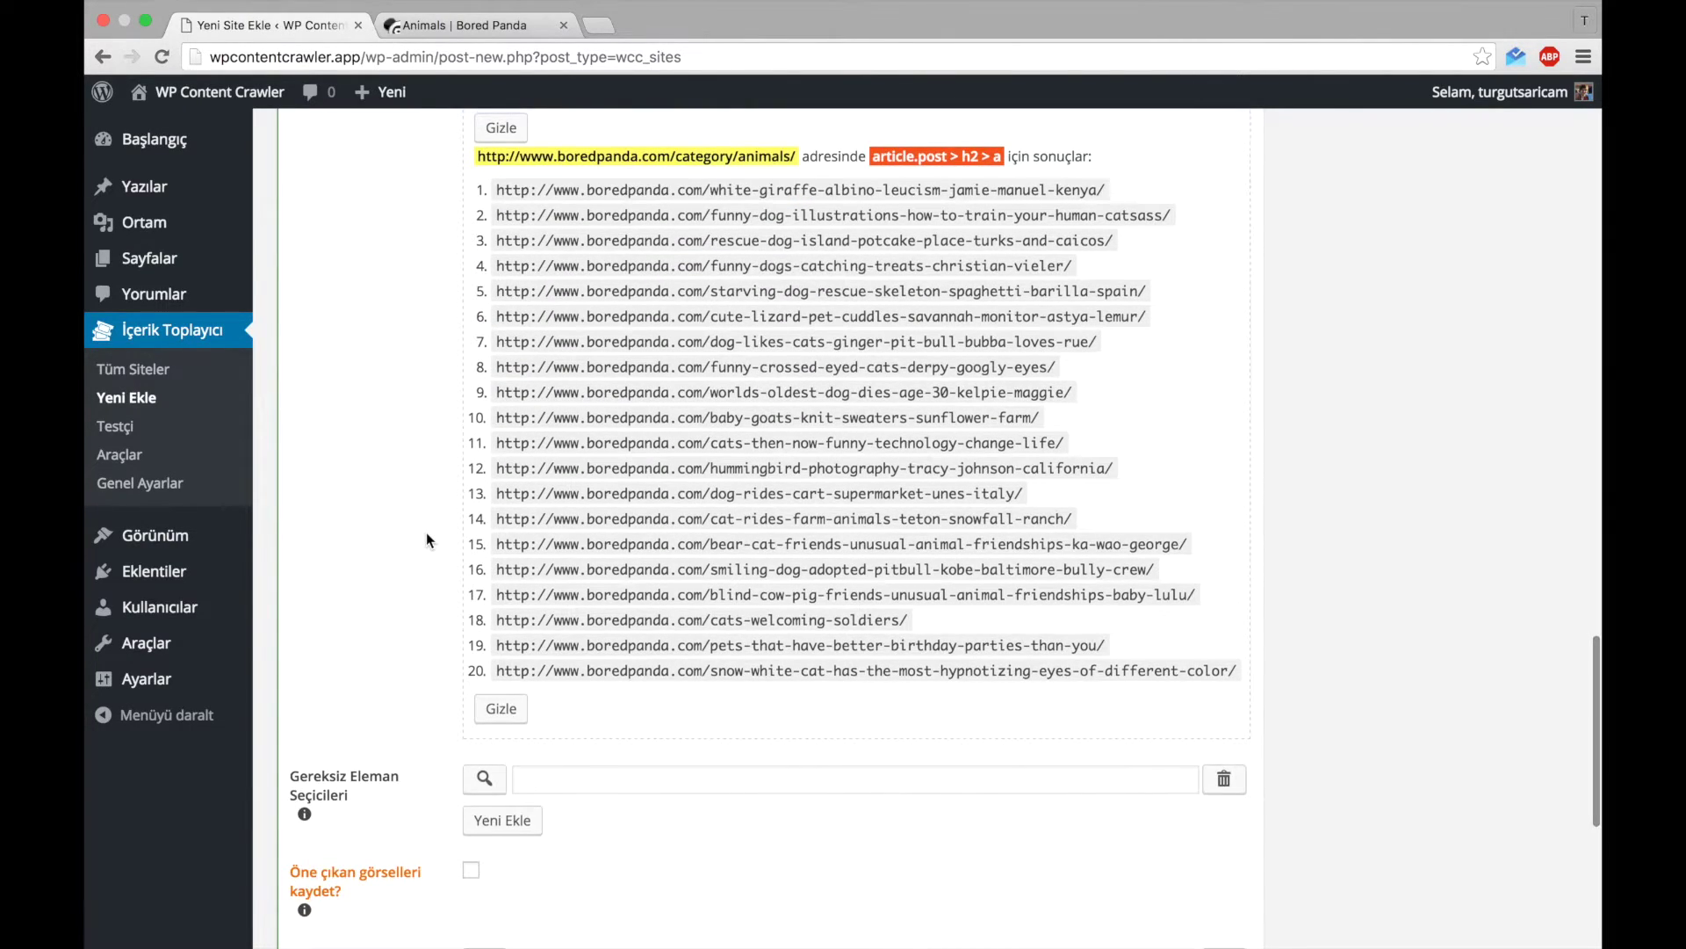
{"action": "scroll", "coordinate": [425, 532], "scroll_direction": "up", "scroll_amount": 2}
{"action": "scroll", "coordinate": [786, 487], "scroll_direction": "up", "scroll_amount": 1}
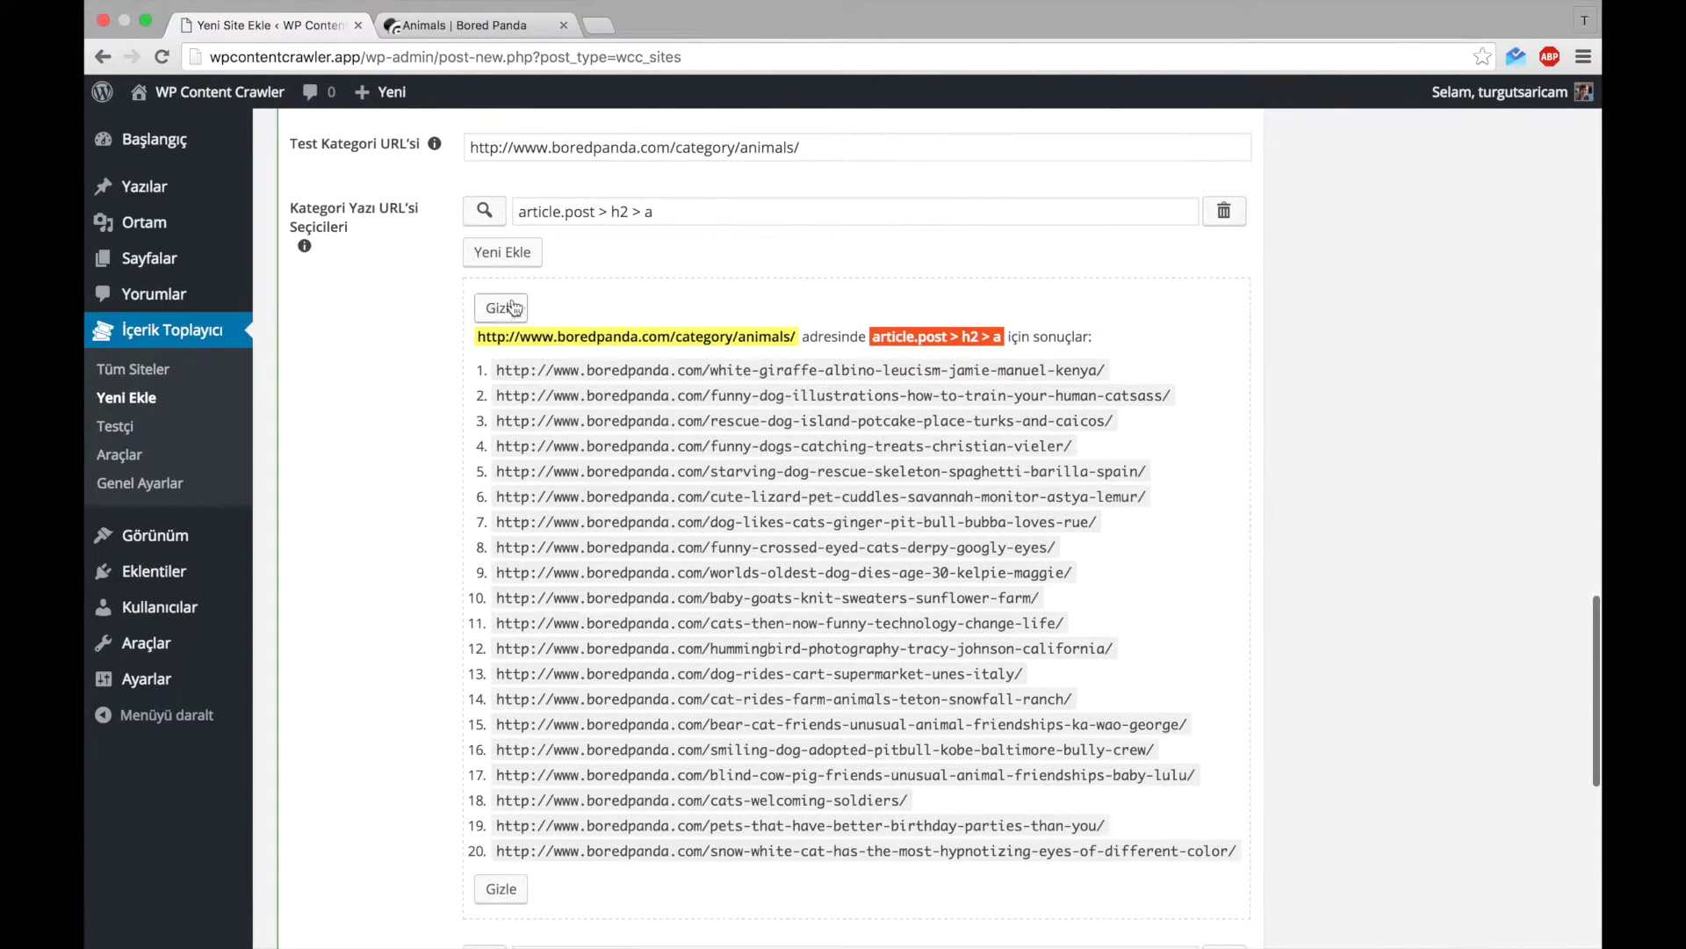
{"action": "left_click", "coordinate": [498, 308]}
- Set the category's unnecessary element selector to "script" and enable saving featured images
{"action": "left_click", "coordinate": [563, 314]}
{"action": "type", "text": "script"}
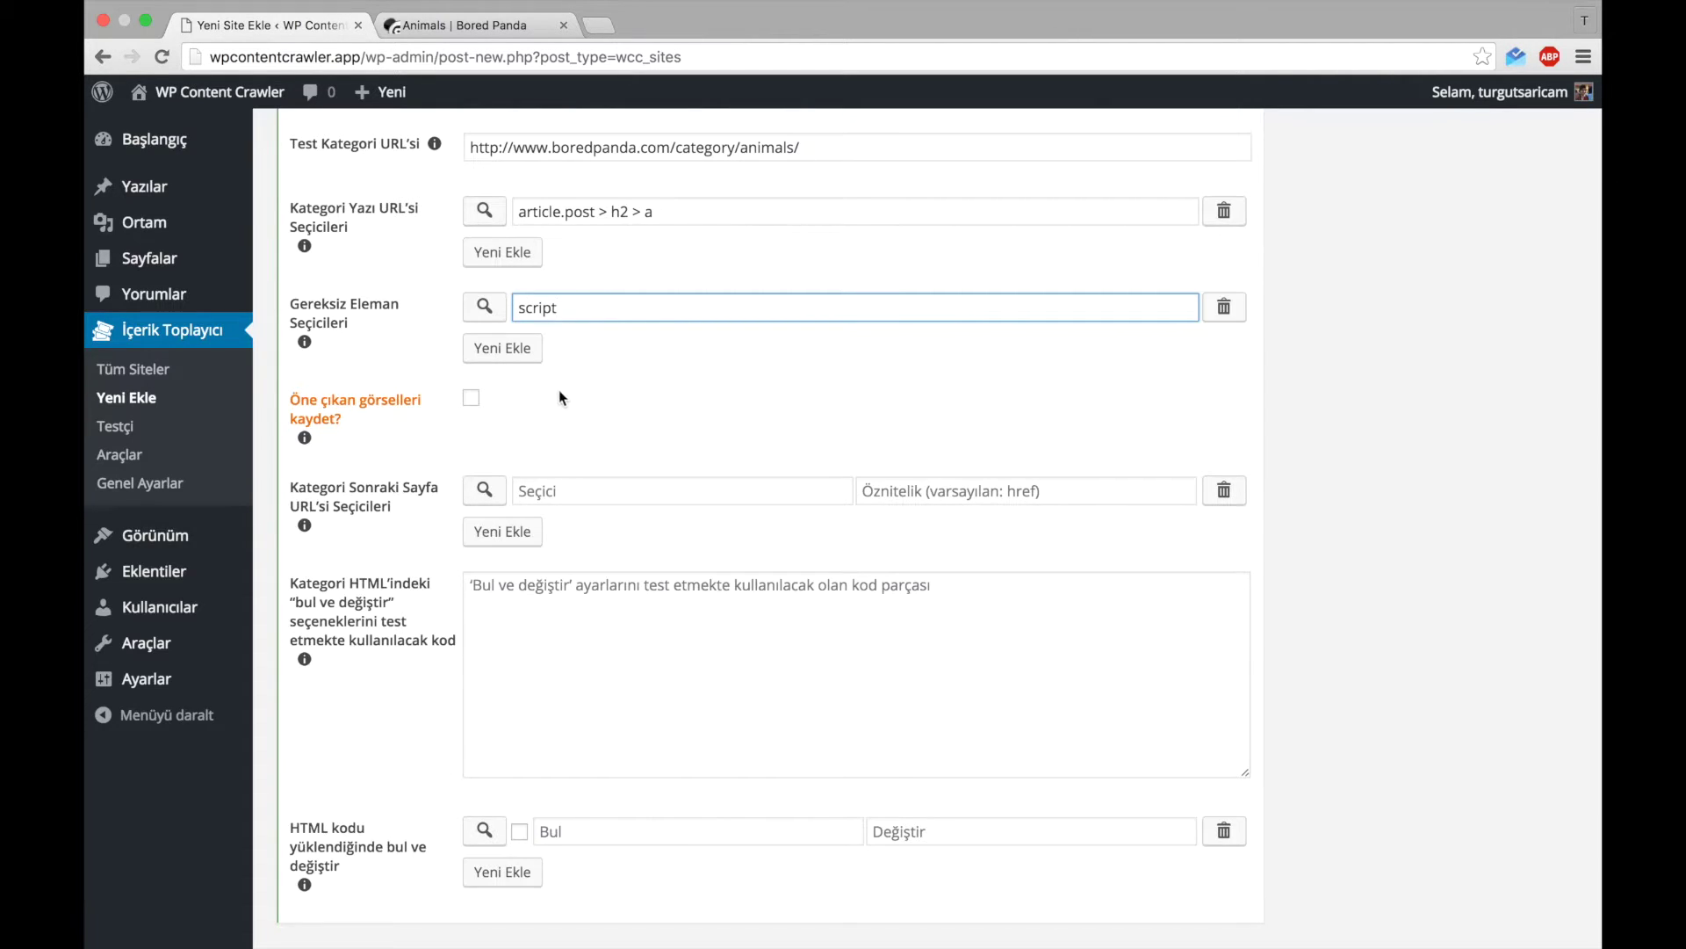
{"action": "left_click", "coordinate": [379, 404]}
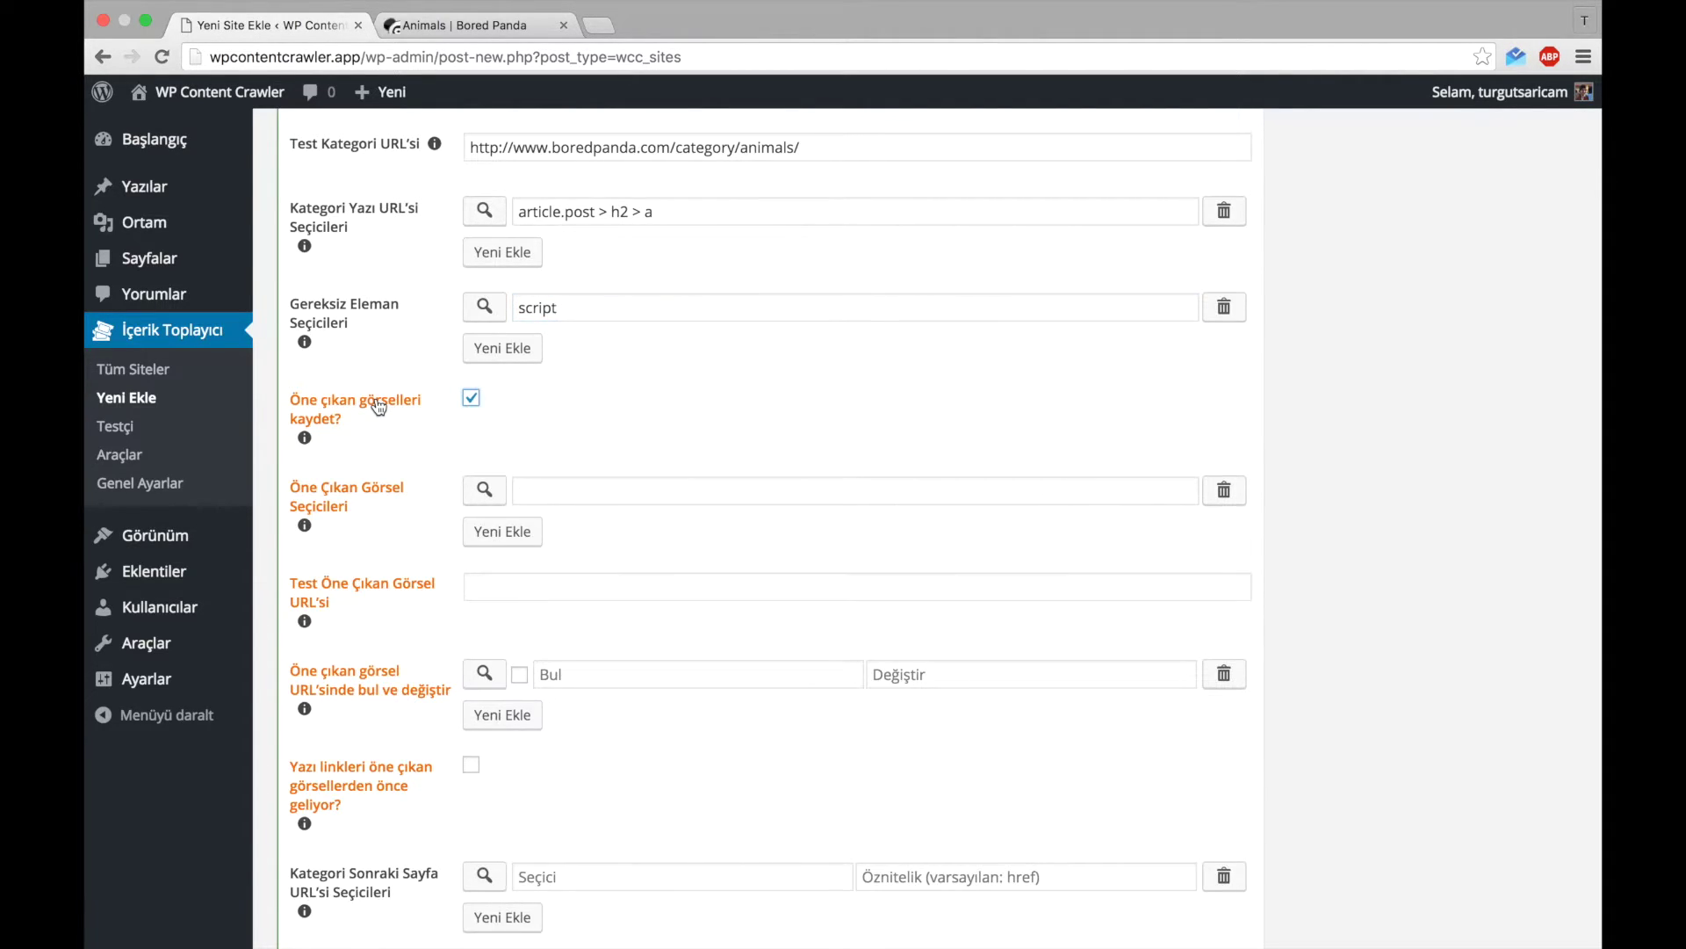
- Inspect the island puppies post's cover image and copy its container's class name, post-cover-container
{"action": "left_click", "coordinate": [555, 489]}
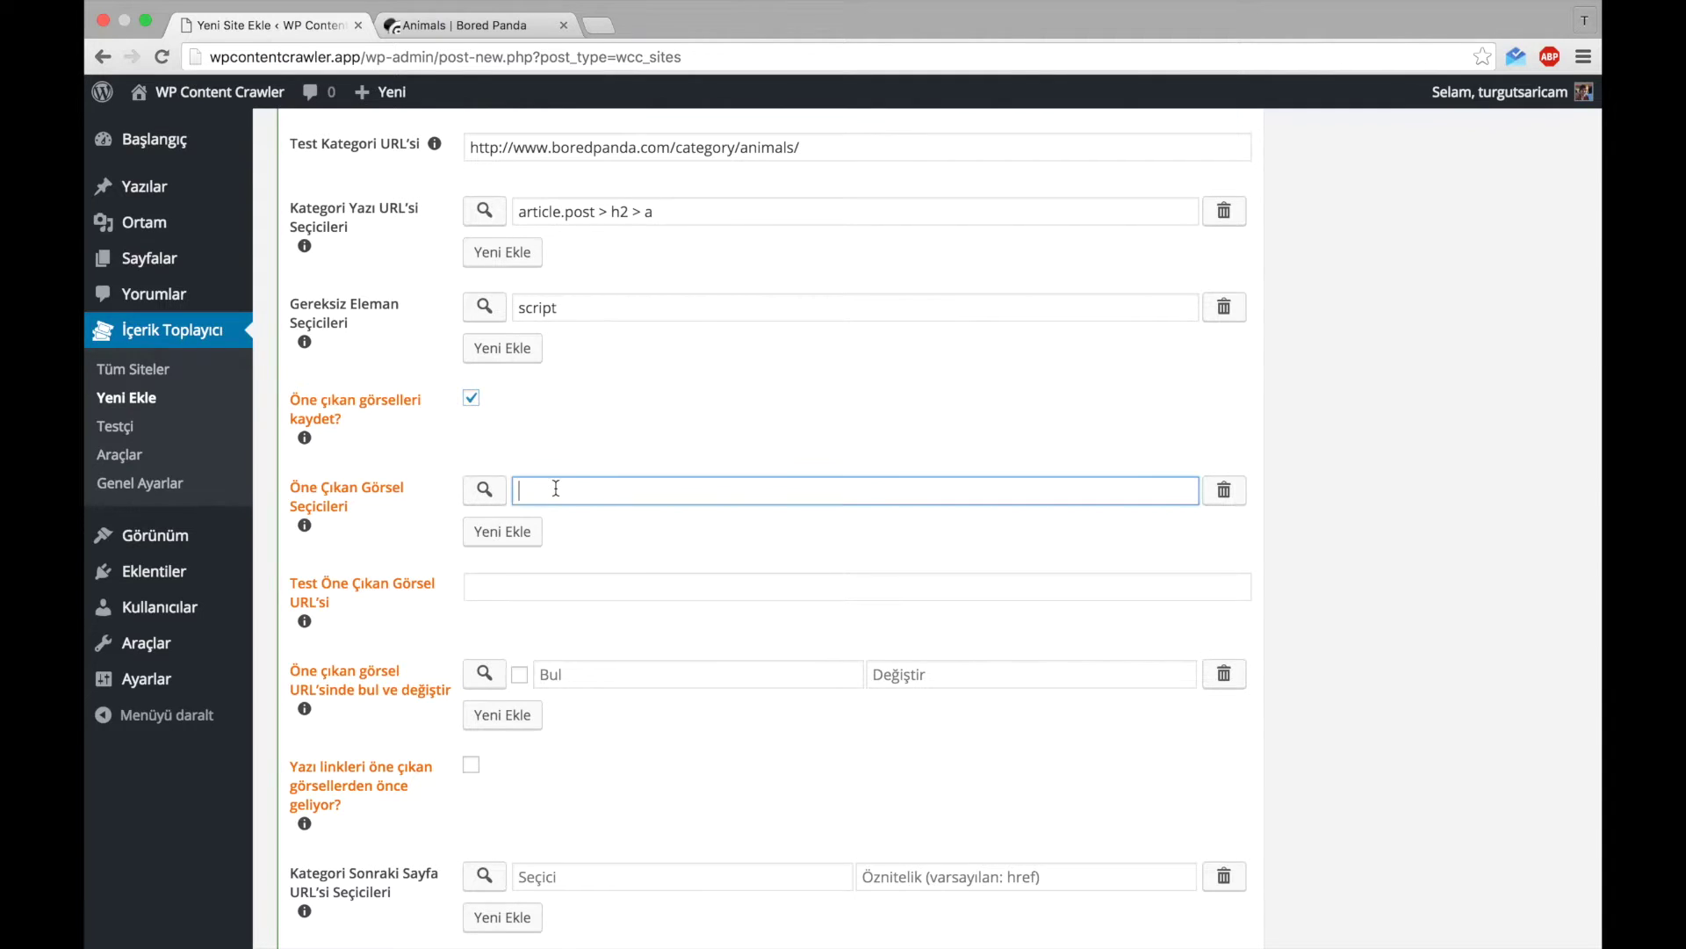
{"action": "left_click", "coordinate": [458, 26]}
{"action": "left_click", "coordinate": [1161, 88]}
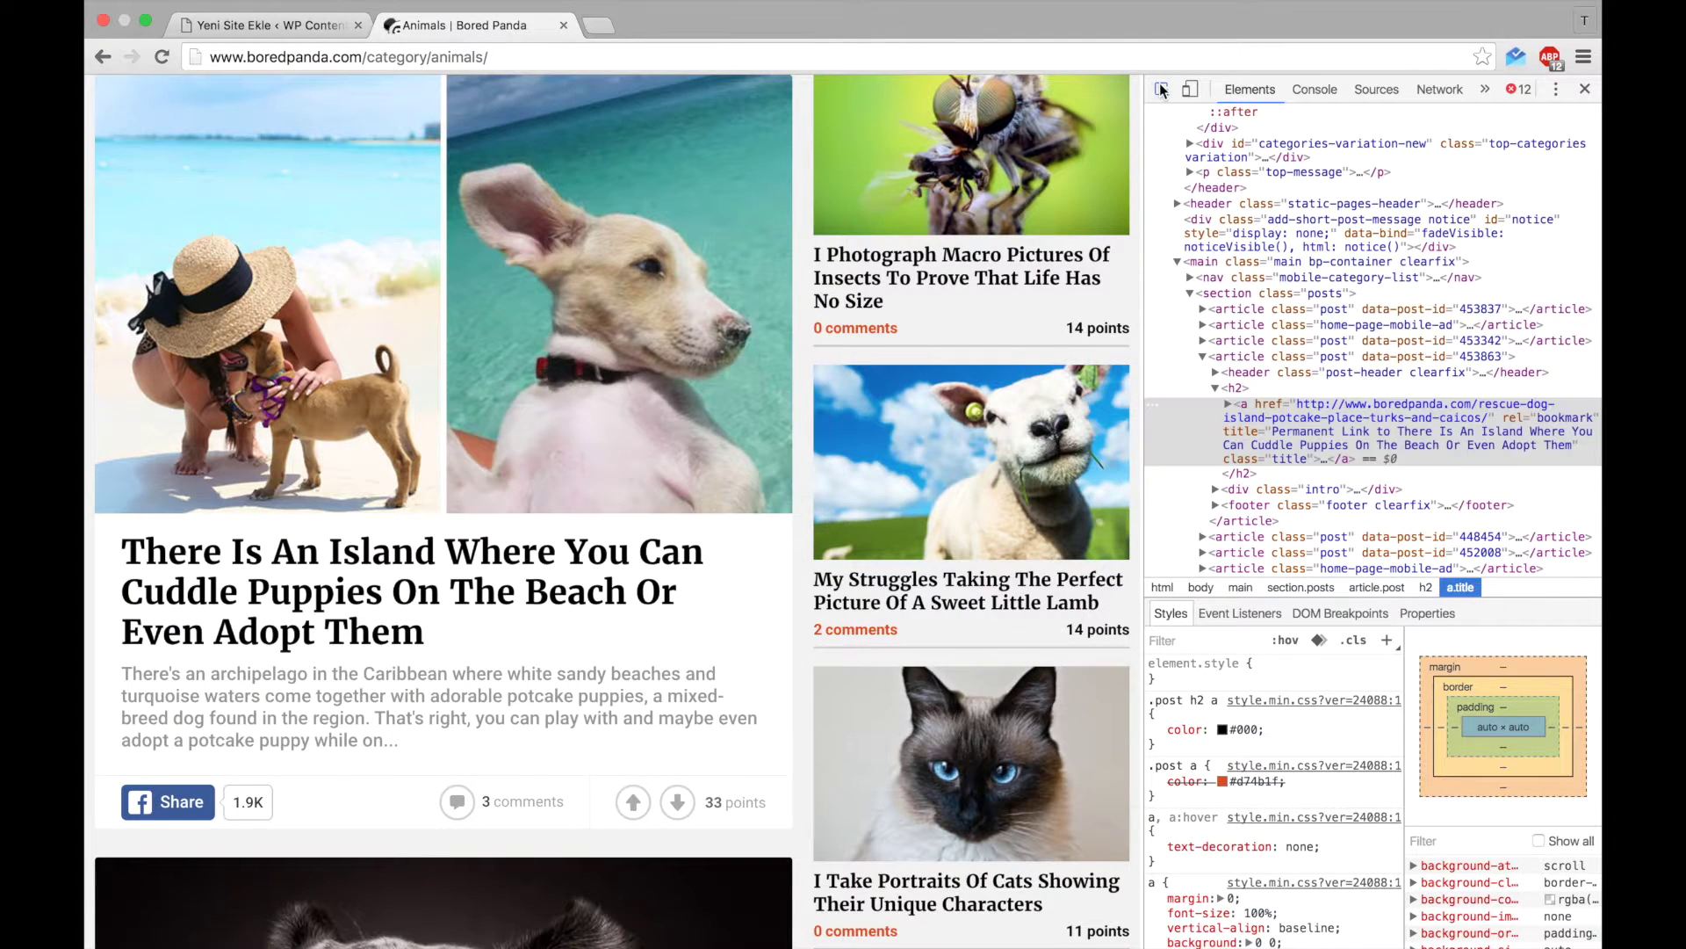
{"action": "left_click", "coordinate": [570, 307]}
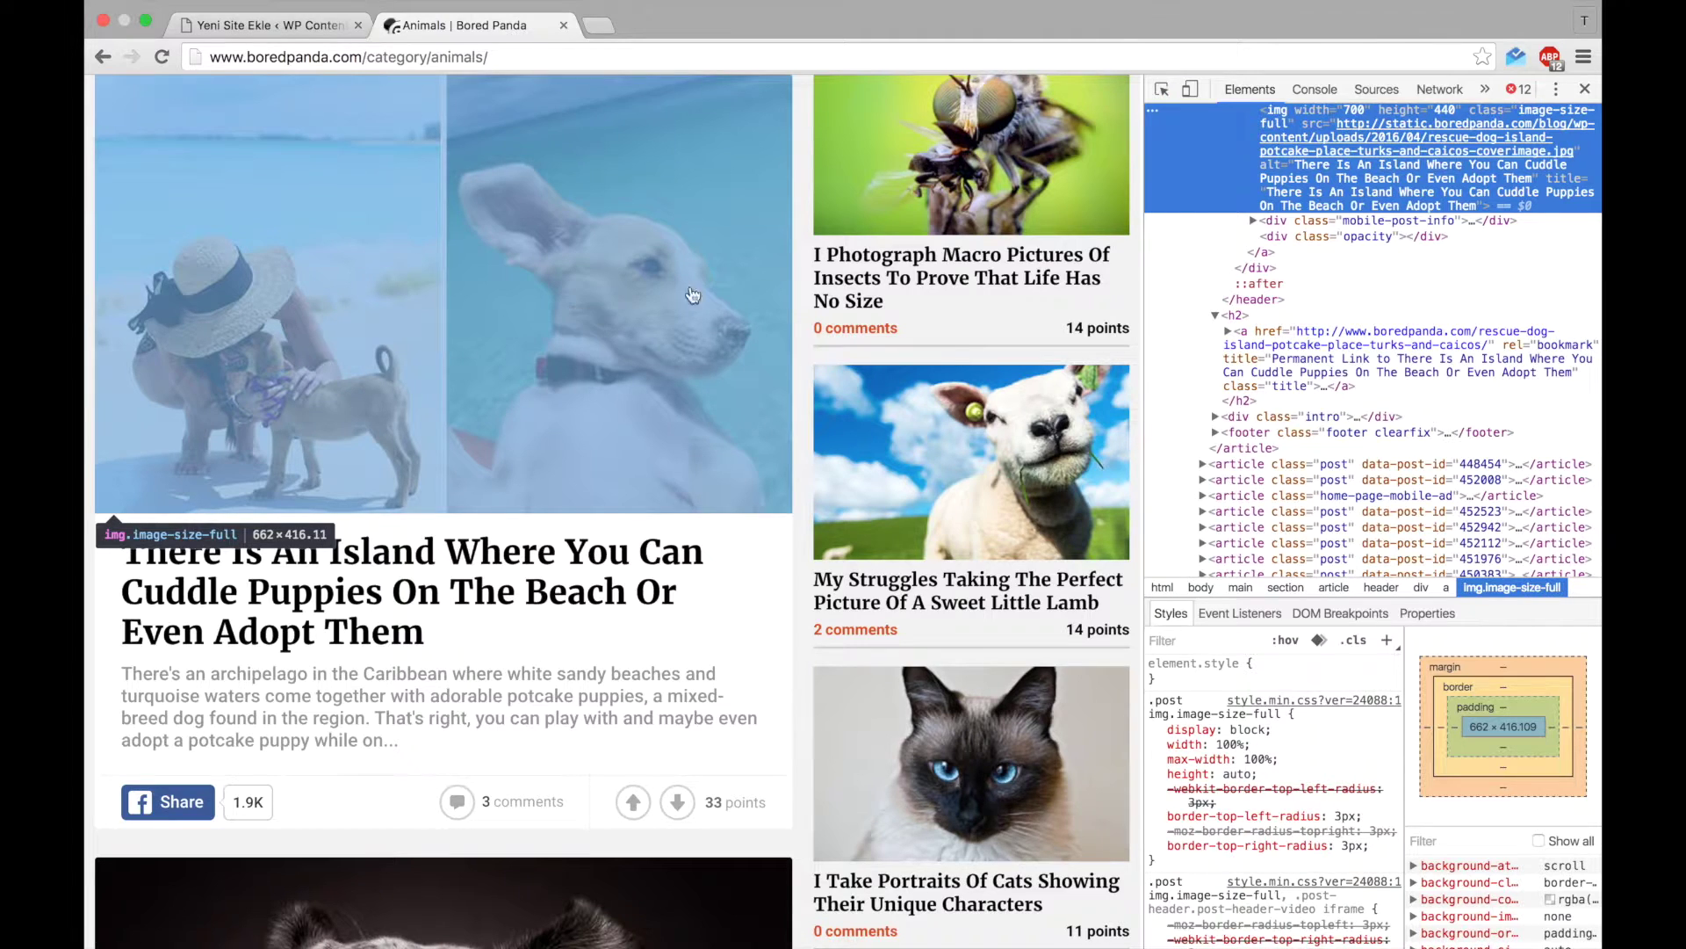
{"action": "scroll", "coordinate": [1203, 208], "scroll_direction": "up", "scroll_amount": 2}
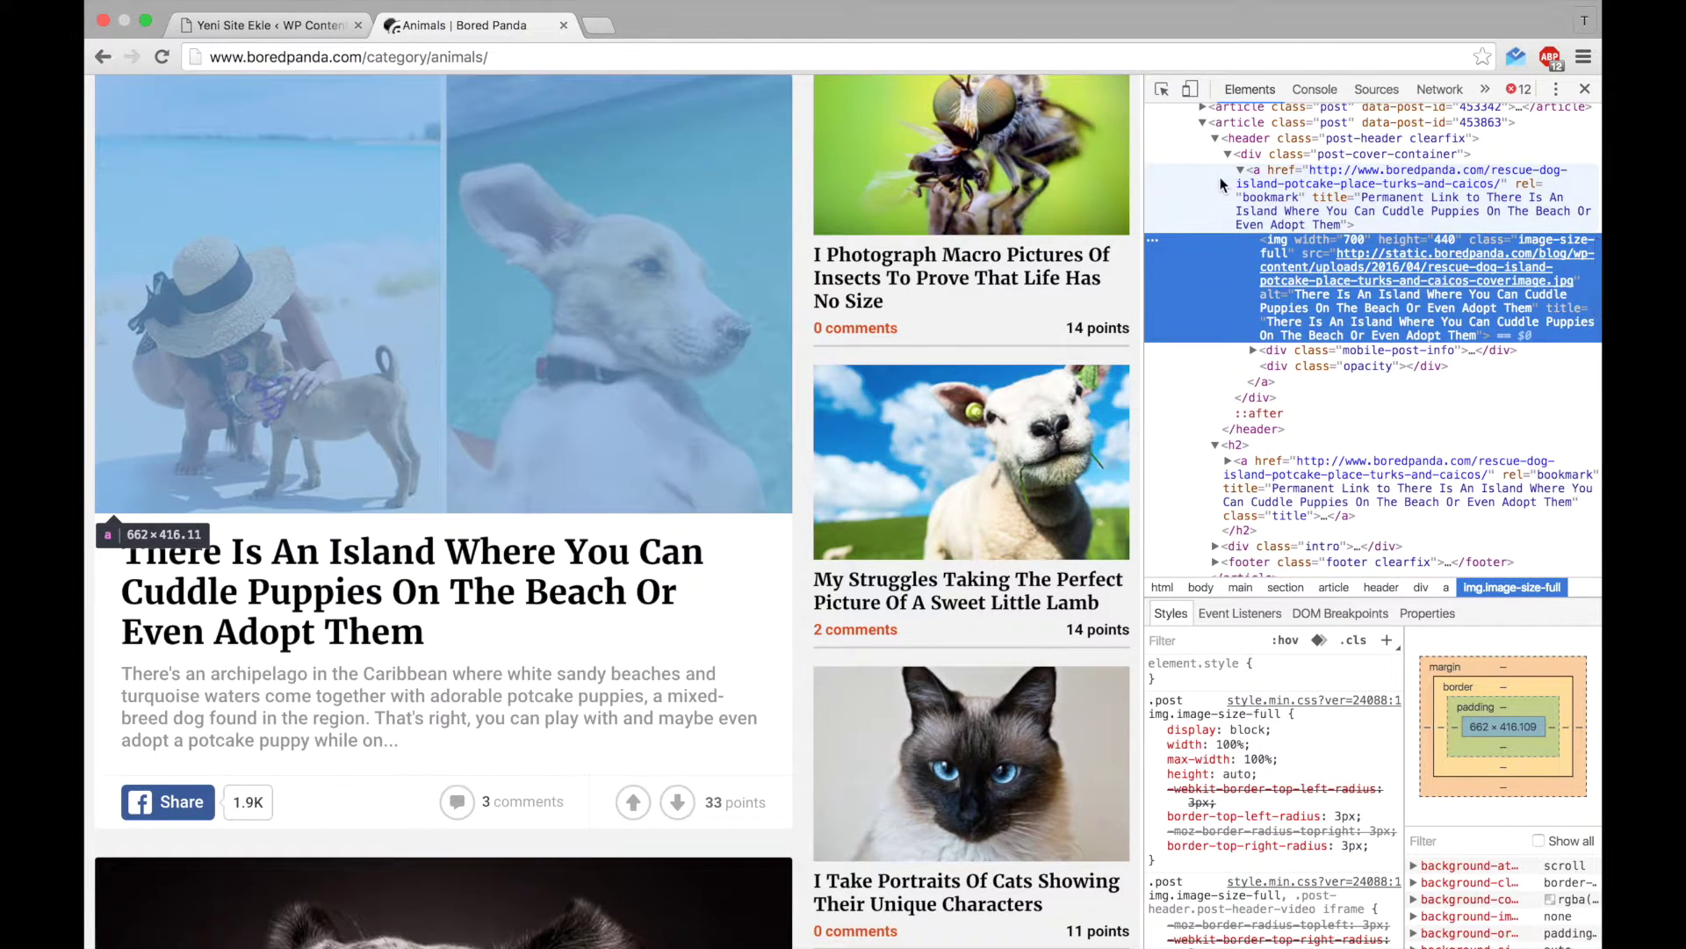
{"action": "double_click", "coordinate": [1357, 154]}
{"action": "right_click", "coordinate": [1357, 154]}
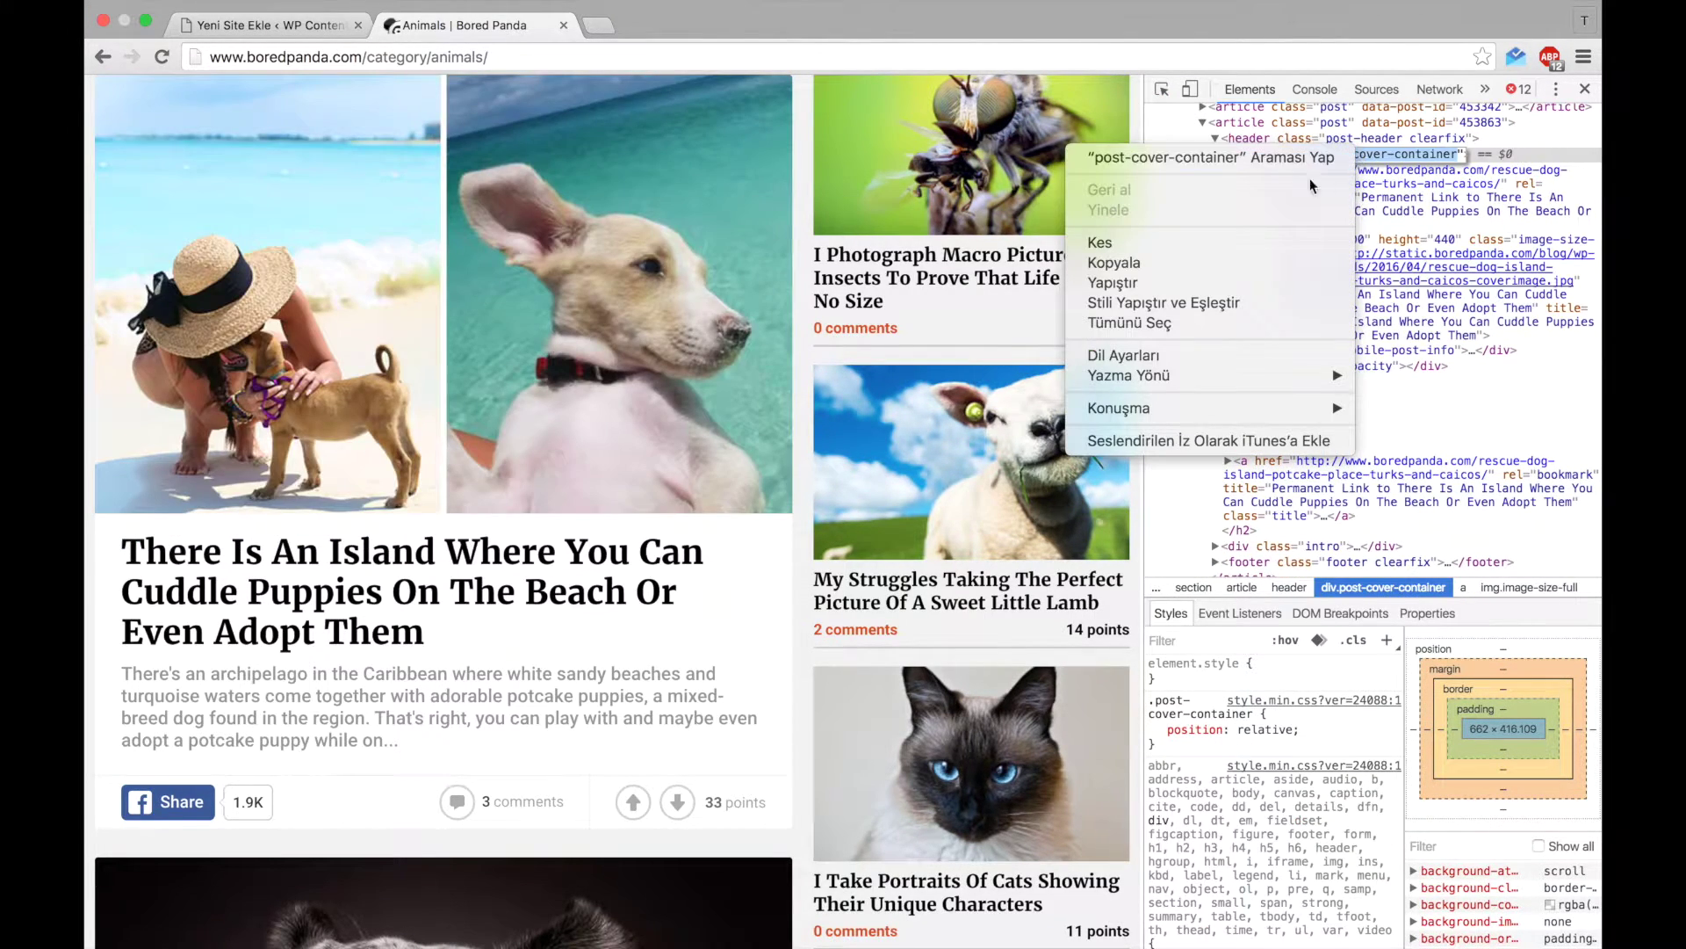
{"action": "left_click", "coordinate": [1231, 260]}
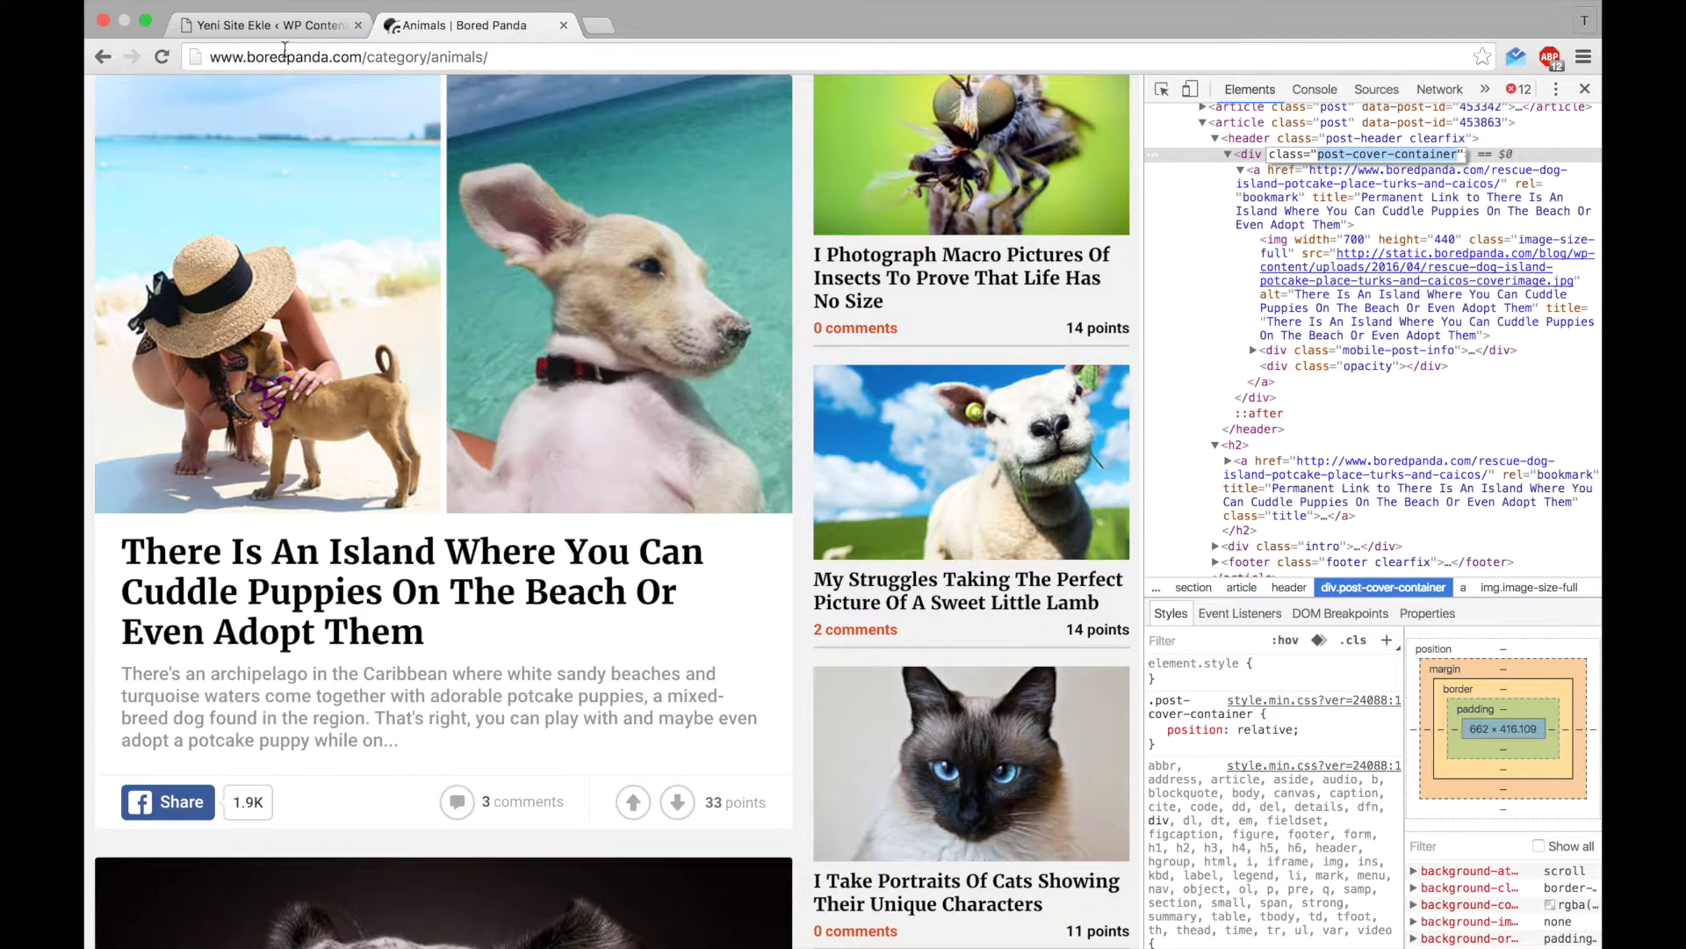
- Set the featured image selector to "article.post .post-cover-container > a > img" and test it
{"action": "left_click", "coordinate": [277, 25]}
{"action": "type", "text": "cle.pos"}
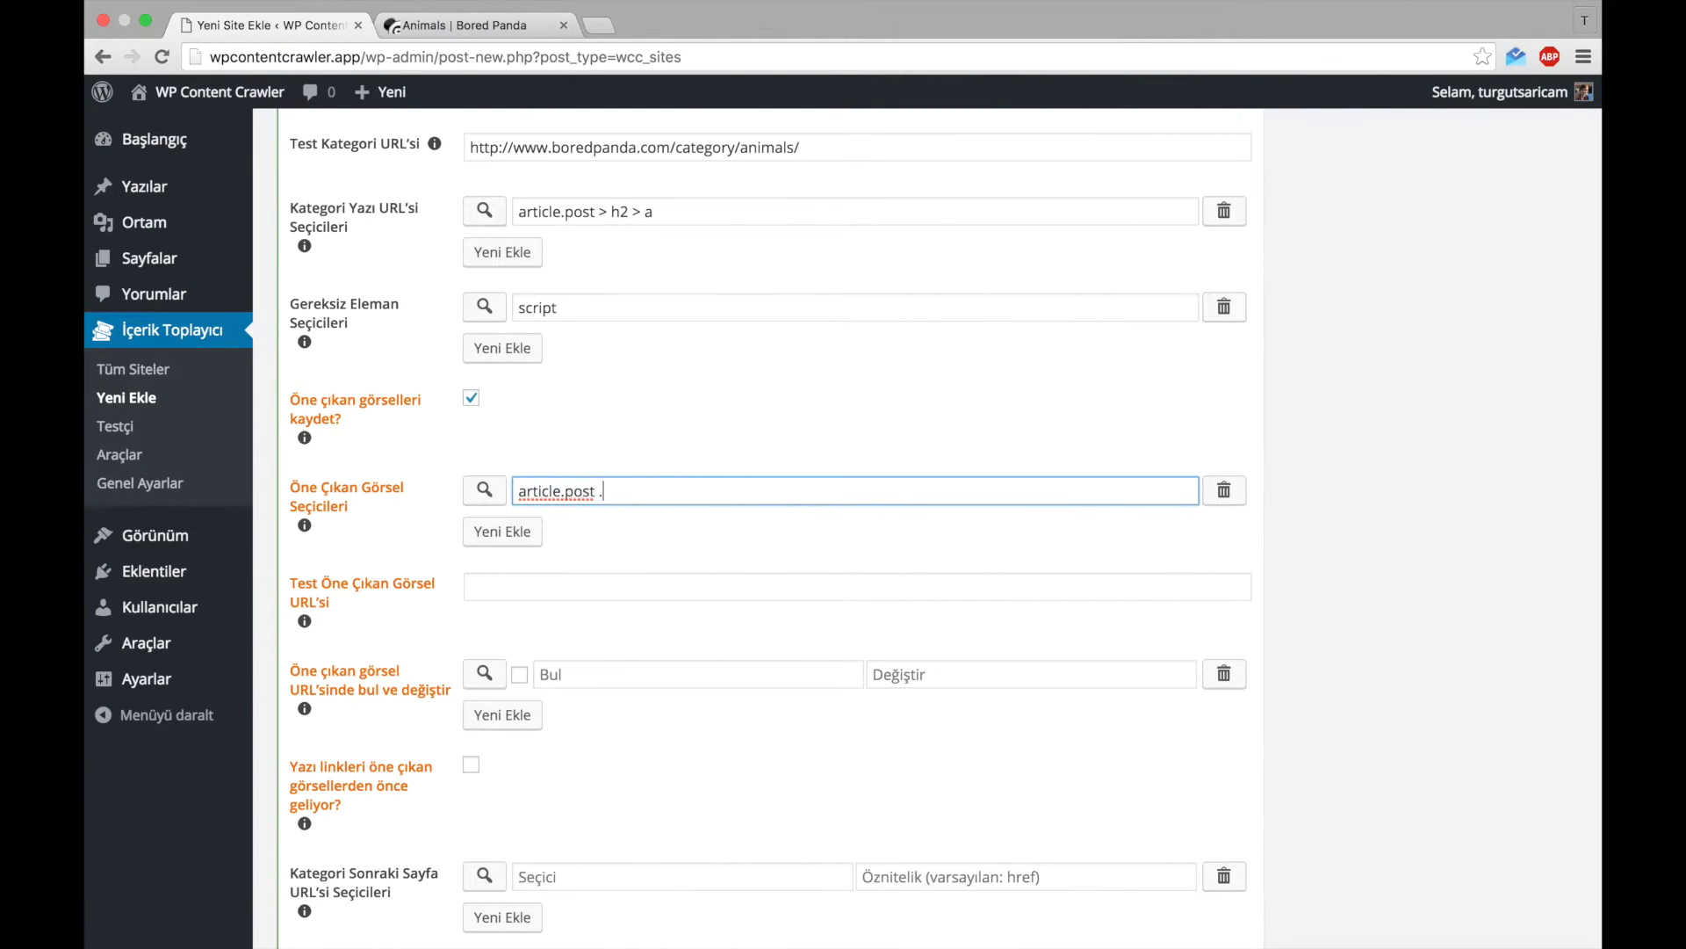
{"action": "type", "text": "t ."}
{"action": "key", "text": "super+v"}
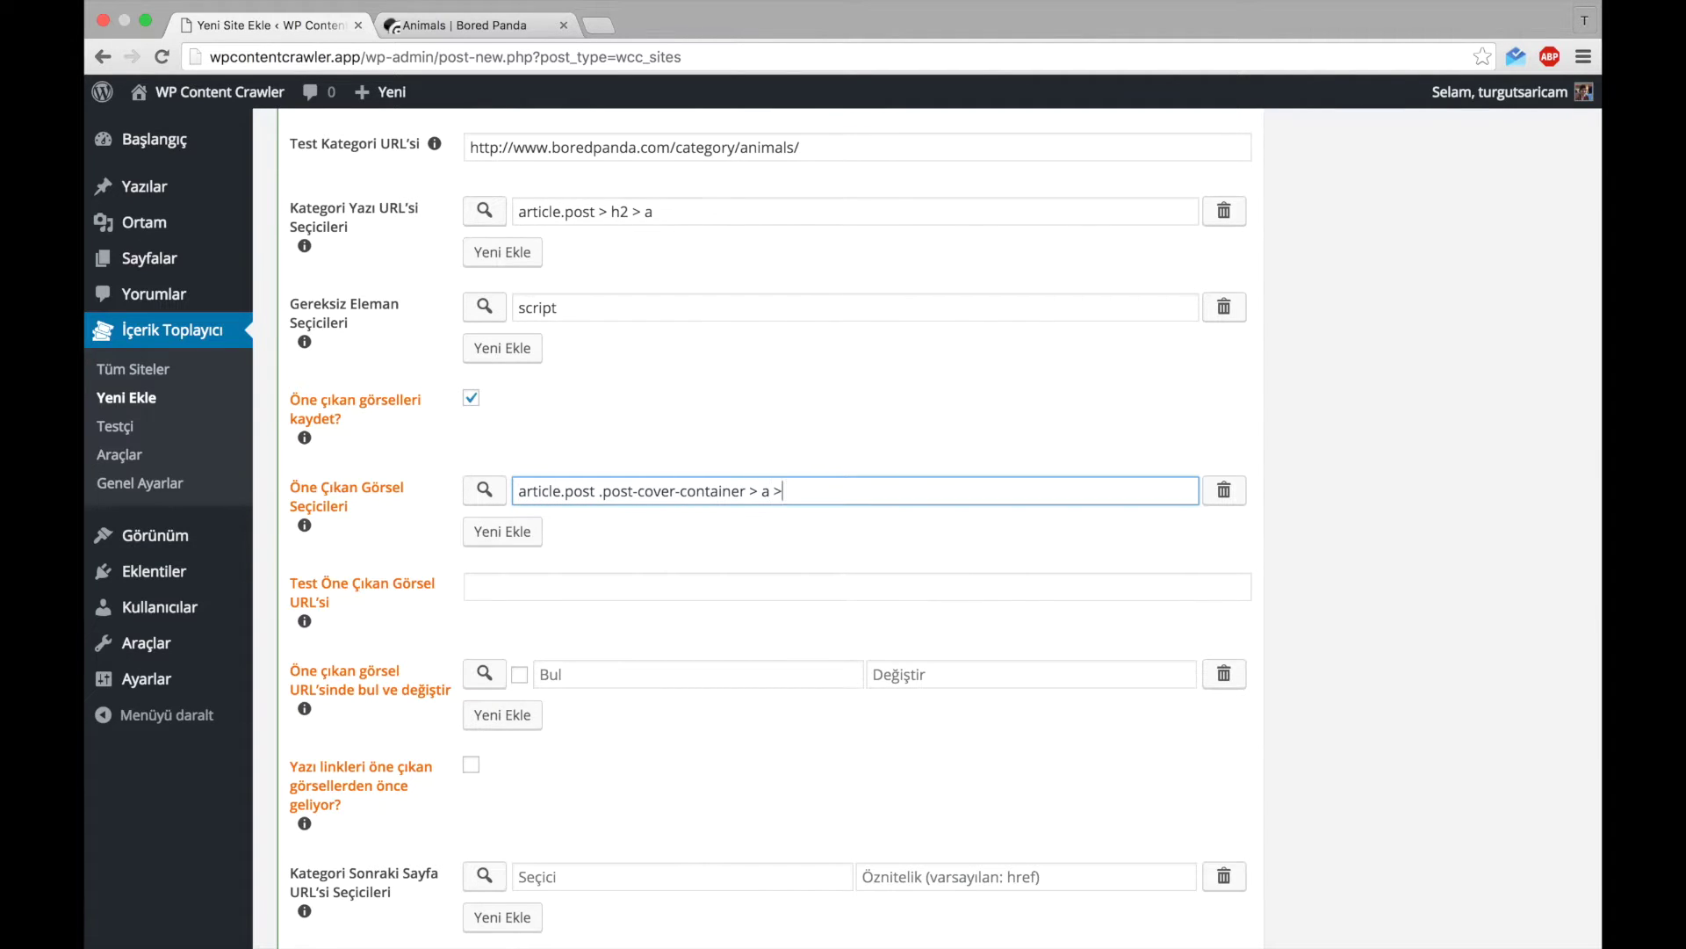
{"action": "left_click", "coordinate": [485, 490]}
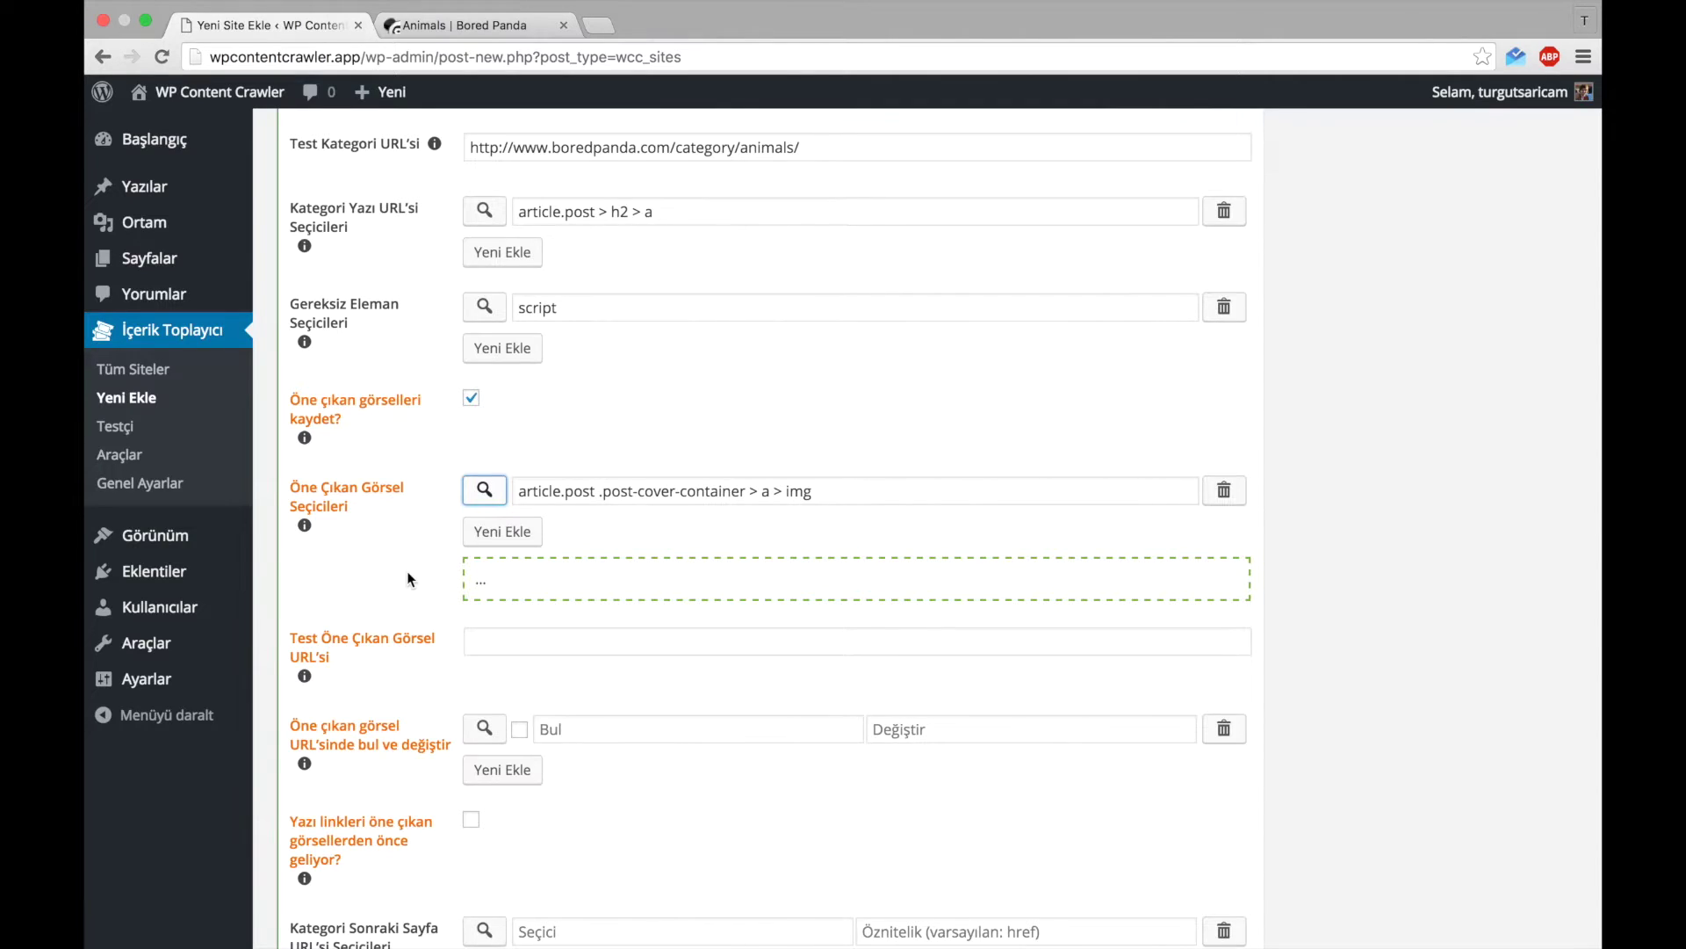
- Look through the image URLs found by the featured image selector and hide the results list
{"action": "scroll", "coordinate": [430, 627], "scroll_direction": "down", "scroll_amount": 3}
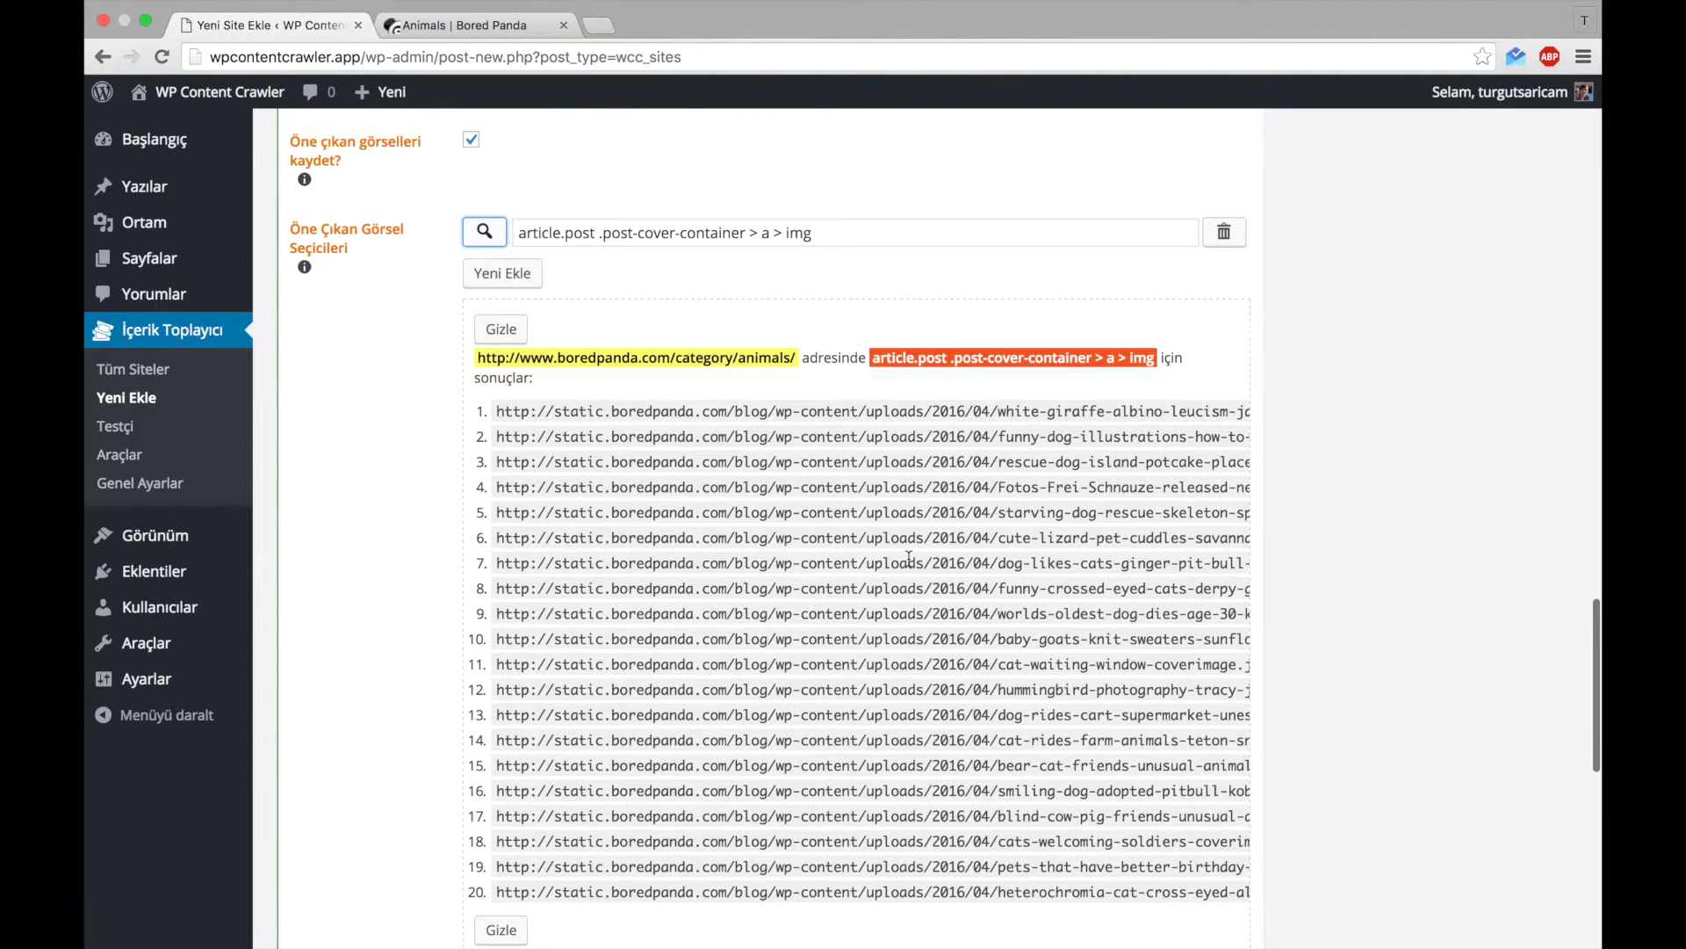
{"action": "scroll", "coordinate": [909, 559], "scroll_direction": "right", "scroll_amount": 8}
{"action": "scroll", "coordinate": [909, 559], "scroll_direction": "left", "scroll_amount": 8}
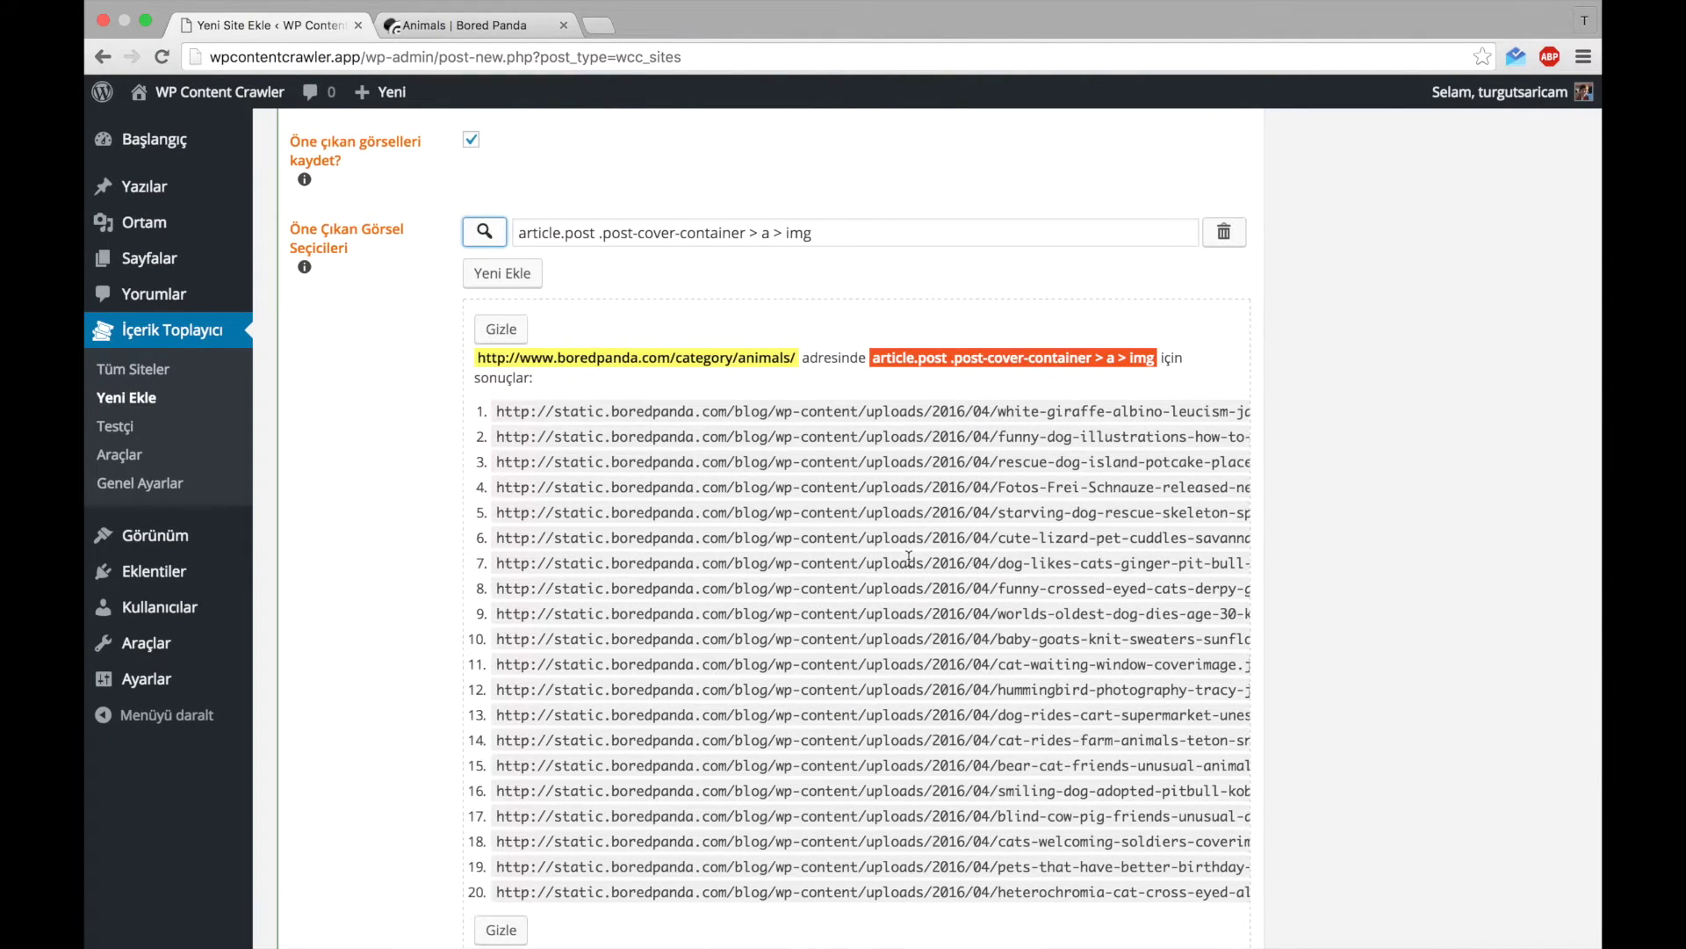
{"action": "left_click", "coordinate": [502, 329]}
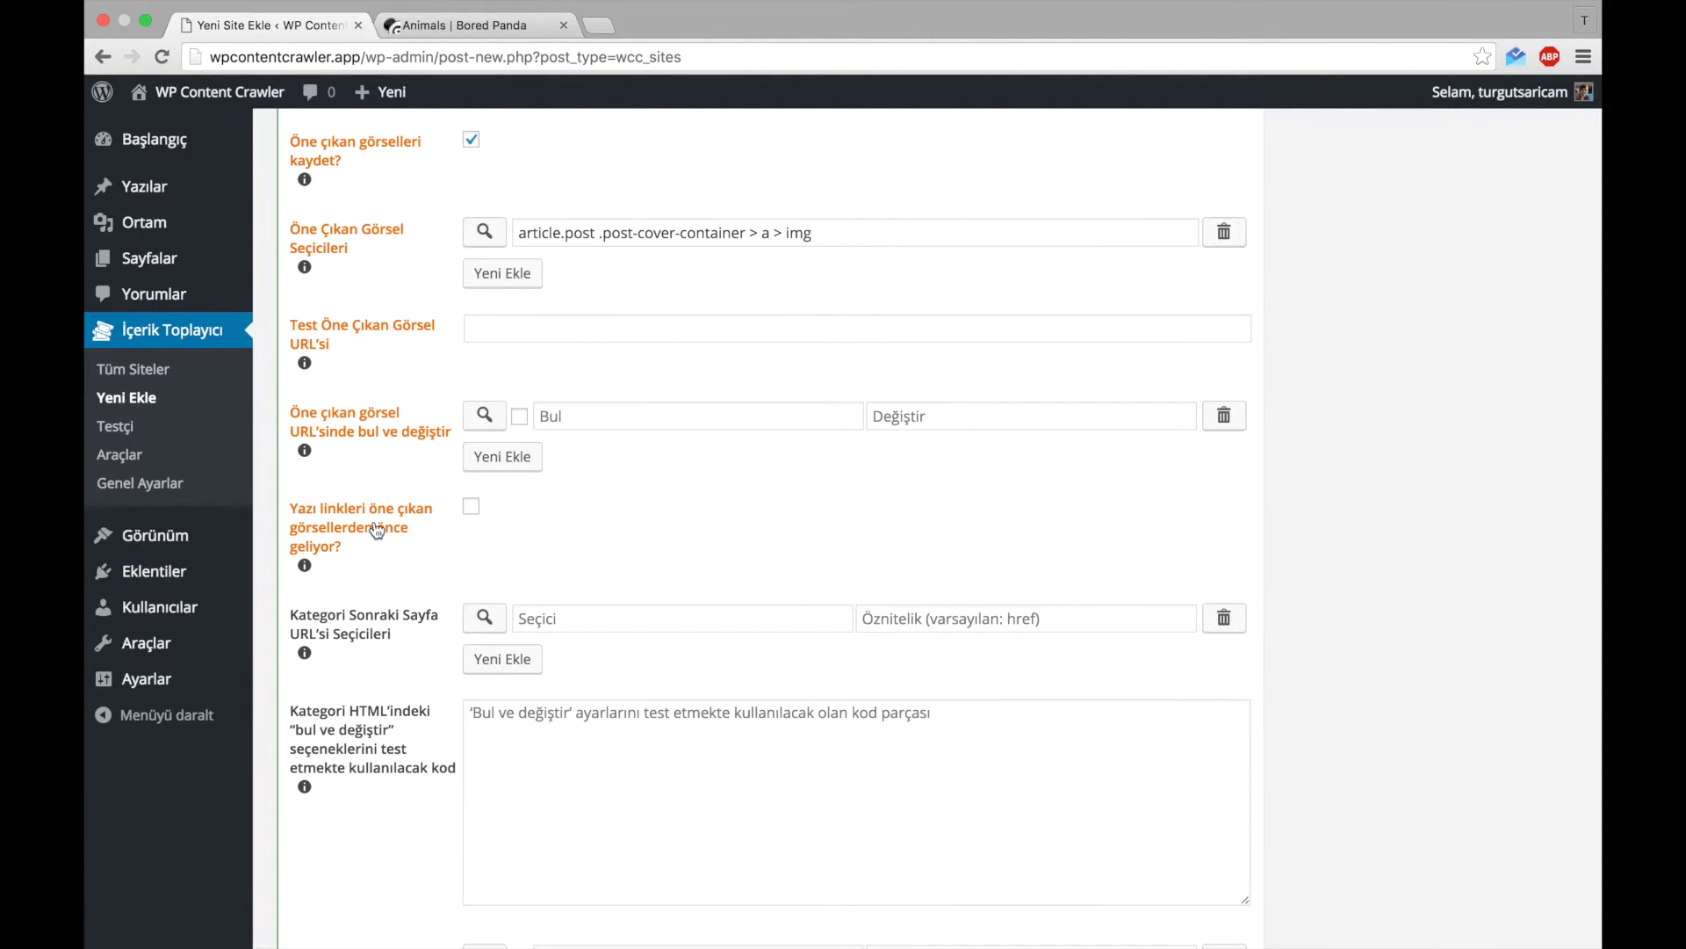
- Check on the Animals category page whether post links come before their featured images
{"action": "left_click", "coordinate": [523, 29]}
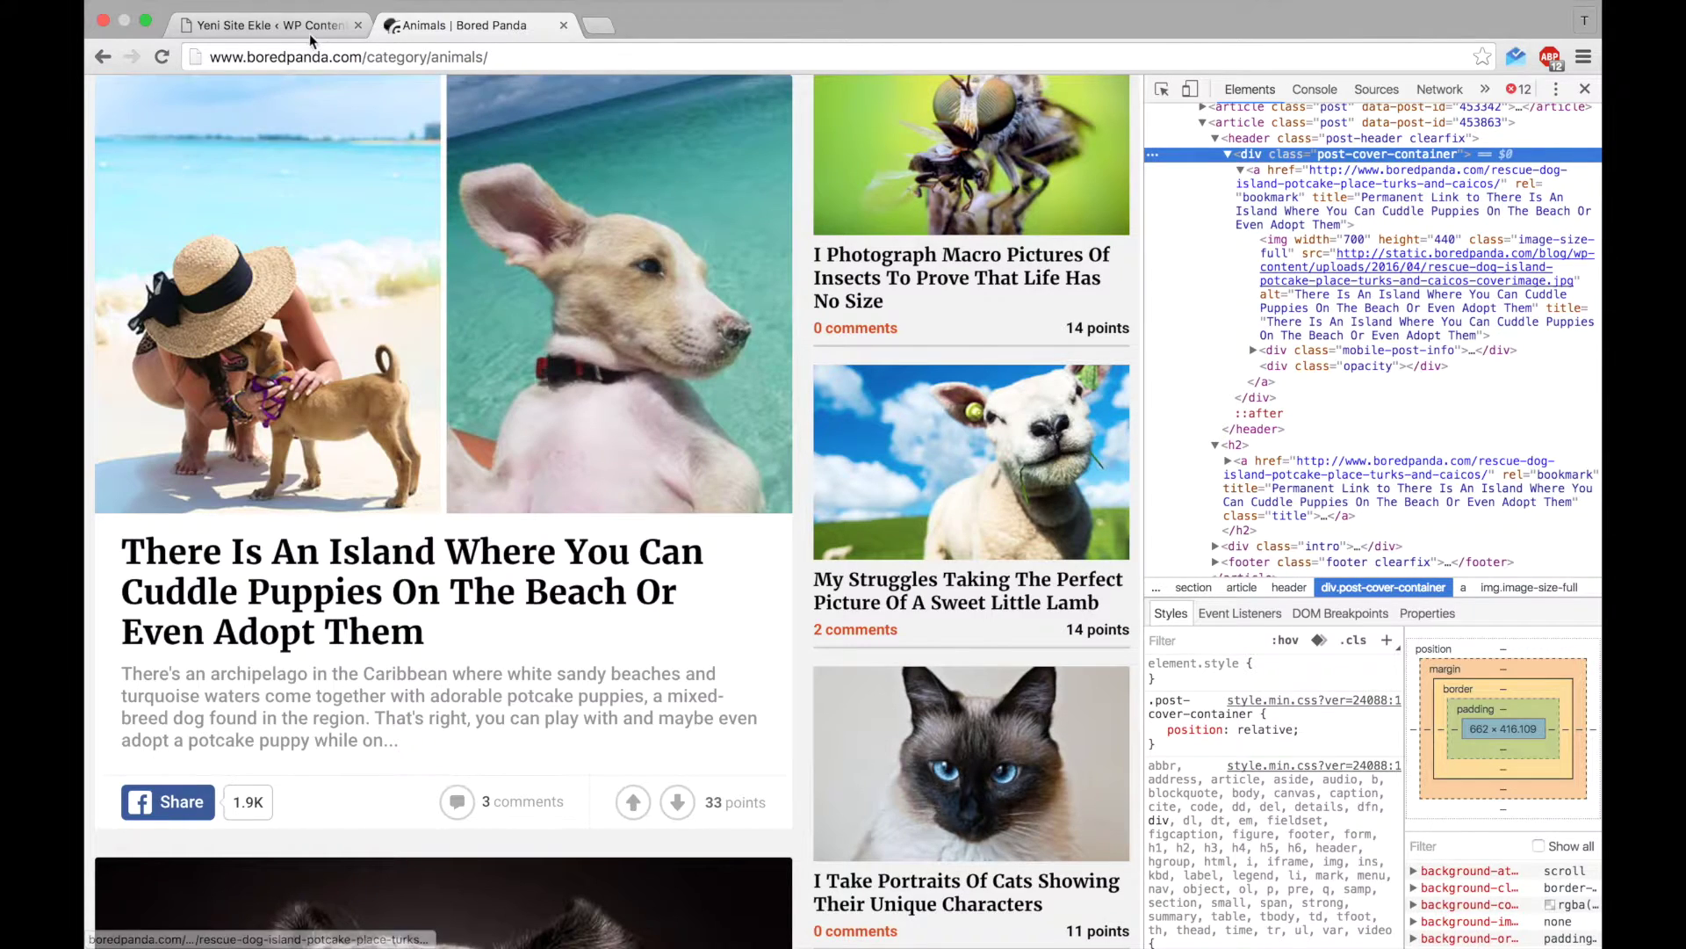
{"action": "left_click", "coordinate": [308, 30]}
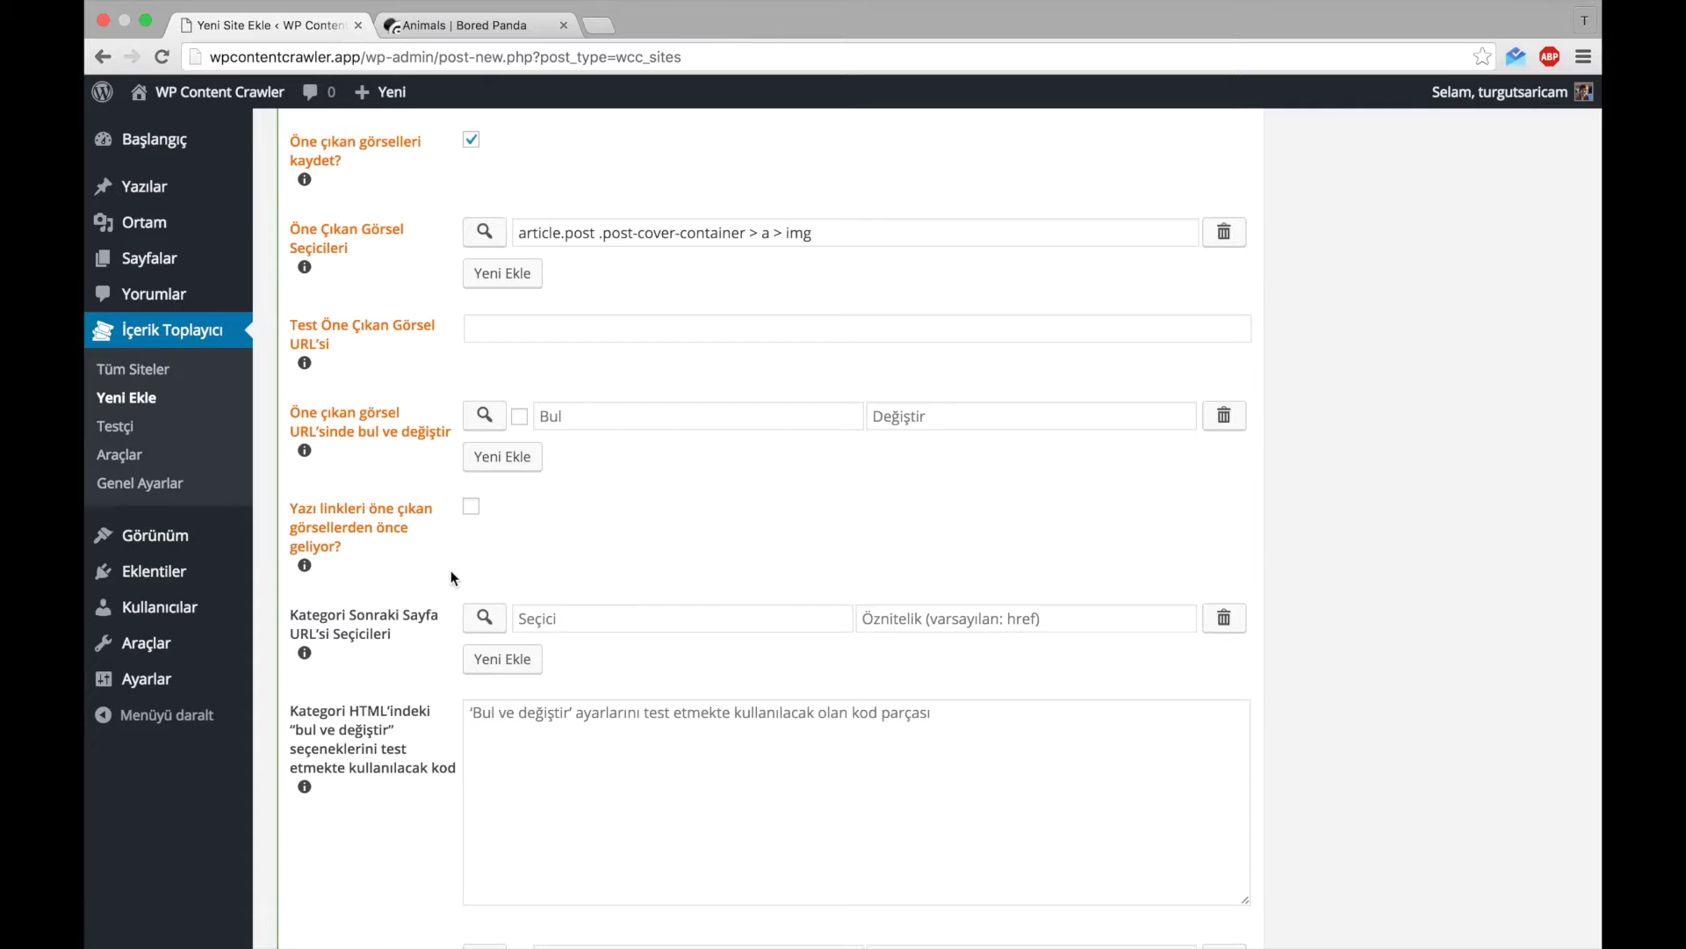
- Search the Animals category page's HTML for "next" and select the pagination container holding the Next Page link
{"action": "scroll", "coordinate": [451, 577], "scroll_direction": "down", "scroll_amount": 2}
{"action": "left_click", "coordinate": [558, 426]}
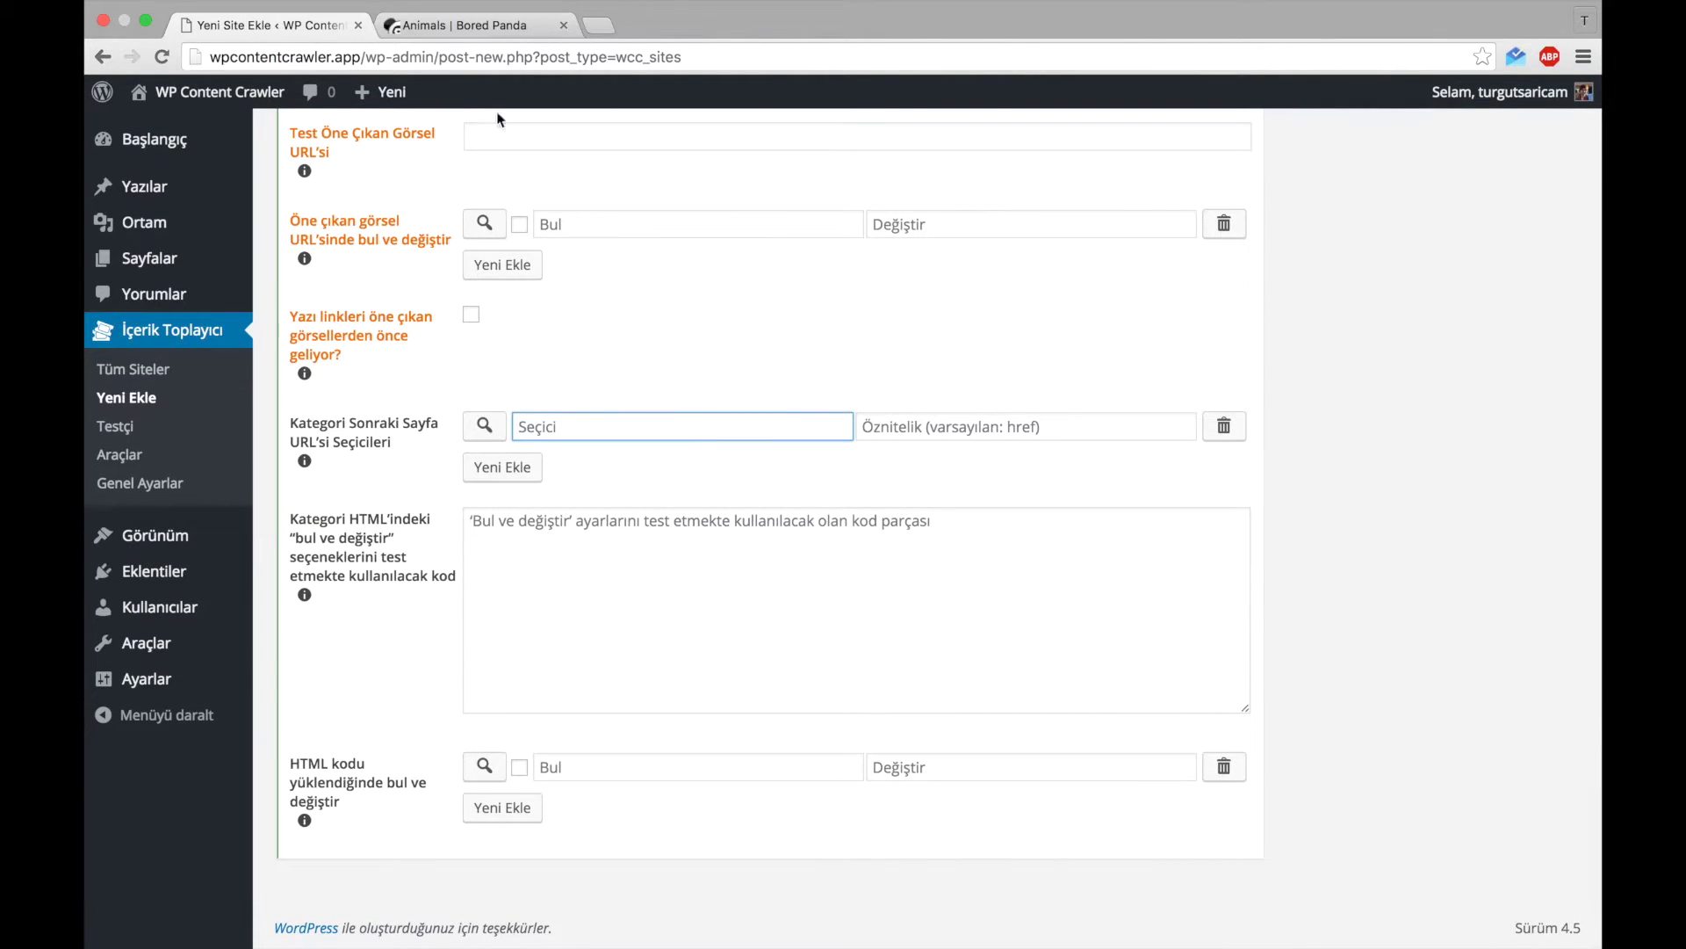
{"action": "left_click", "coordinate": [465, 26]}
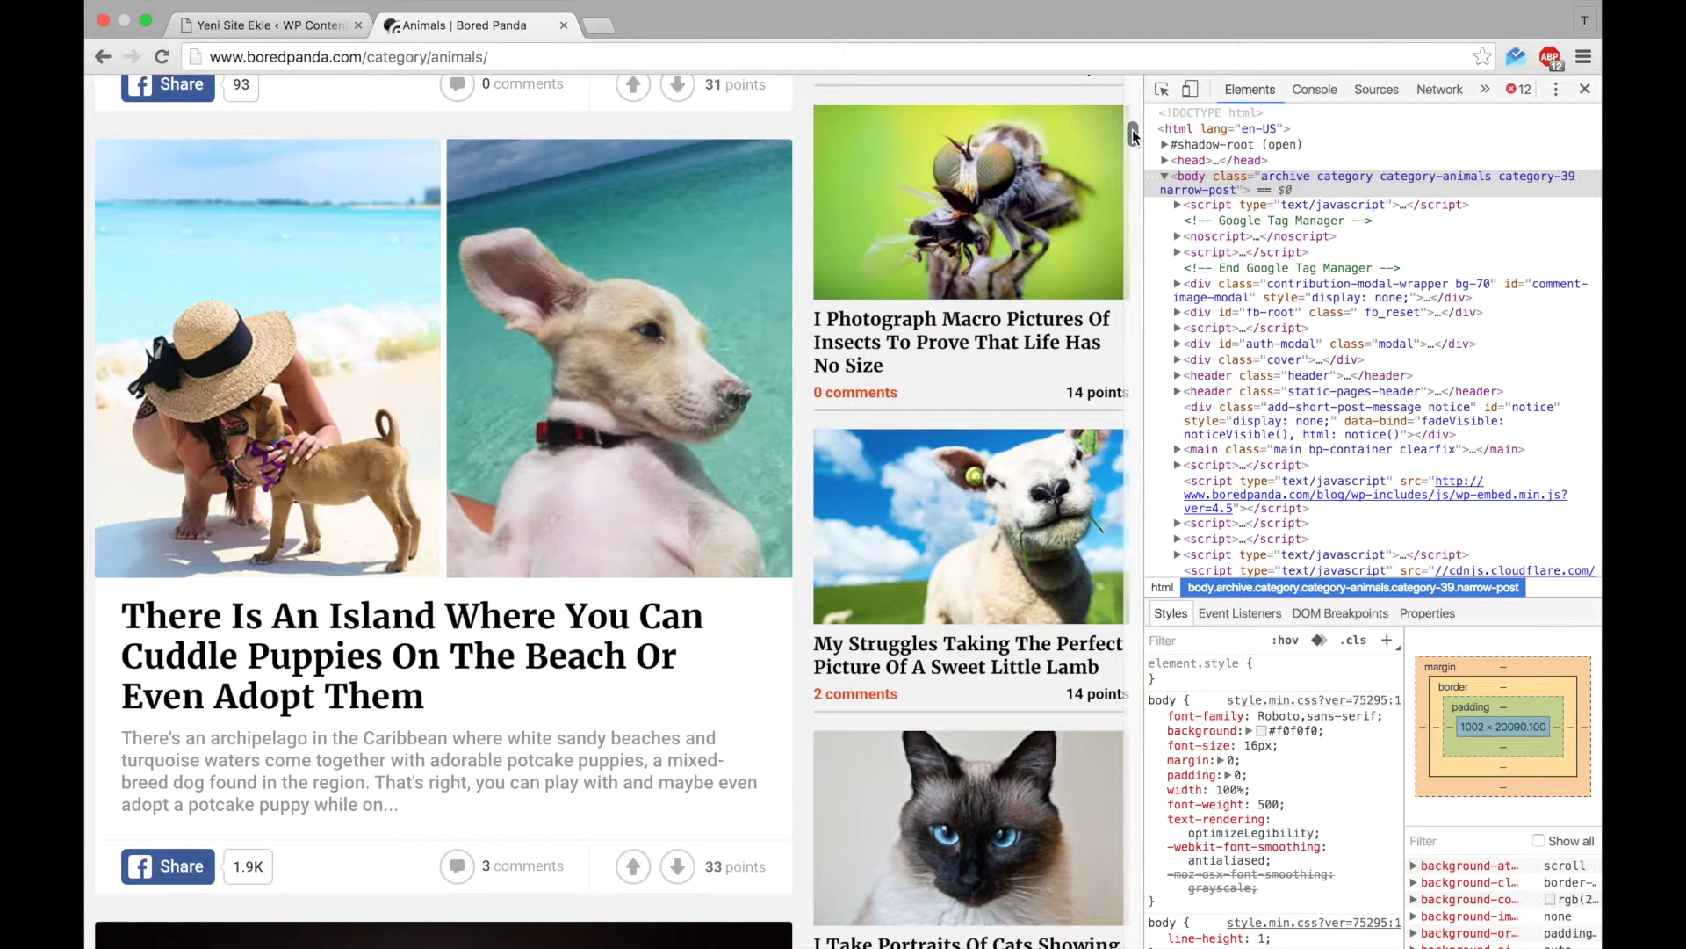
{"action": "left_click_drag", "start_coordinate": [1133, 138], "coordinate": [1133, 795]}
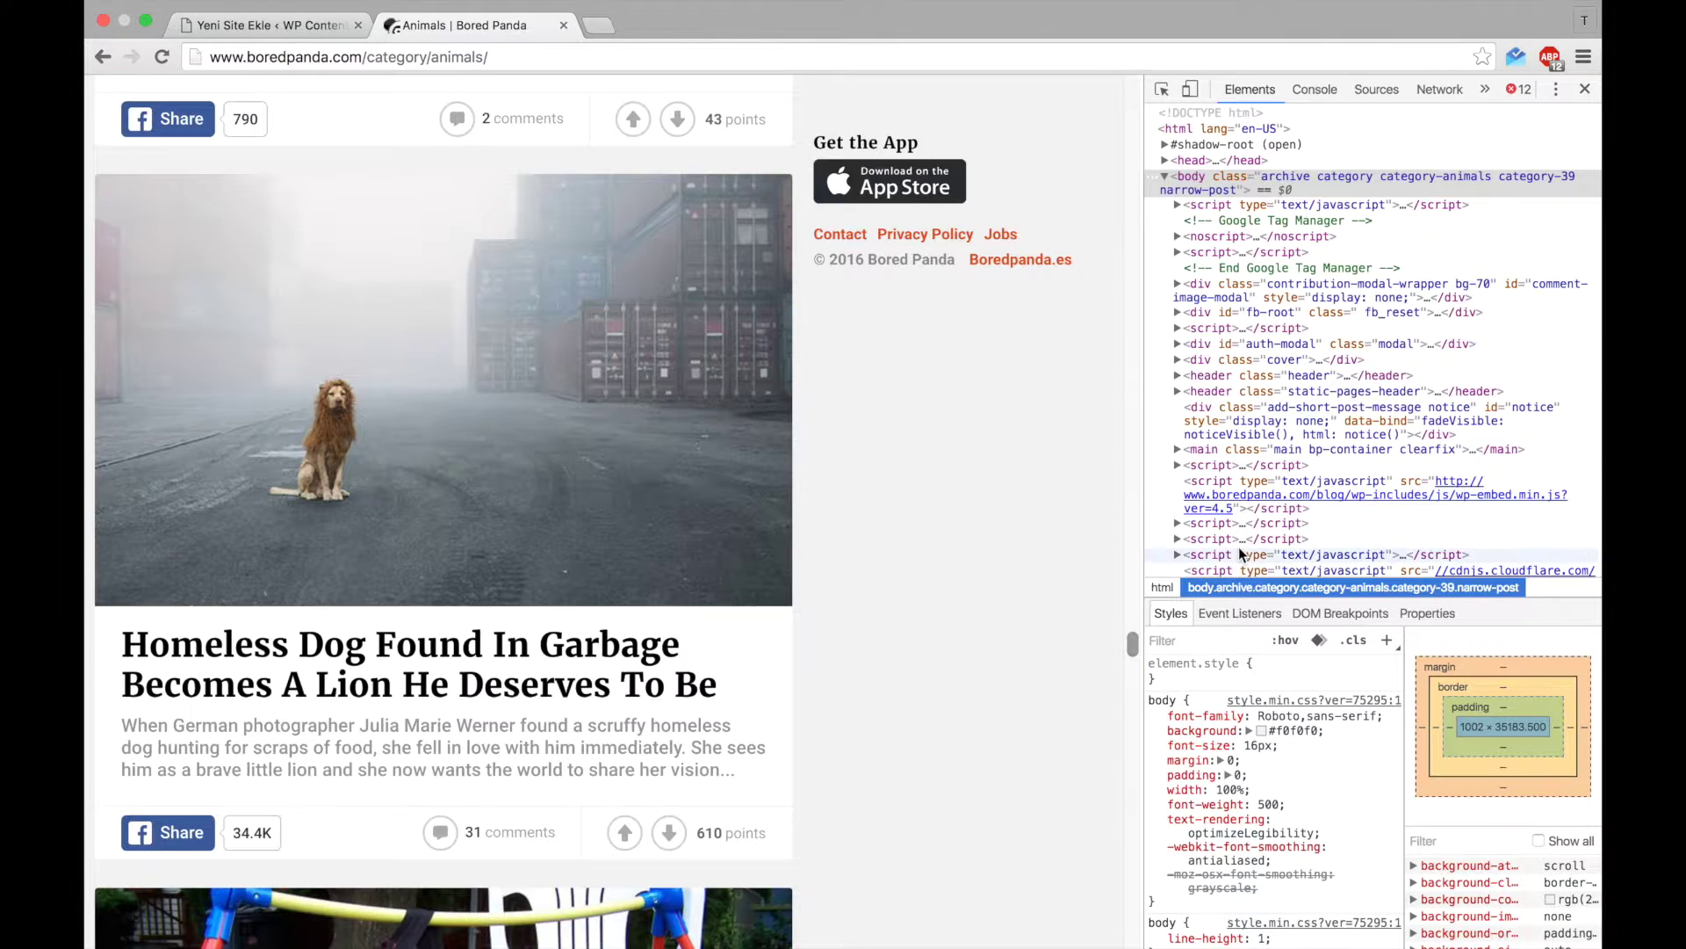
{"action": "left_click", "coordinate": [1241, 539]}
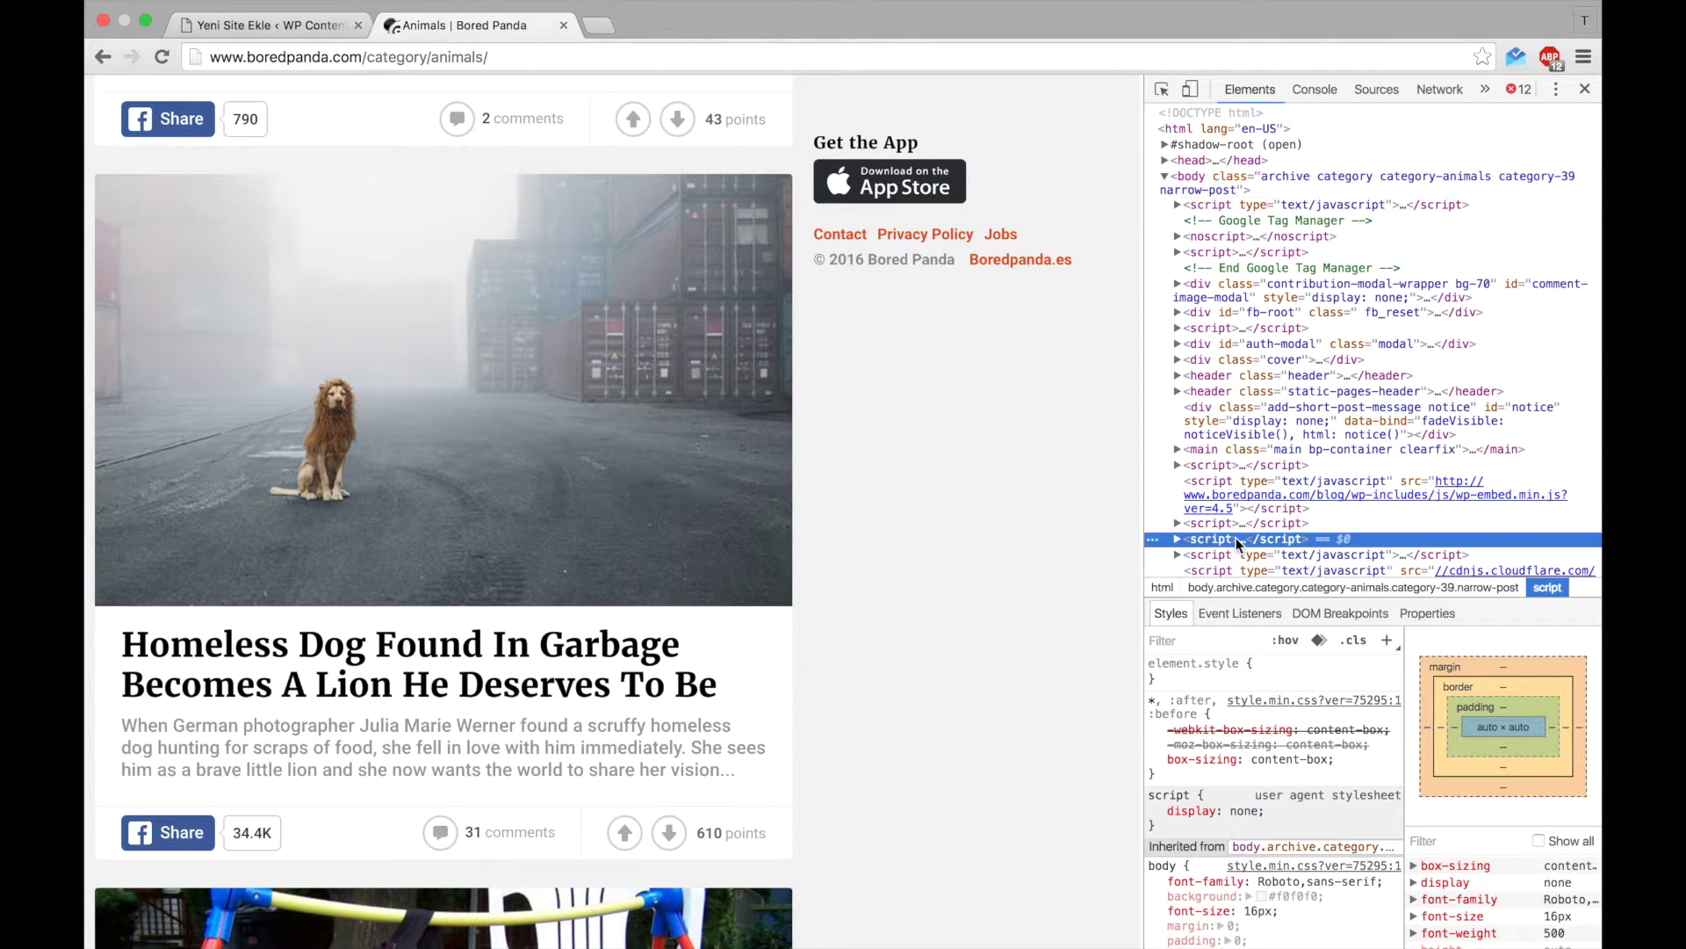
{"action": "key", "text": "ctrl+f"}
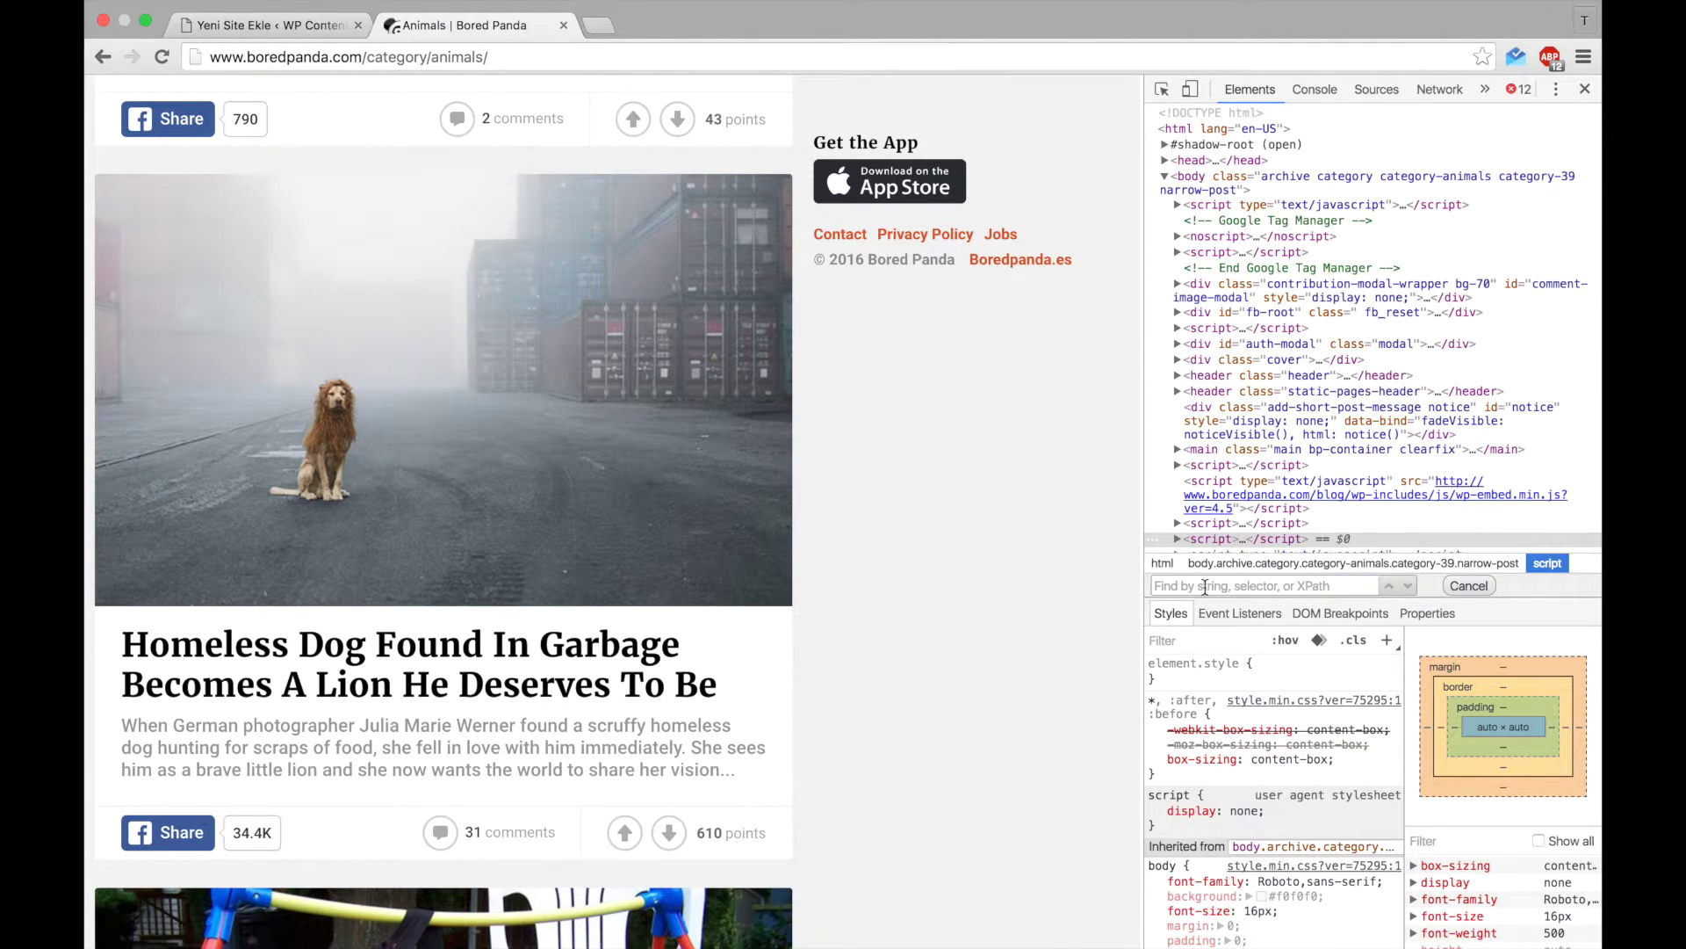
{"action": "type", "text": "next"}
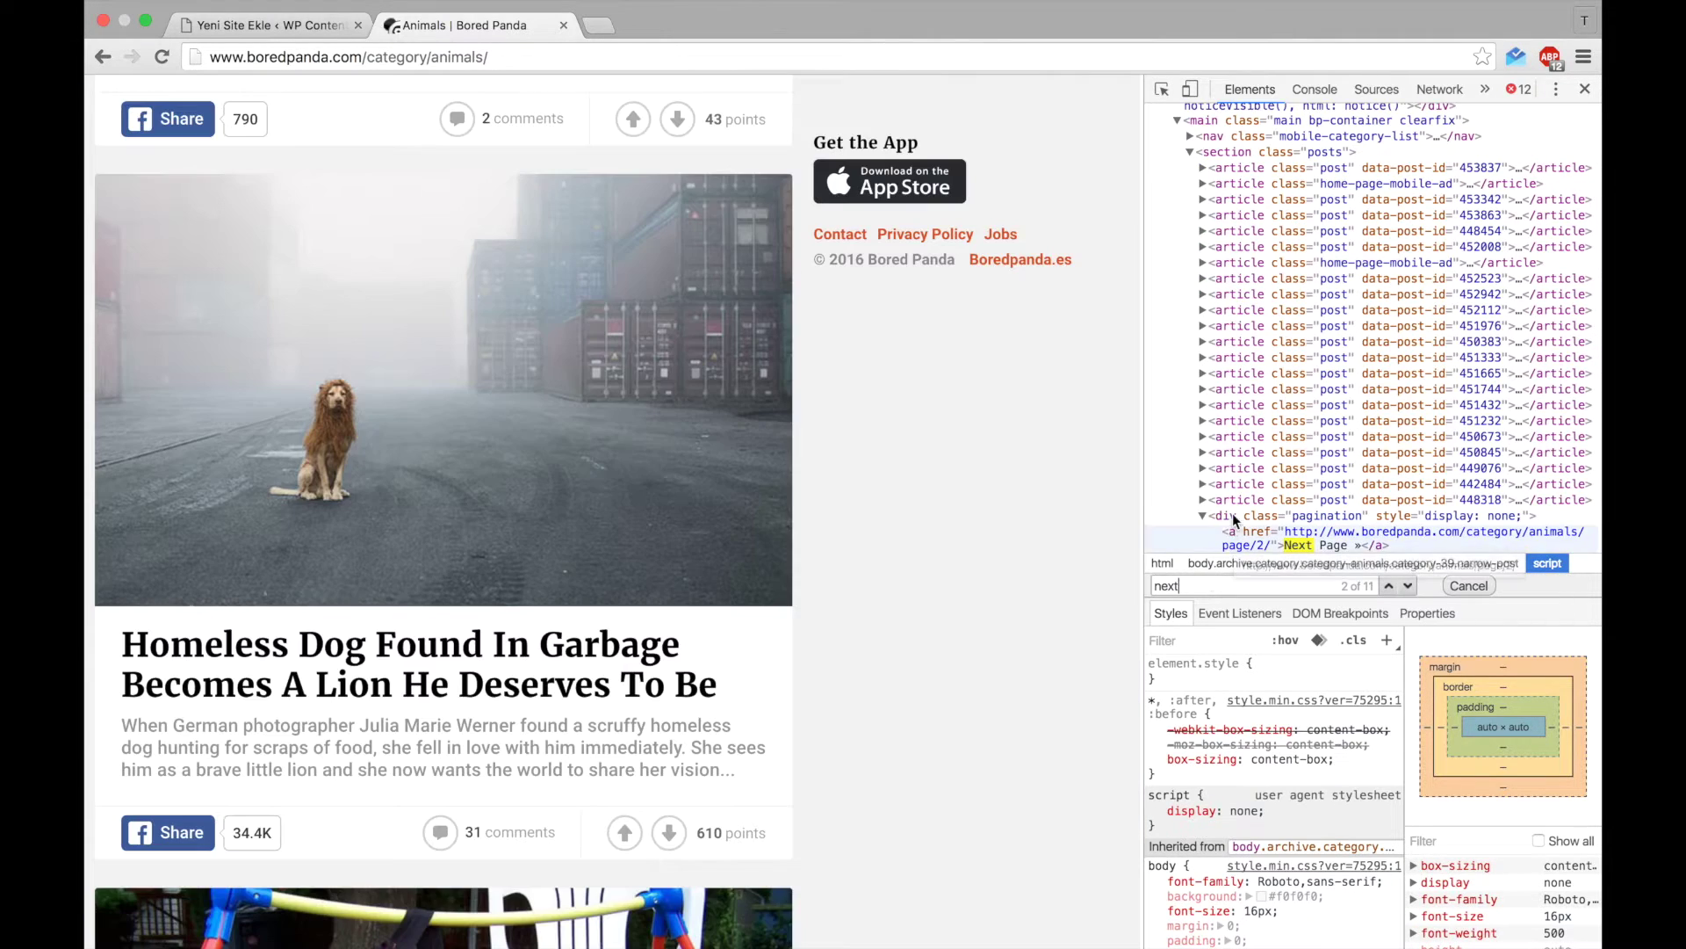
{"action": "scroll", "coordinate": [1234, 513], "scroll_direction": "down", "scroll_amount": 2}
{"action": "left_click", "coordinate": [1265, 466]}
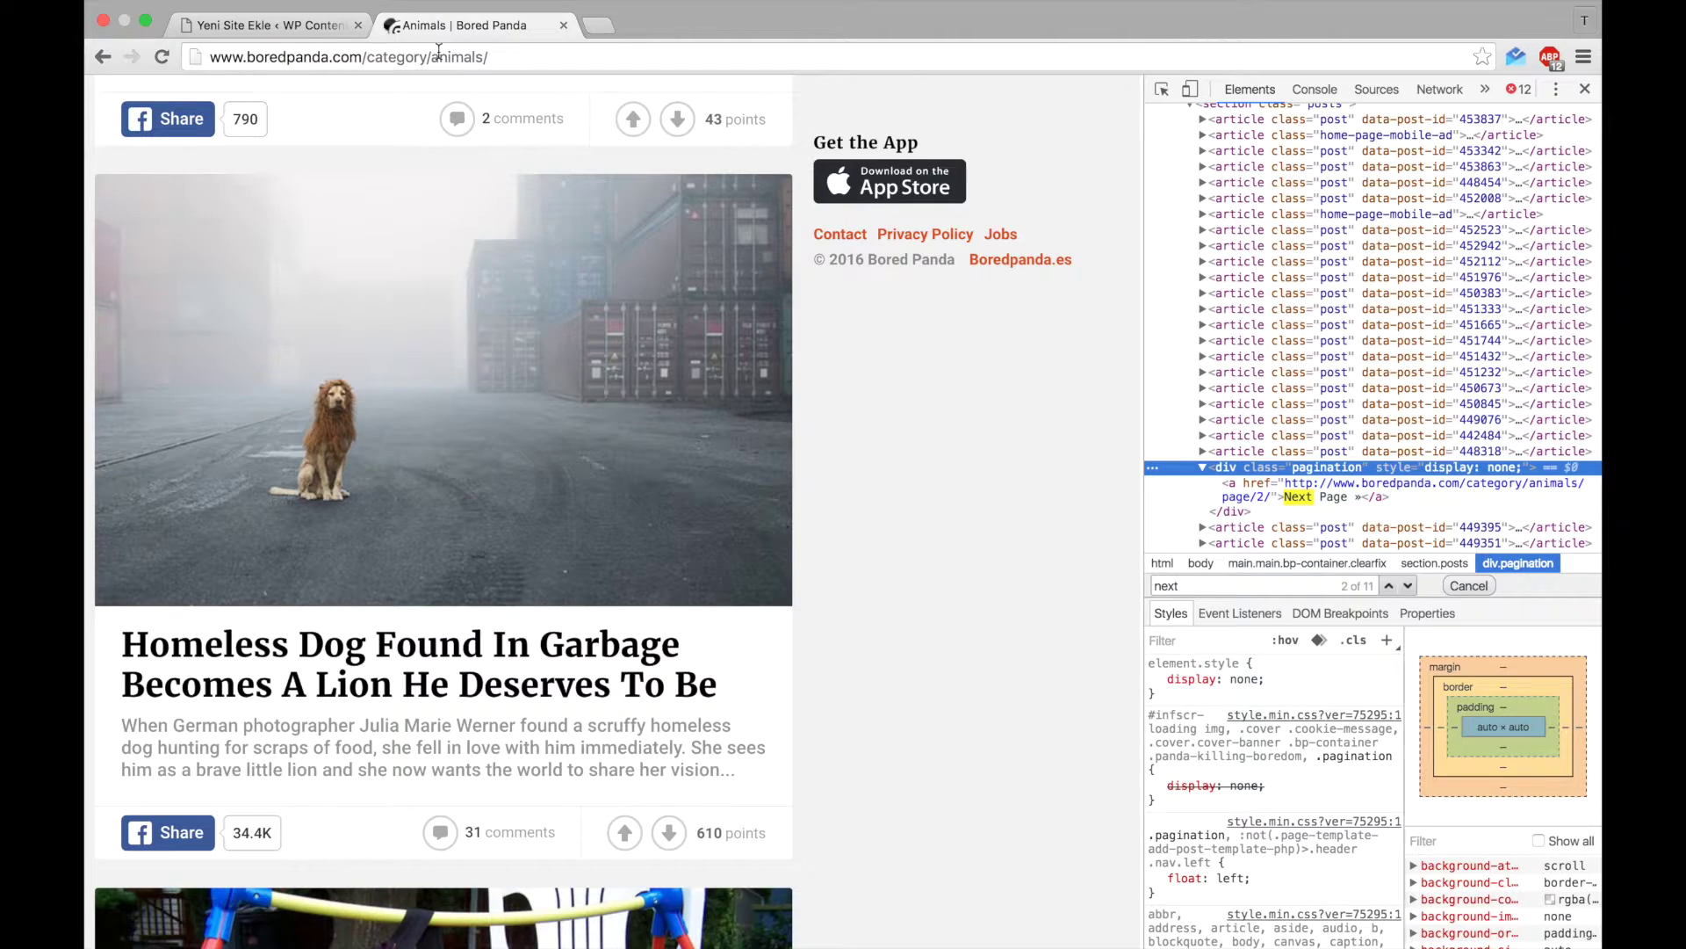
- Set the category next page URL selector to ".pagination > a", test it and hide the results
{"action": "left_click", "coordinate": [309, 26]}
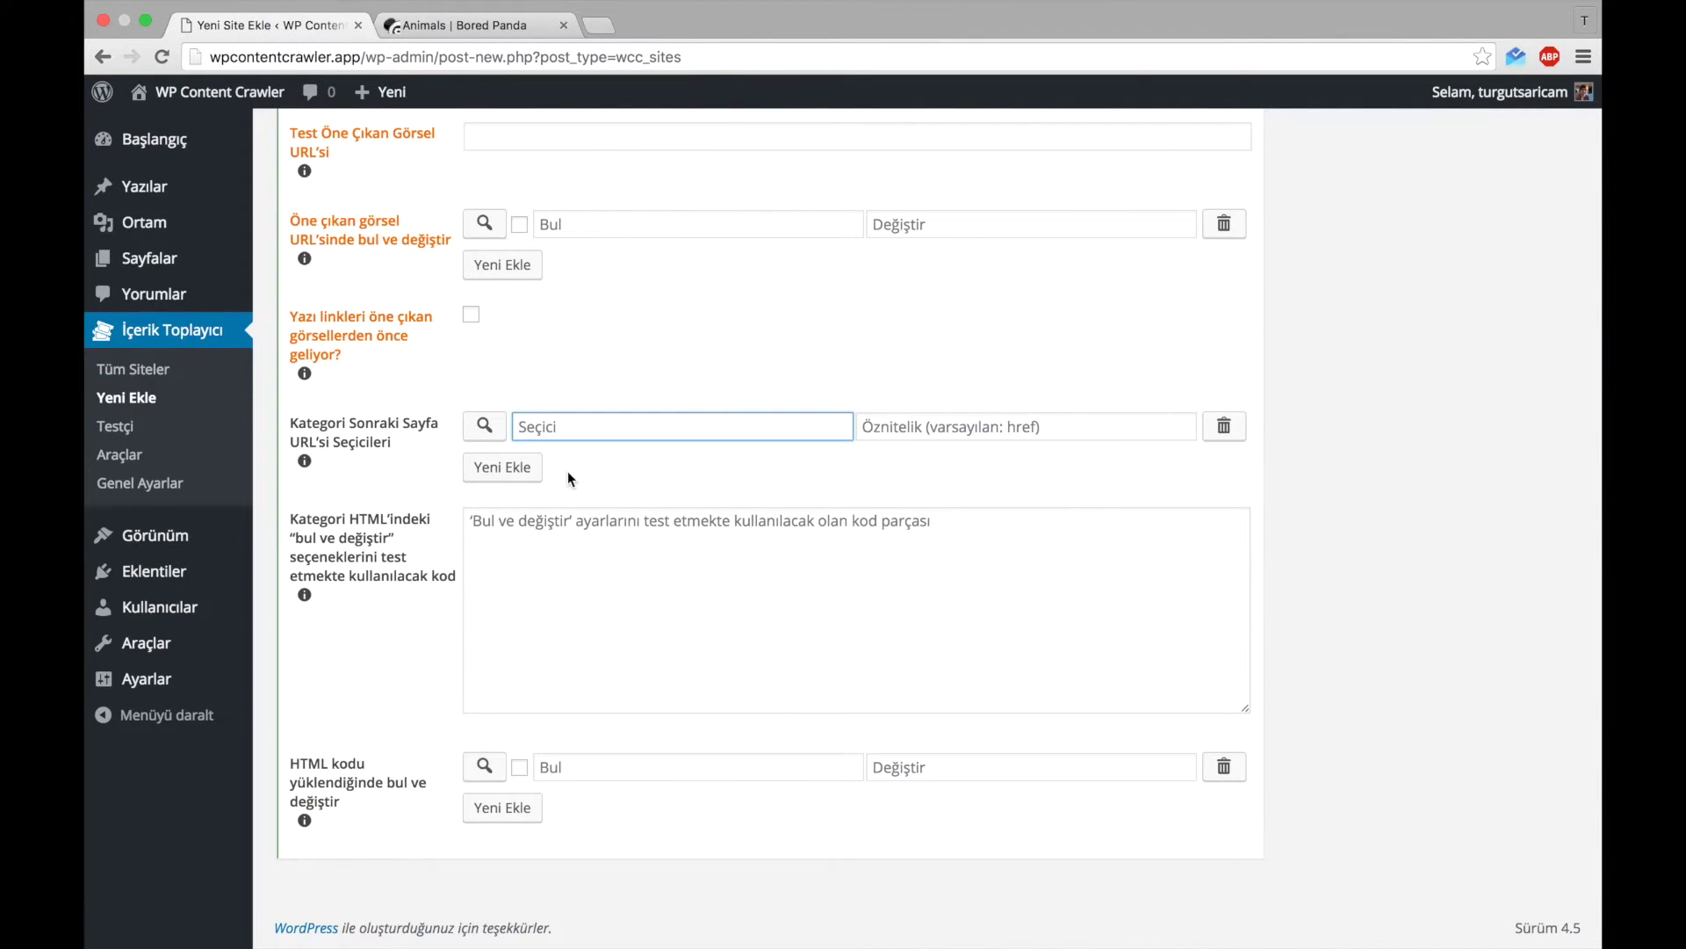
{"action": "type", "text": ".pagination > a"}
{"action": "left_click", "coordinate": [481, 431]}
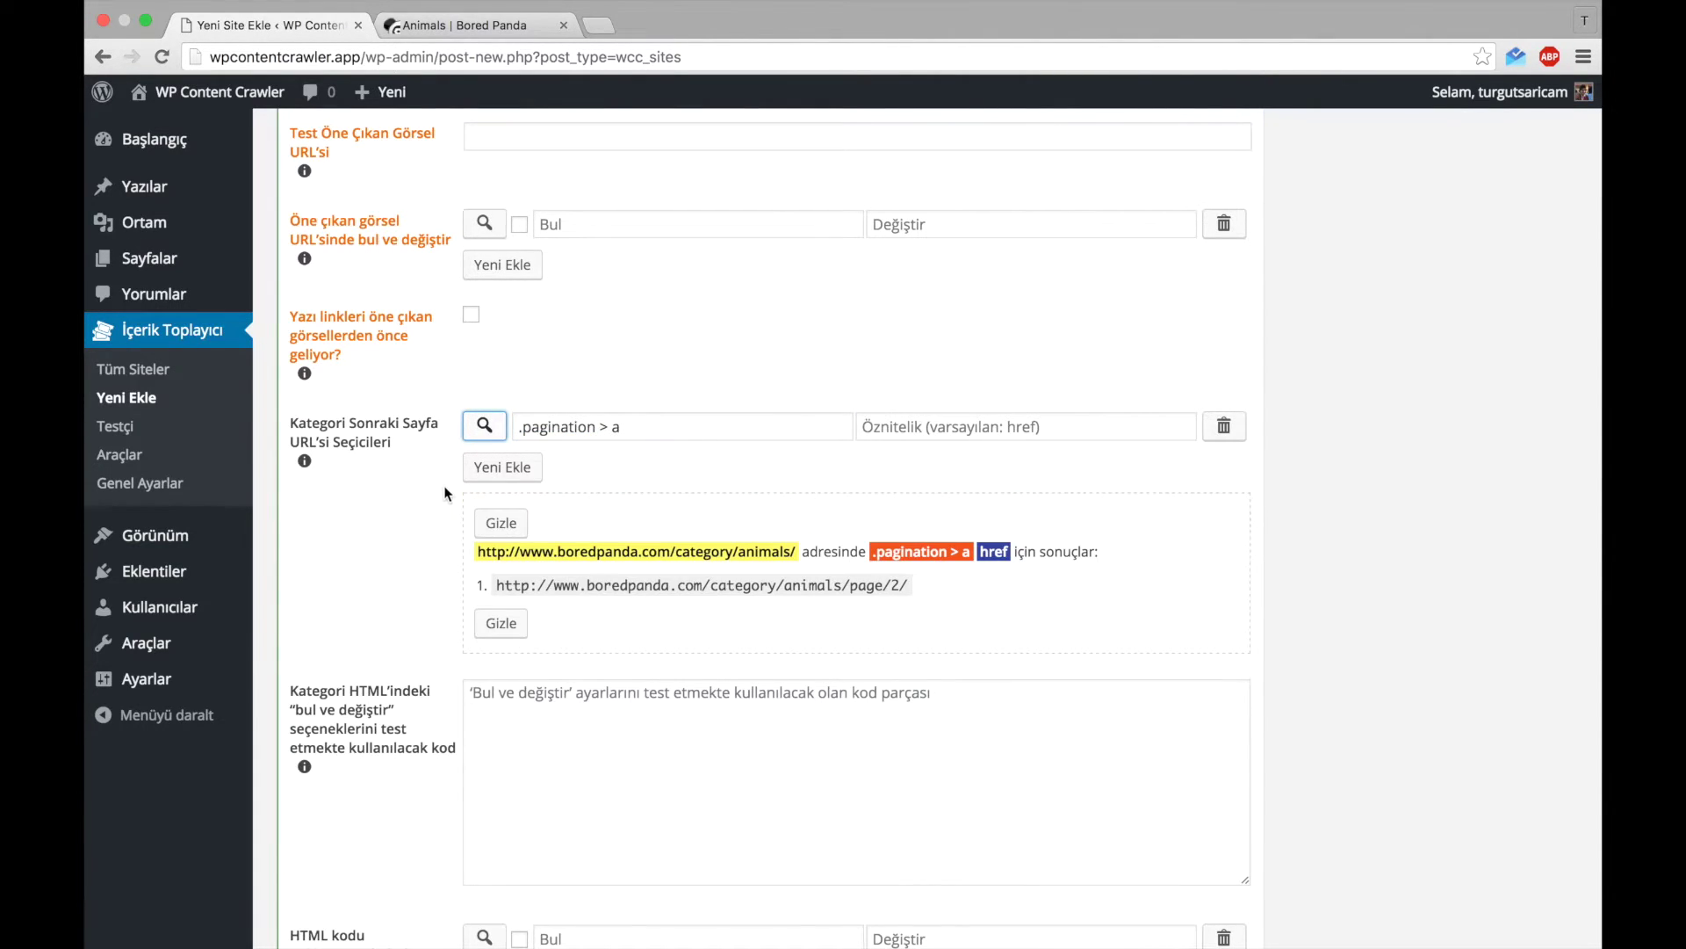
{"action": "left_click", "coordinate": [497, 622]}
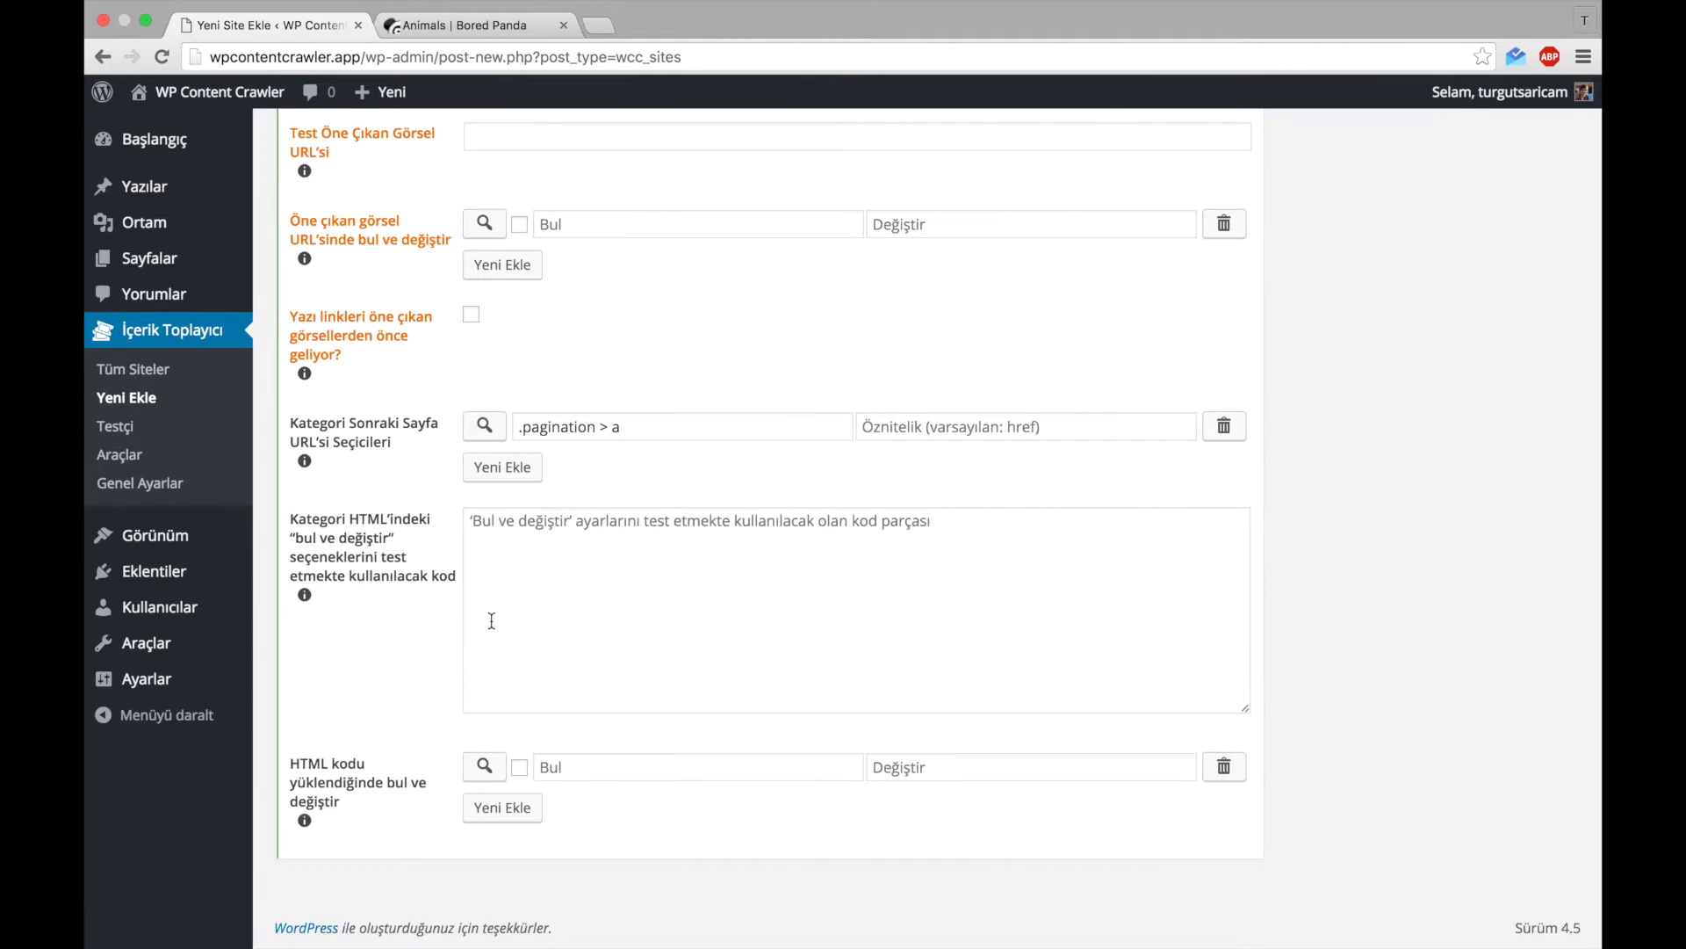
- Remove the duplicate /category/animals/ entry from the category map and publish the Bored Panda site
{"action": "scroll", "coordinate": [492, 621], "scroll_direction": "up", "scroll_amount": 15}
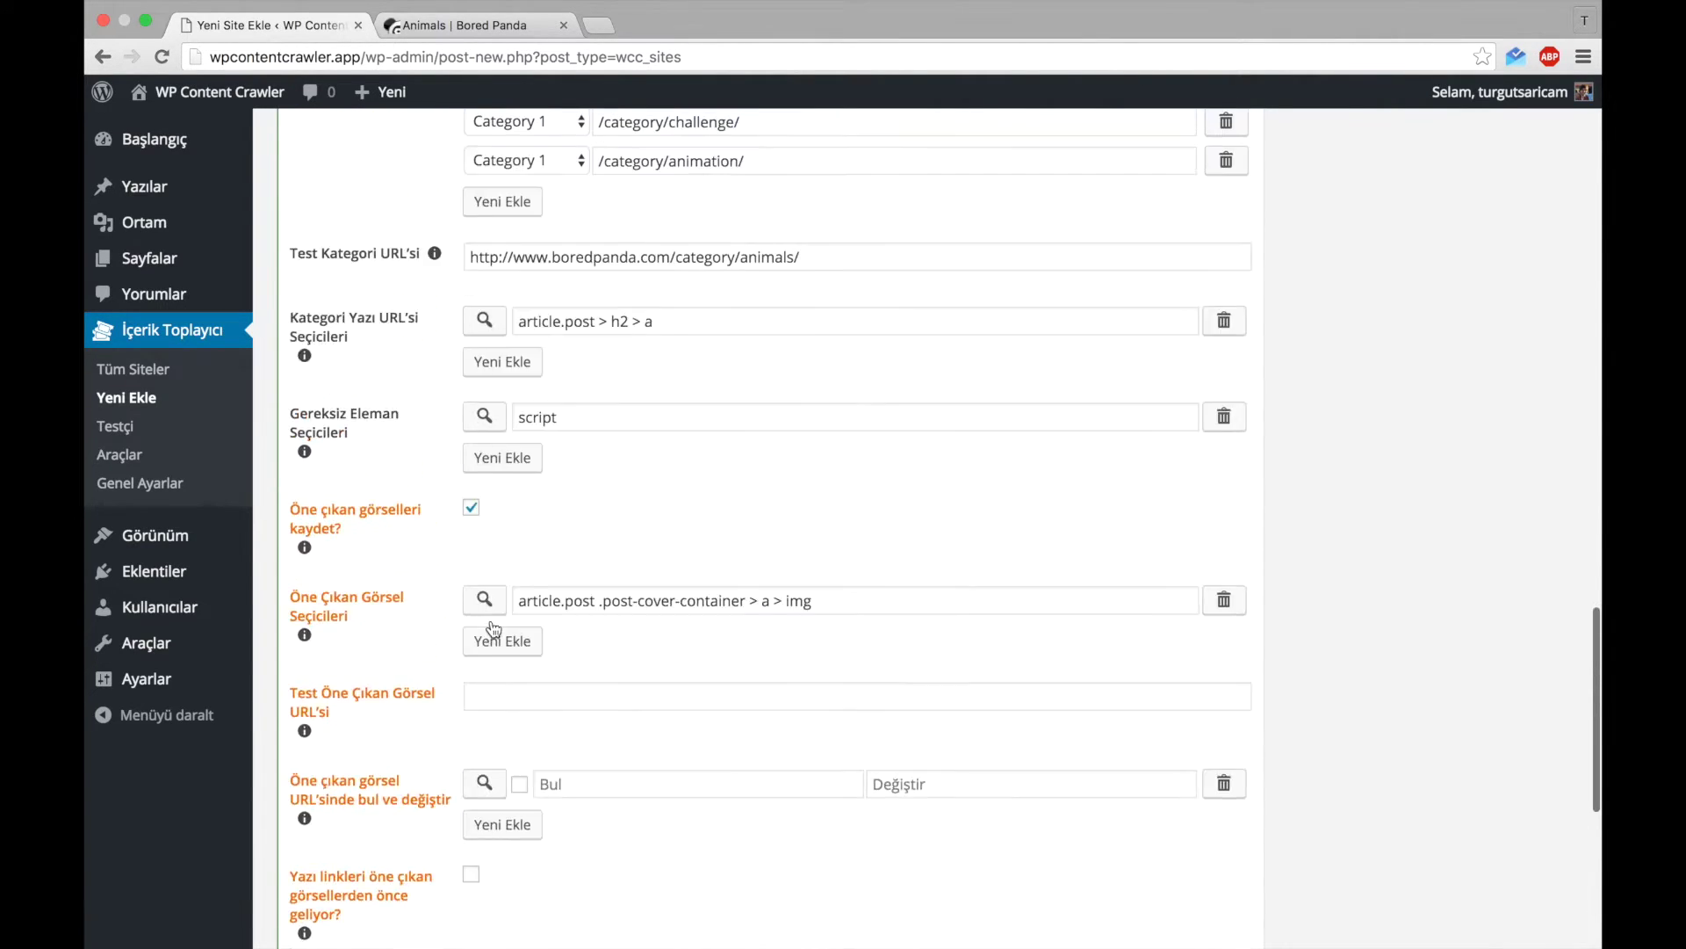
{"action": "scroll", "coordinate": [491, 623], "scroll_direction": "up", "scroll_amount": 10}
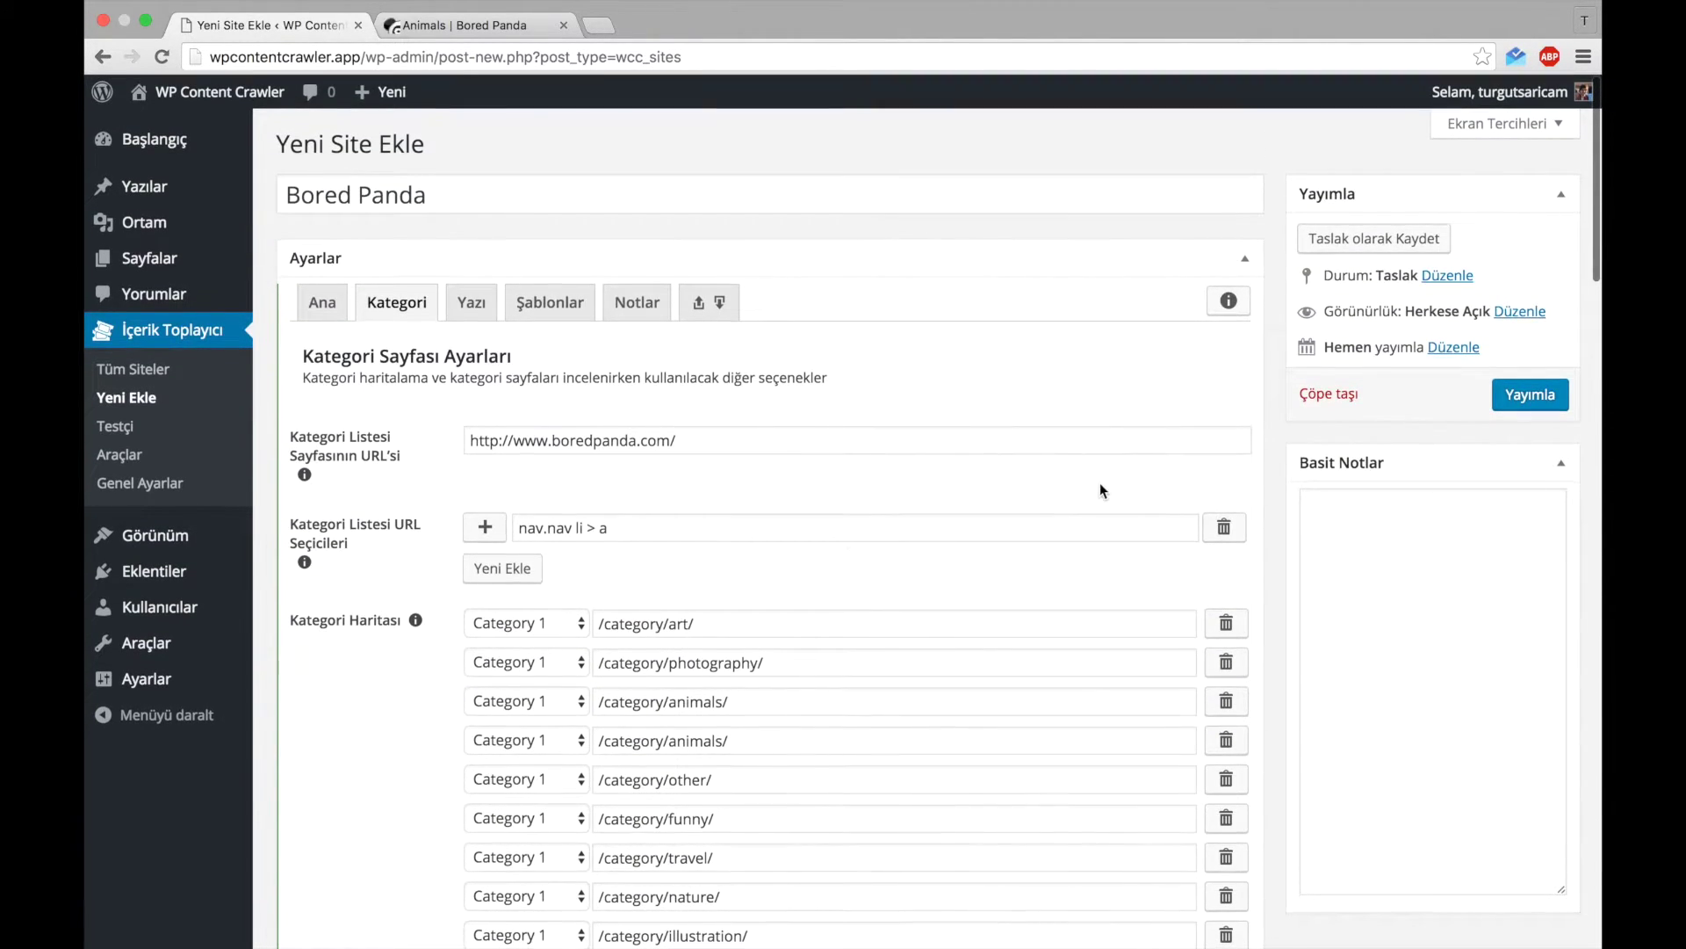
{"action": "left_click", "coordinate": [1507, 411]}
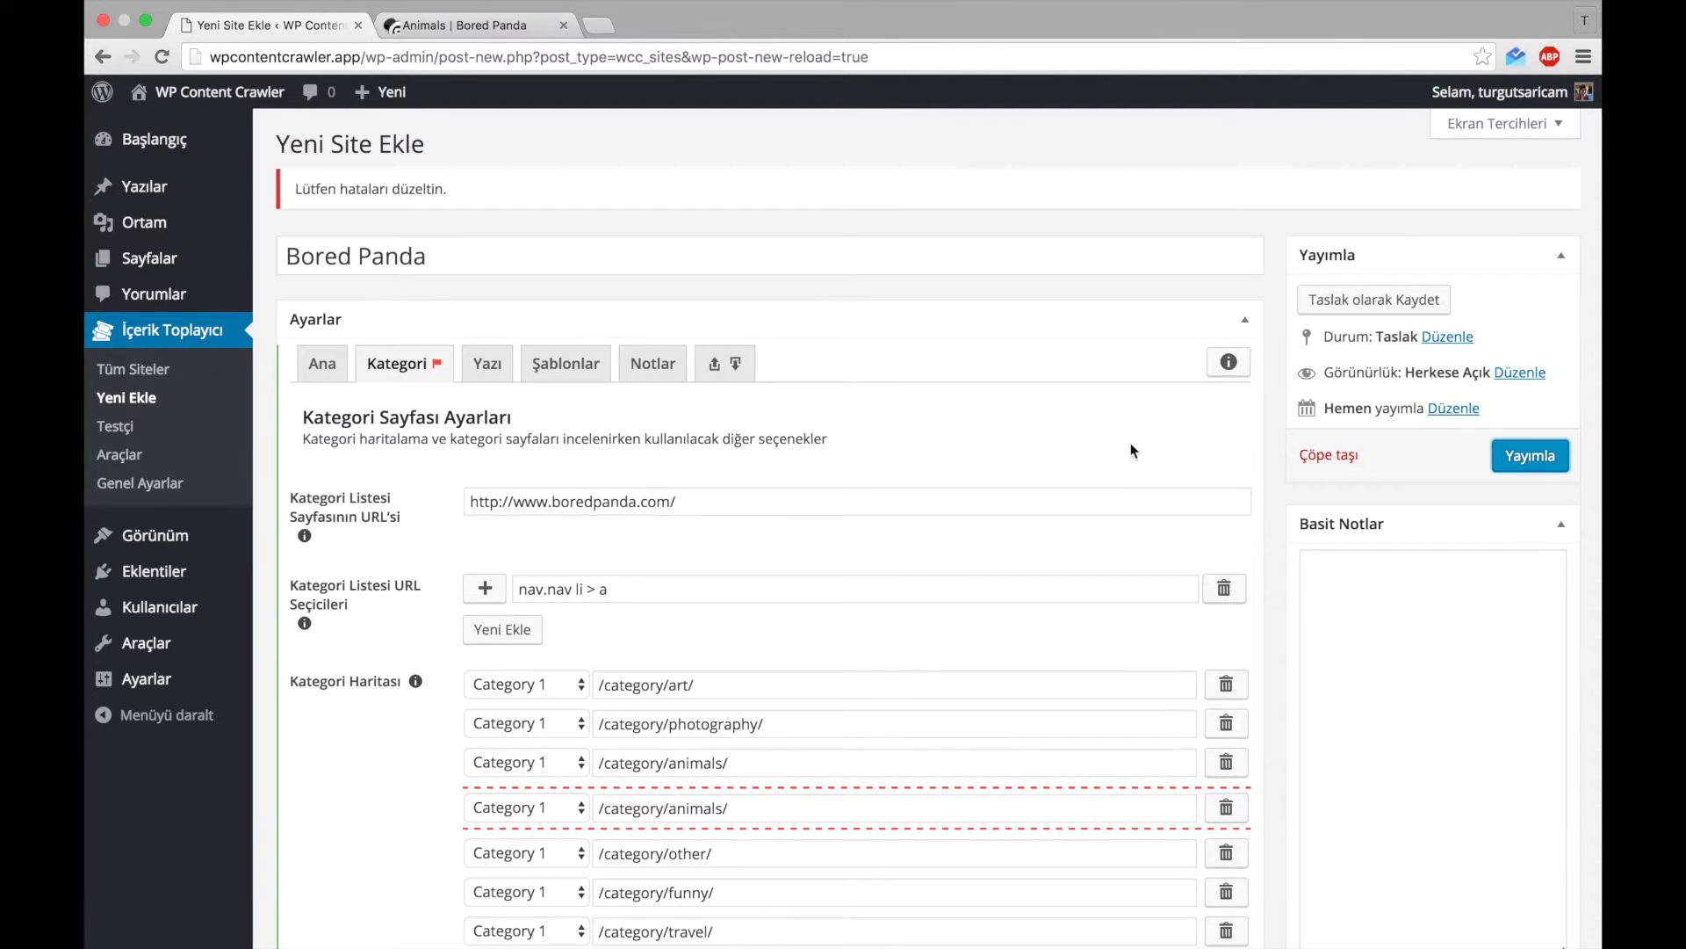
{"action": "scroll", "coordinate": [406, 753], "scroll_direction": "down", "scroll_amount": 3}
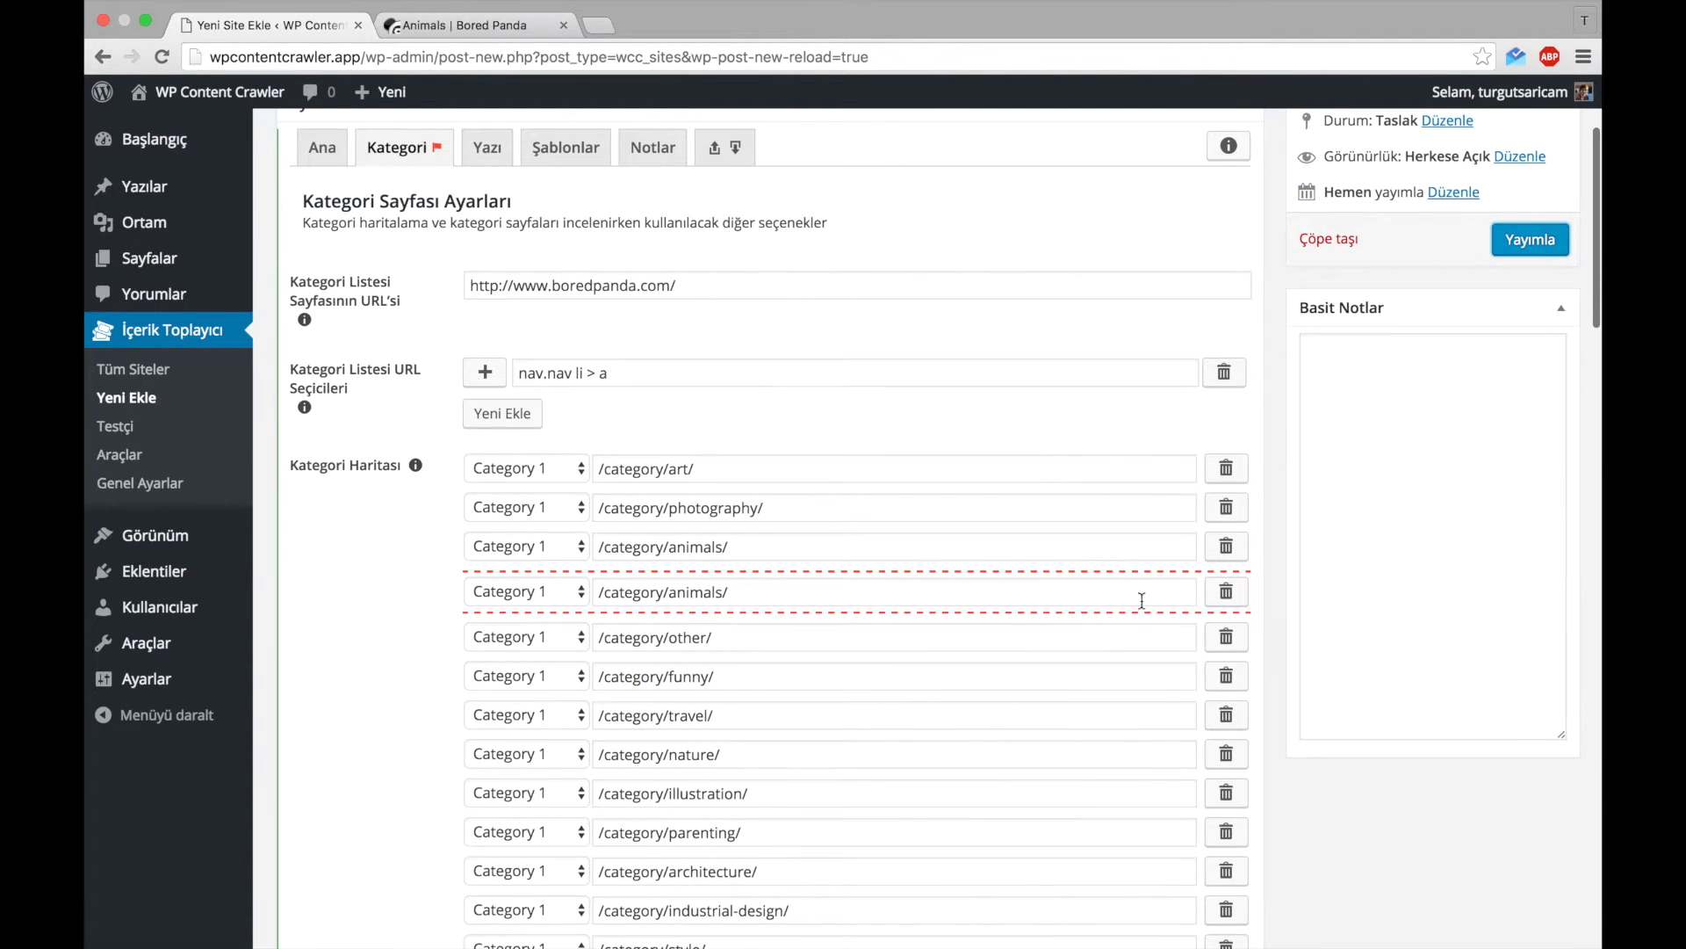
{"action": "left_click", "coordinate": [1226, 591]}
{"action": "left_click", "coordinate": [1528, 242]}
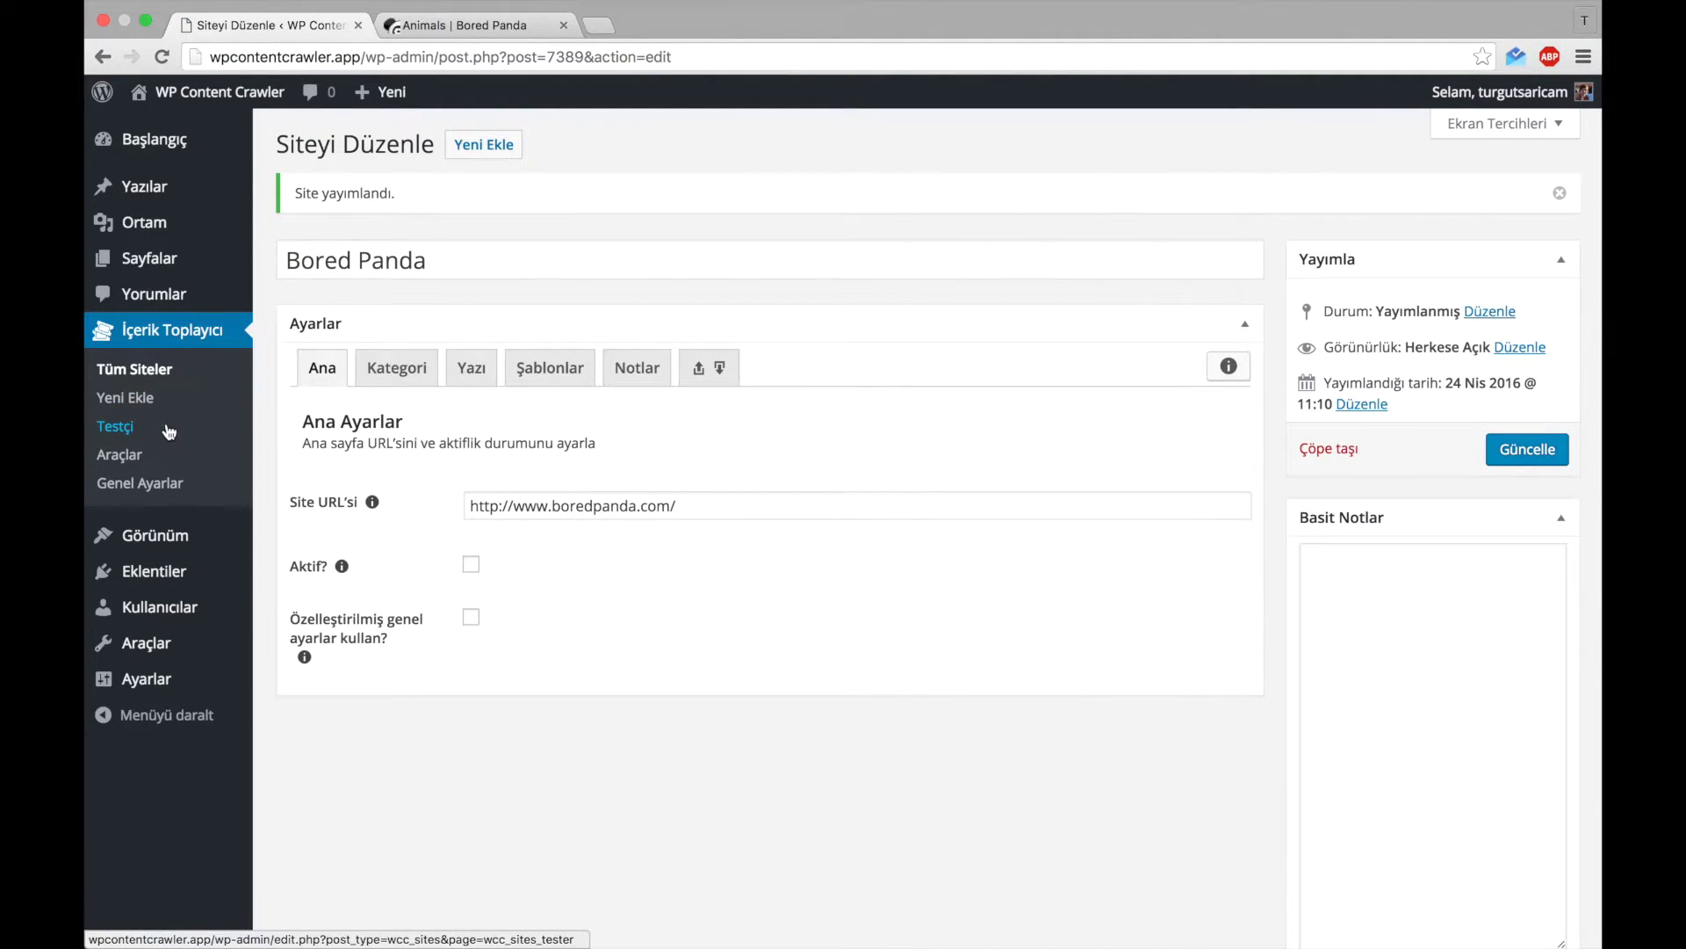
- Open the plugin's tester in a new browser tab and copy the Animals category page's URL
{"action": "left_click", "coordinate": [167, 427], "text": "super"}
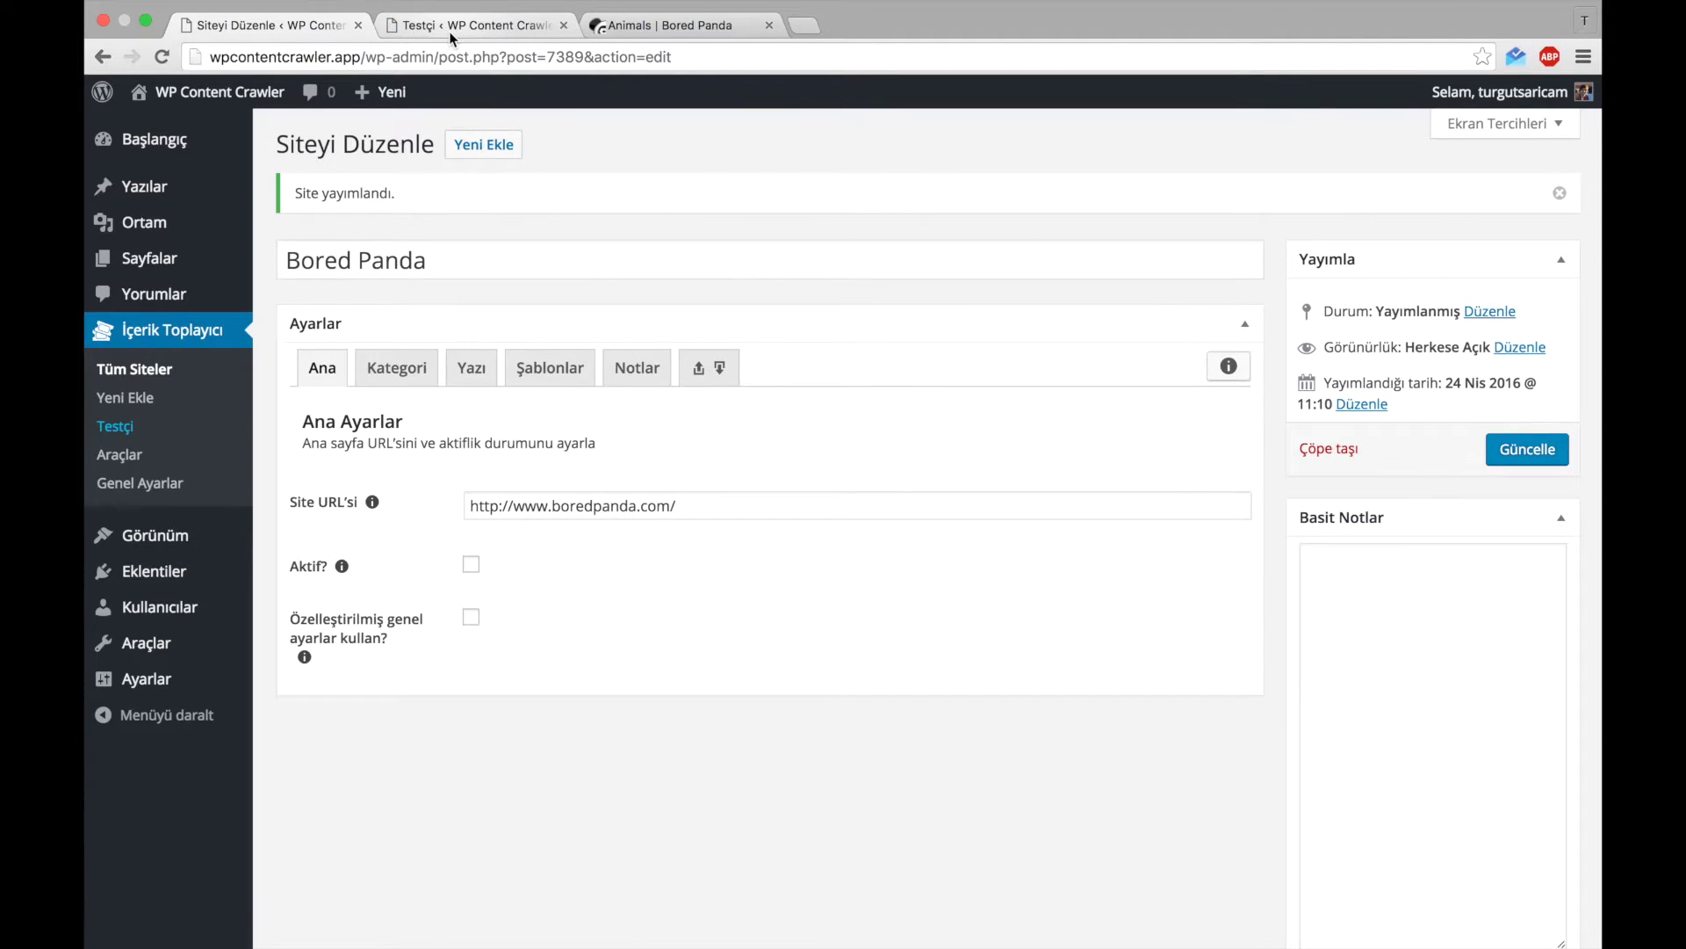
{"action": "left_click", "coordinate": [453, 27]}
{"action": "left_click", "coordinate": [641, 26]}
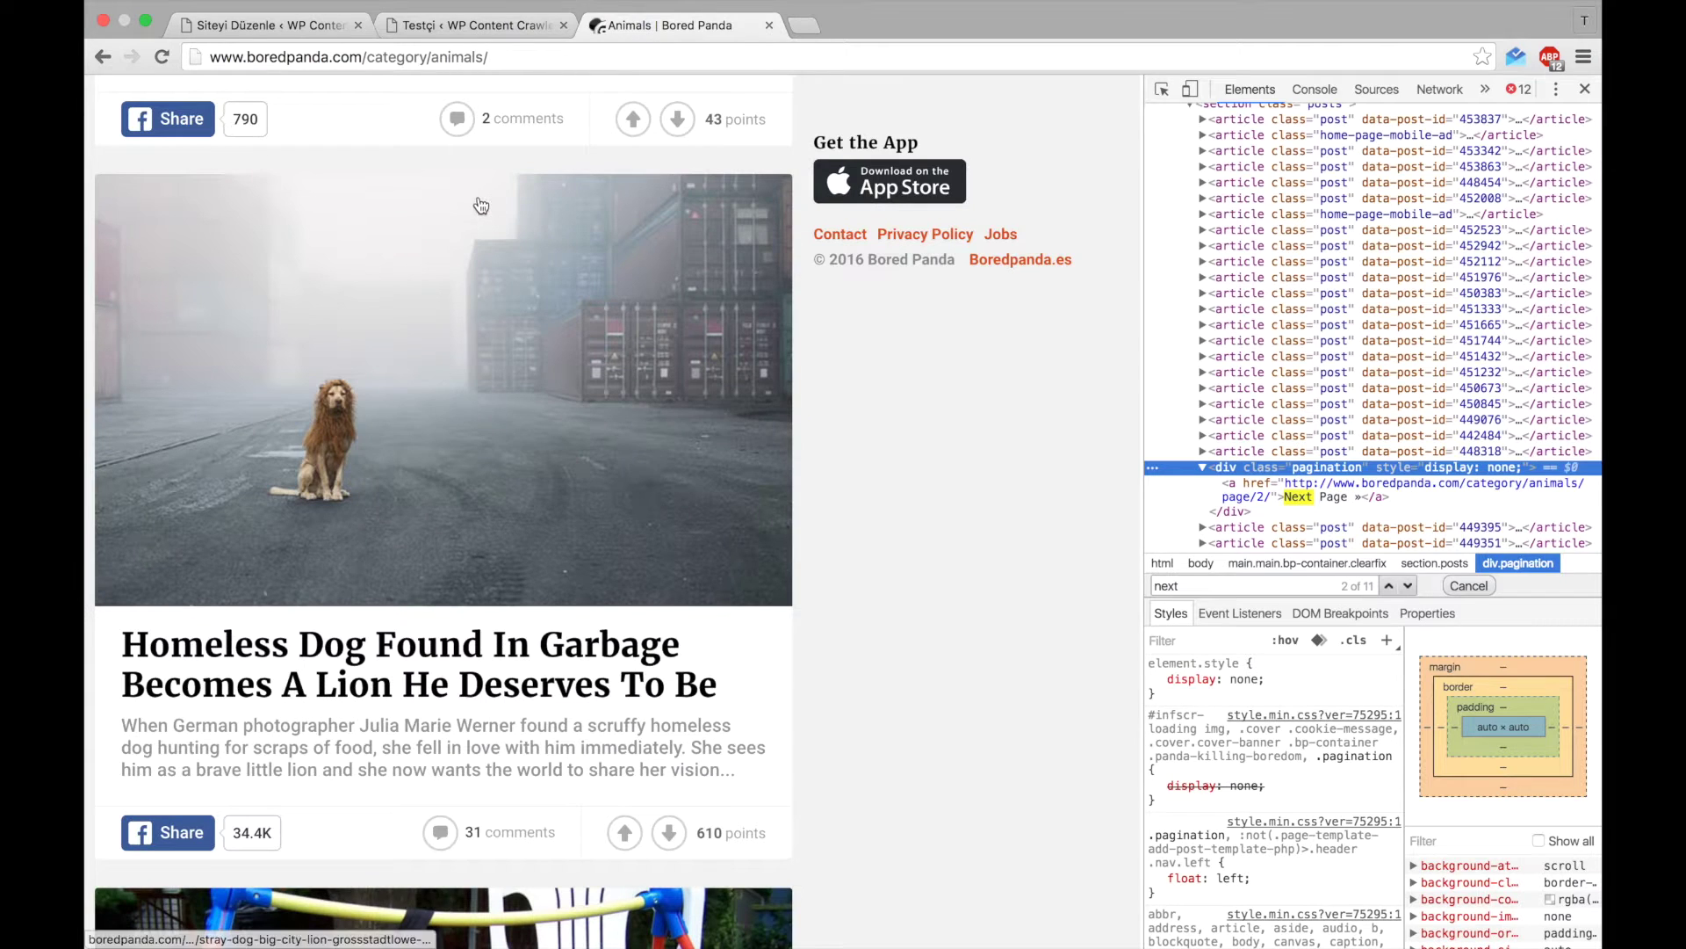
{"action": "right_click", "coordinate": [456, 68]}
{"action": "key", "text": "super+c"}
{"action": "left_click", "coordinate": [482, 86]}
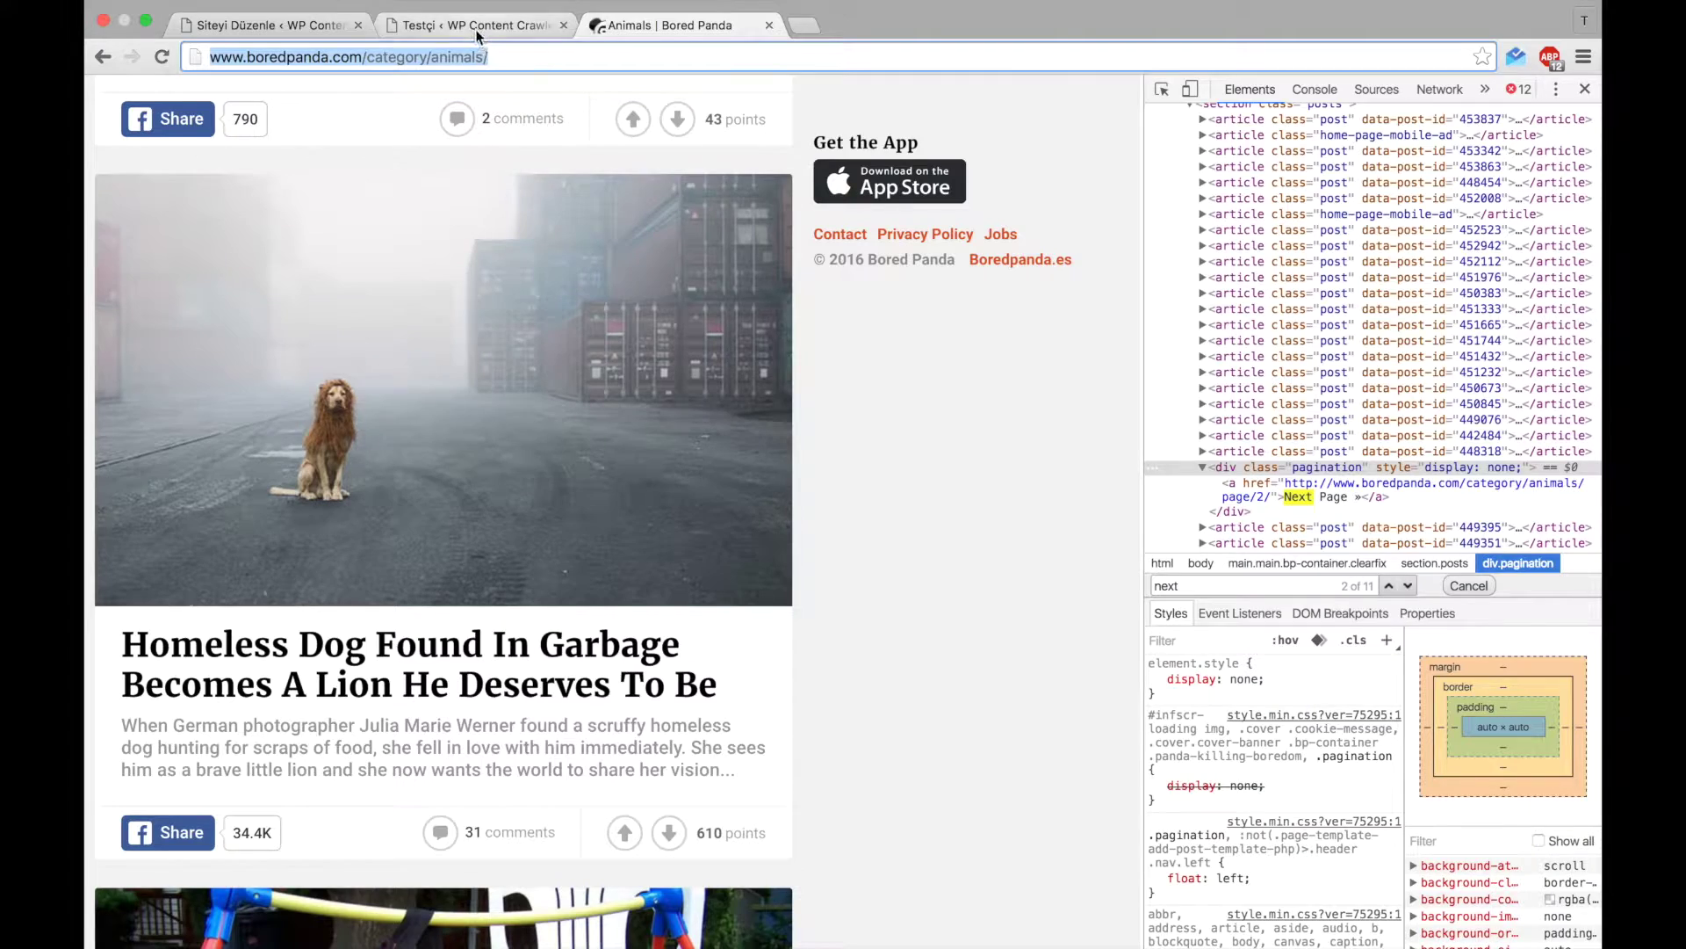
- Run a category page test for Bored Panda using the copied Animals category URL
{"action": "left_click", "coordinate": [476, 26]}
{"action": "left_click", "coordinate": [551, 187]}
{"action": "left_click", "coordinate": [557, 206]}
{"action": "left_click", "coordinate": [801, 186]}
{"action": "right_click", "coordinate": [806, 195]}
{"action": "left_click", "coordinate": [866, 290]}
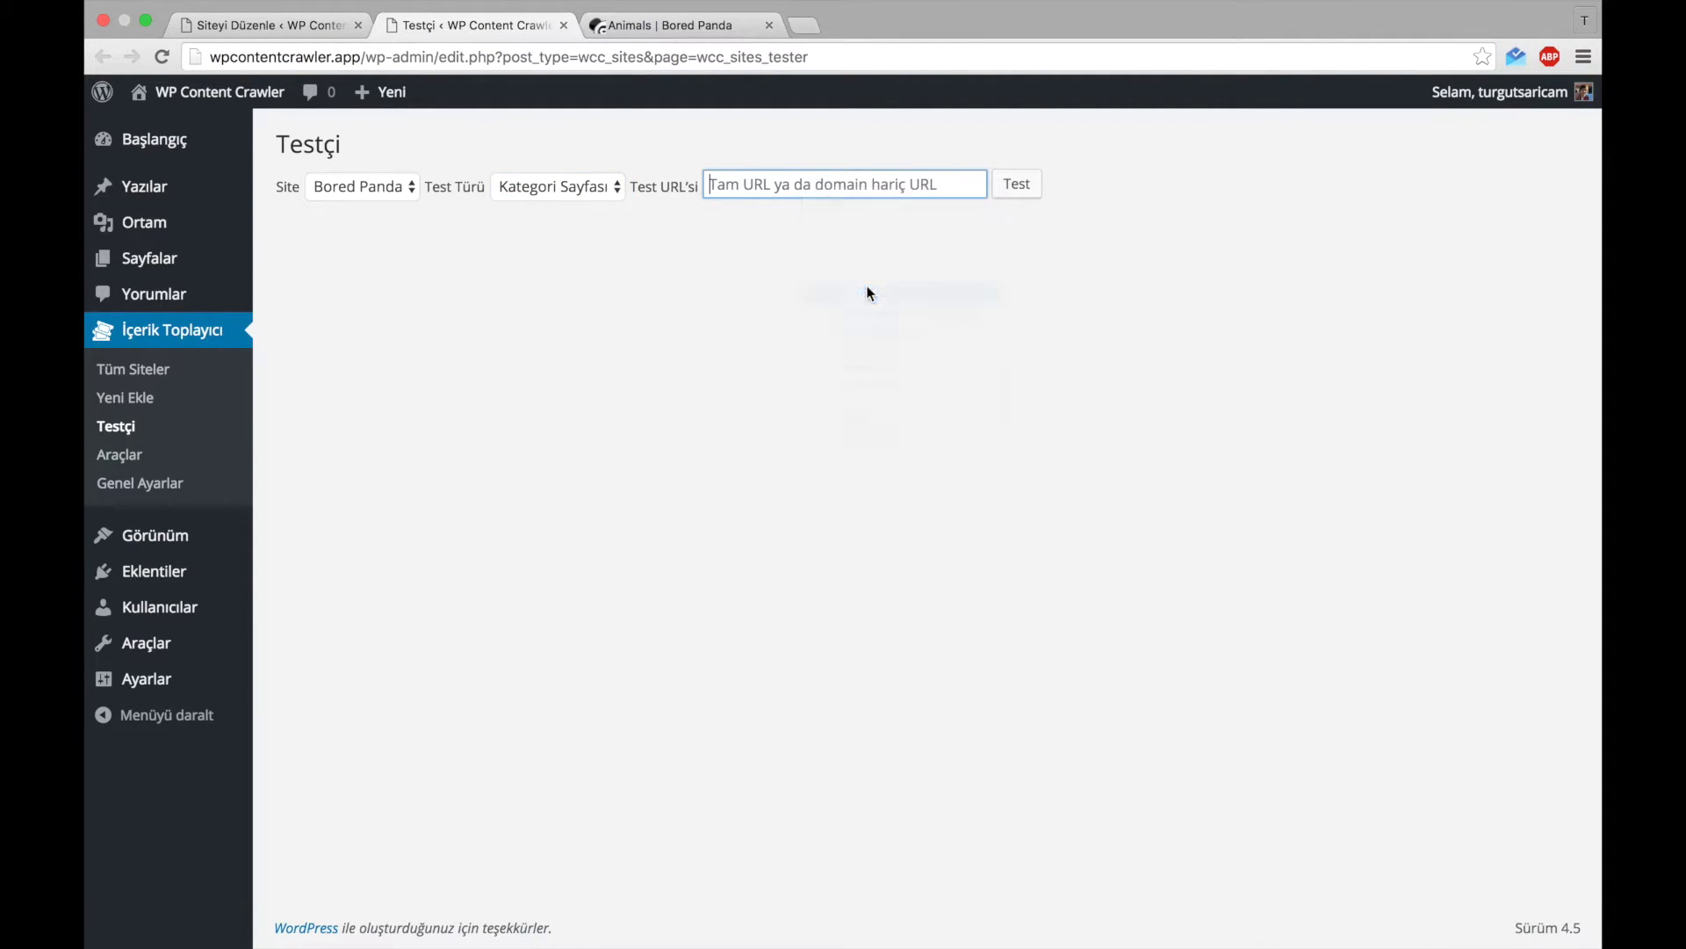
{"action": "left_click", "coordinate": [1014, 188]}
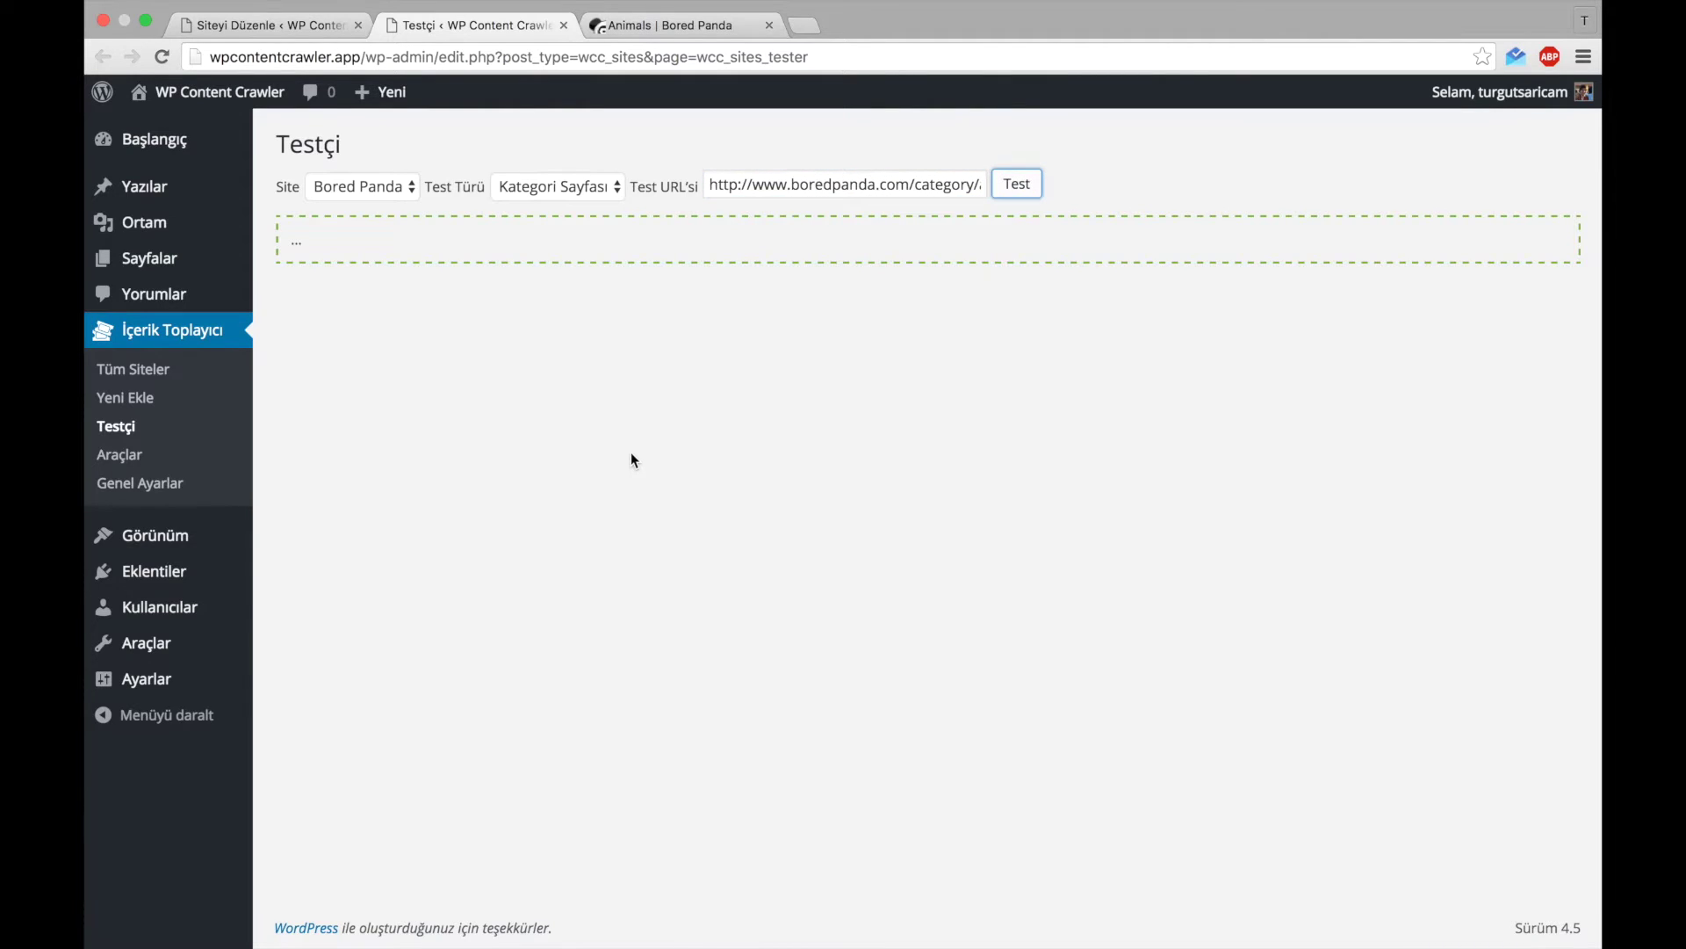
- Examine the post URLs found by the category test and test the next page URL, /category/animals/page/2/
{"action": "scroll", "coordinate": [630, 452], "scroll_direction": "down", "scroll_amount": 2}
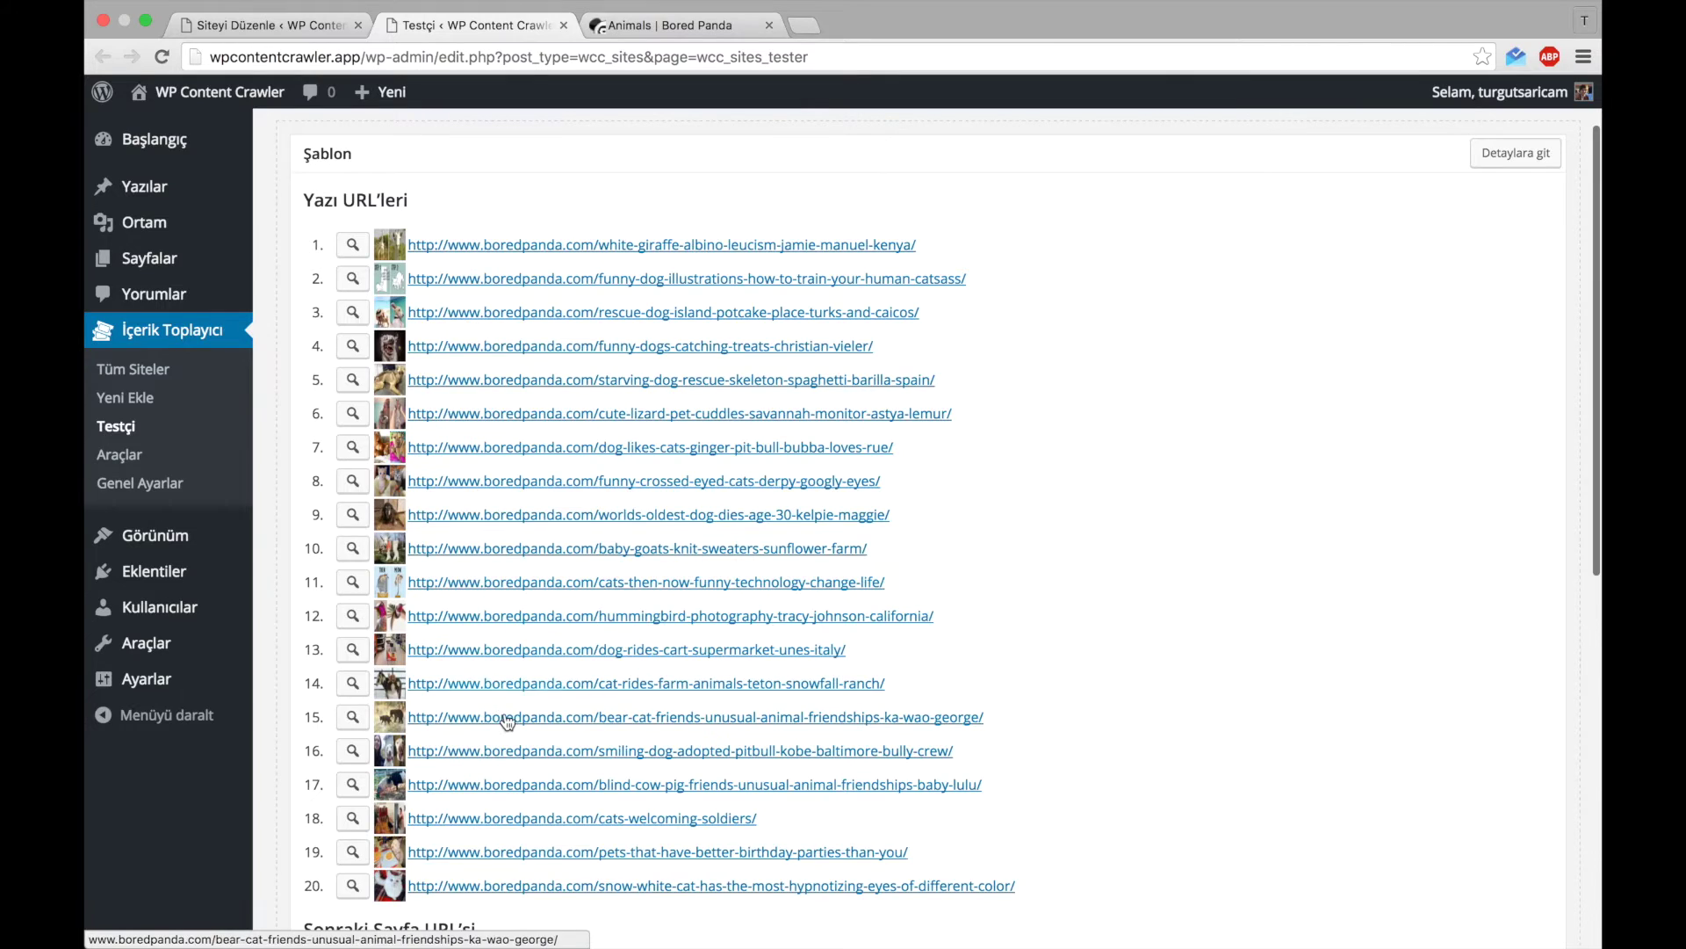
{"action": "scroll", "coordinate": [508, 722], "scroll_direction": "down", "scroll_amount": 4}
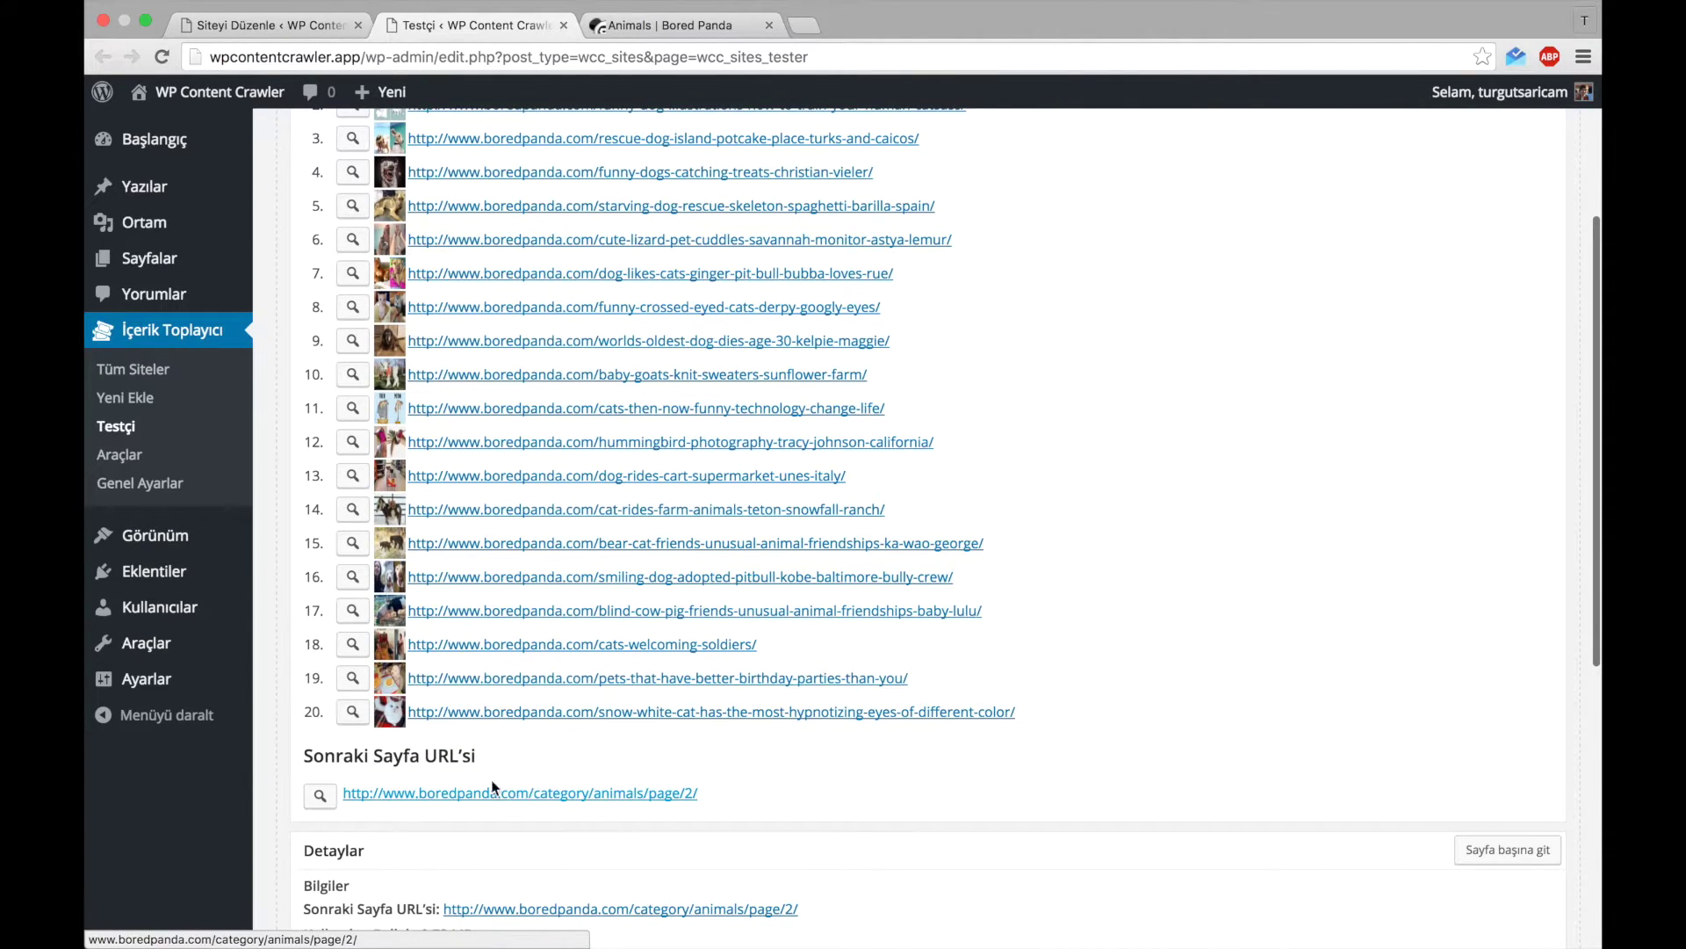
{"action": "left_click", "coordinate": [319, 797]}
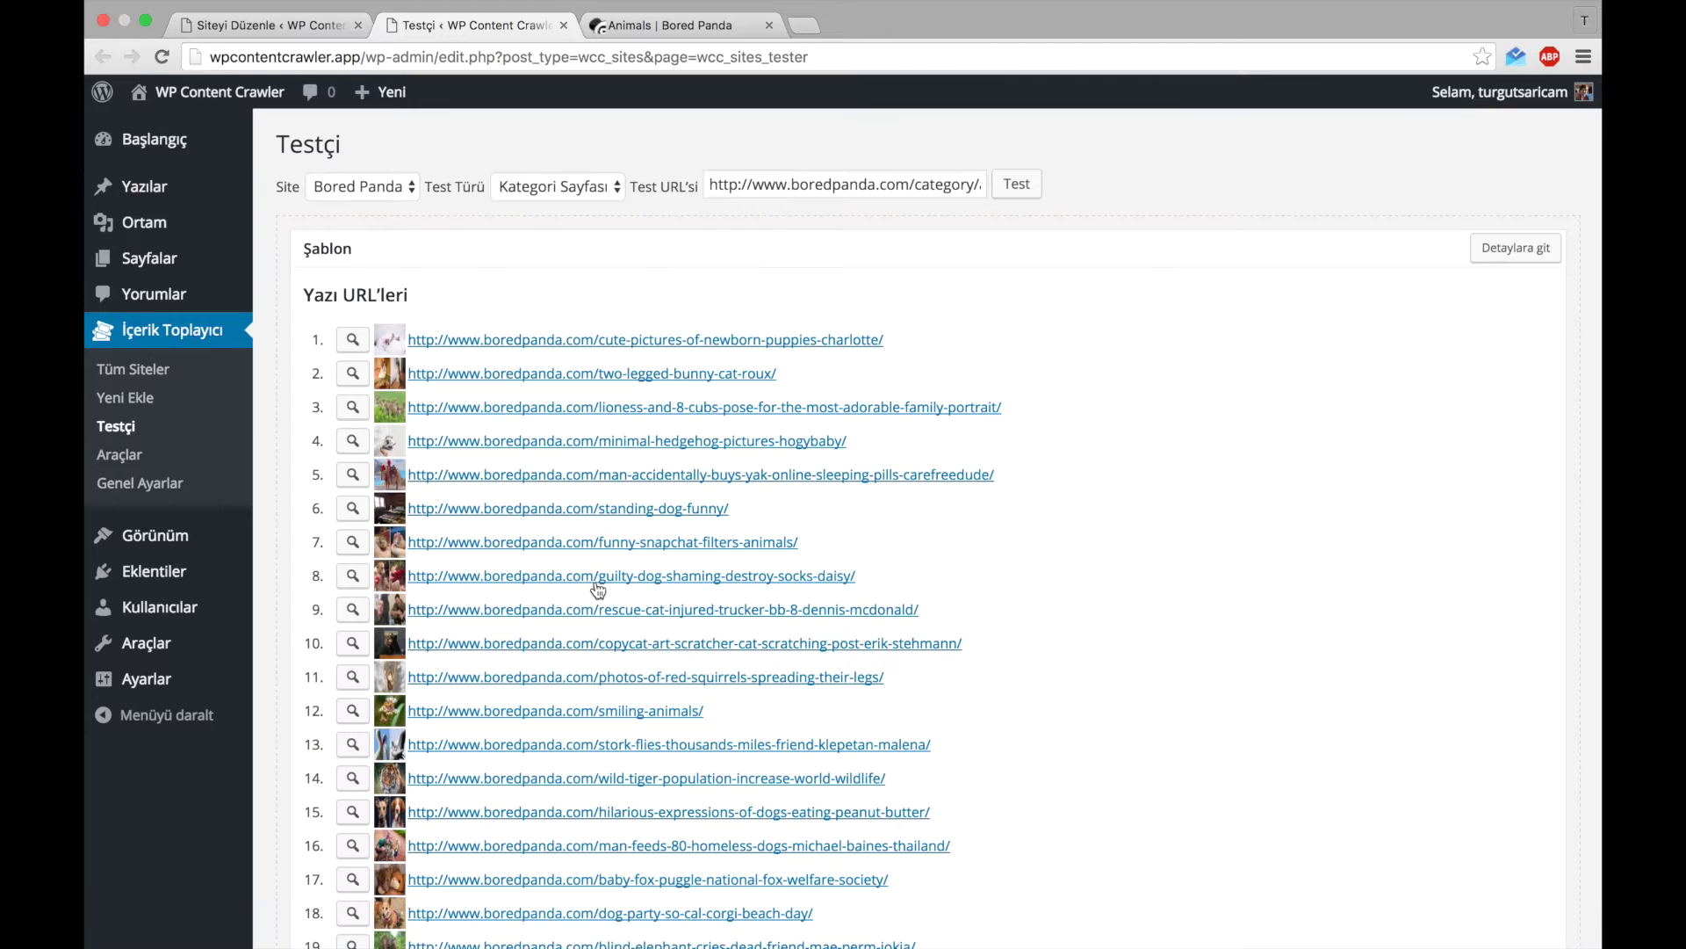
{"action": "scroll", "coordinate": [595, 584], "scroll_direction": "down", "scroll_amount": 3}
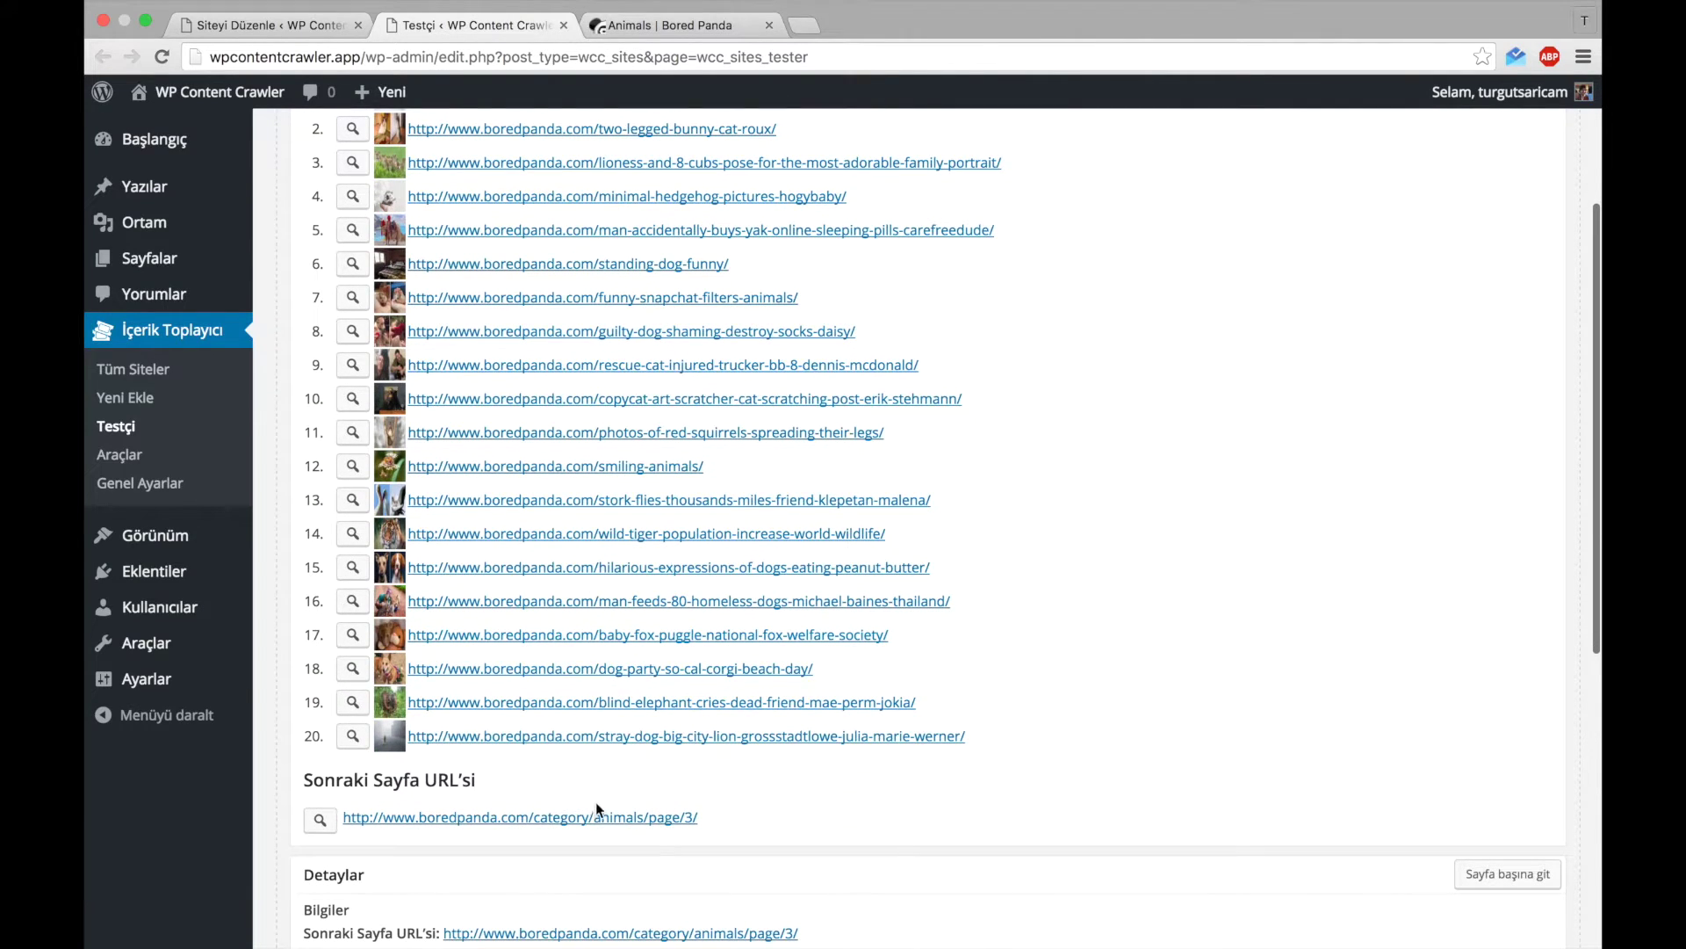
- Close the tester and open the post page settings of the Bored Panda site
{"action": "left_click", "coordinate": [563, 26]}
{"action": "left_click", "coordinate": [264, 26]}
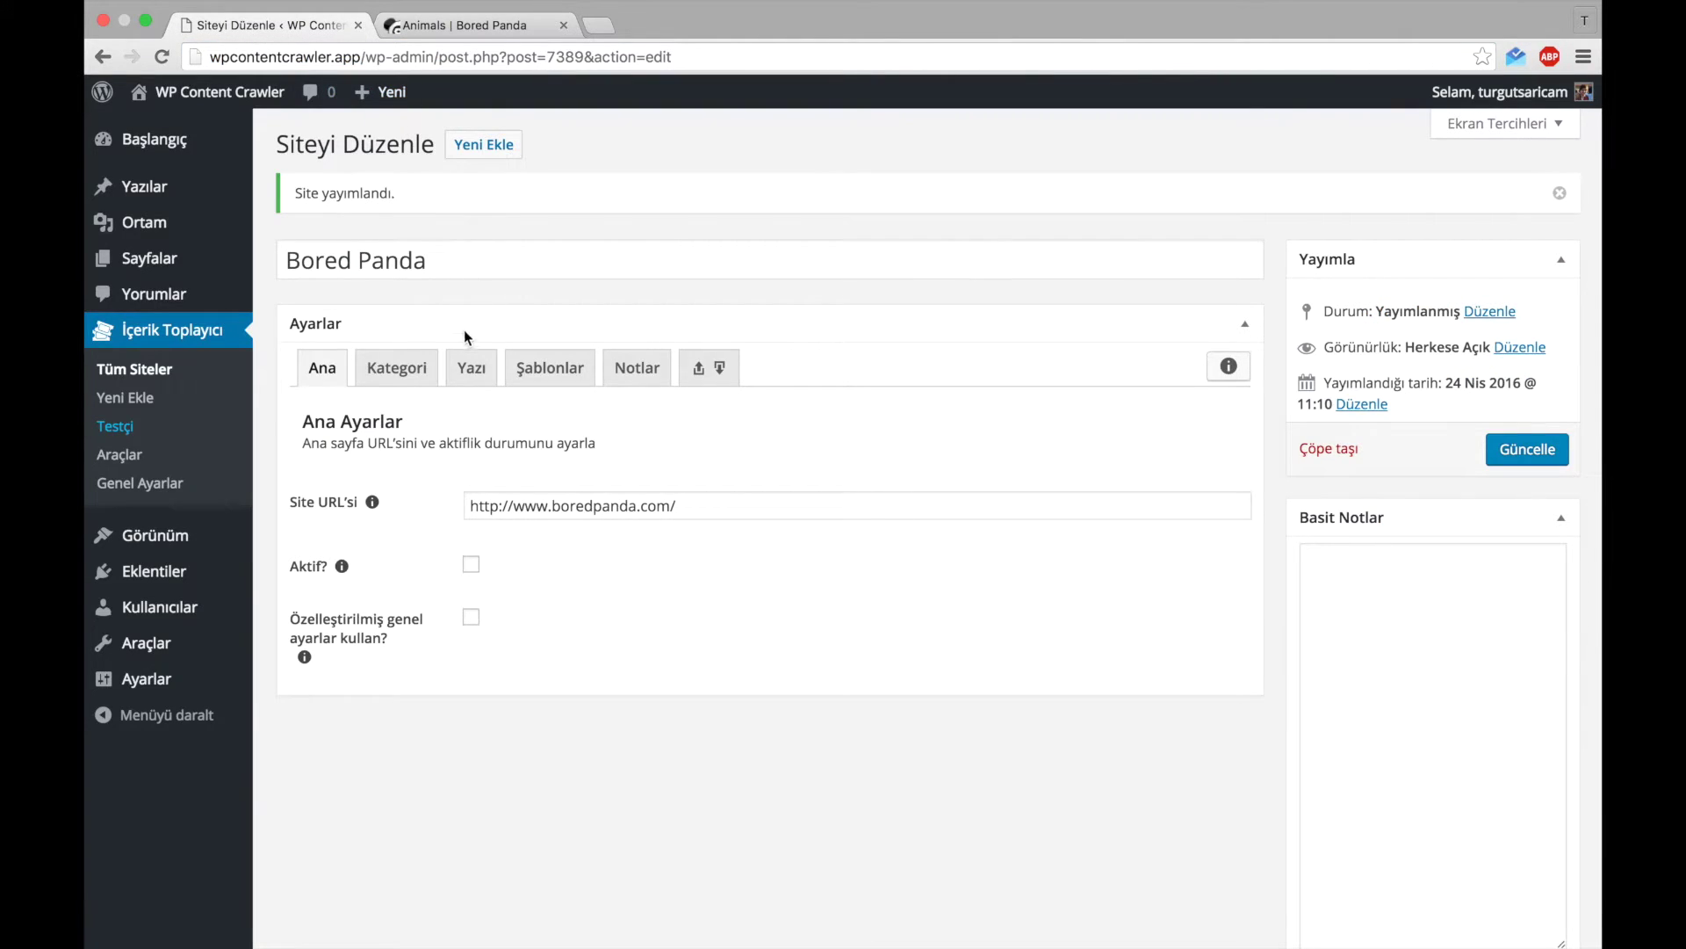
{"action": "left_click", "coordinate": [472, 369]}
{"action": "scroll", "coordinate": [448, 584], "scroll_direction": "down", "scroll_amount": 2}
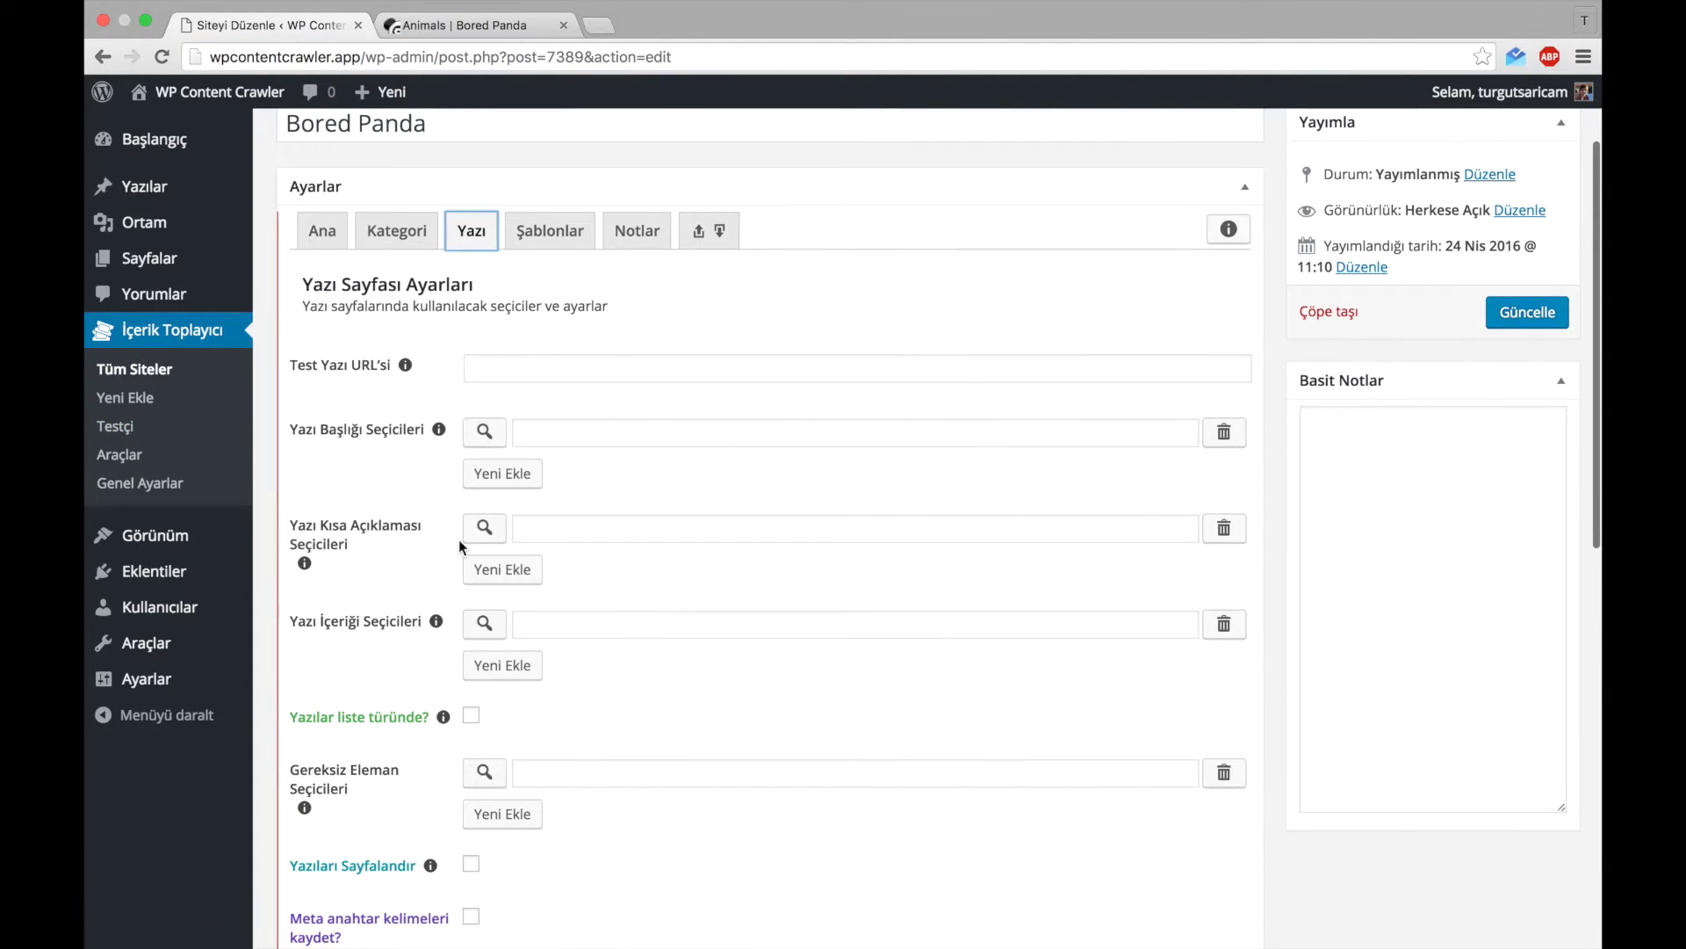
- Open the "Homeless Dog Found In Garbage" post and set its copied address as the test post URL
{"action": "left_click", "coordinate": [494, 27]}
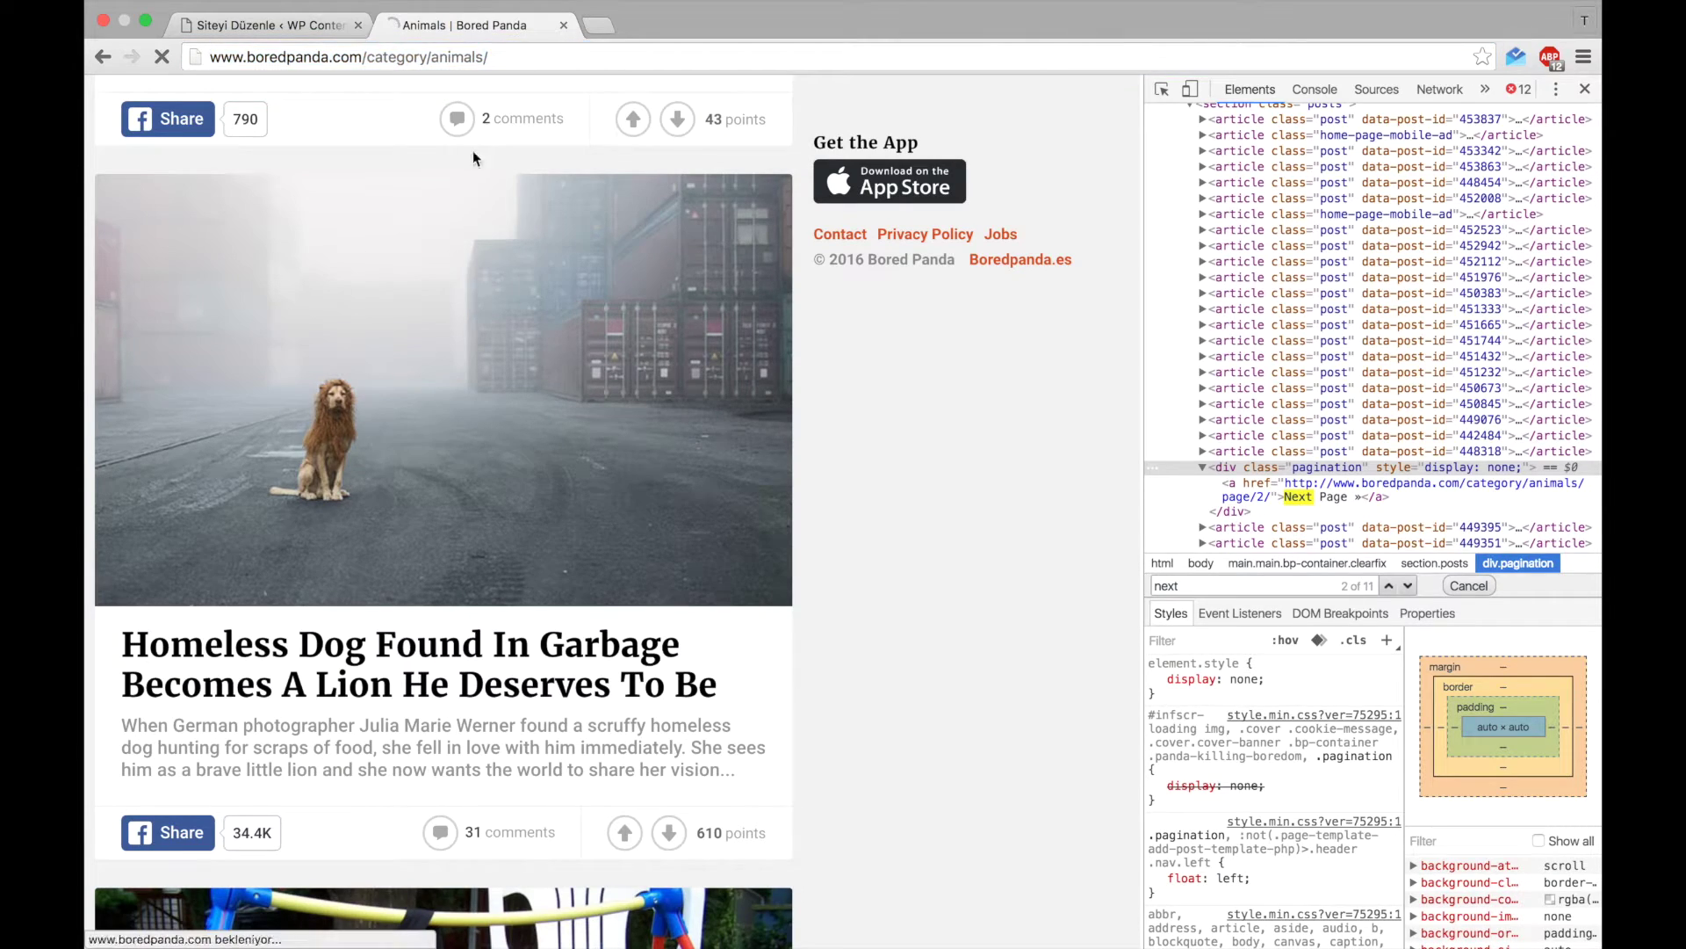
{"action": "left_click", "coordinate": [466, 56]}
{"action": "key", "text": "super+c"}
{"action": "right_click", "coordinate": [466, 54]}
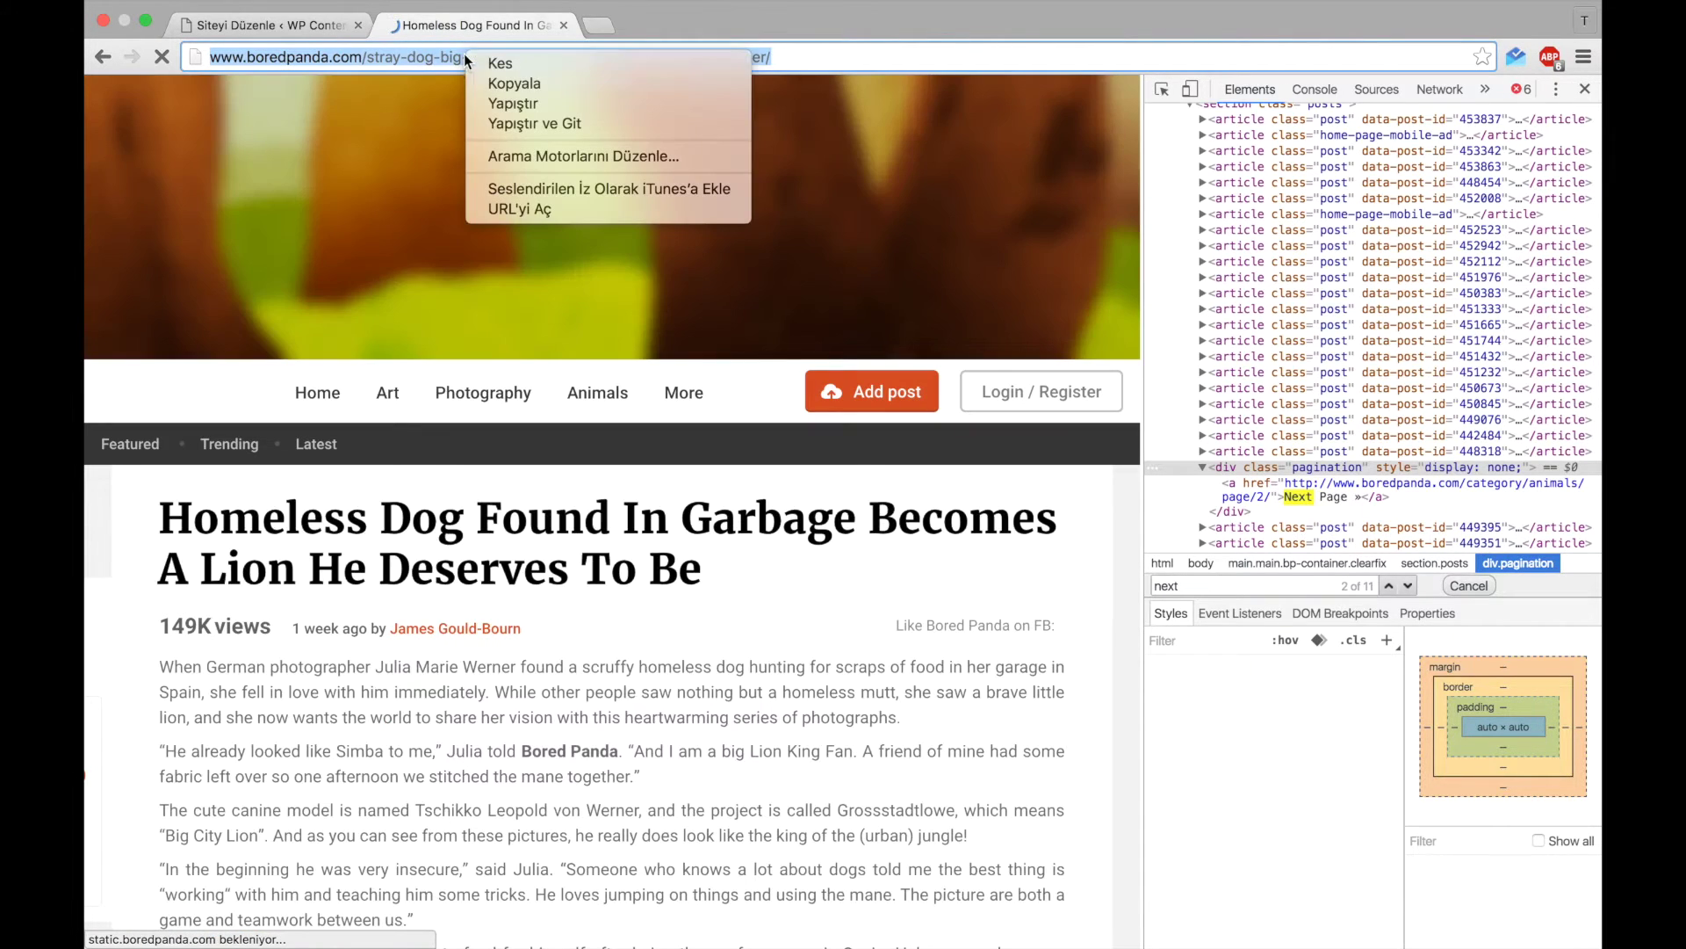
{"action": "left_click", "coordinate": [499, 84]}
{"action": "left_click", "coordinate": [292, 34]}
{"action": "left_click", "coordinate": [521, 367]}
{"action": "right_click", "coordinate": [521, 361]}
{"action": "left_click", "coordinate": [583, 459]}
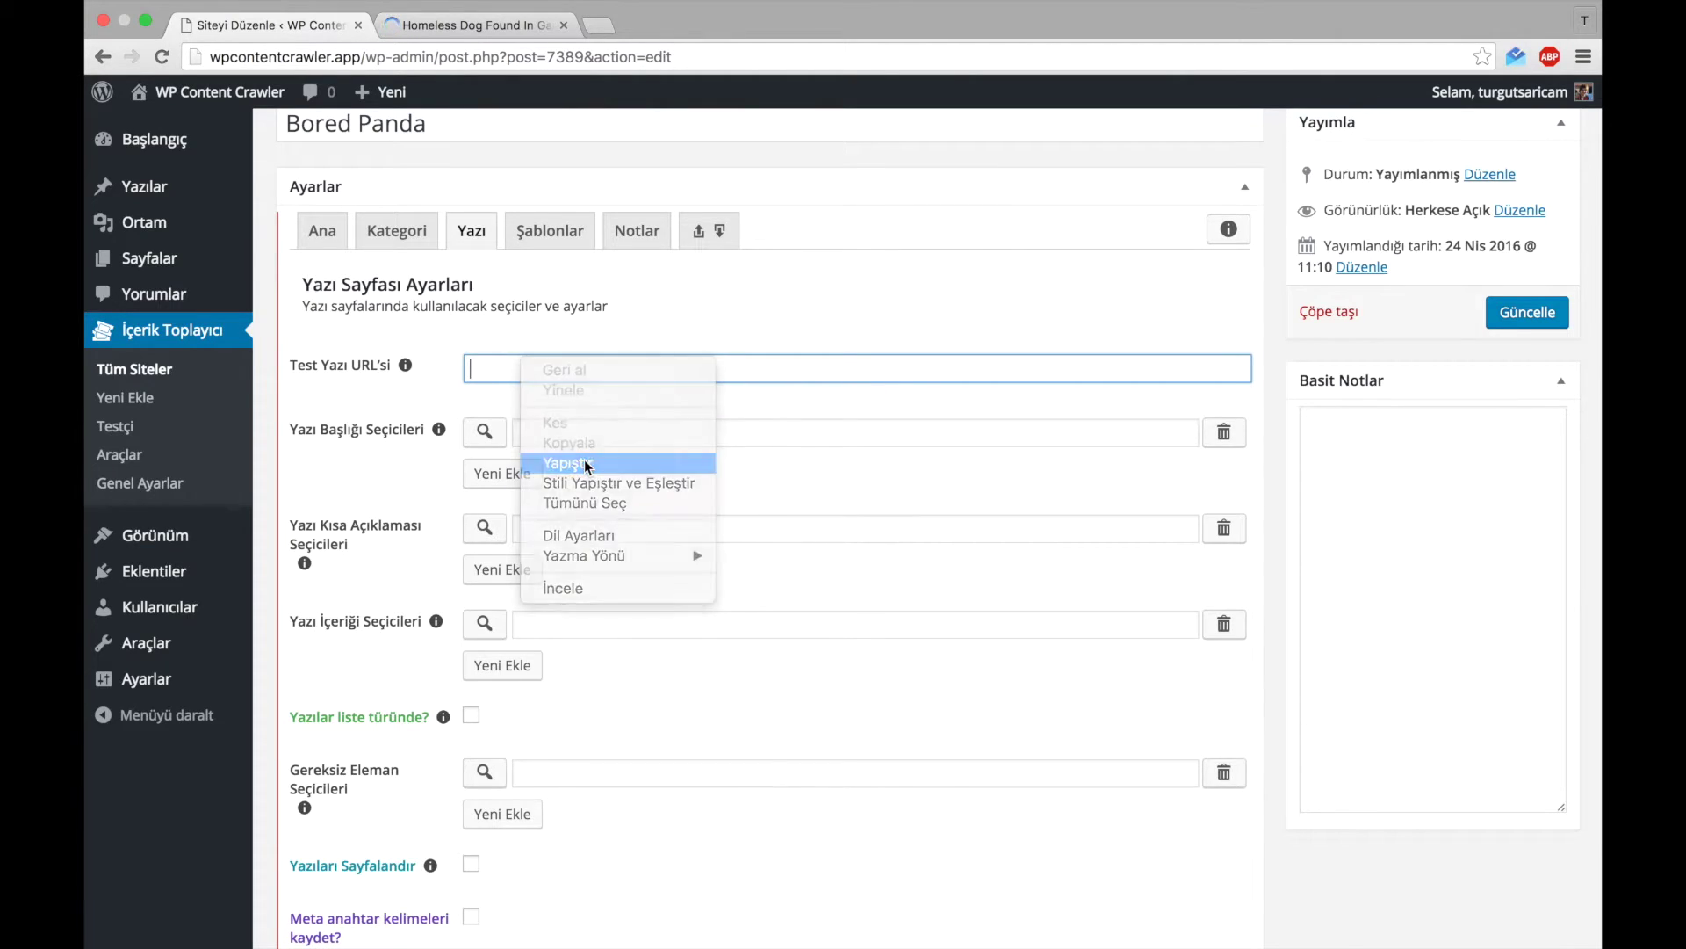
- Inspect the title heading of the homeless dog post to find its tag and class
{"action": "left_click", "coordinate": [582, 436]}
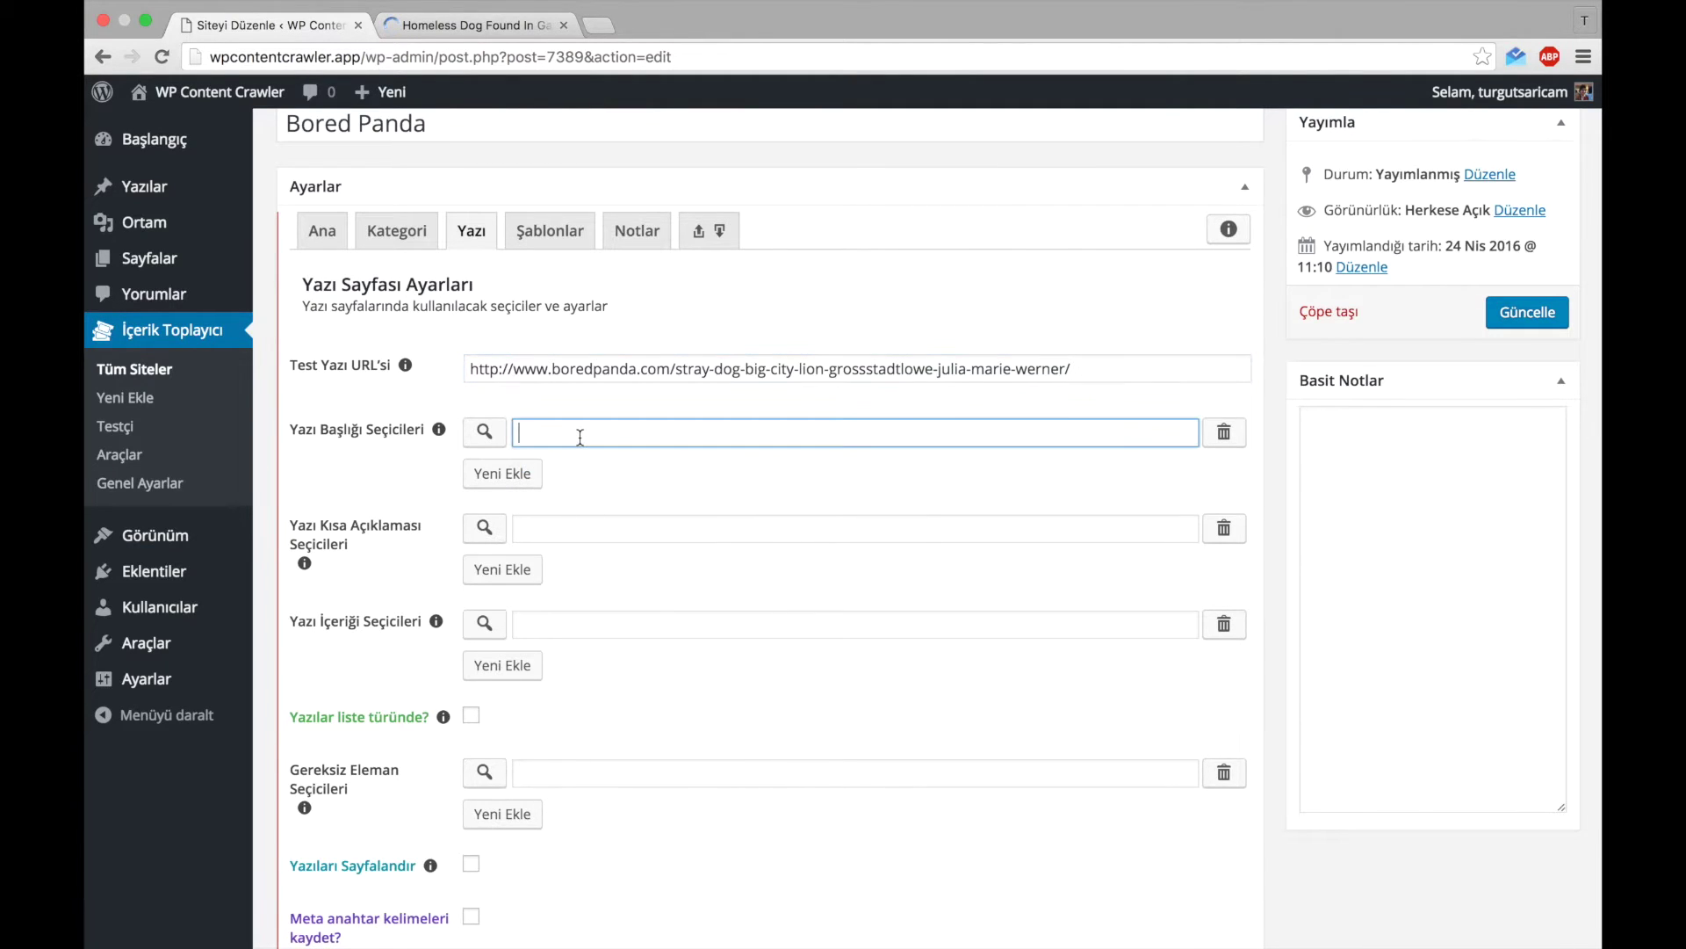
{"action": "left_click", "coordinate": [459, 35]}
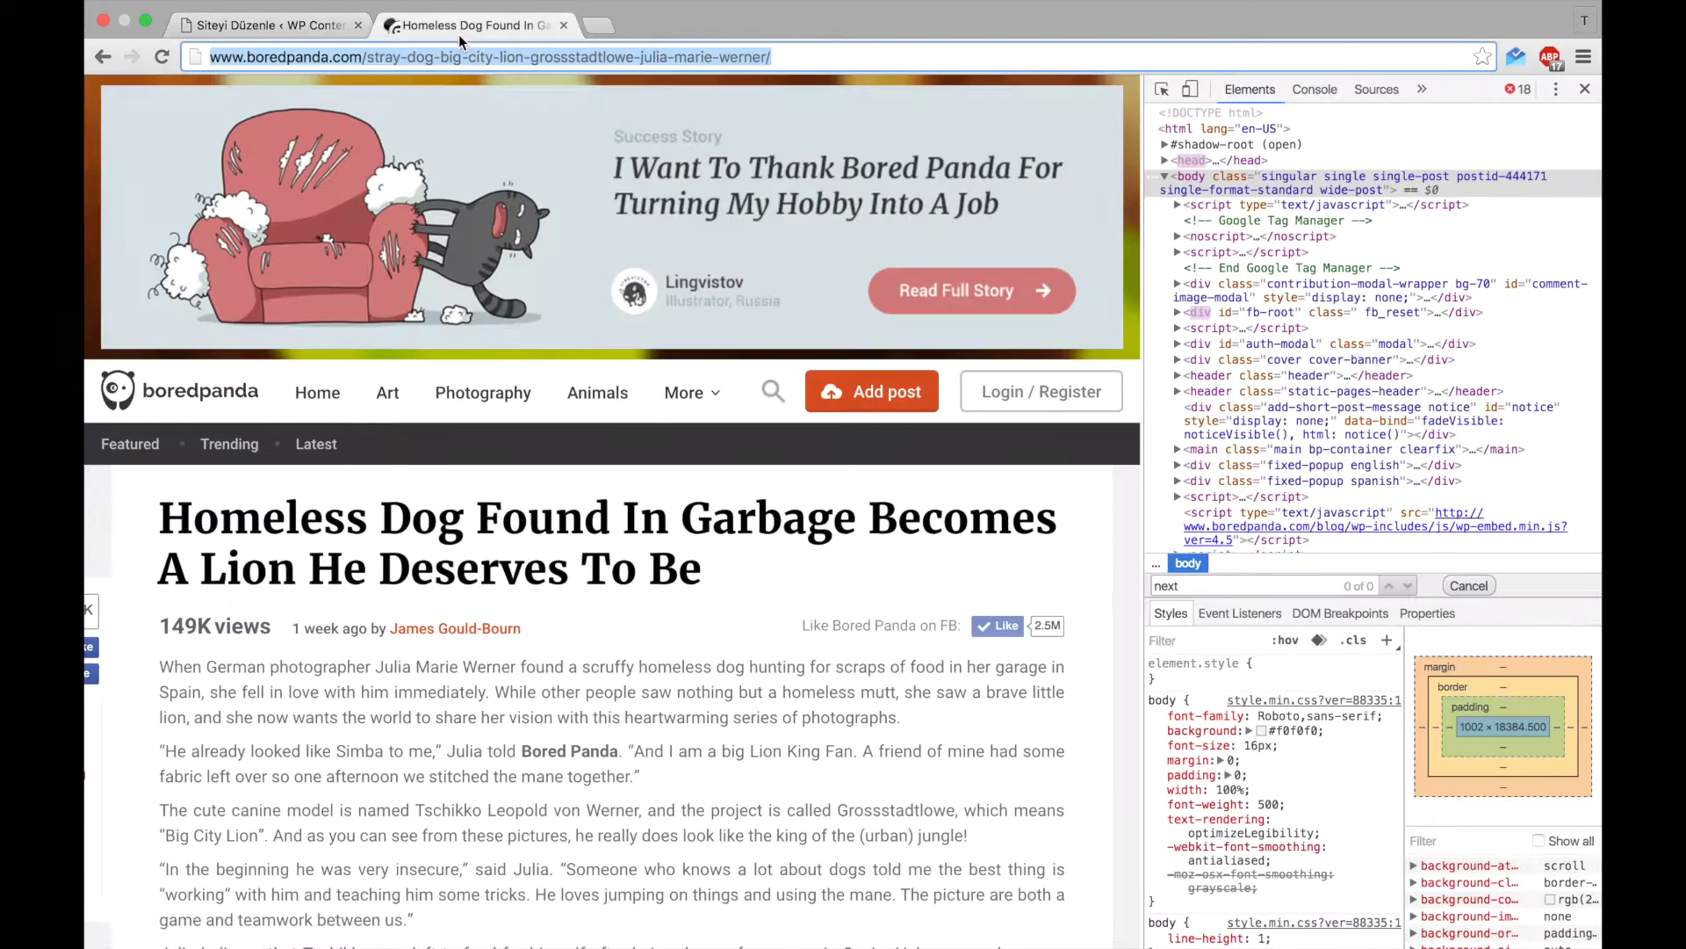
{"action": "left_click", "coordinate": [1161, 90]}
{"action": "left_click", "coordinate": [663, 549]}
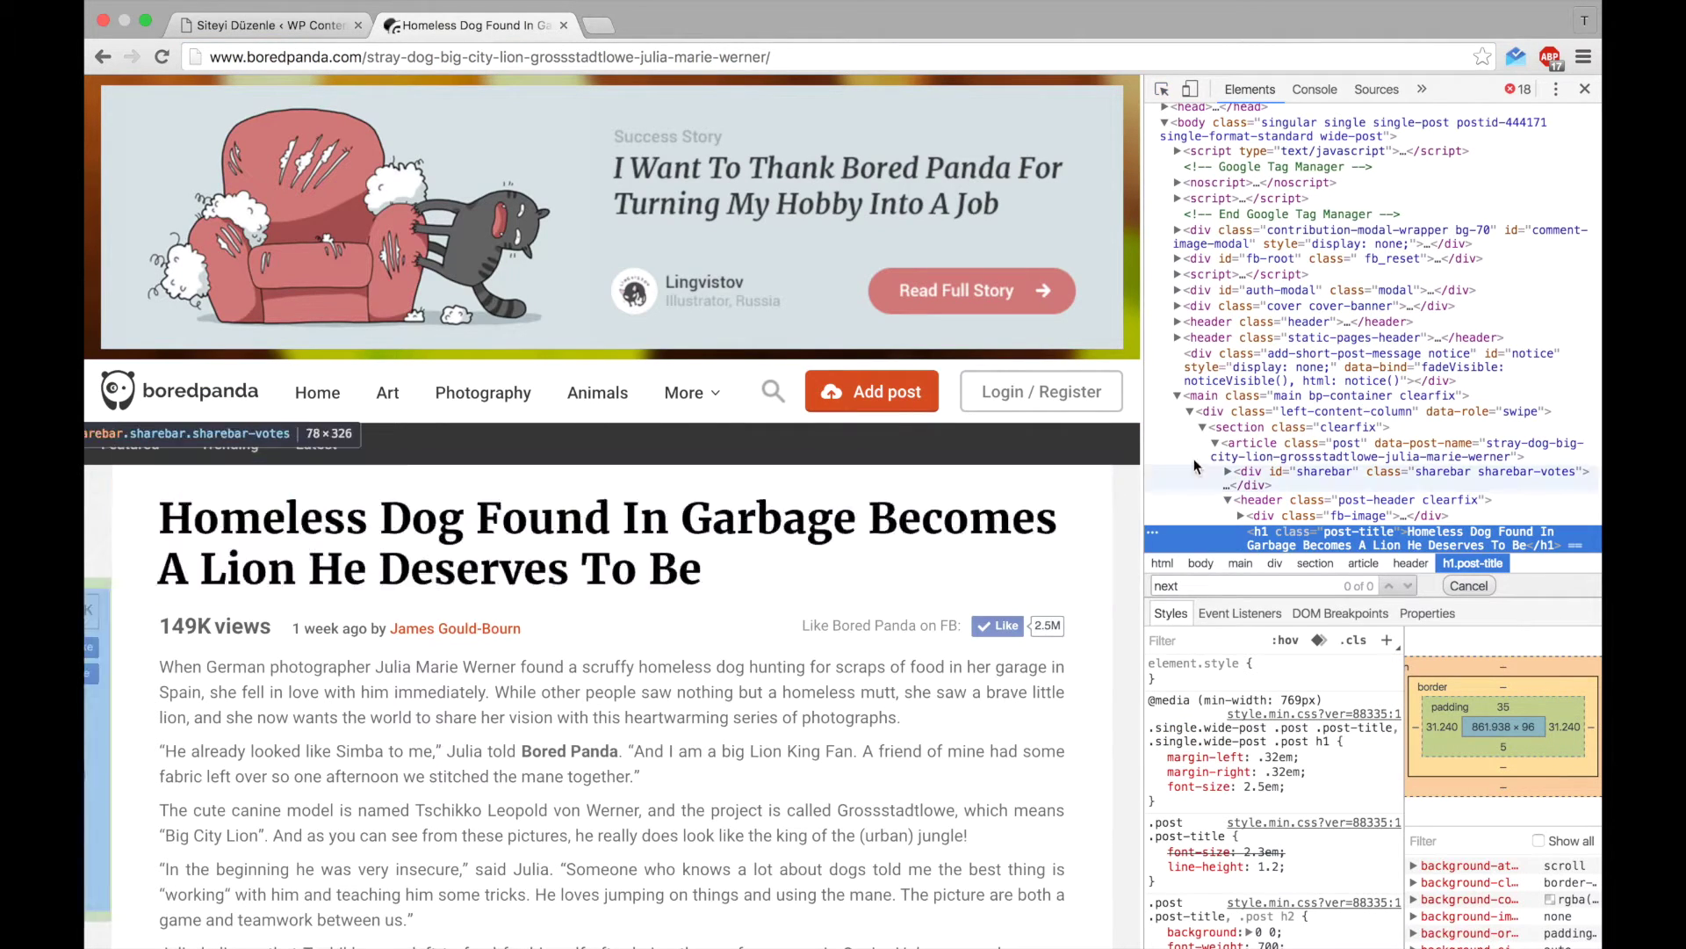
{"action": "scroll", "coordinate": [1183, 468], "scroll_direction": "down", "scroll_amount": 3}
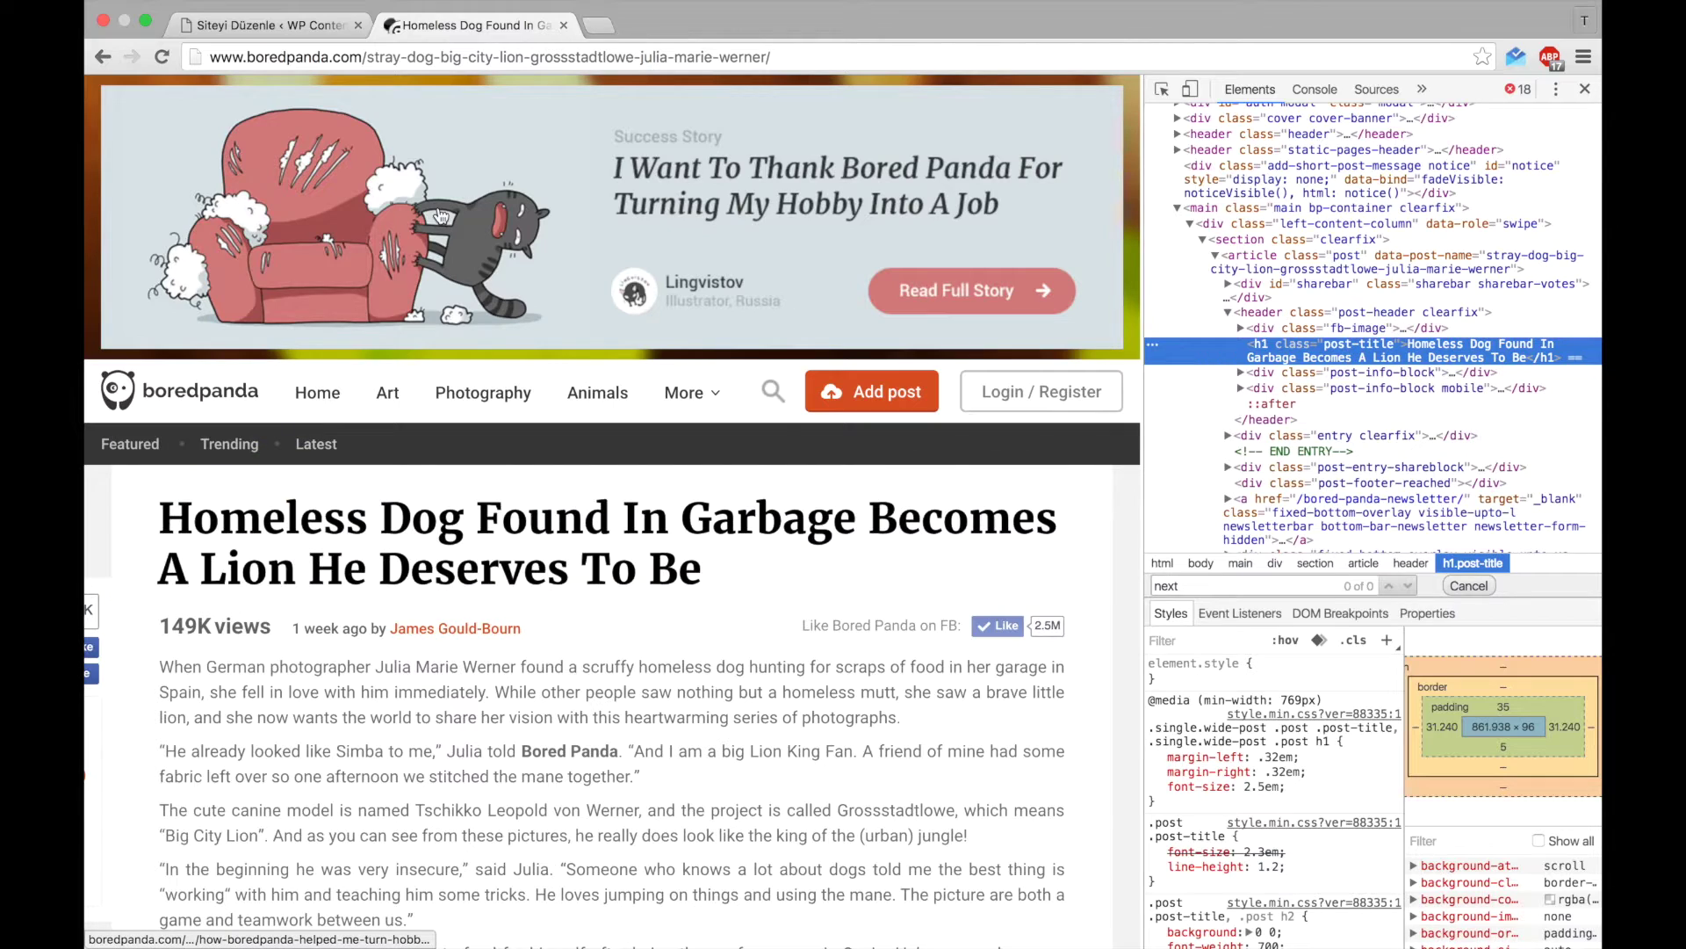
- Set the post title selector to "h1.post-title" and test it
{"action": "left_click", "coordinate": [263, 25]}
{"action": "type", "text": "h1.post-title"}
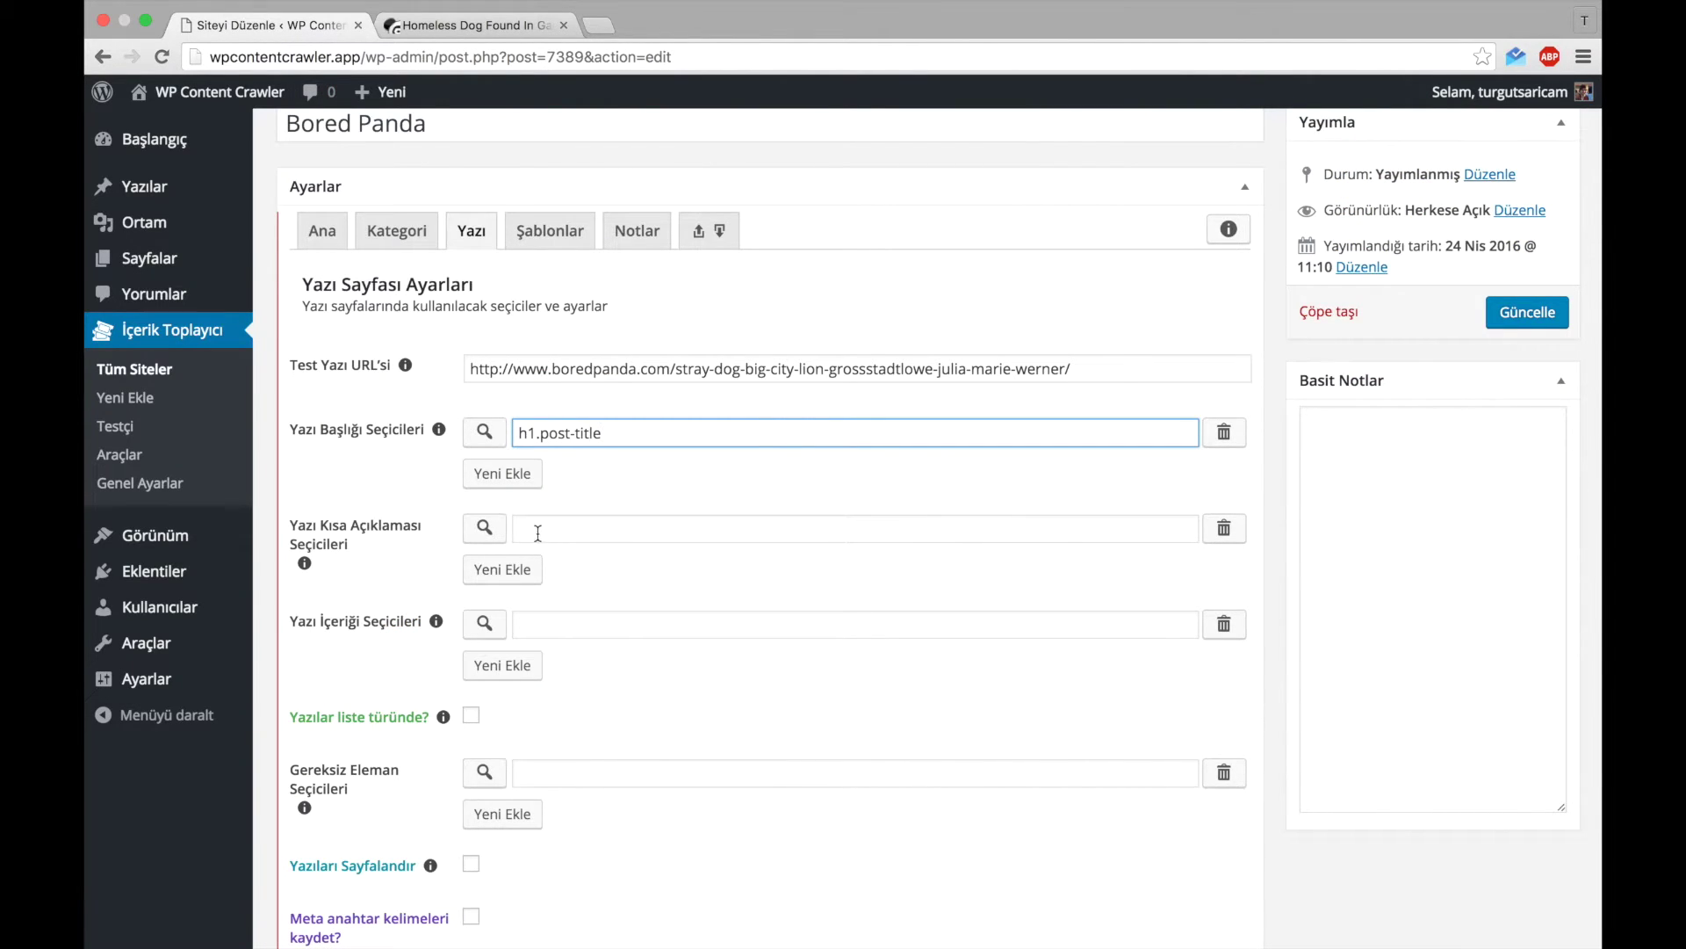
{"action": "left_click", "coordinate": [483, 437]}
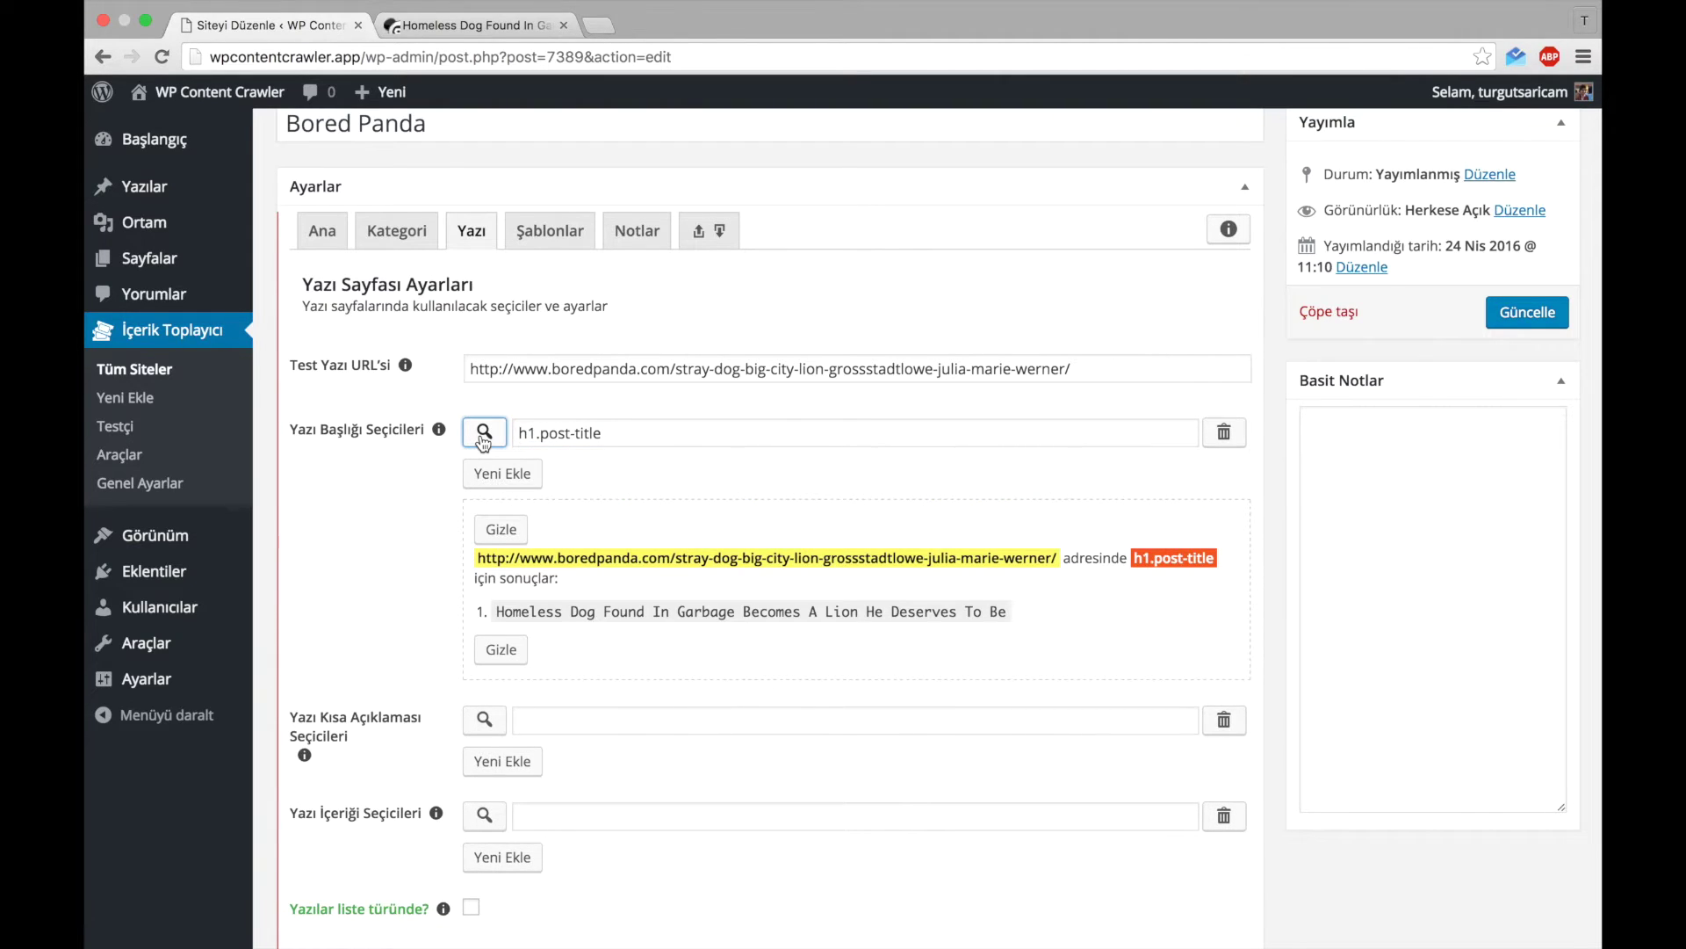
- Hide the title test results and inspect the article body of the homeless dog post to find its content container's classes
{"action": "left_click", "coordinate": [489, 530]}
{"action": "left_click", "coordinate": [576, 631]}
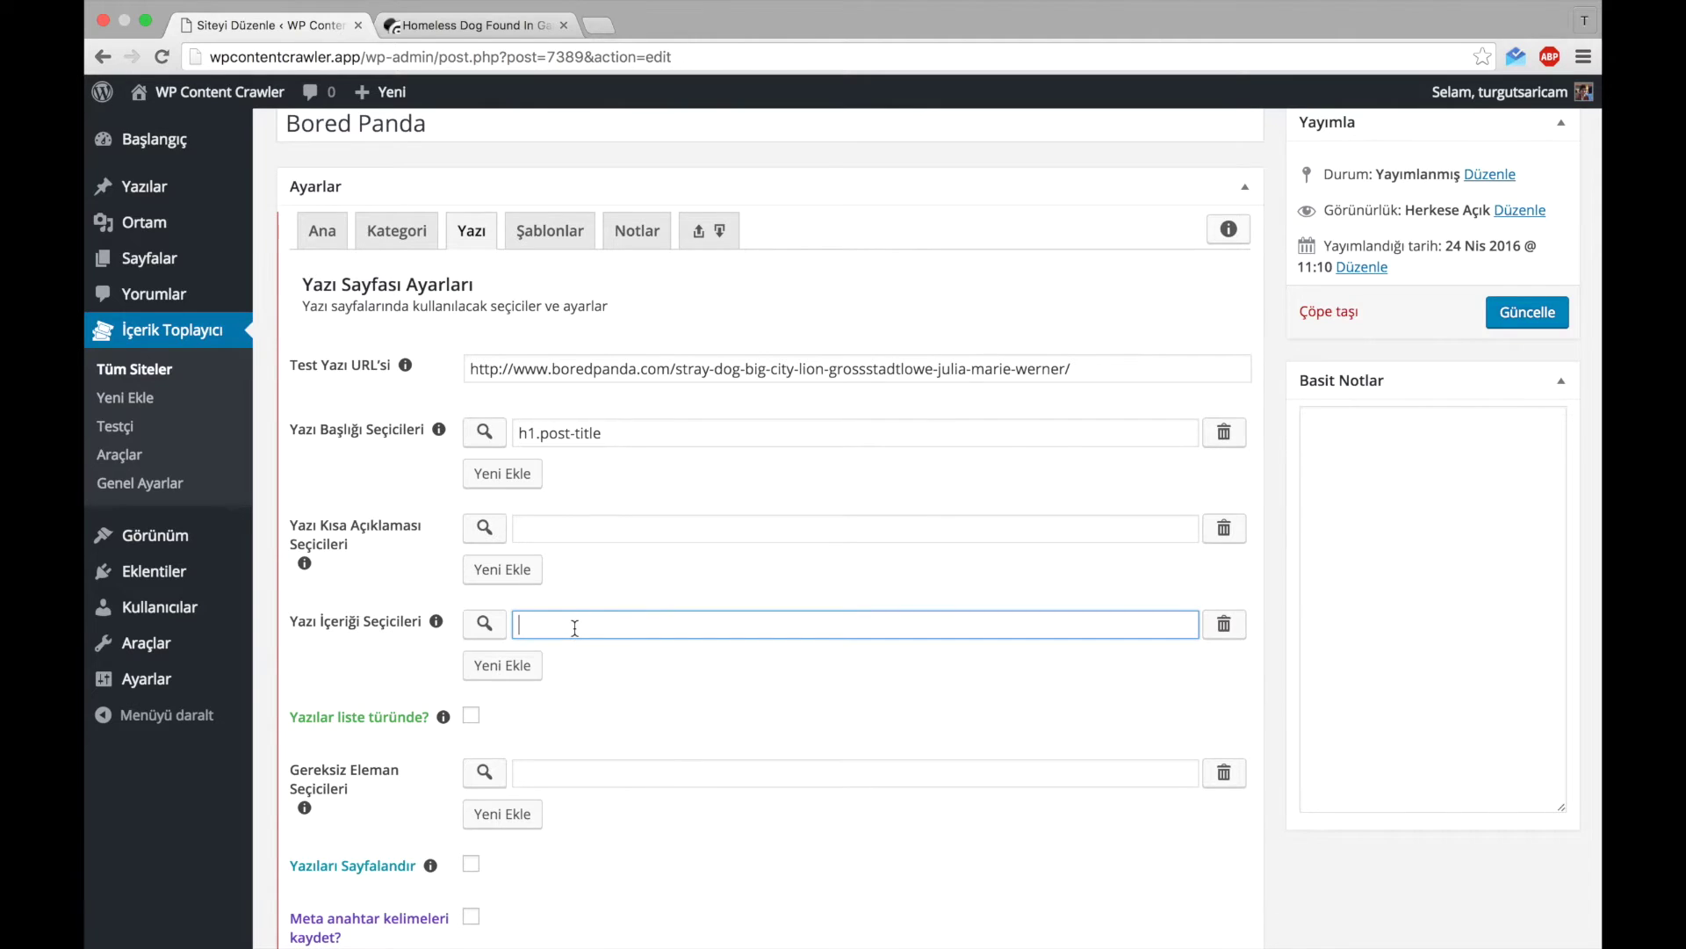
{"action": "left_click", "coordinate": [478, 26]}
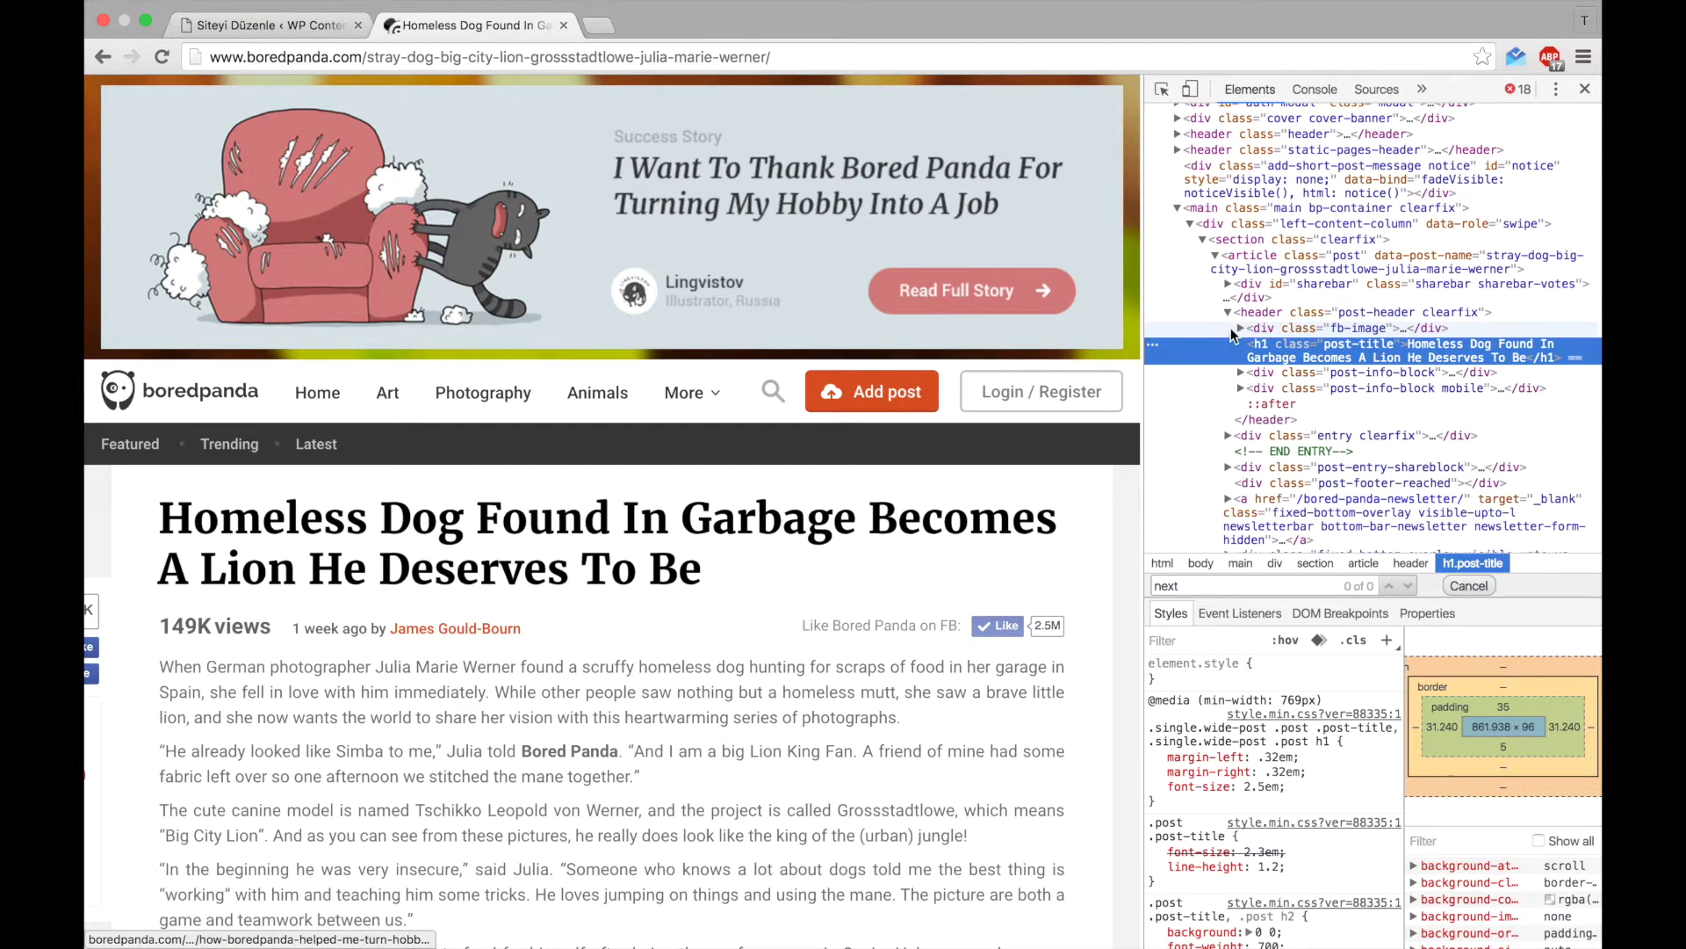
{"action": "left_click", "coordinate": [1162, 91]}
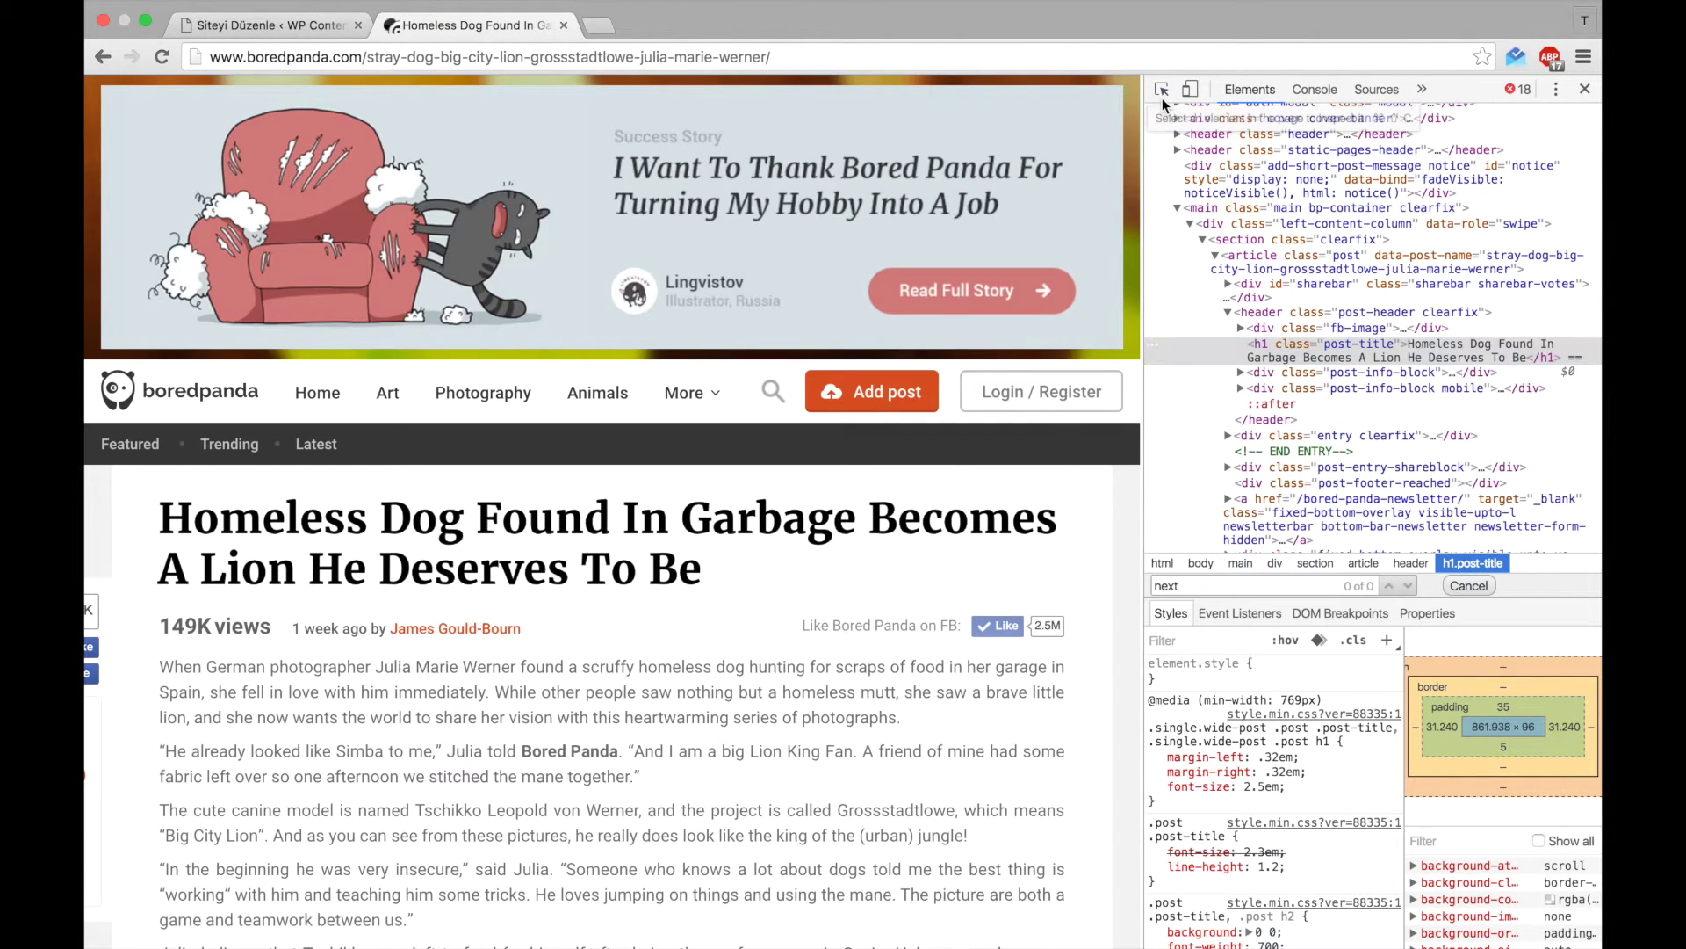
{"action": "scroll", "coordinate": [694, 684], "scroll_direction": "down", "scroll_amount": 4}
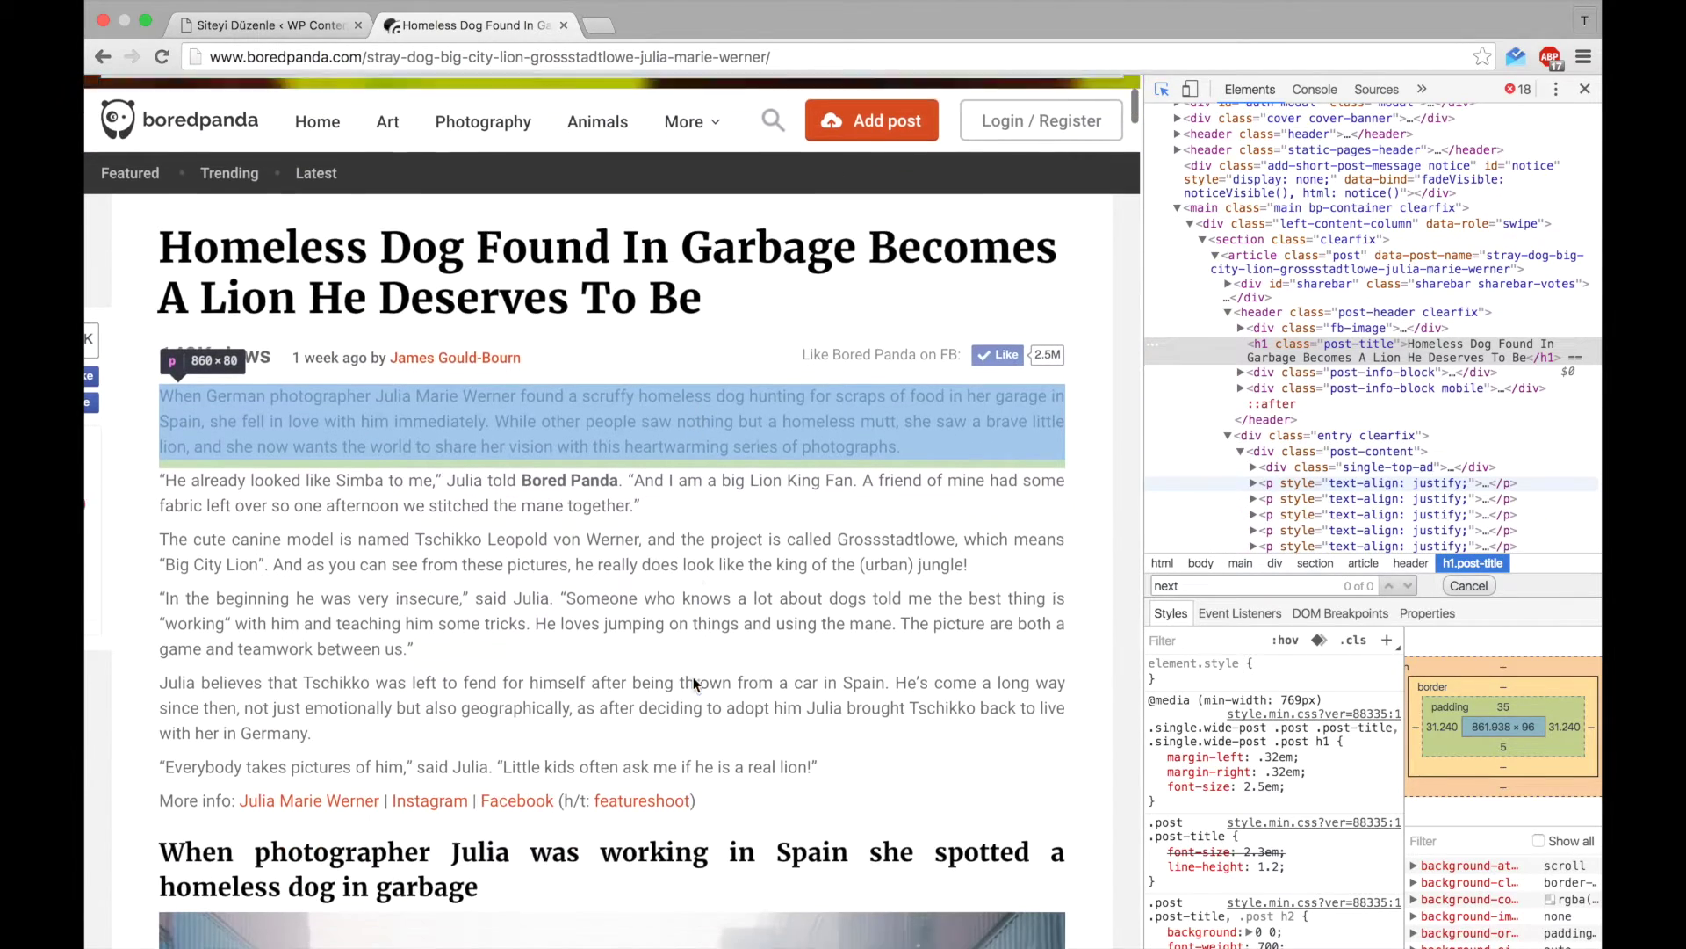
{"action": "left_click", "coordinate": [644, 533]}
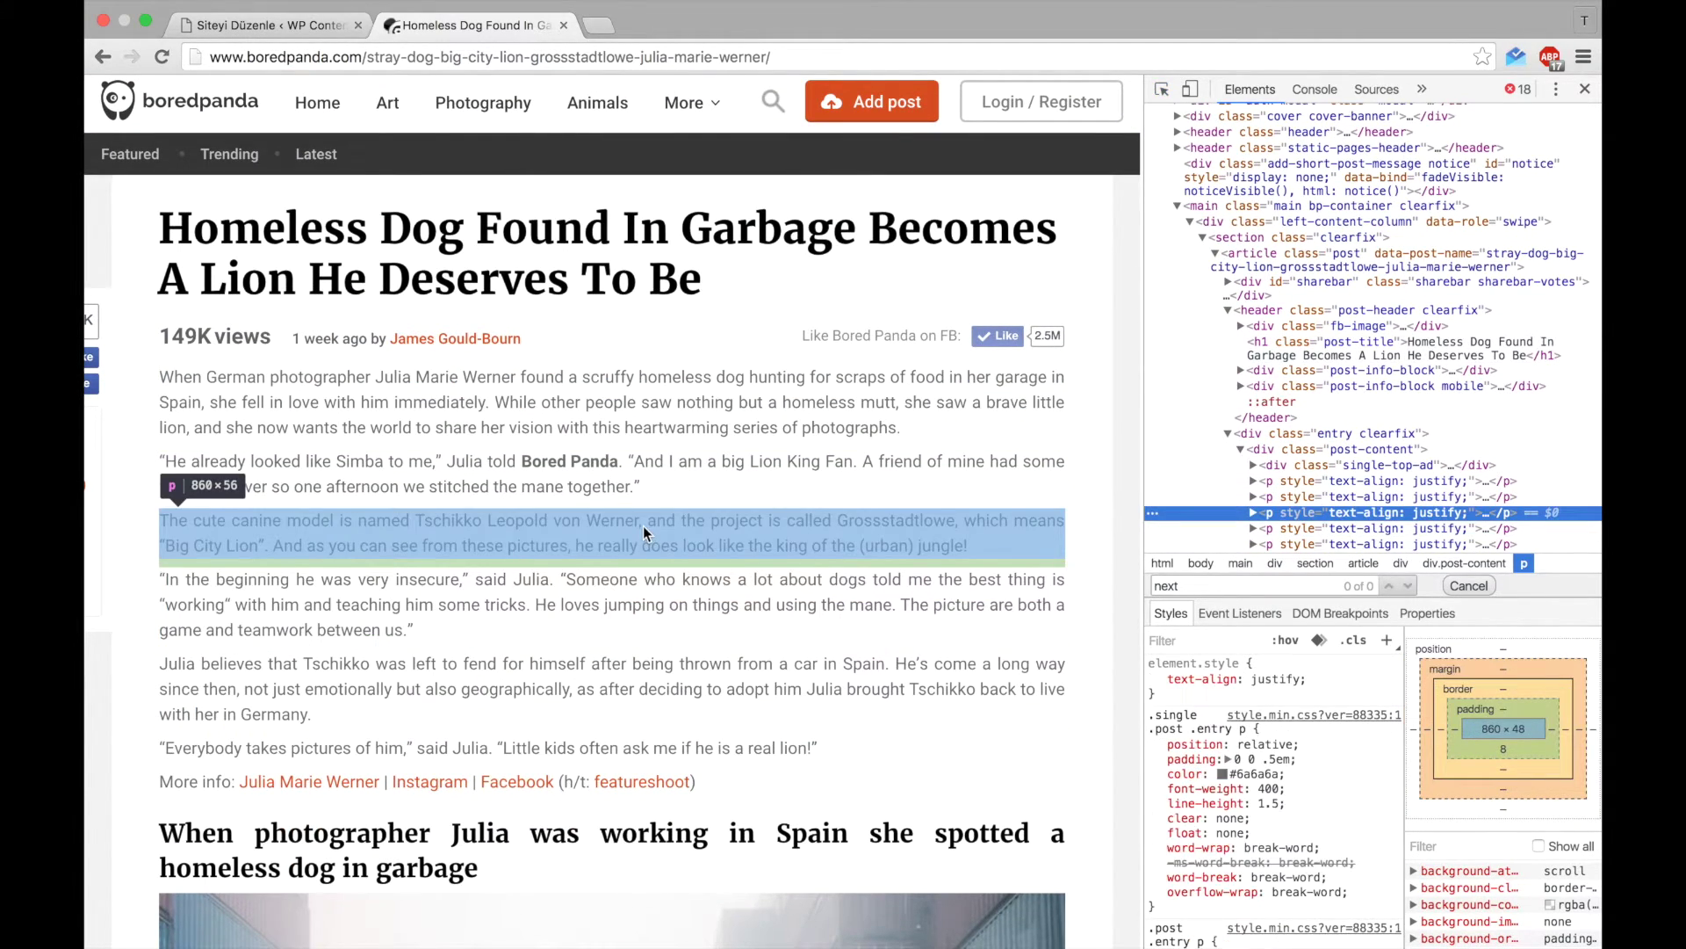
{"action": "scroll", "coordinate": [1257, 439], "scroll_direction": "down", "scroll_amount": 3}
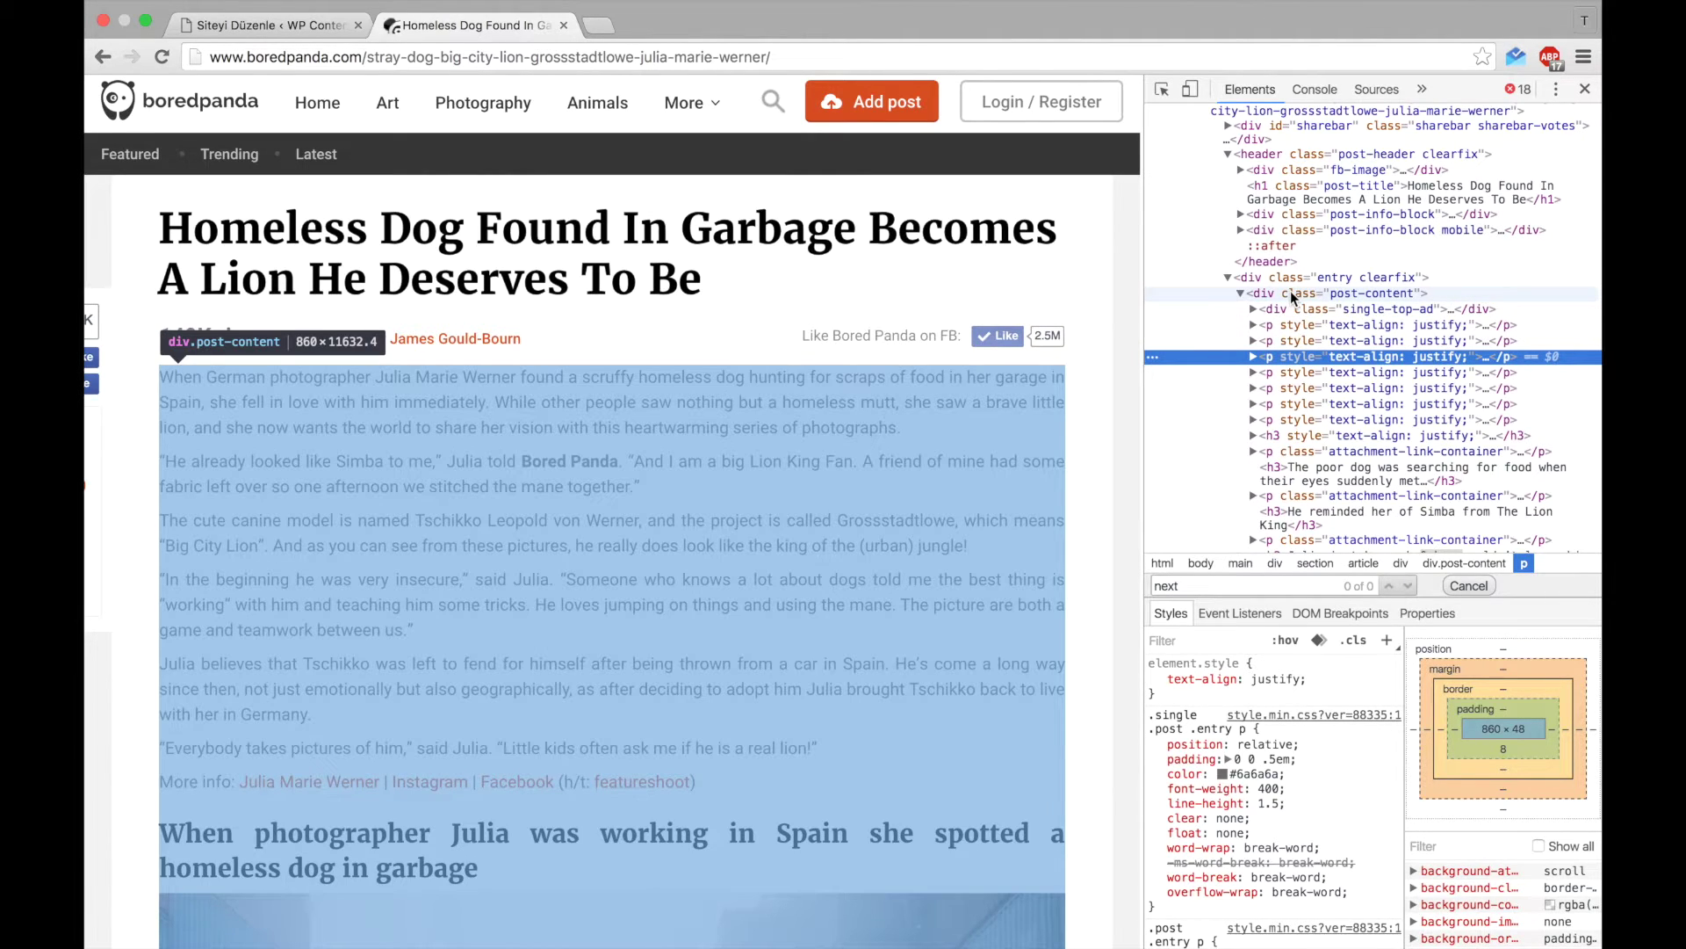
{"action": "left_click", "coordinate": [1289, 292]}
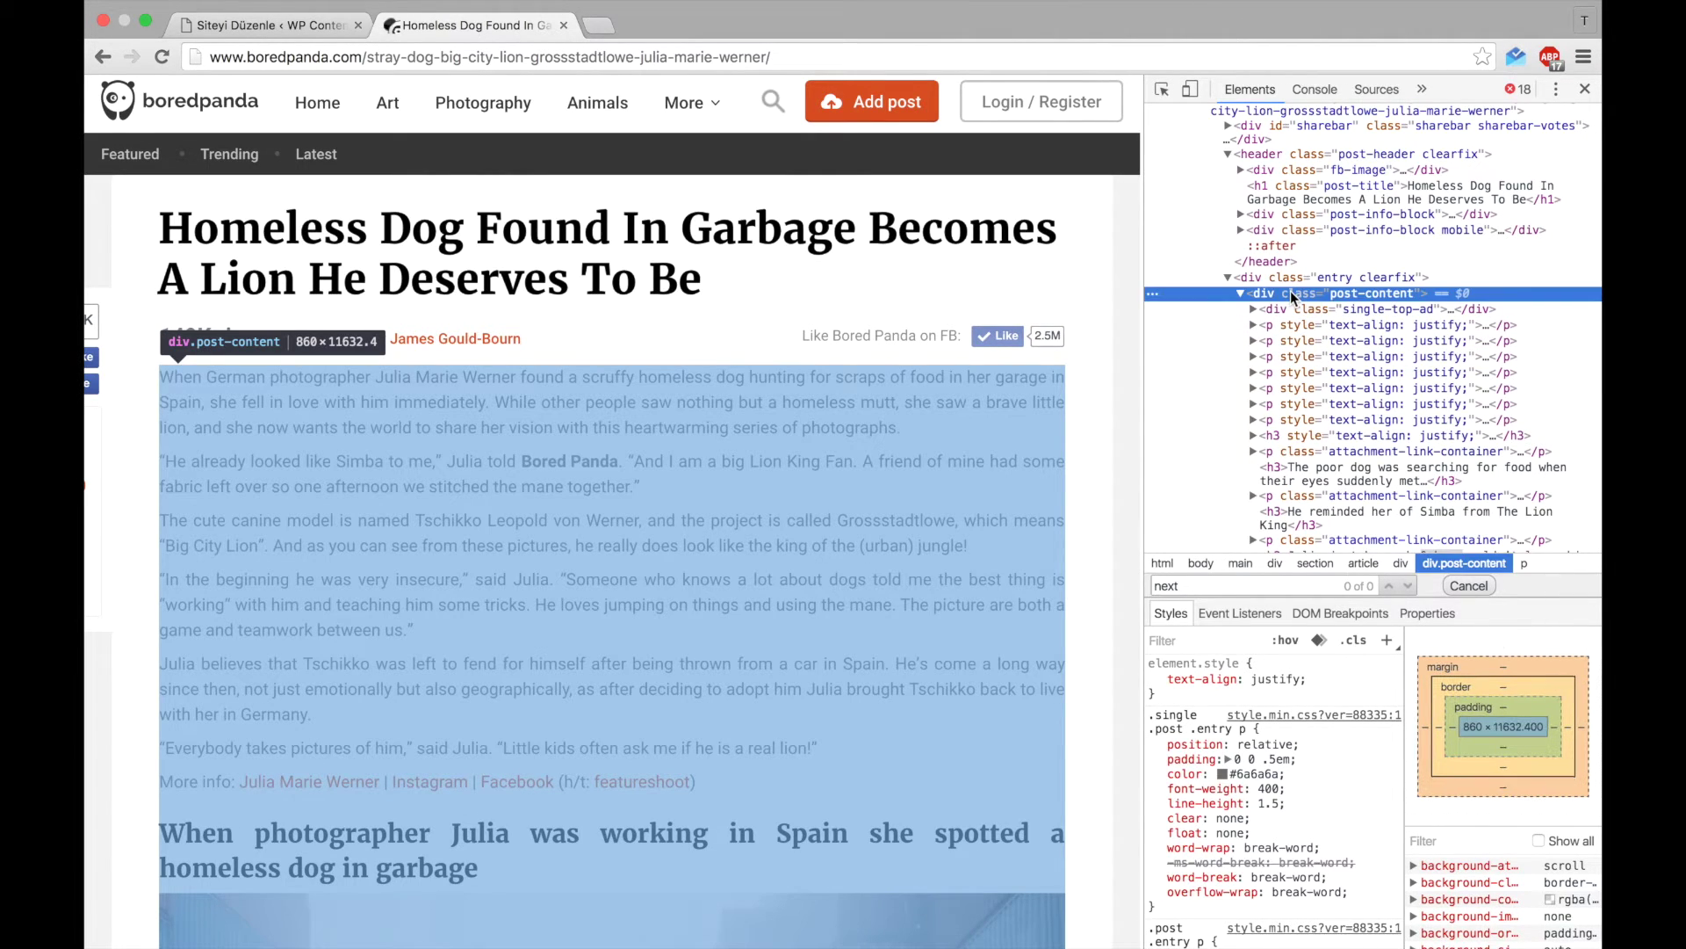
{"action": "left_click", "coordinate": [1278, 275]}
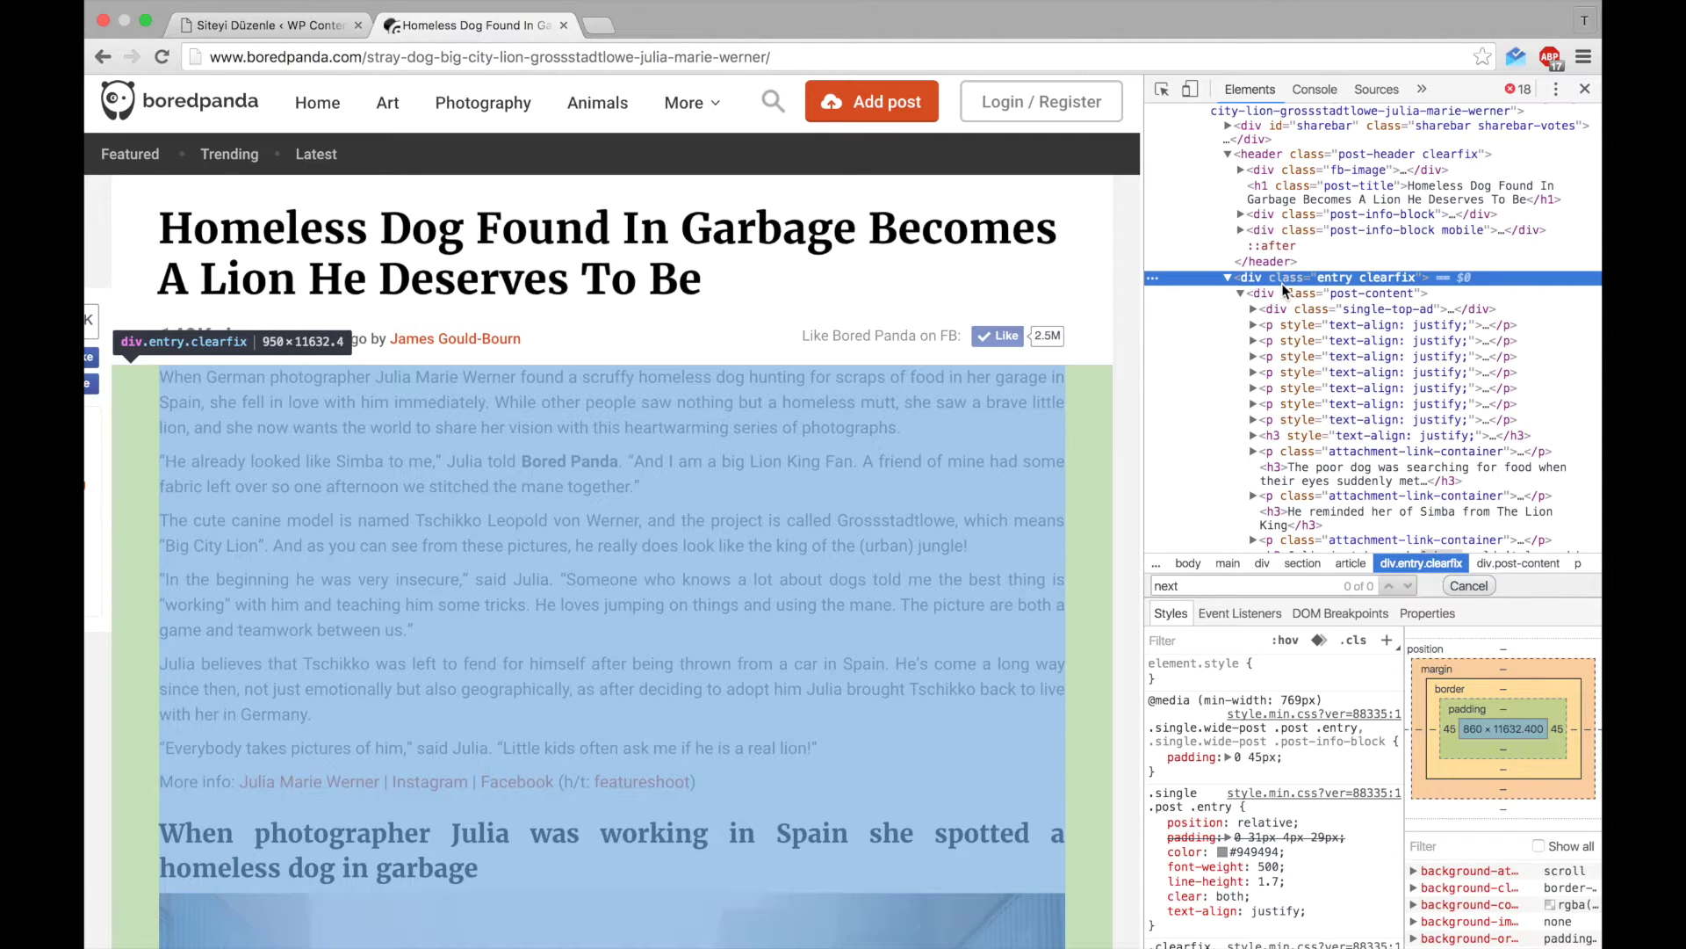
{"action": "left_click", "coordinate": [1283, 290]}
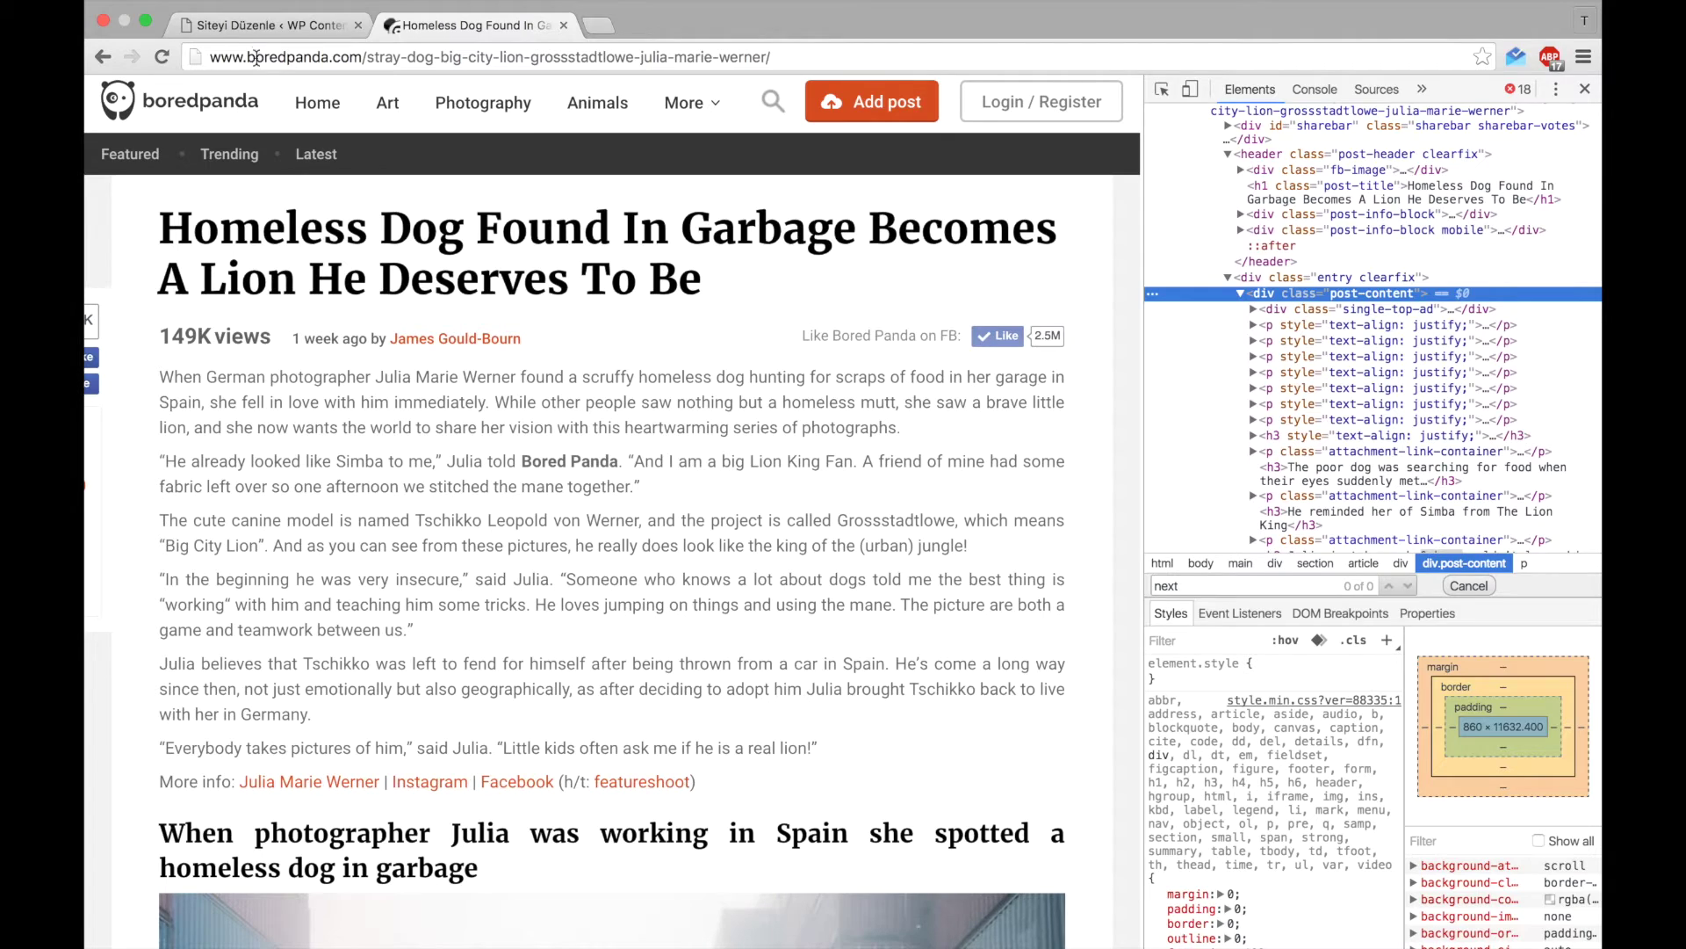
- Set the post content selector to ".entry > .post-content", test it and review the extracted HTML
{"action": "left_click", "coordinate": [255, 27]}
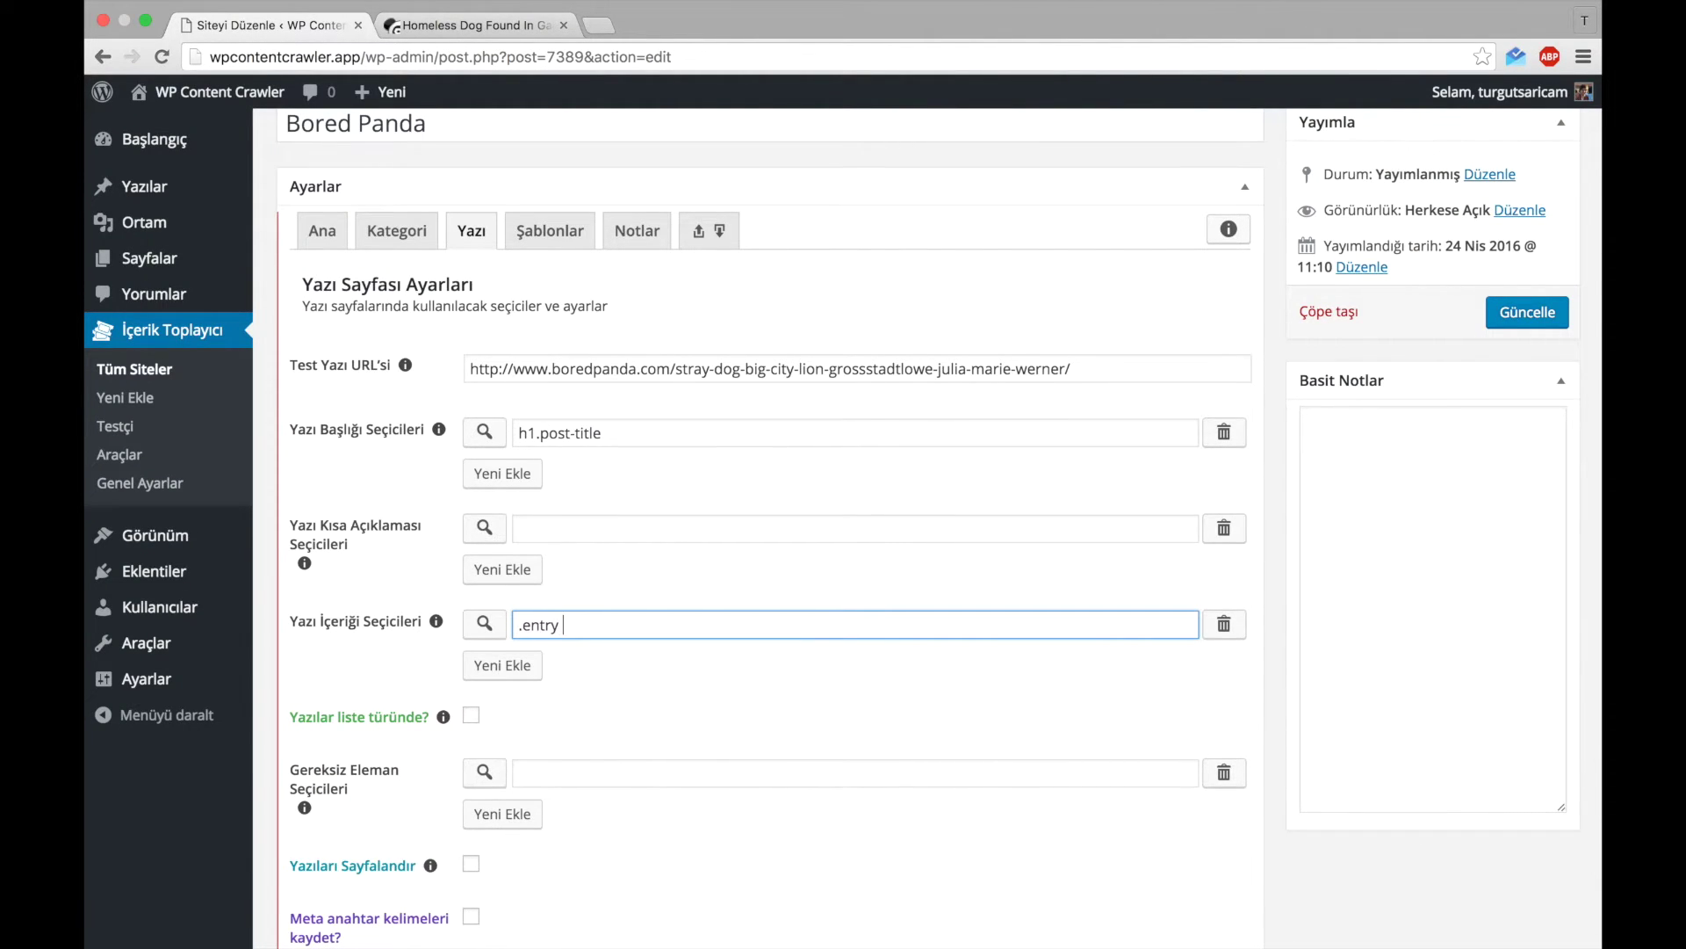
{"action": "type", "text": ".entry > .post-content"}
{"action": "left_click", "coordinate": [484, 623]}
{"action": "scroll", "coordinate": [392, 683], "scroll_direction": "down", "scroll_amount": 3}
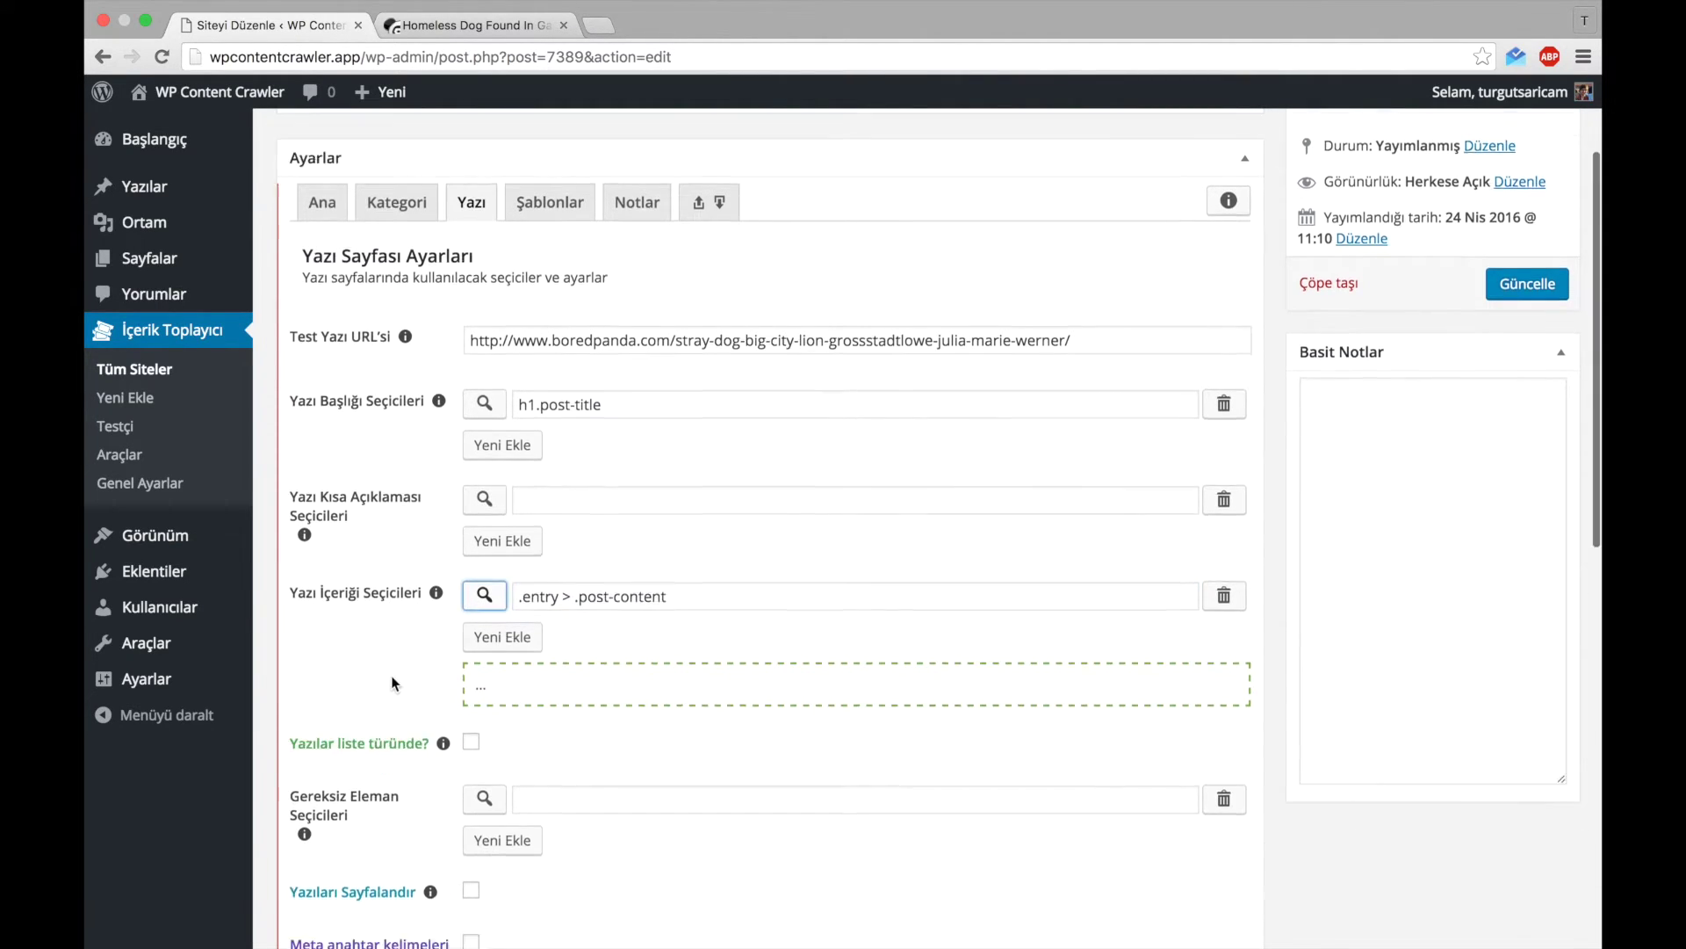
{"action": "scroll", "coordinate": [426, 610], "scroll_direction": "down", "scroll_amount": 3}
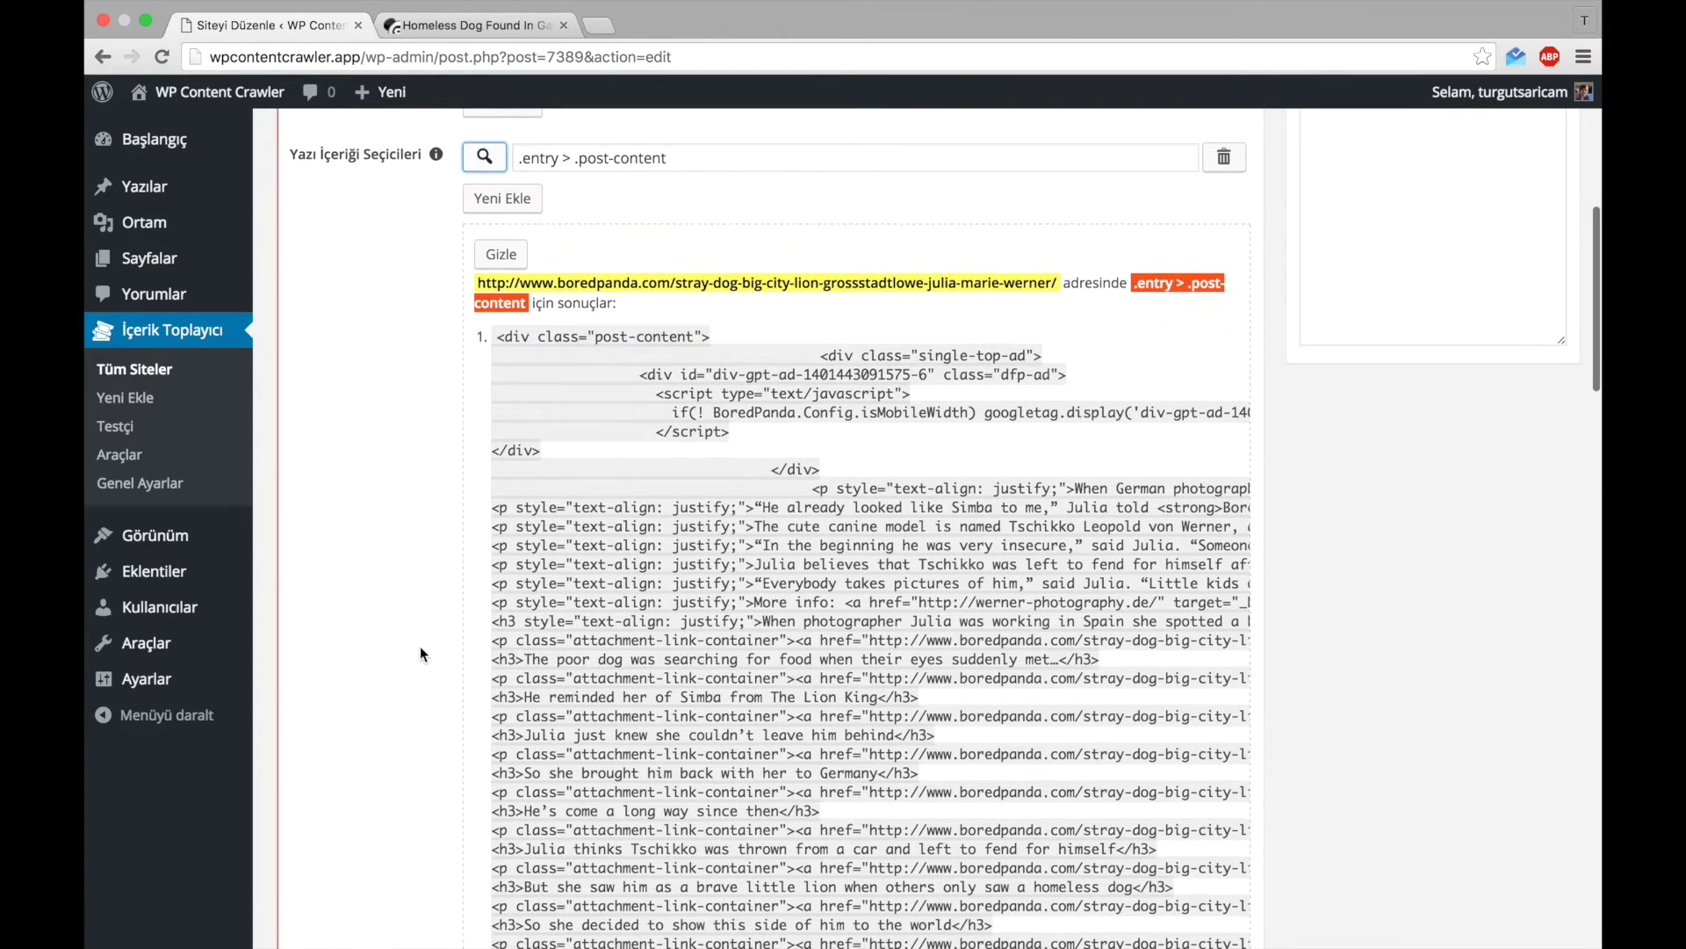
{"action": "scroll", "coordinate": [664, 641], "scroll_direction": "down", "scroll_amount": 5}
{"action": "scroll", "coordinate": [664, 641], "scroll_direction": "up", "scroll_amount": 4}
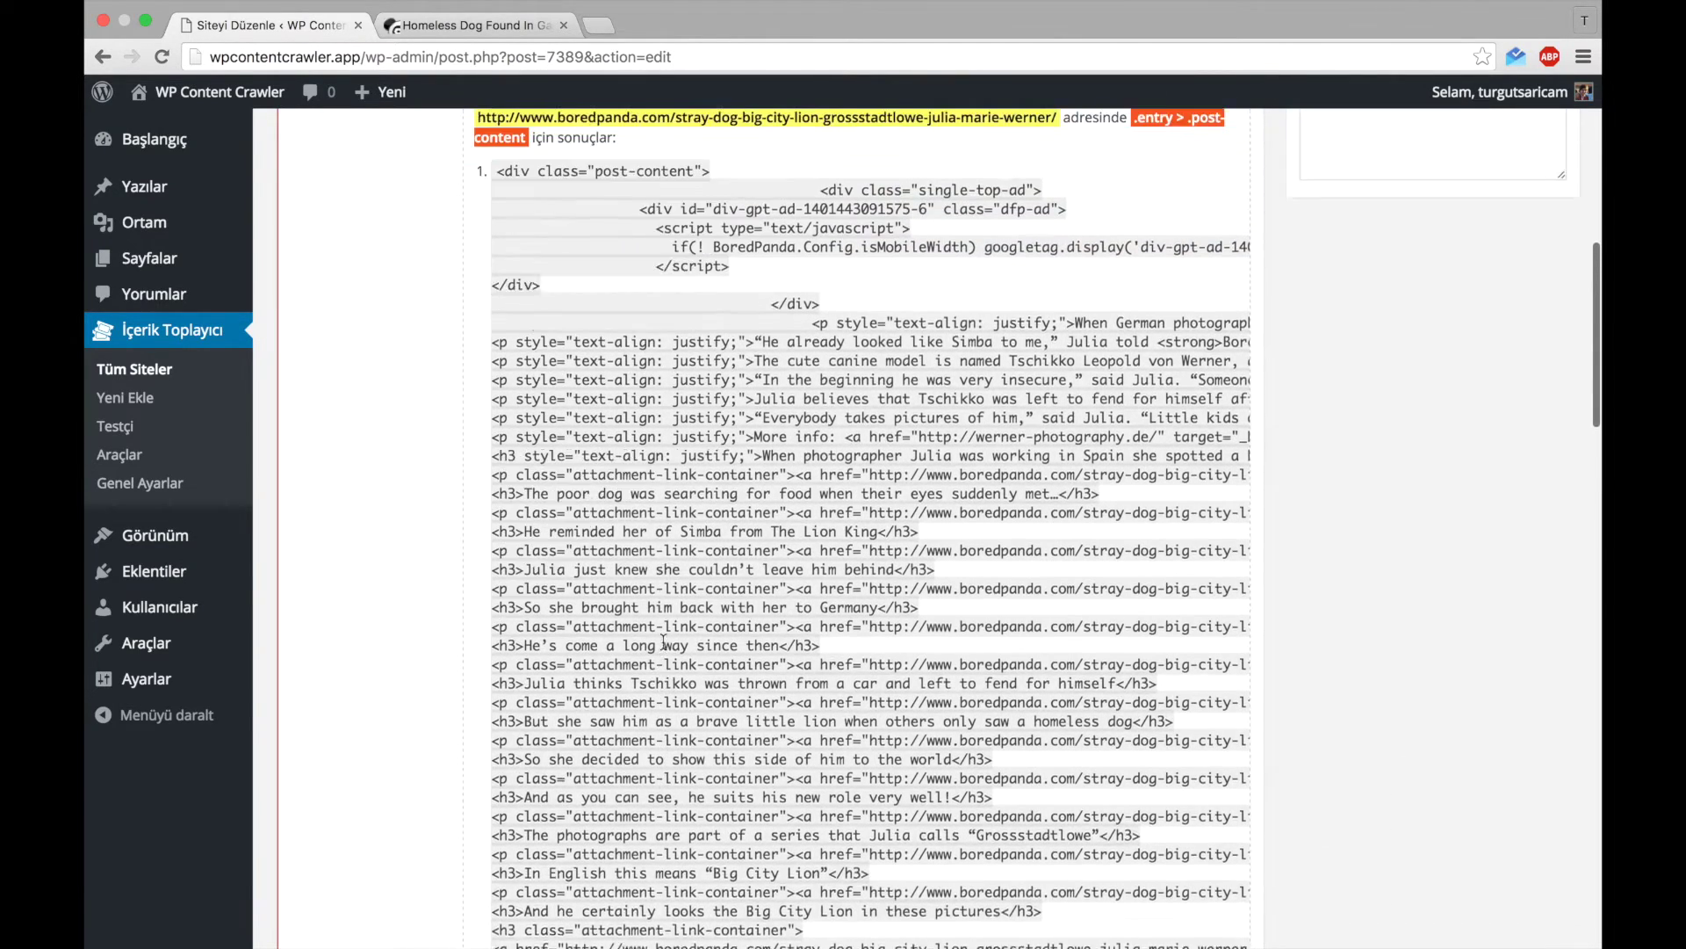
{"action": "scroll", "coordinate": [676, 316], "scroll_direction": "up", "scroll_amount": 2}
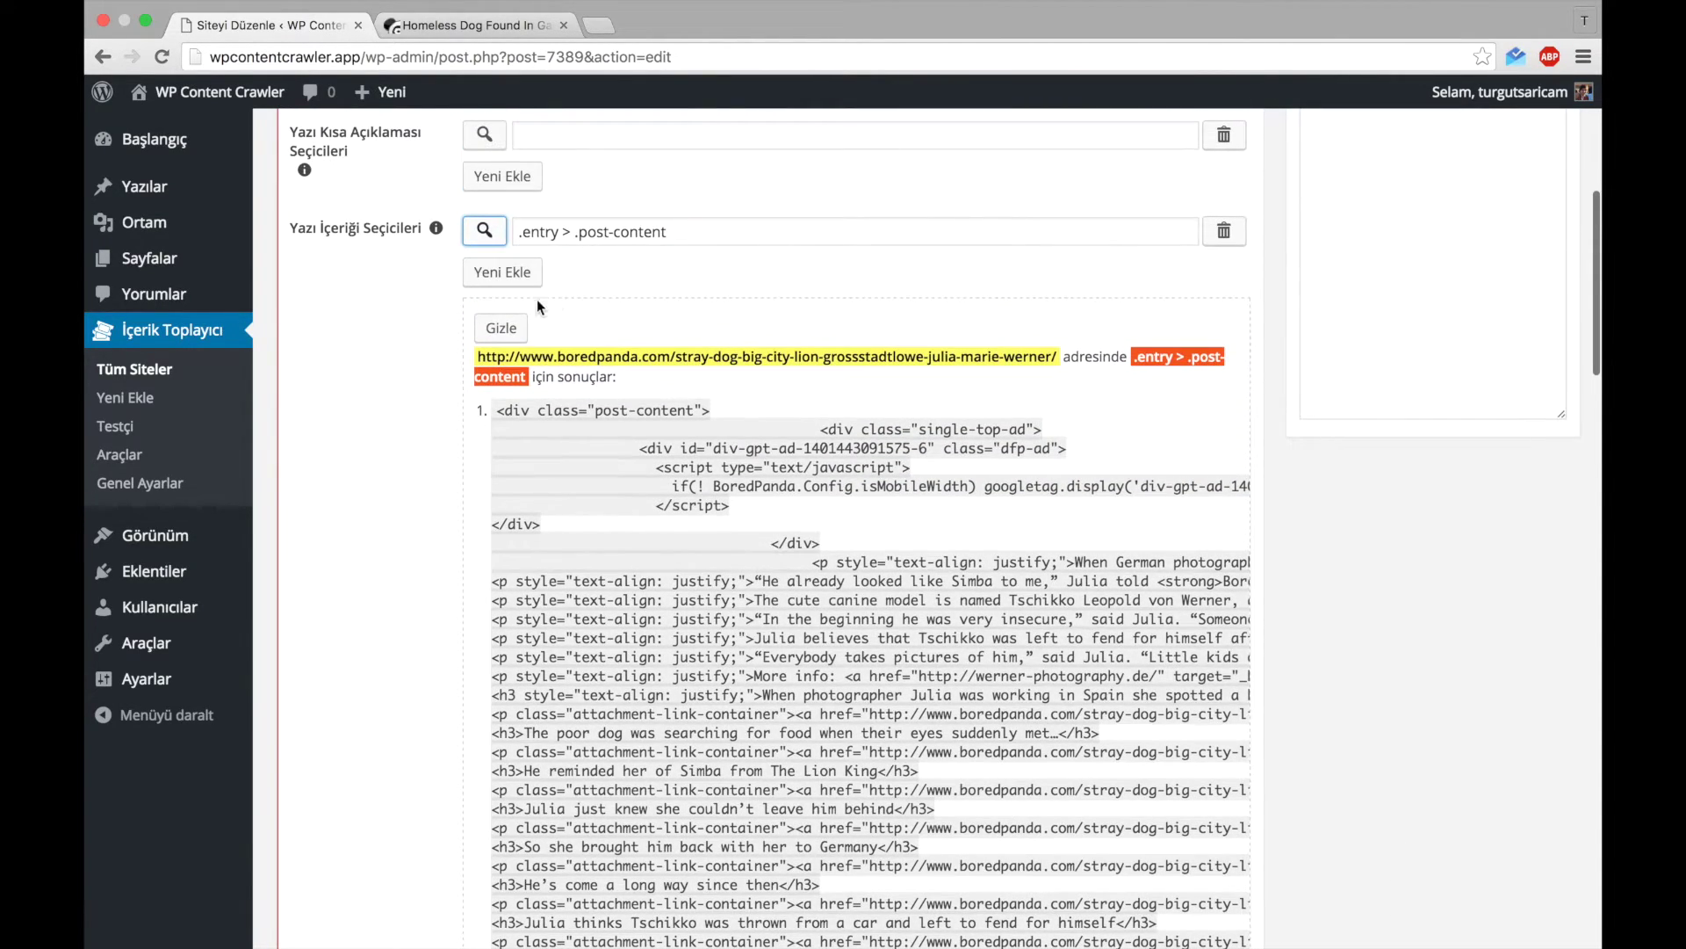
- Hide the content test results and set the unnecessary element selector to "script"
{"action": "left_click", "coordinate": [503, 325]}
{"action": "left_click", "coordinate": [561, 380]}
{"action": "type", "text": "script"}
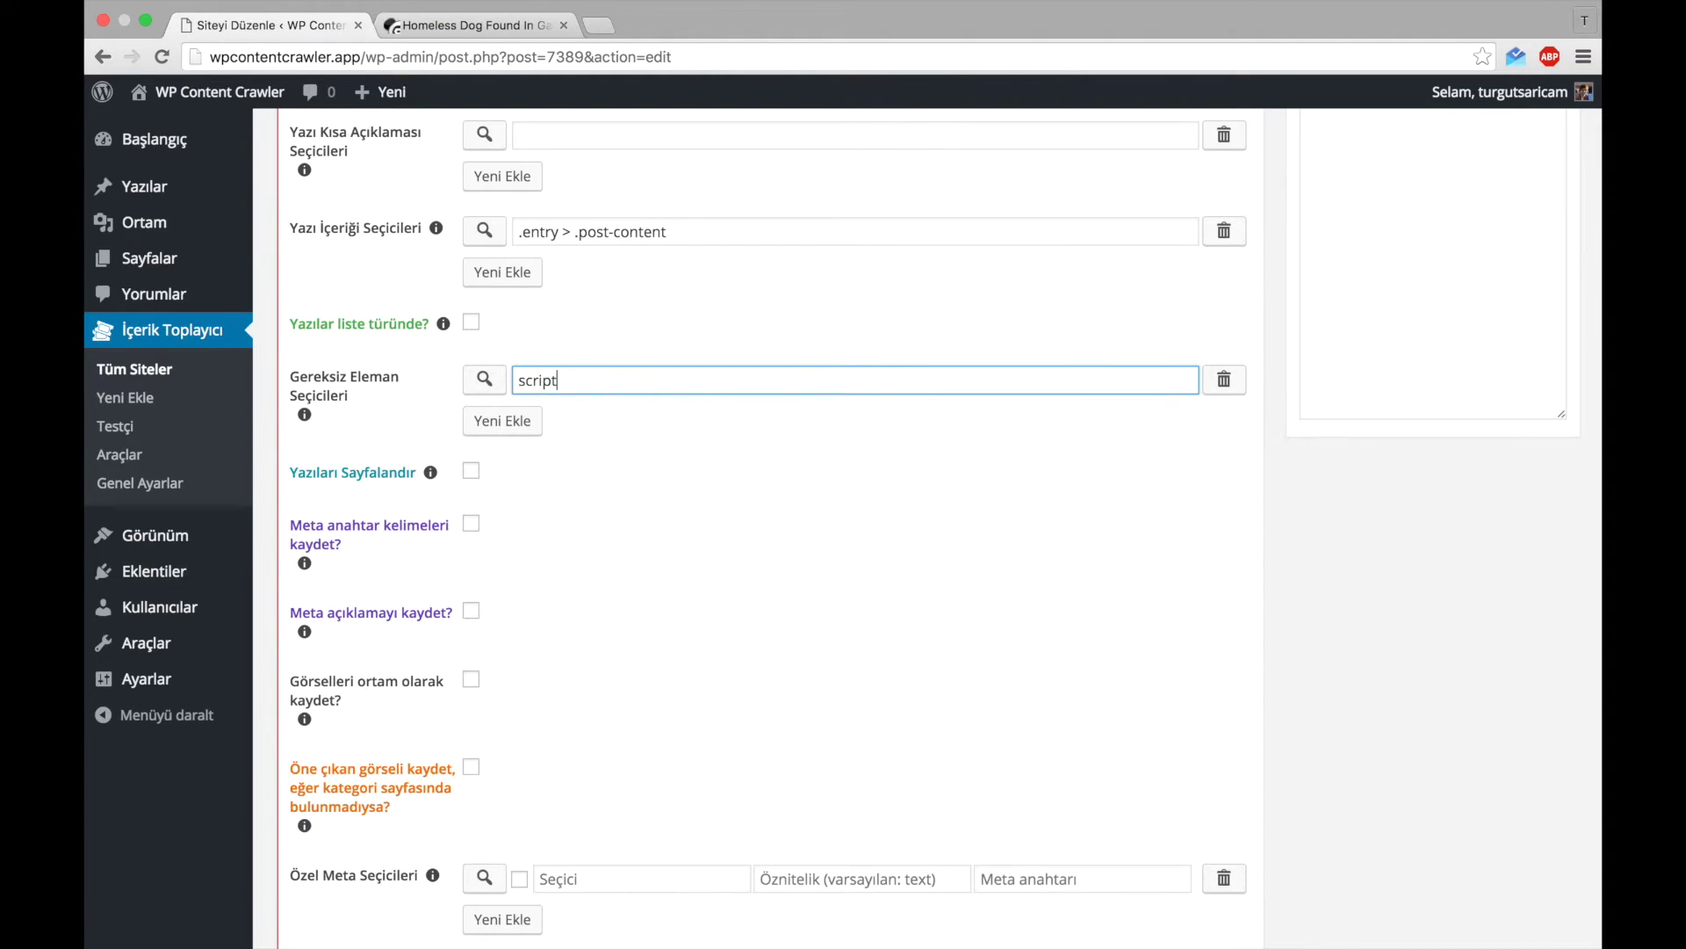
- Enable saving the meta keywords and the meta description for posts
{"action": "scroll", "coordinate": [575, 527], "scroll_direction": "down", "scroll_amount": 2}
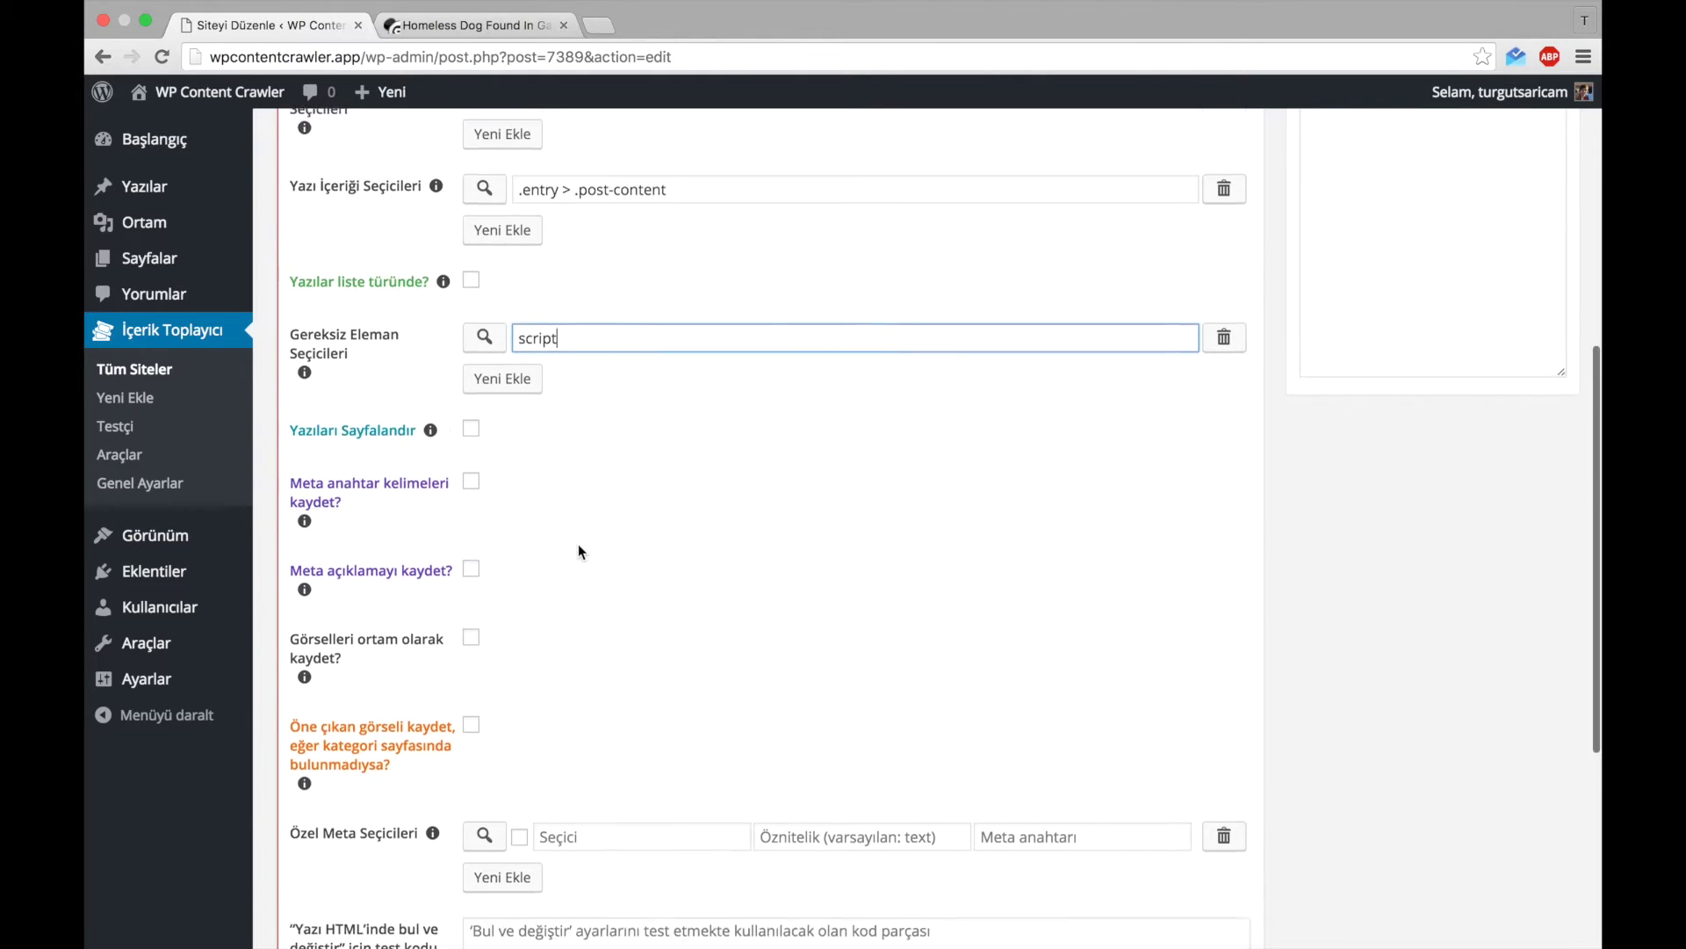
{"action": "left_click", "coordinate": [383, 439]}
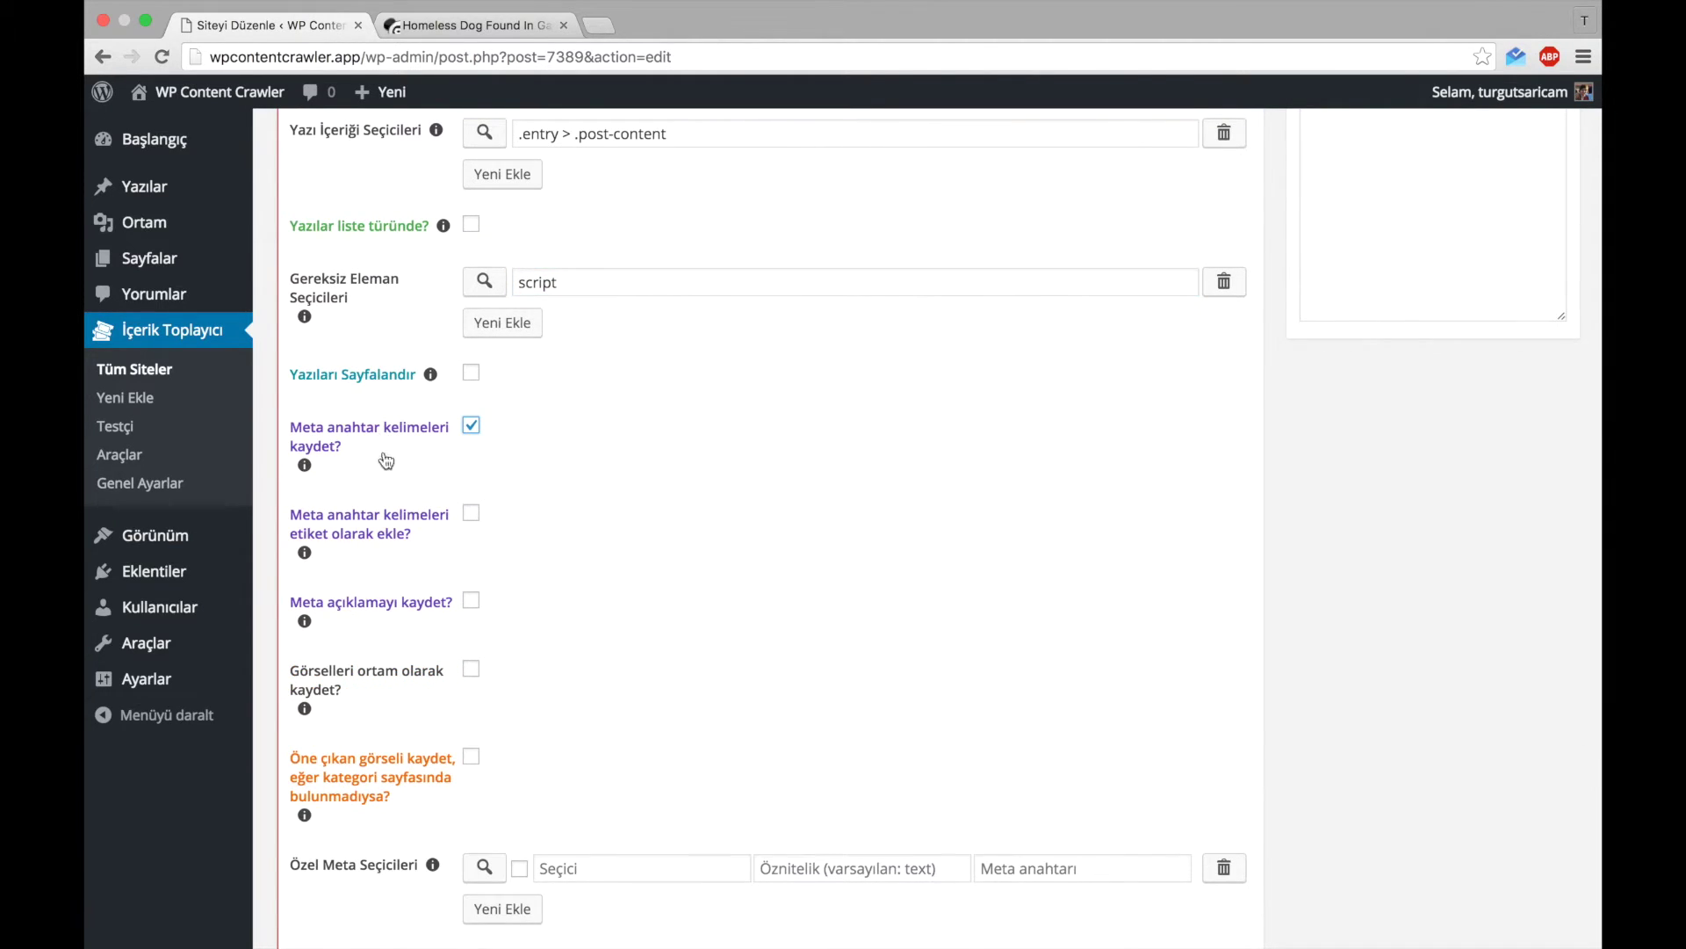
{"action": "left_click", "coordinate": [407, 613]}
{"action": "scroll", "coordinate": [404, 658], "scroll_direction": "down", "scroll_amount": 5}
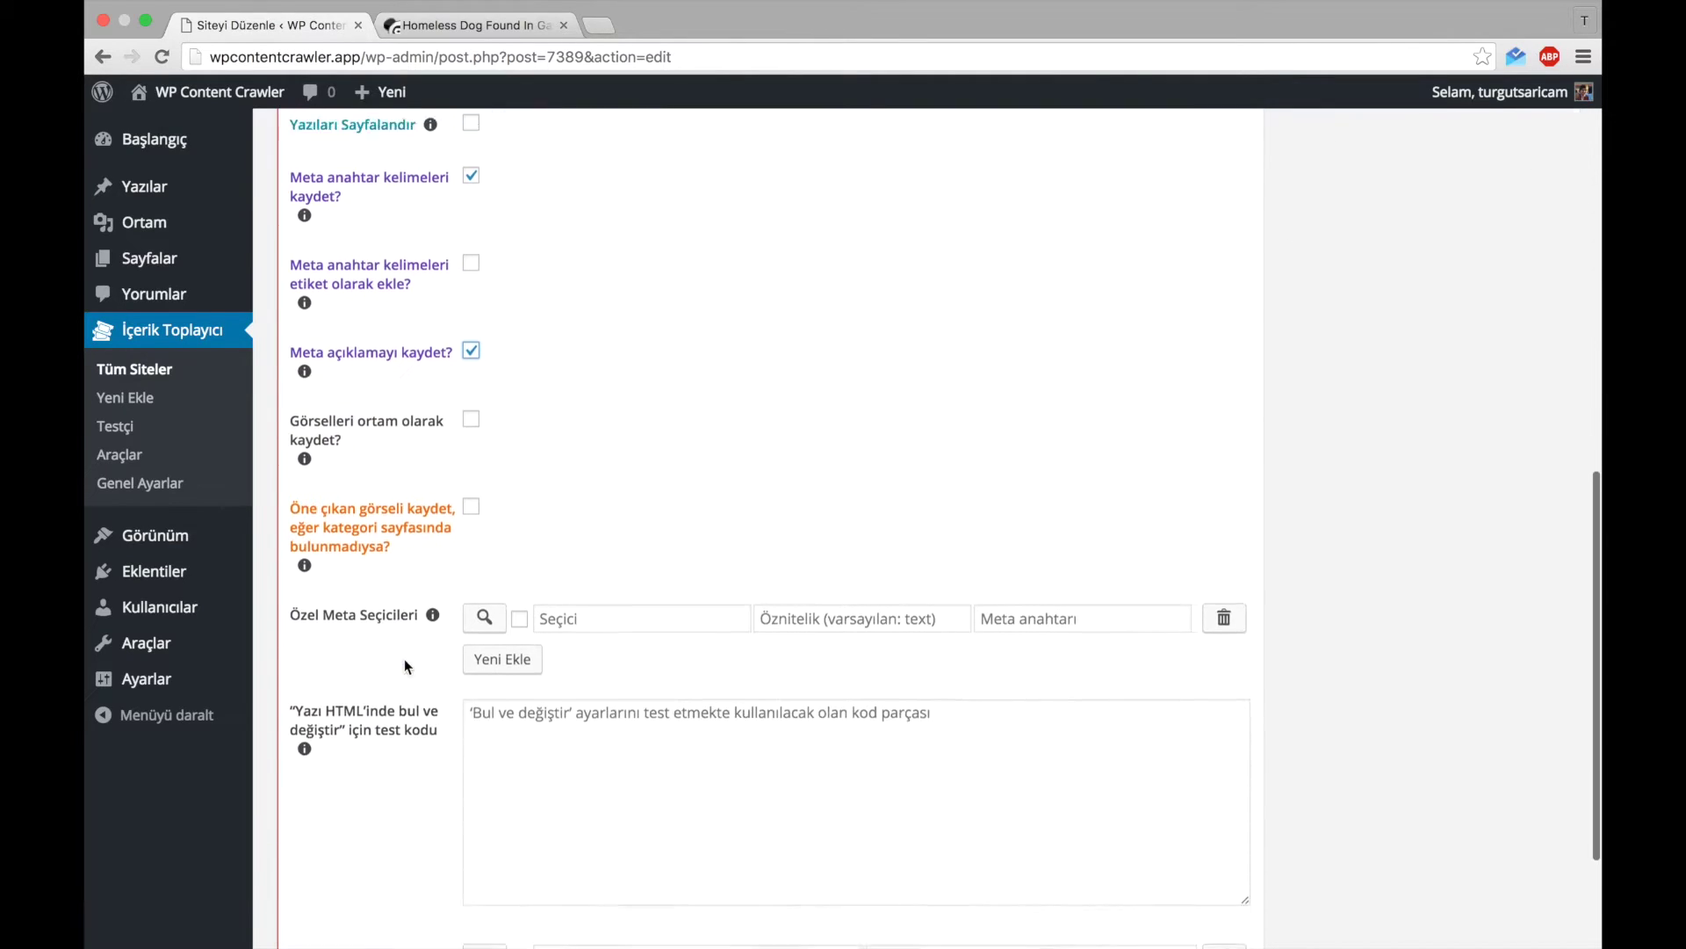
- Enable saving images as media and look at the images in the homeless dog post
{"action": "left_click", "coordinate": [384, 416]}
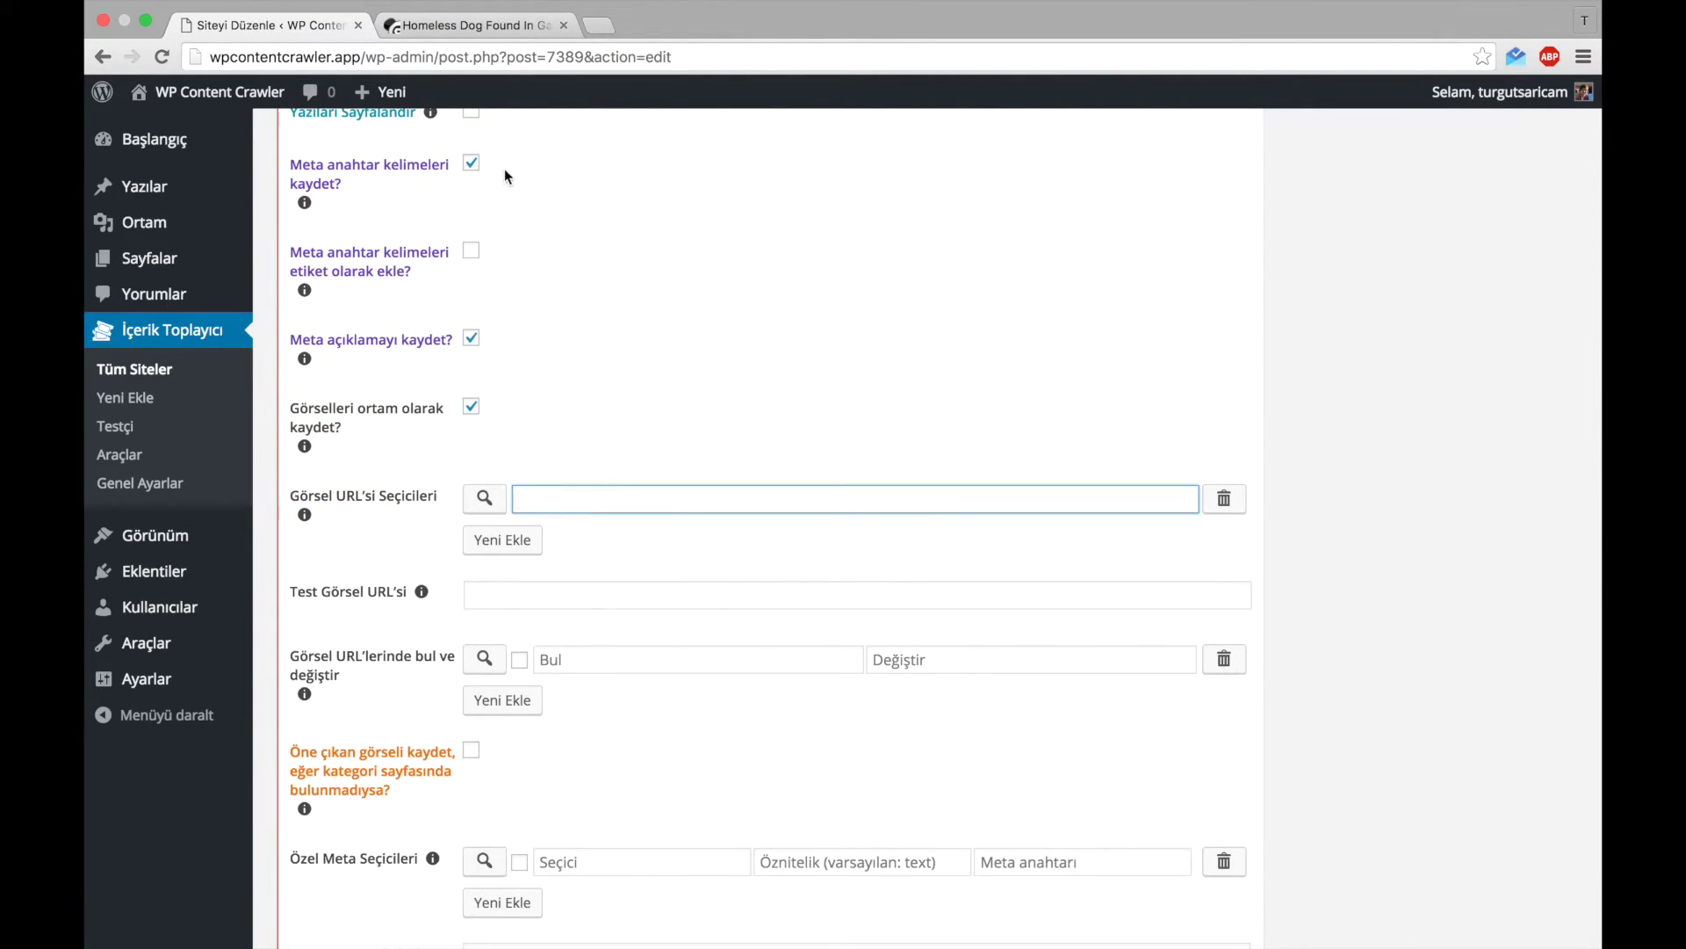
{"action": "left_click", "coordinate": [481, 24]}
{"action": "scroll", "coordinate": [575, 494], "scroll_direction": "down", "scroll_amount": 5}
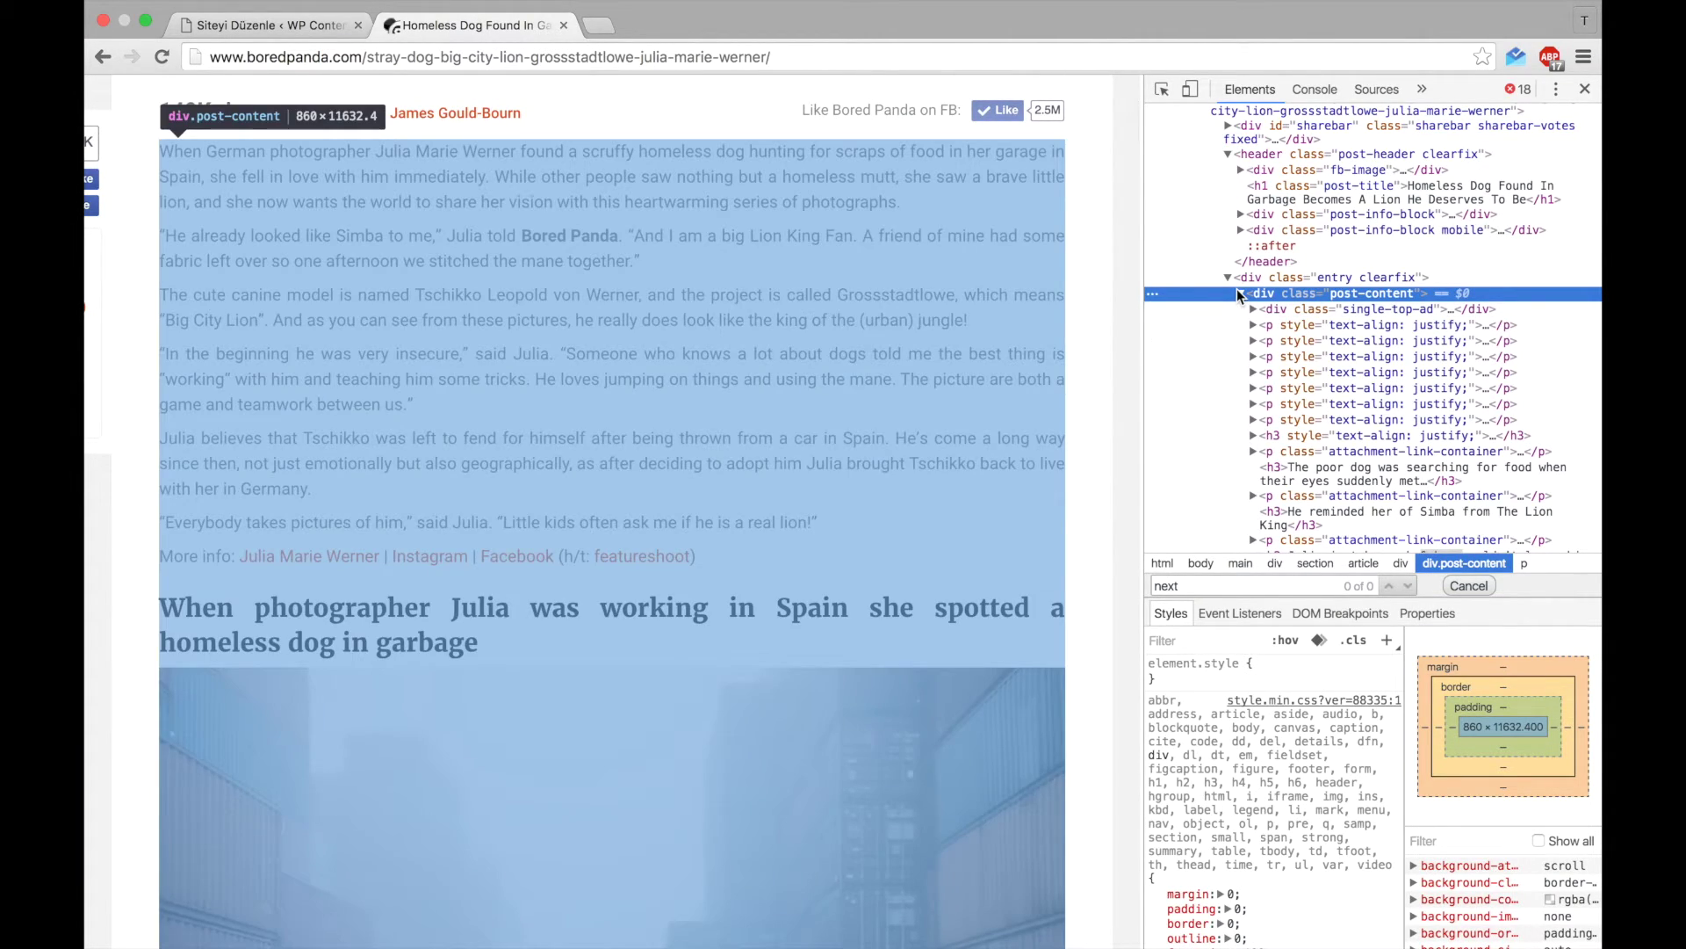
{"action": "scroll", "coordinate": [709, 341], "scroll_direction": "down", "scroll_amount": 5}
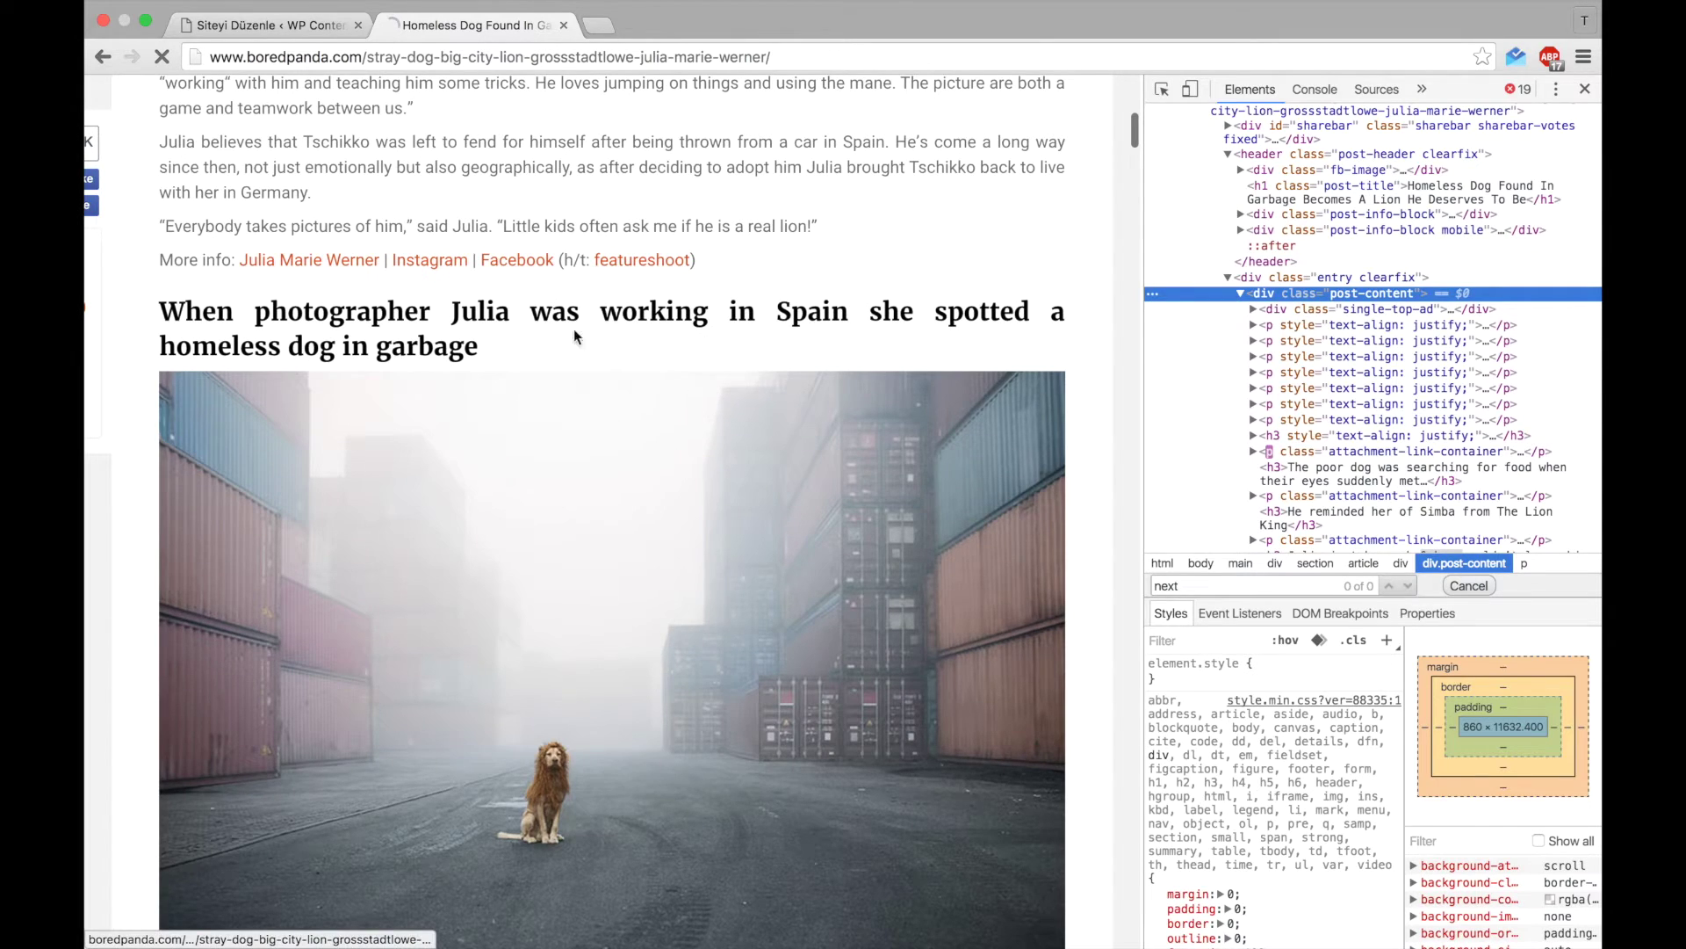
- Set the image URL selector to "img", test it, review the listed image addresses and hide the results
{"action": "left_click", "coordinate": [301, 26]}
{"action": "type", "text": "img"}
{"action": "left_click", "coordinate": [484, 498]}
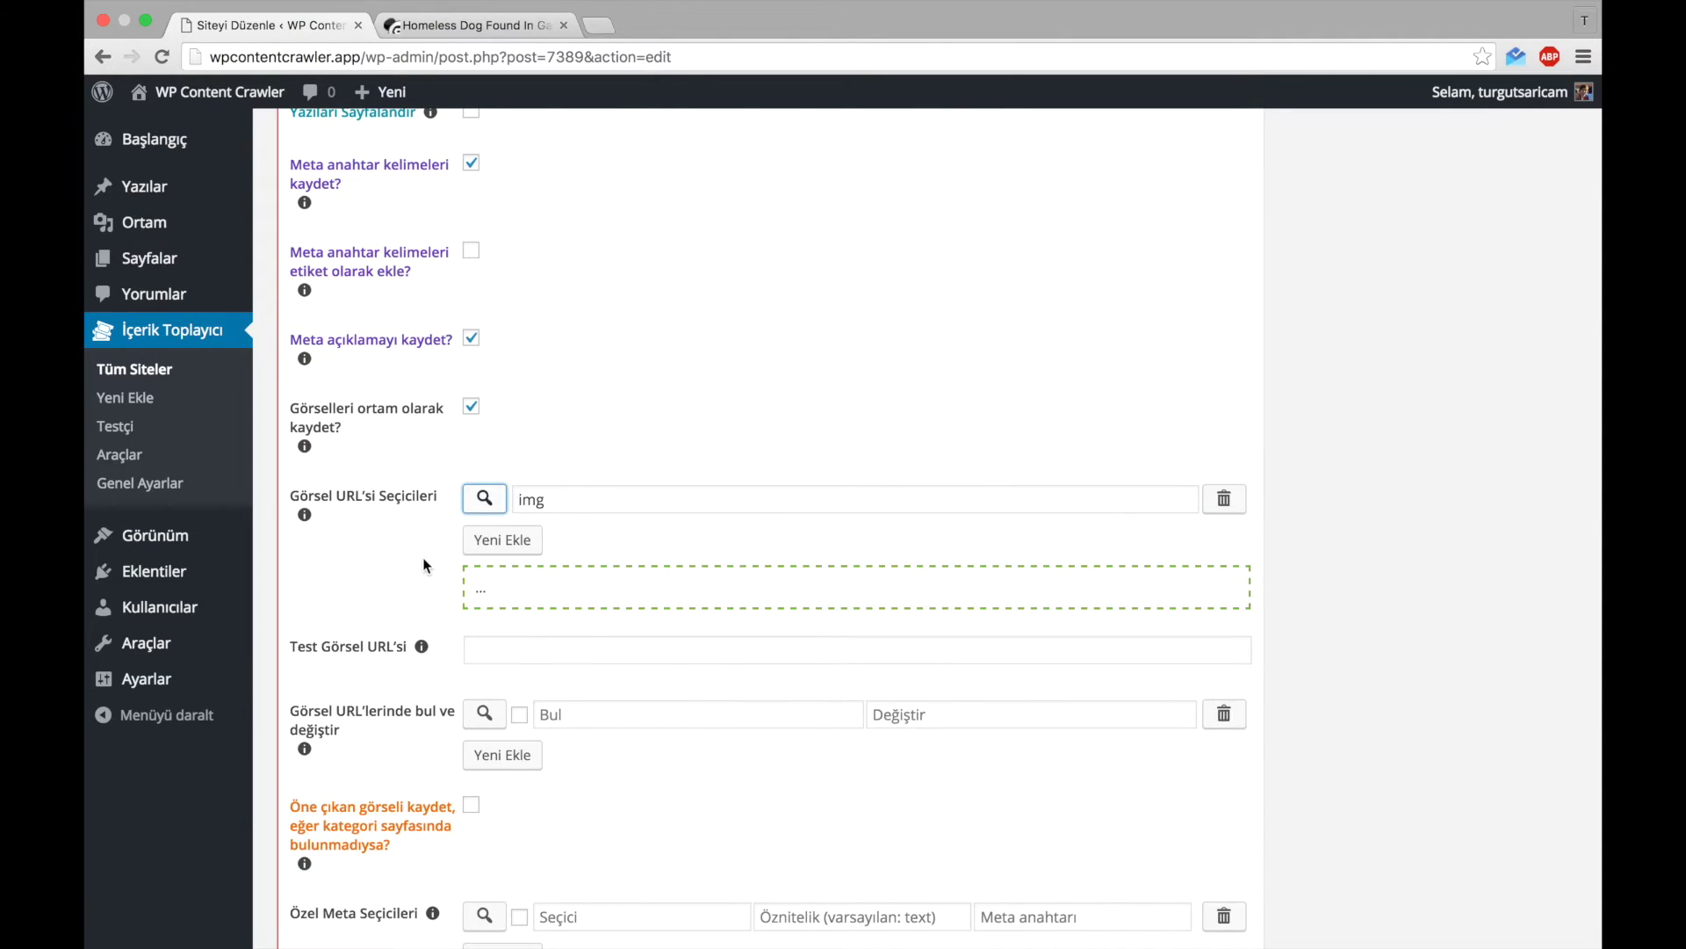
{"action": "scroll", "coordinate": [447, 685], "scroll_direction": "down", "scroll_amount": 5}
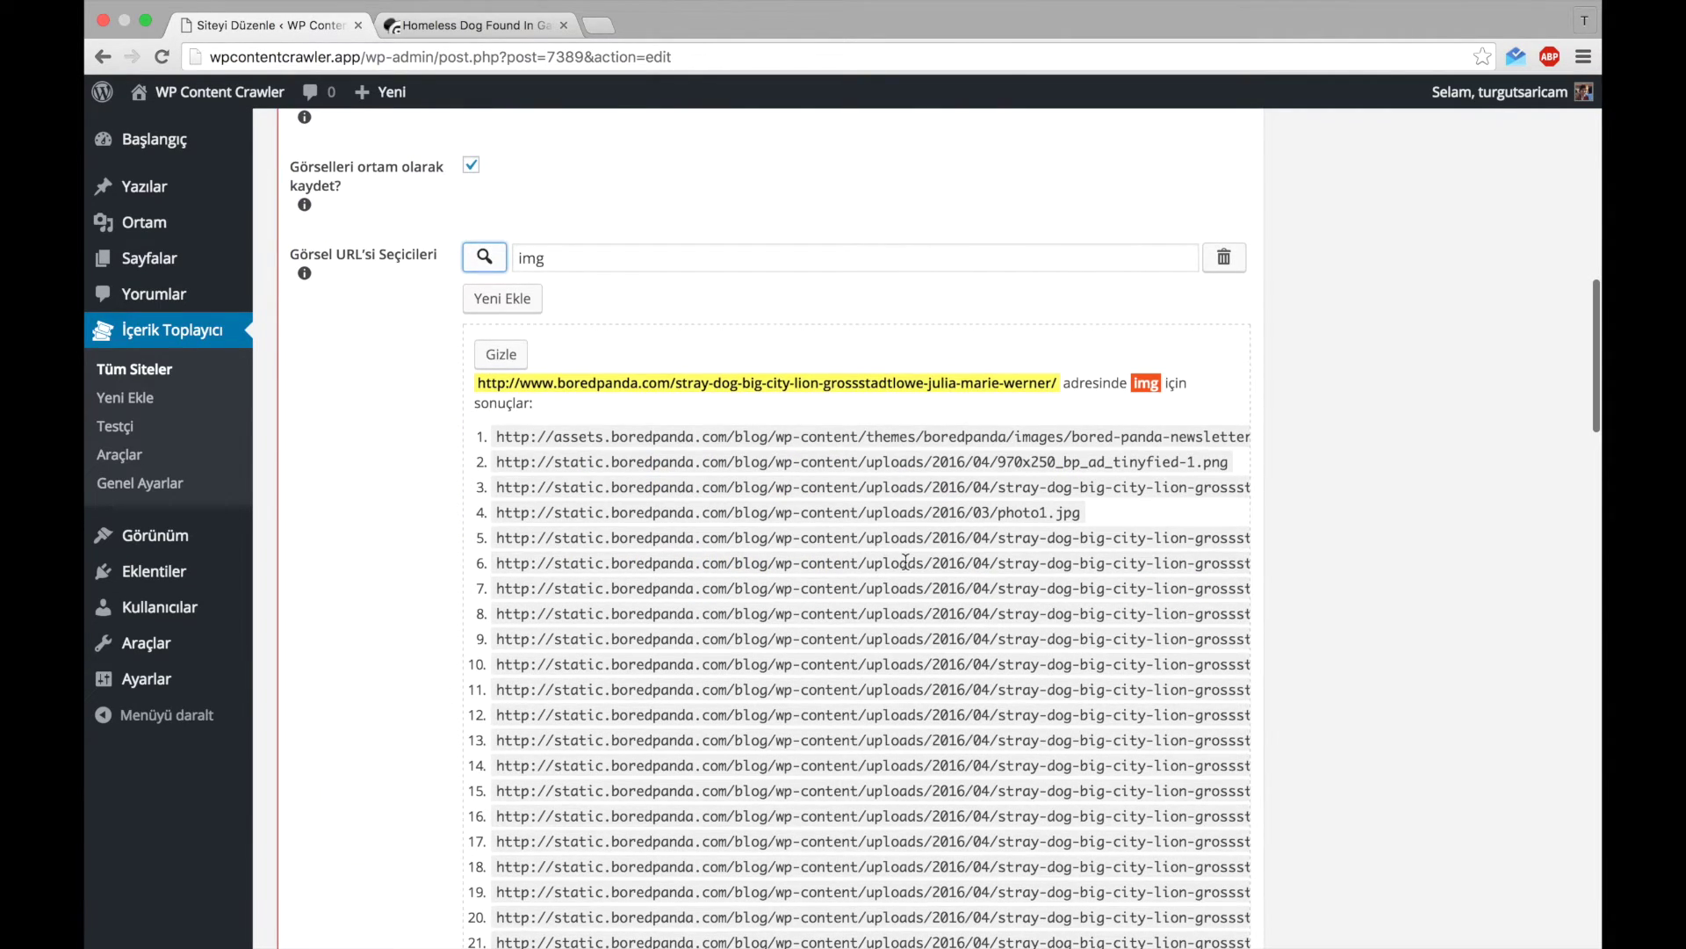
{"action": "scroll", "coordinate": [906, 562], "scroll_direction": "right", "scroll_amount": 5}
{"action": "scroll", "coordinate": [906, 562], "scroll_direction": "left", "scroll_amount": 5}
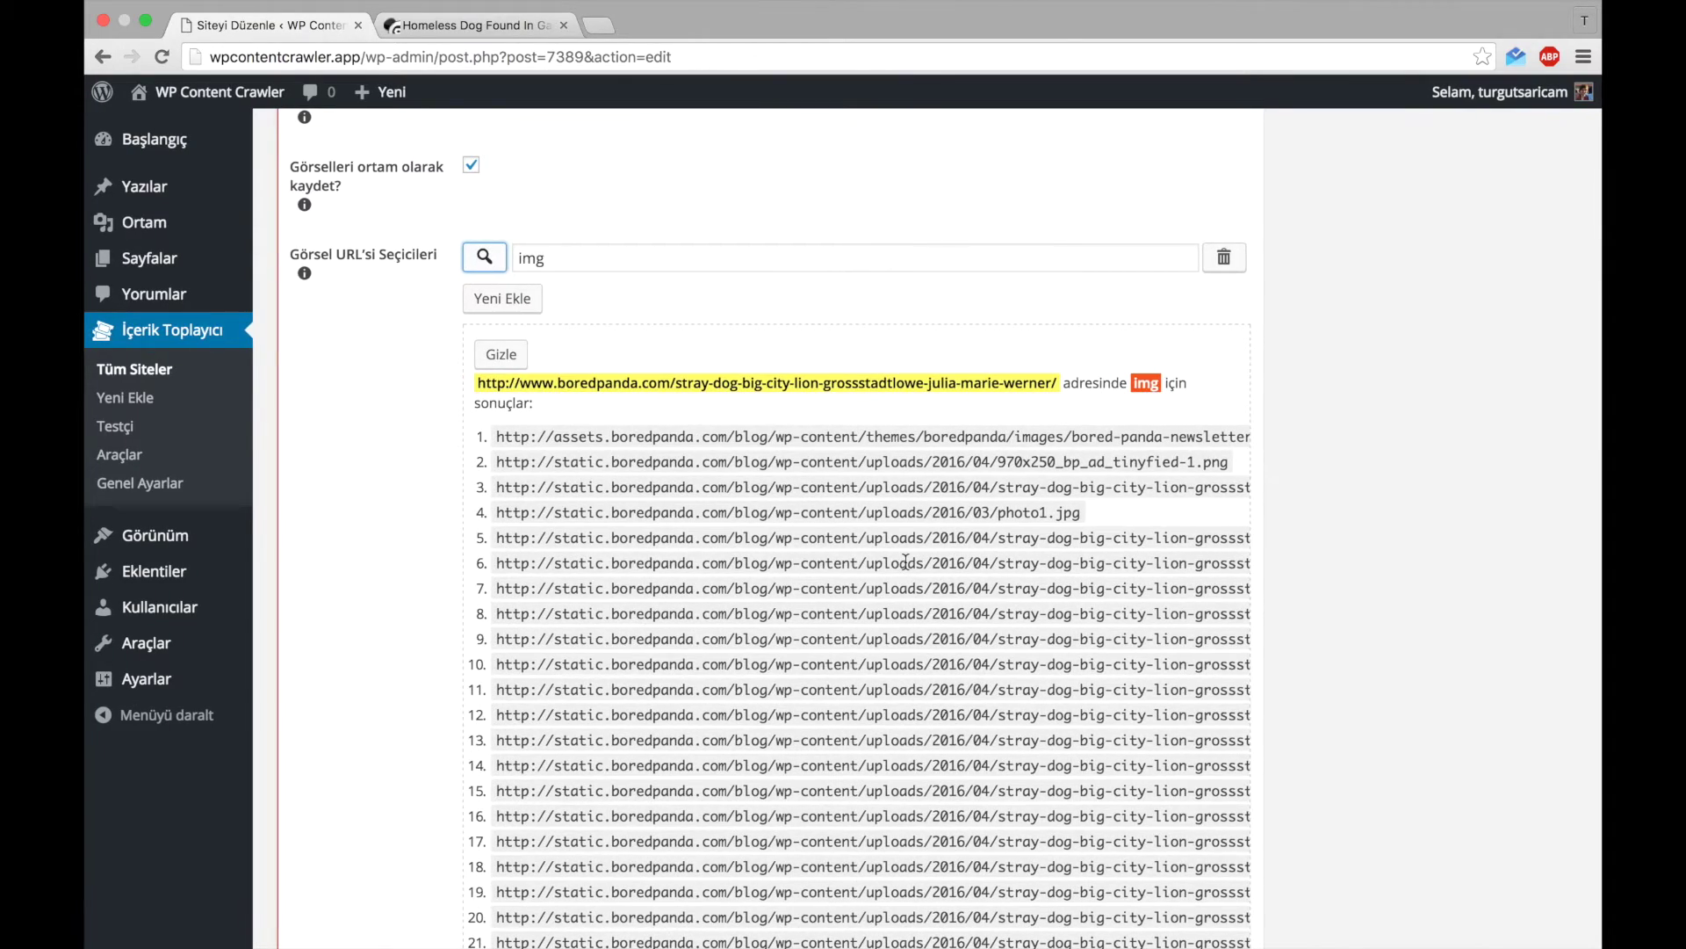
{"action": "scroll", "coordinate": [614, 476], "scroll_direction": "down", "scroll_amount": 7}
{"action": "scroll", "coordinate": [614, 476], "scroll_direction": "up", "scroll_amount": 8}
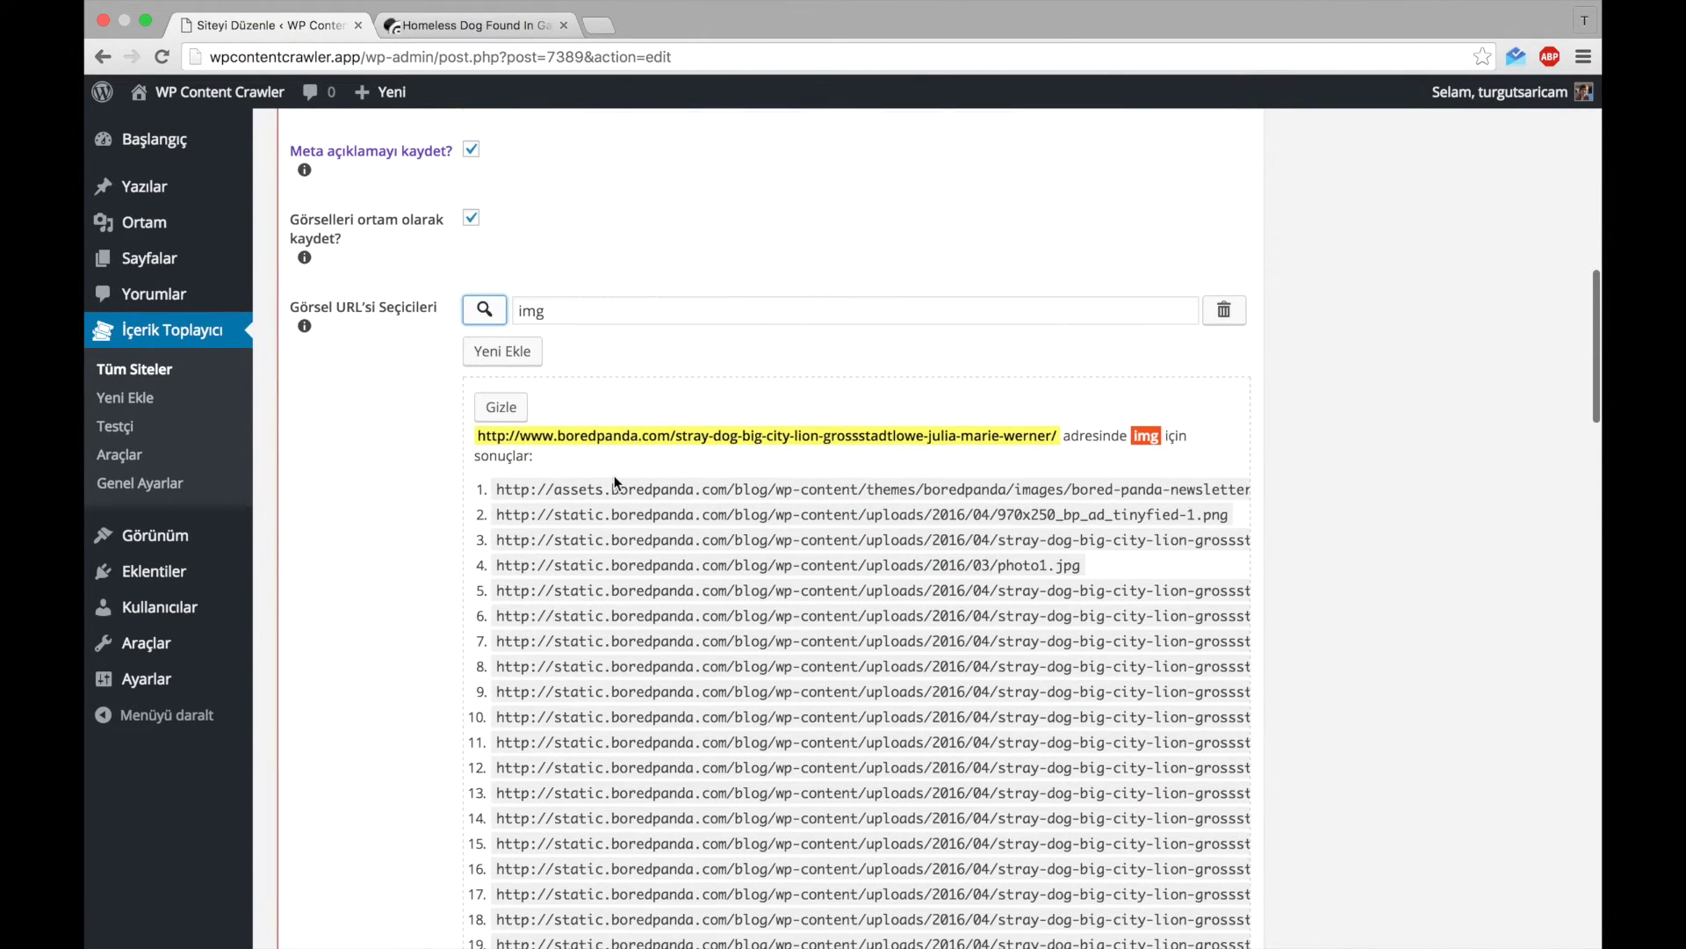
{"action": "scroll", "coordinate": [773, 507], "scroll_direction": "right", "scroll_amount": 5}
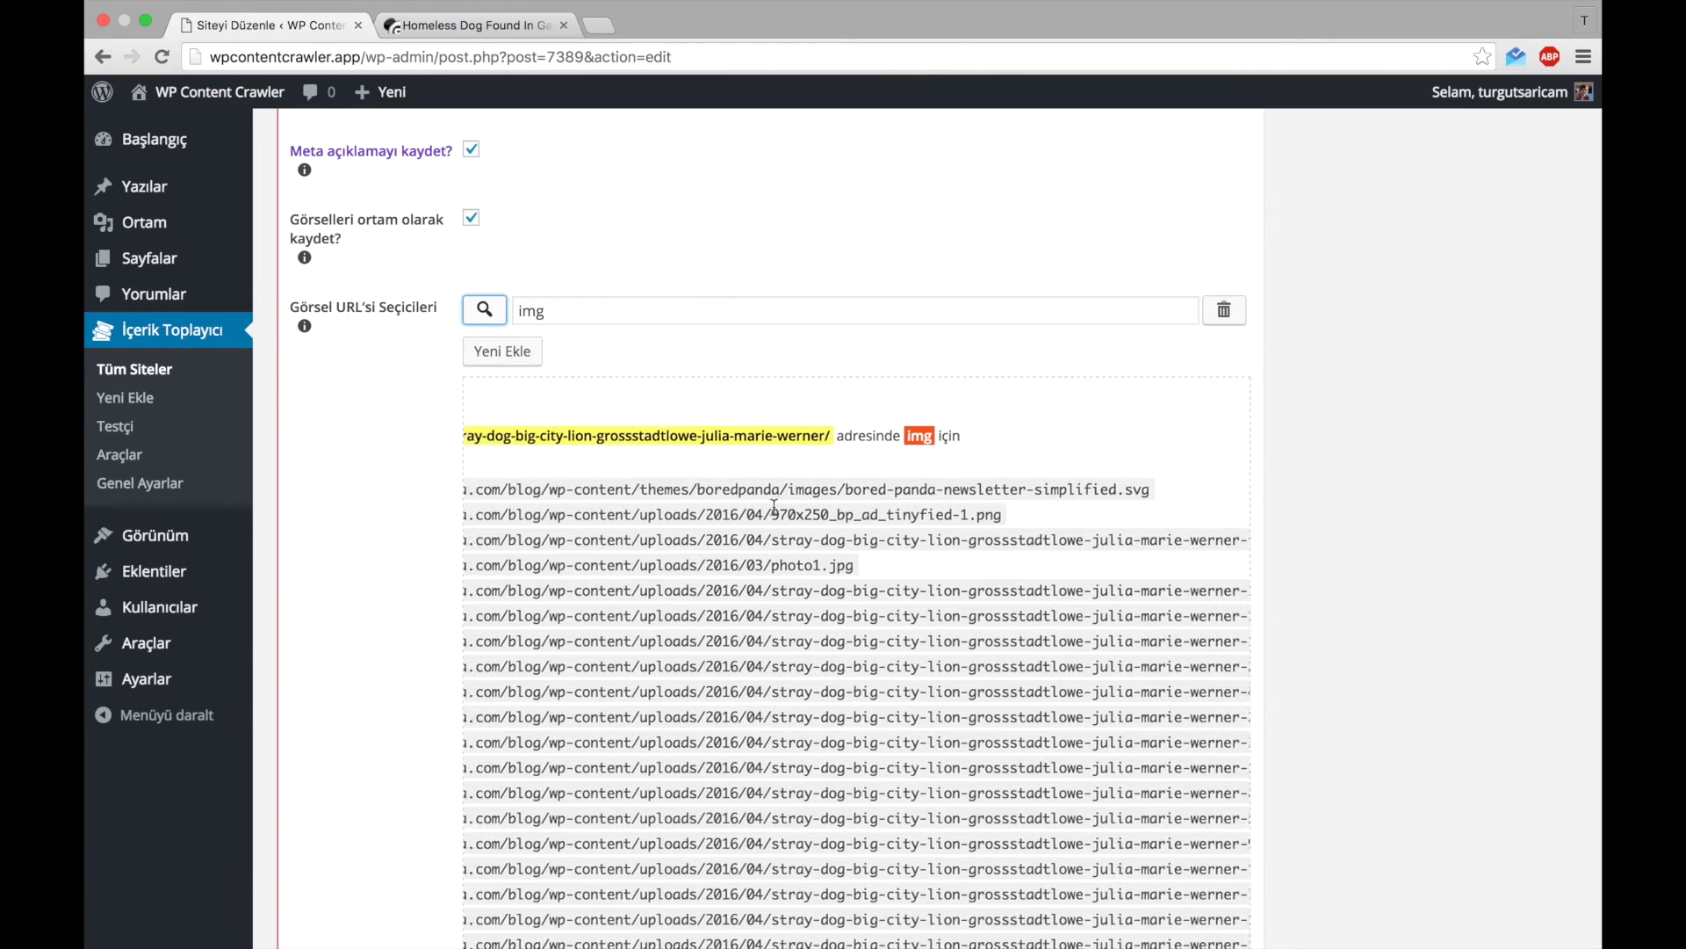
{"action": "scroll", "coordinate": [756, 510], "scroll_direction": "left", "scroll_amount": 2}
{"action": "left_click", "coordinate": [494, 407]}
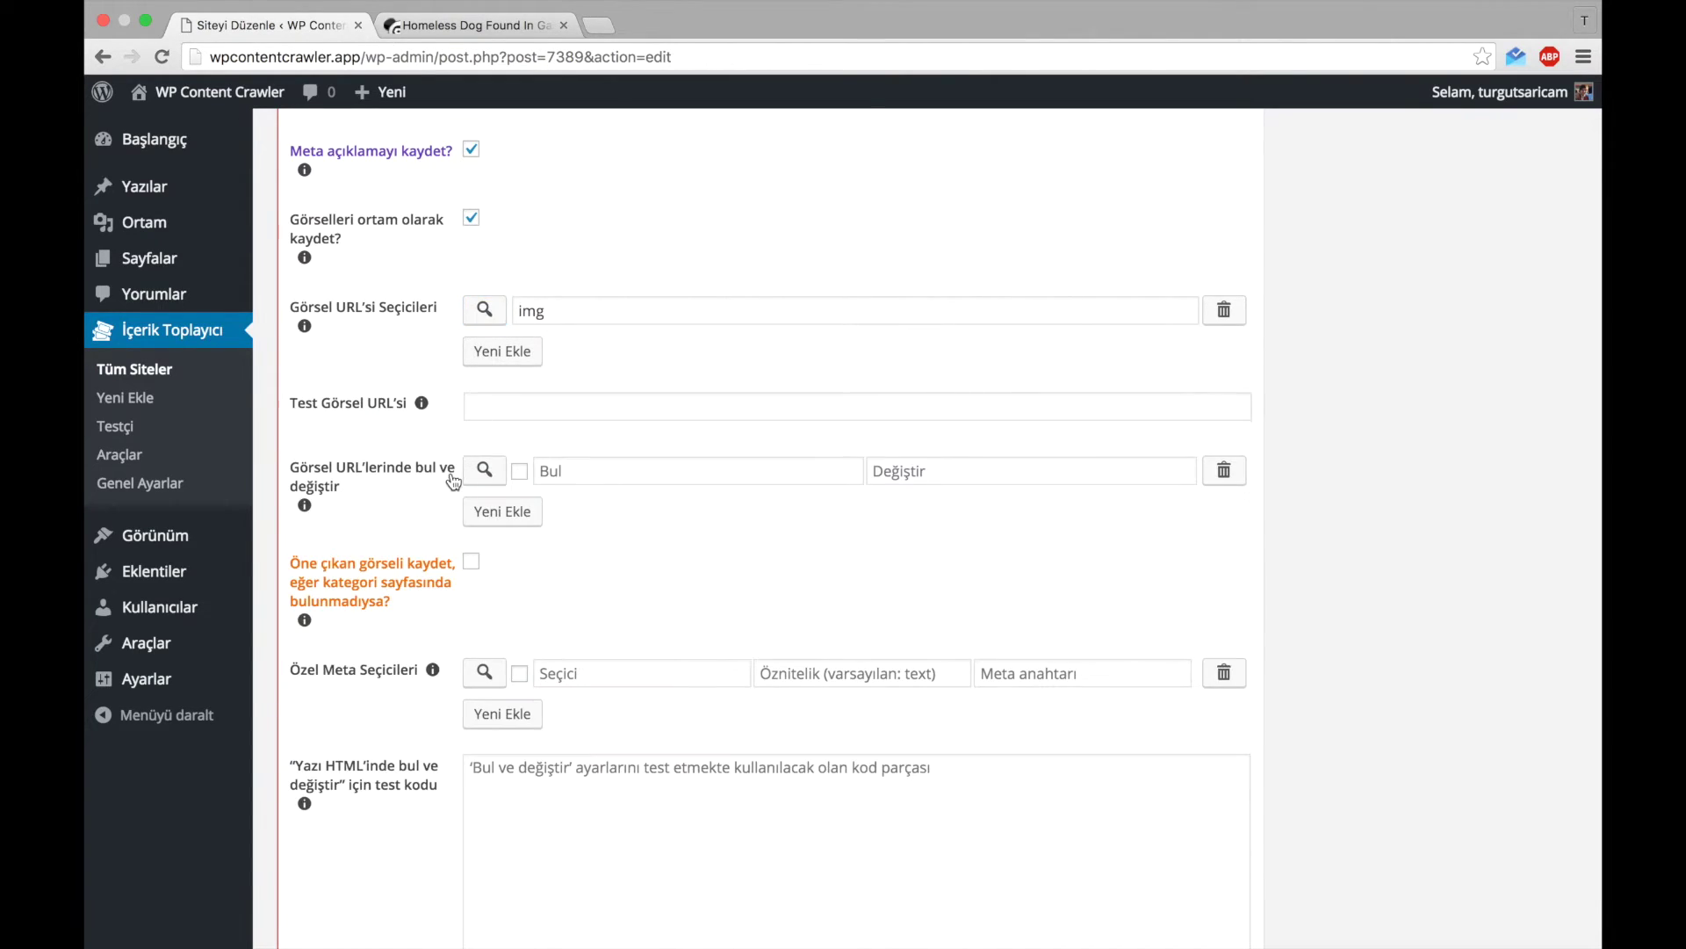
- Enable saving the featured image from the post when it is not found on the category page
{"action": "scroll", "coordinate": [453, 482], "scroll_direction": "down", "scroll_amount": 2}
{"action": "scroll", "coordinate": [453, 482], "scroll_direction": "down", "scroll_amount": 1}
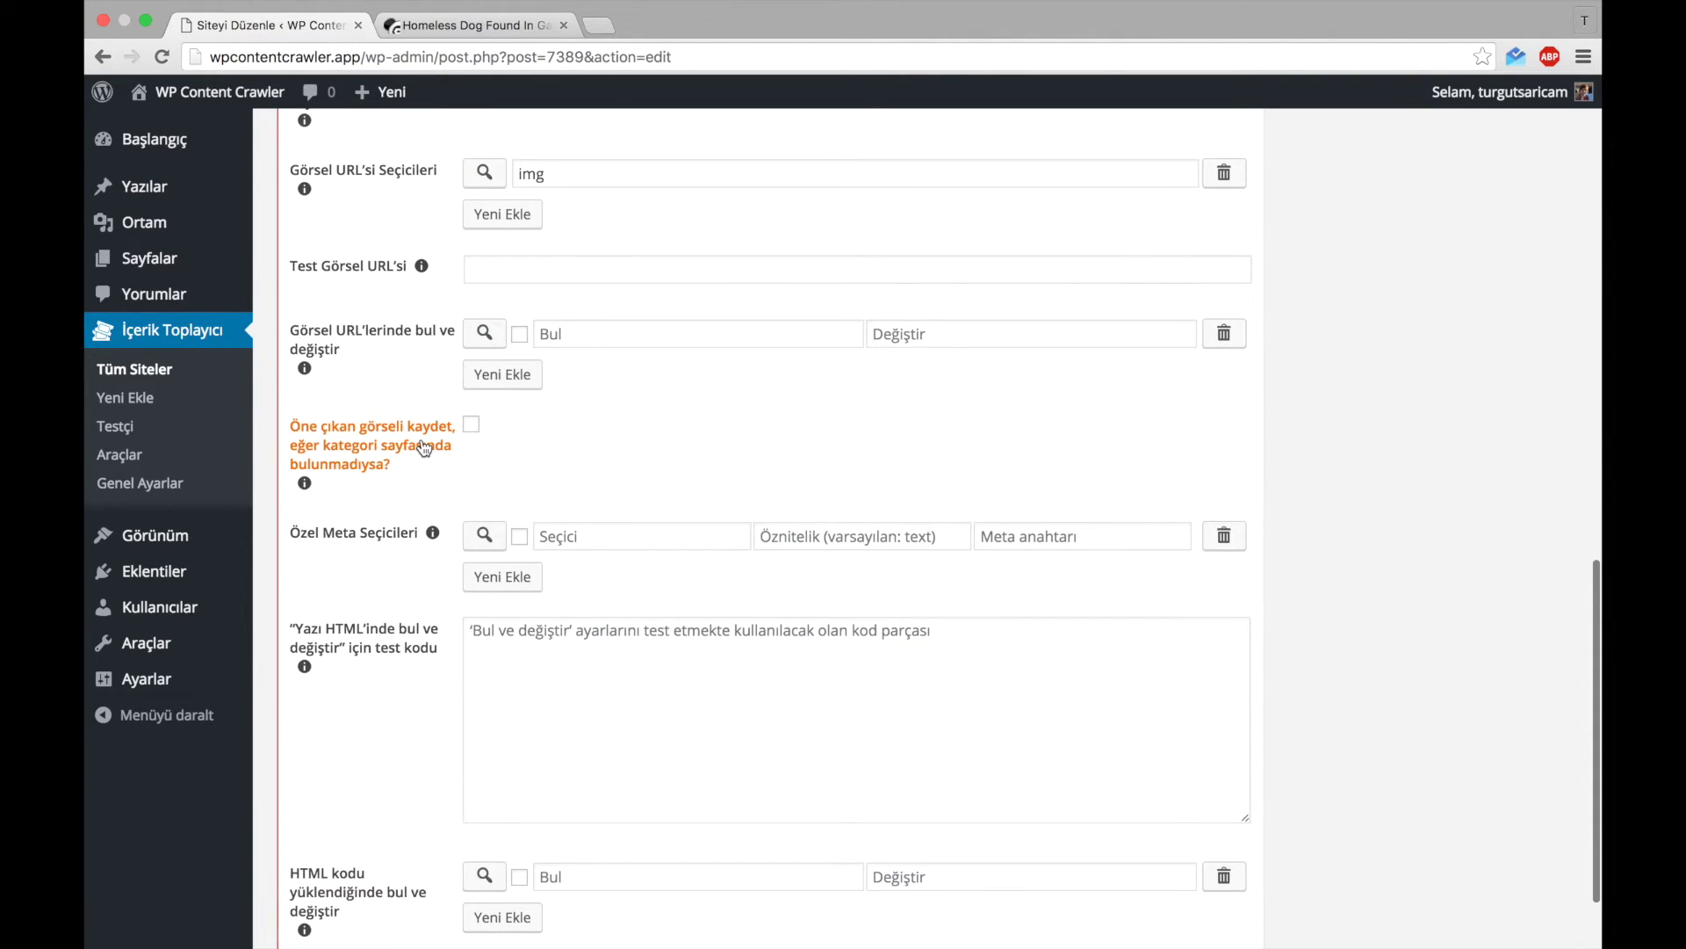
{"action": "left_click", "coordinate": [425, 448]}
- Set the featured image selector to ".post-content img", test it, review the image addresses and hide the results
{"action": "scroll", "coordinate": [446, 542], "scroll_direction": "down", "scroll_amount": 2}
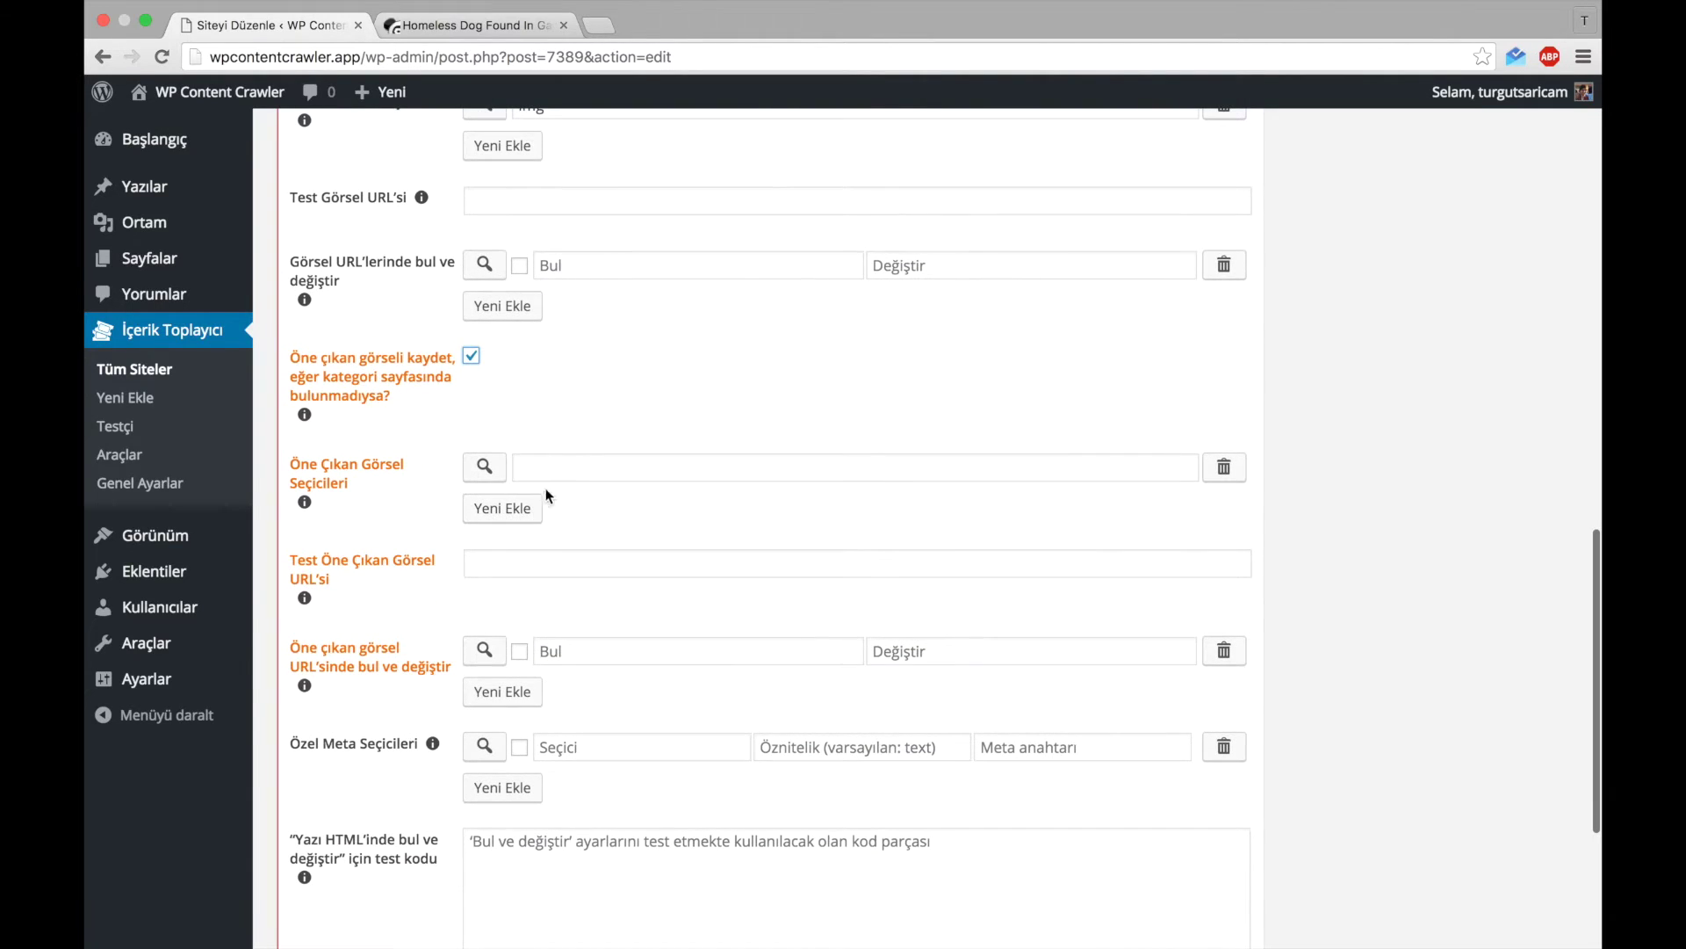
{"action": "left_click", "coordinate": [559, 466]}
{"action": "type", "text": ".post-content img"}
{"action": "left_click", "coordinate": [485, 466]}
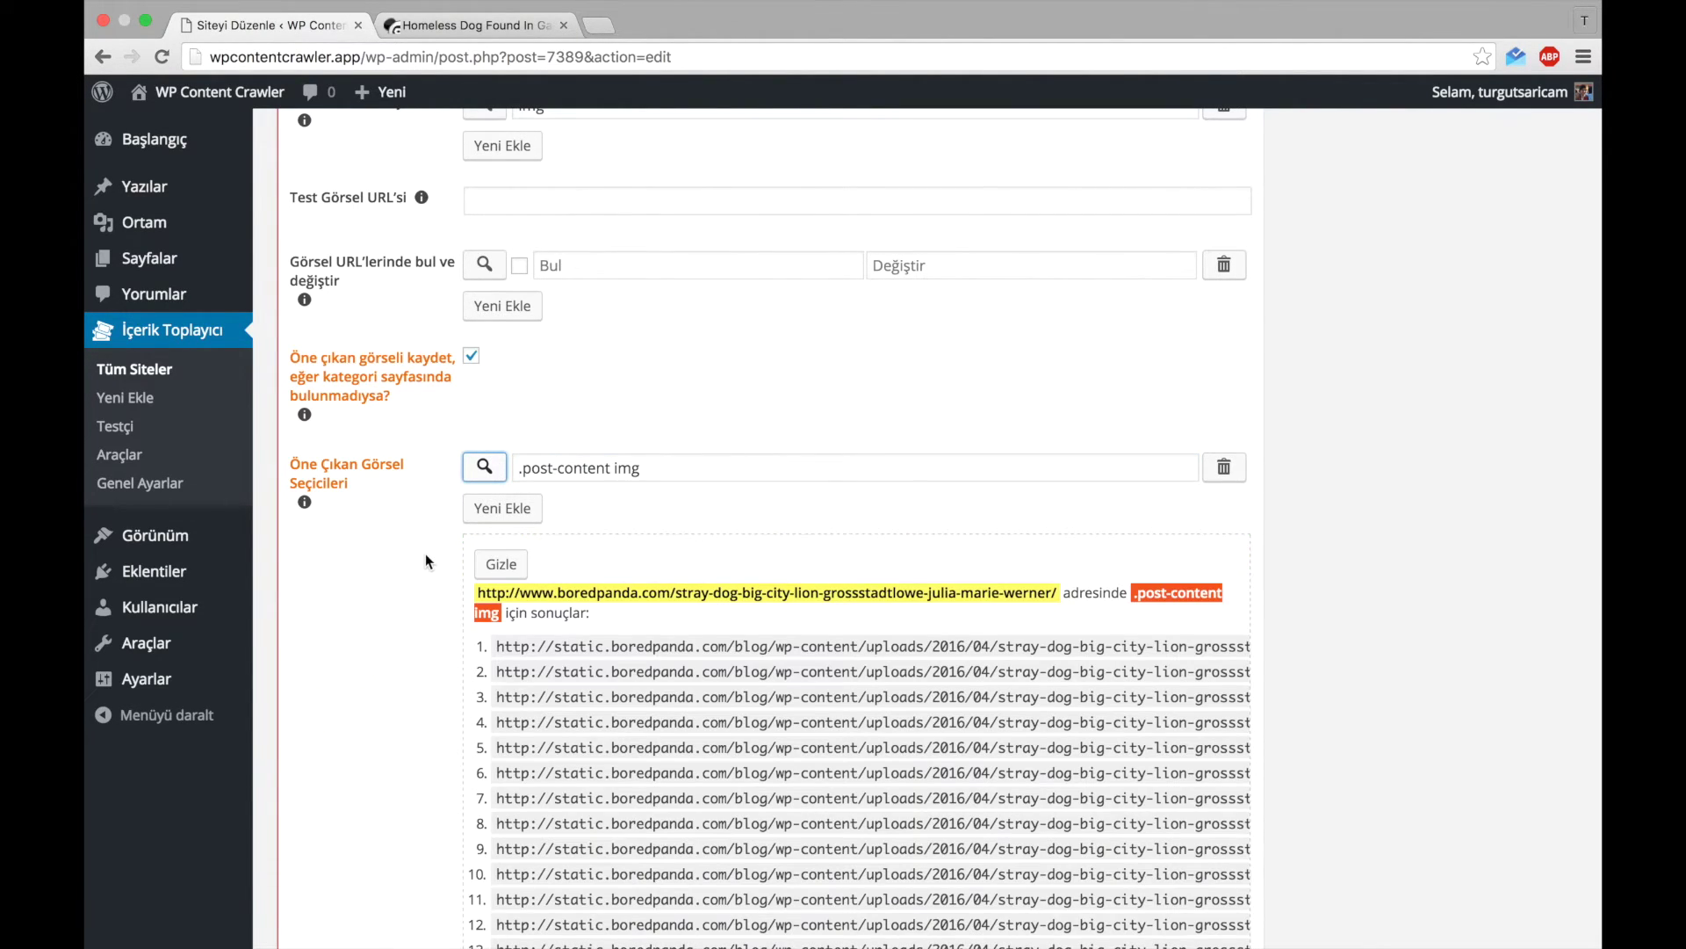
{"action": "scroll", "coordinate": [736, 699], "scroll_direction": "down", "scroll_amount": 4}
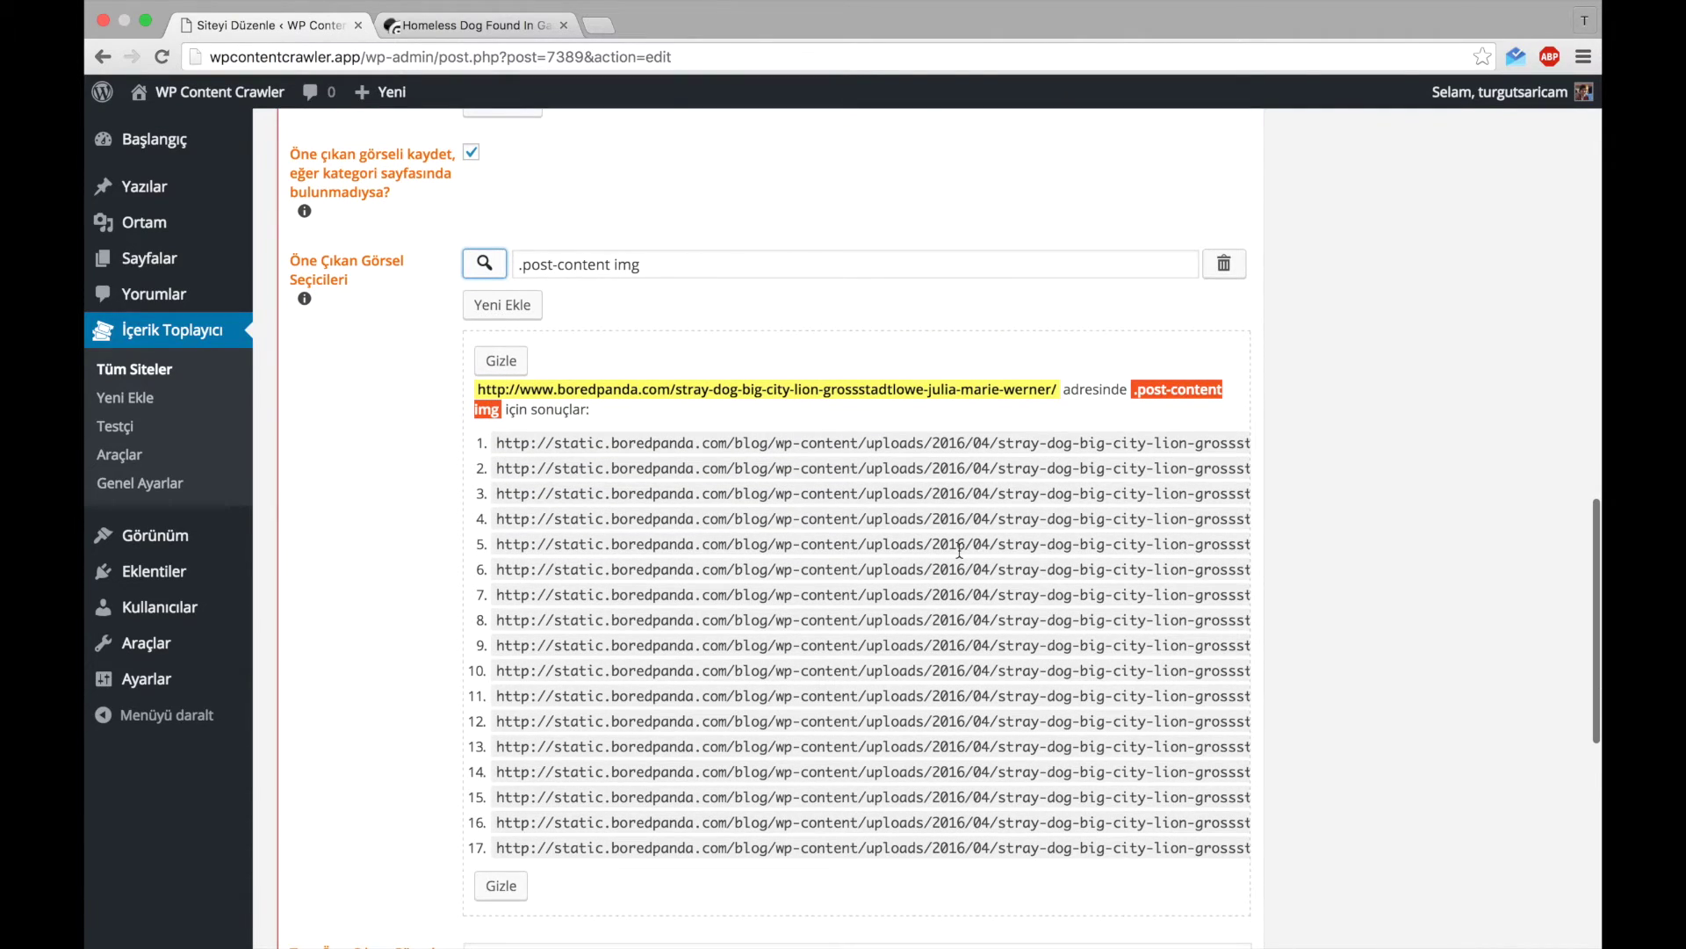
{"action": "scroll", "coordinate": [959, 549], "scroll_direction": "right", "scroll_amount": 5}
{"action": "scroll", "coordinate": [959, 549], "scroll_direction": "left", "scroll_amount": 5}
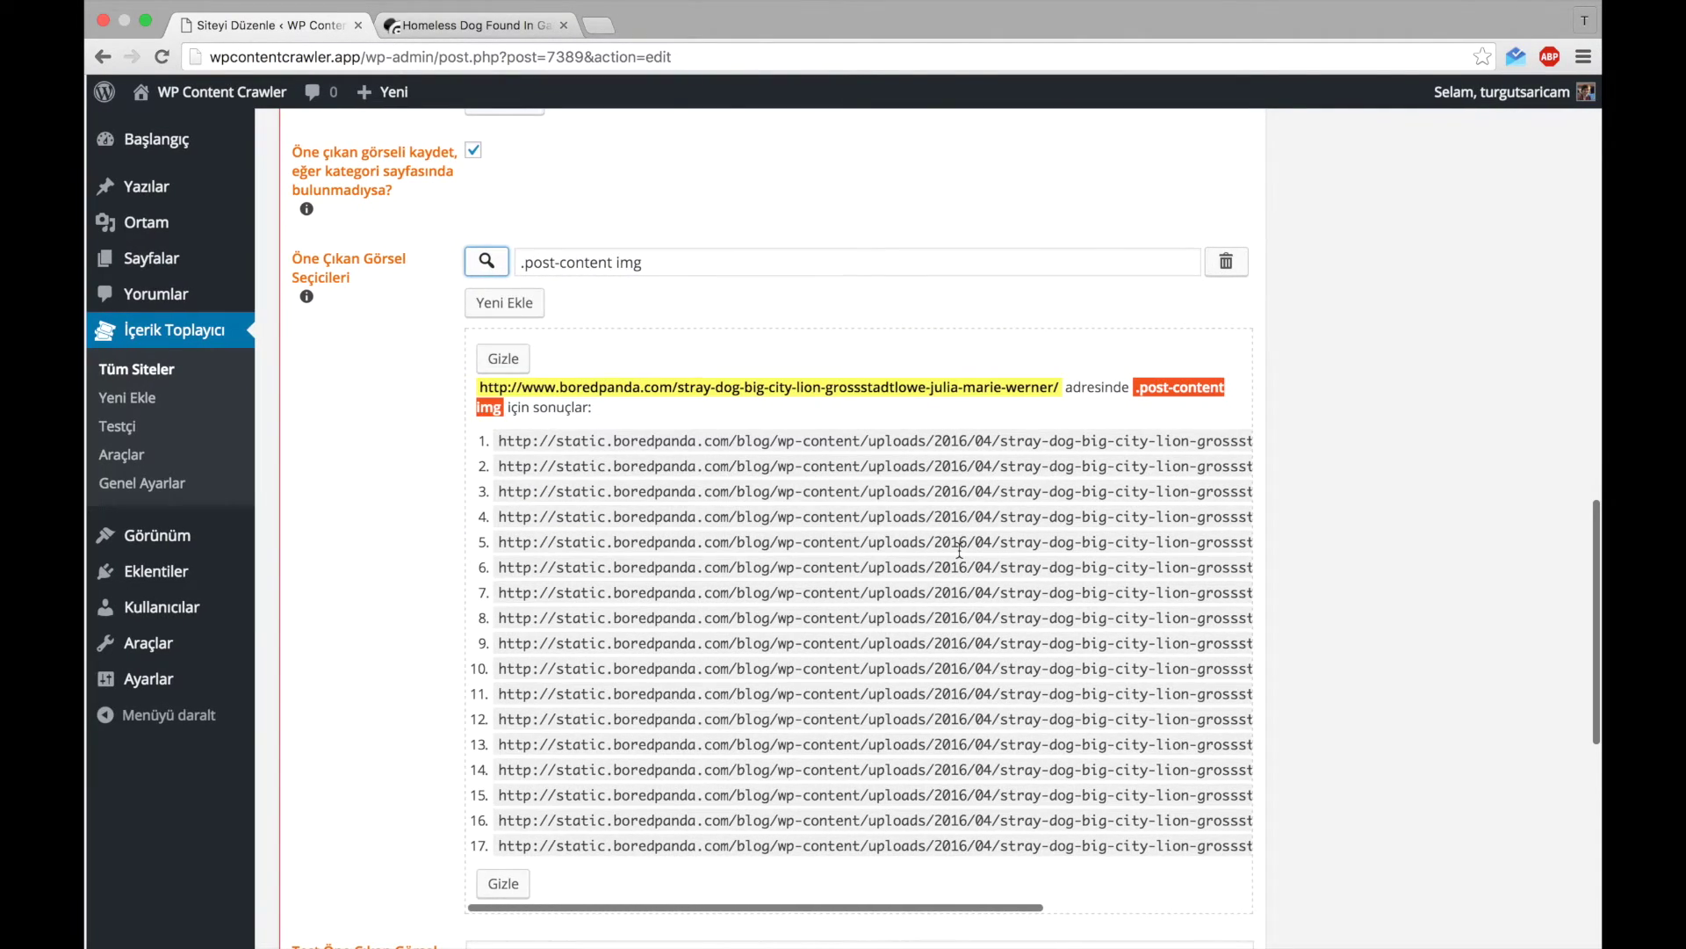
{"action": "scroll", "coordinate": [434, 452], "scroll_direction": "up", "scroll_amount": 6}
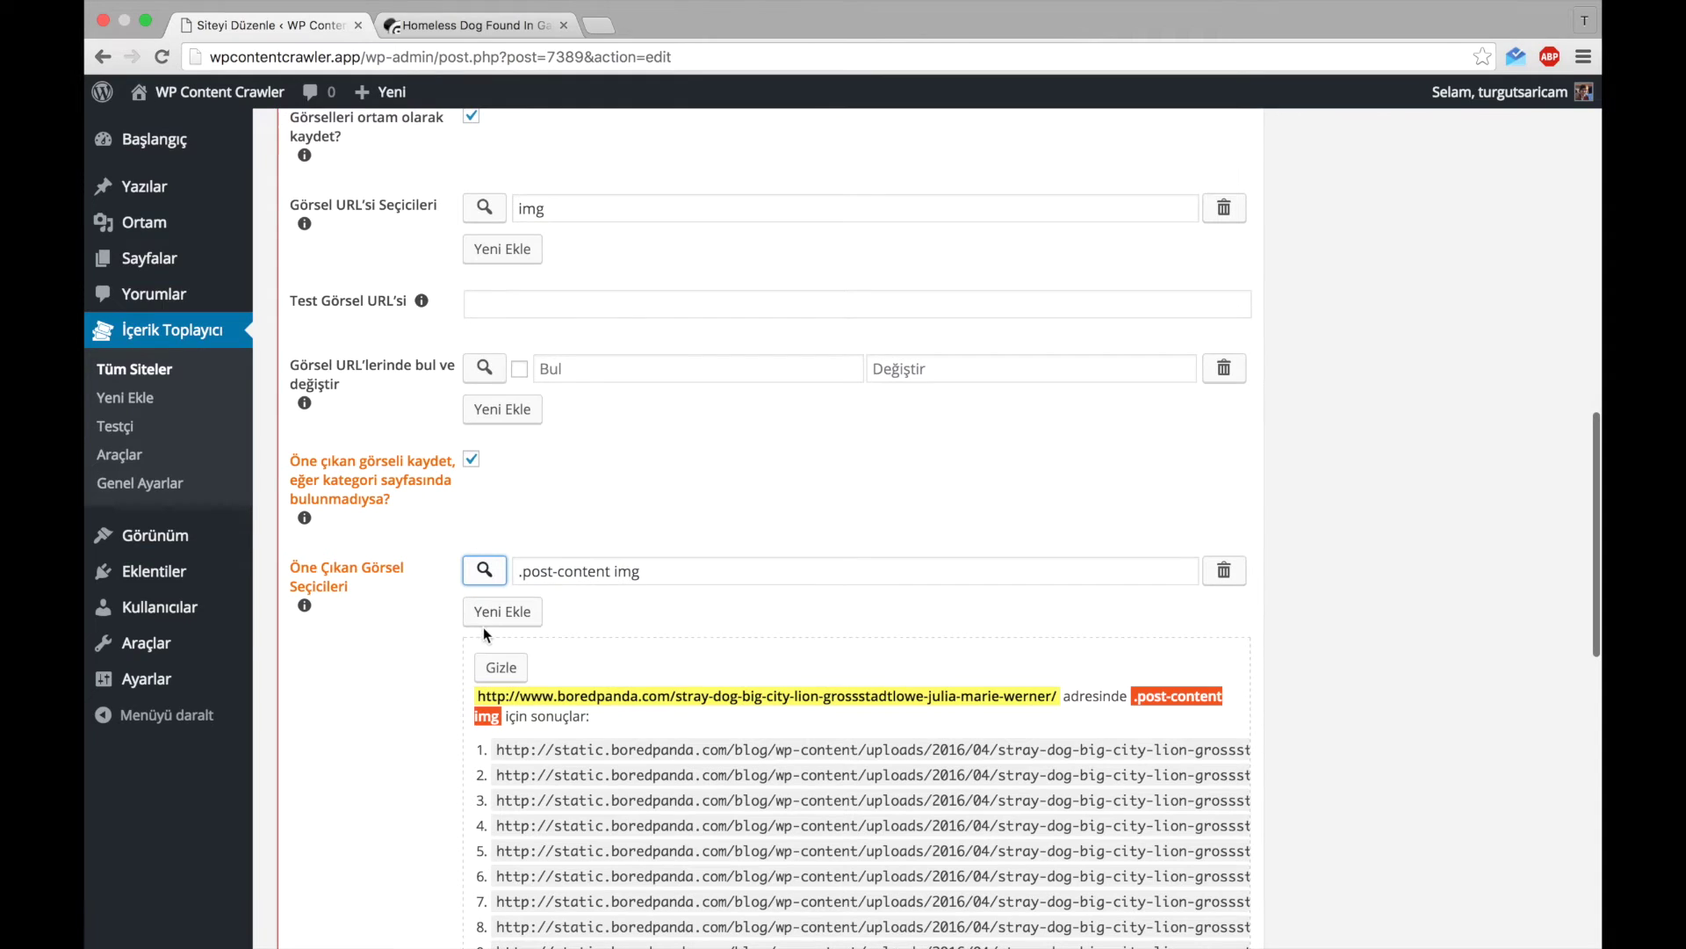
{"action": "left_click", "coordinate": [500, 670]}
{"action": "scroll", "coordinate": [455, 674], "scroll_direction": "down", "scroll_amount": 4}
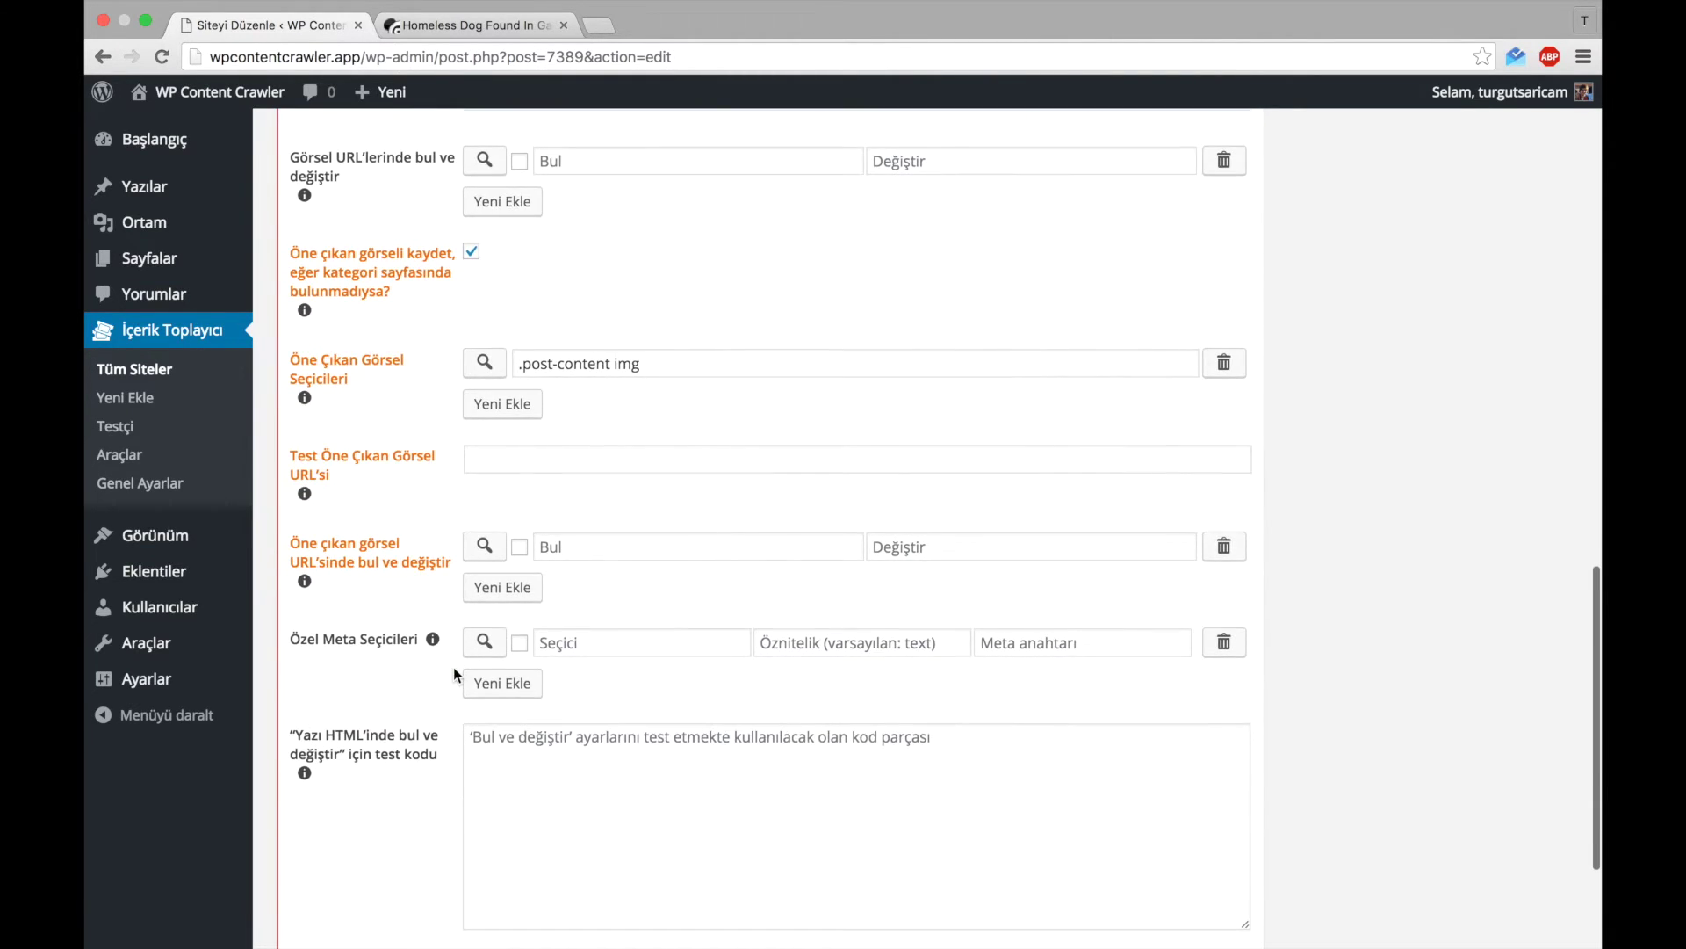
{"action": "scroll", "coordinate": [456, 675], "scroll_direction": "down", "scroll_amount": 3}
{"action": "scroll", "coordinate": [454, 666], "scroll_direction": "up", "scroll_amount": 15}
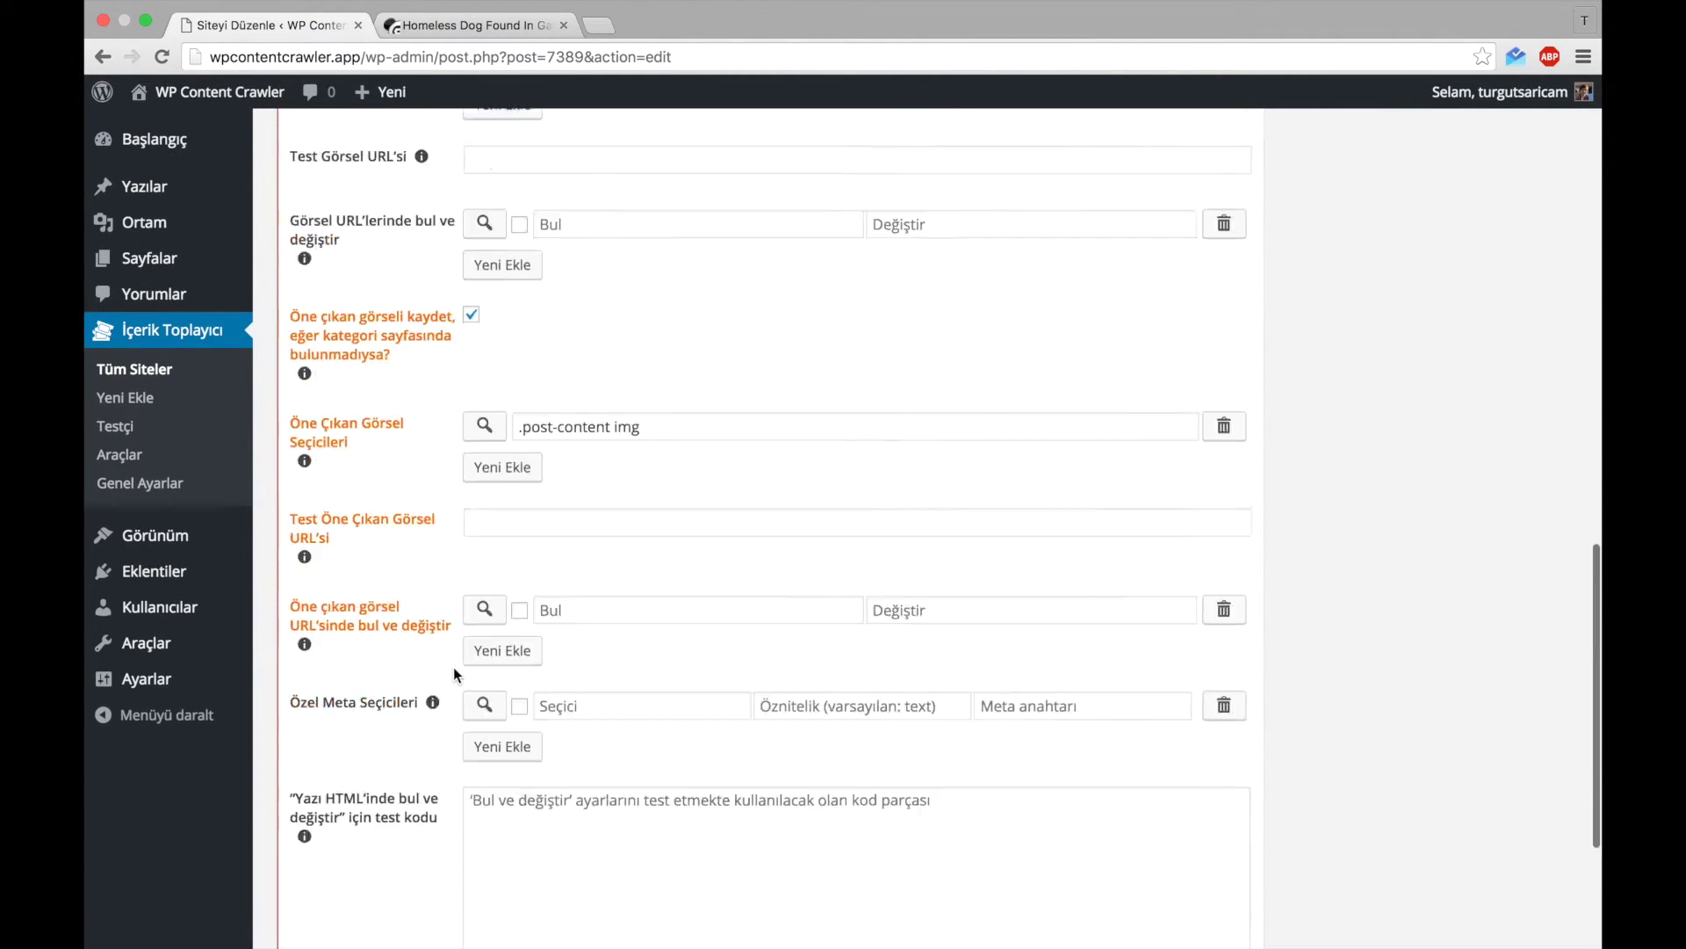
- Insert the [wcc-main-content] short code into the site's main post template
{"action": "left_click", "coordinate": [544, 374]}
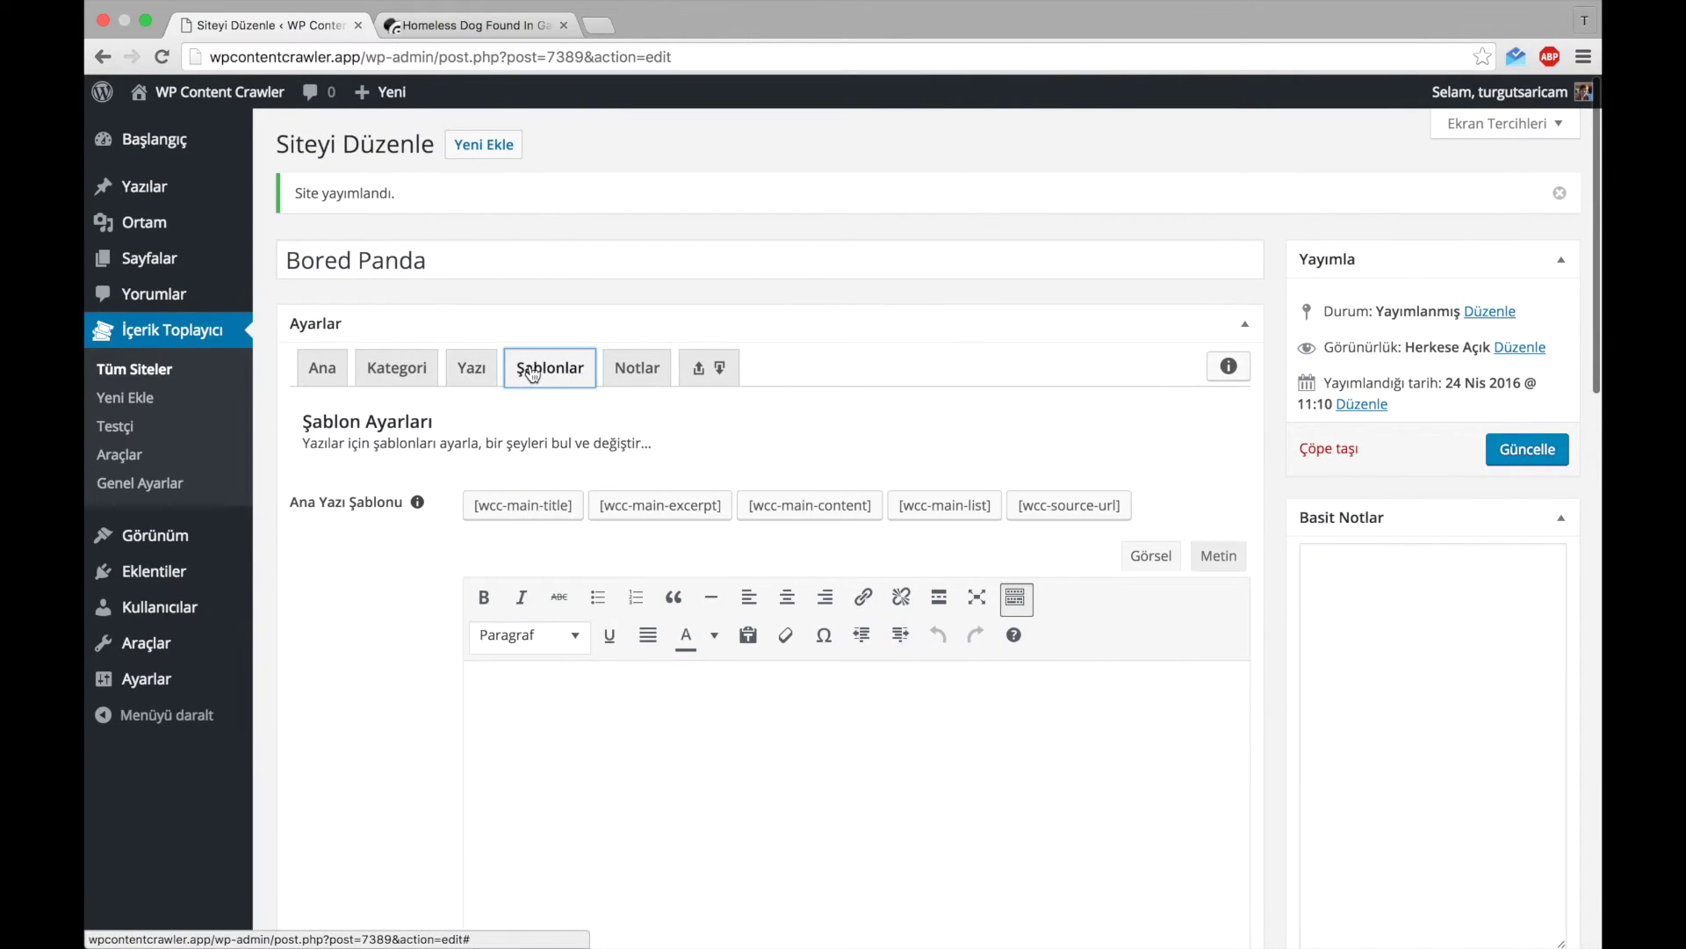
{"action": "scroll", "coordinate": [628, 672], "scroll_direction": "down", "scroll_amount": 3}
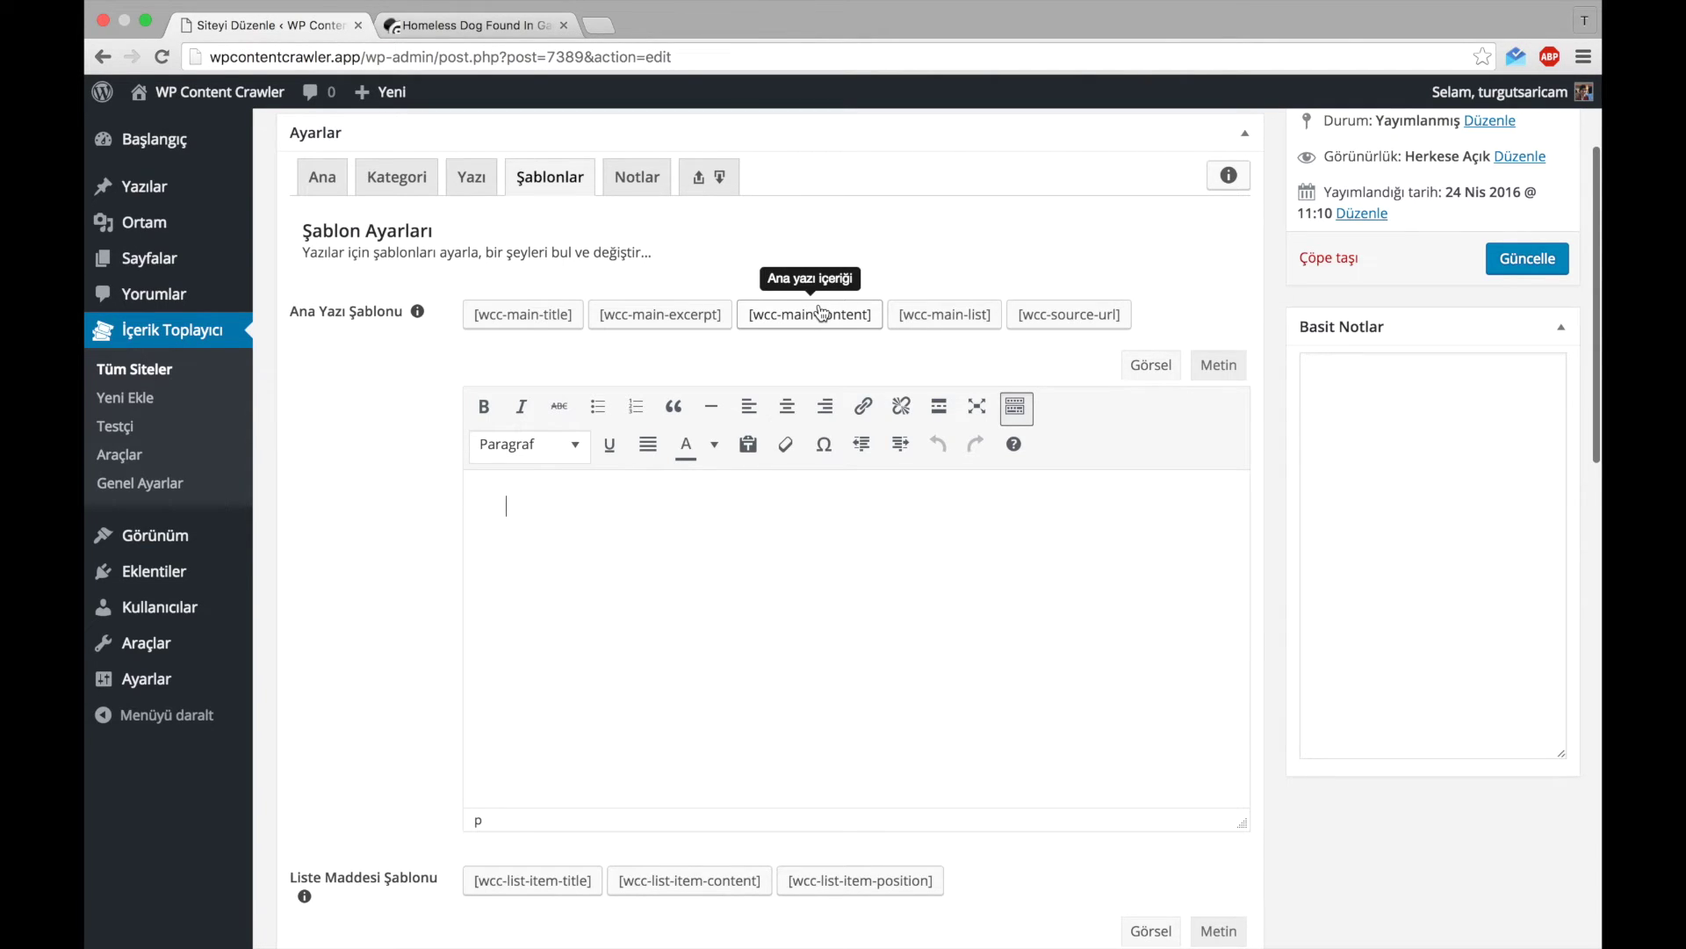
{"action": "left_click", "coordinate": [821, 314]}
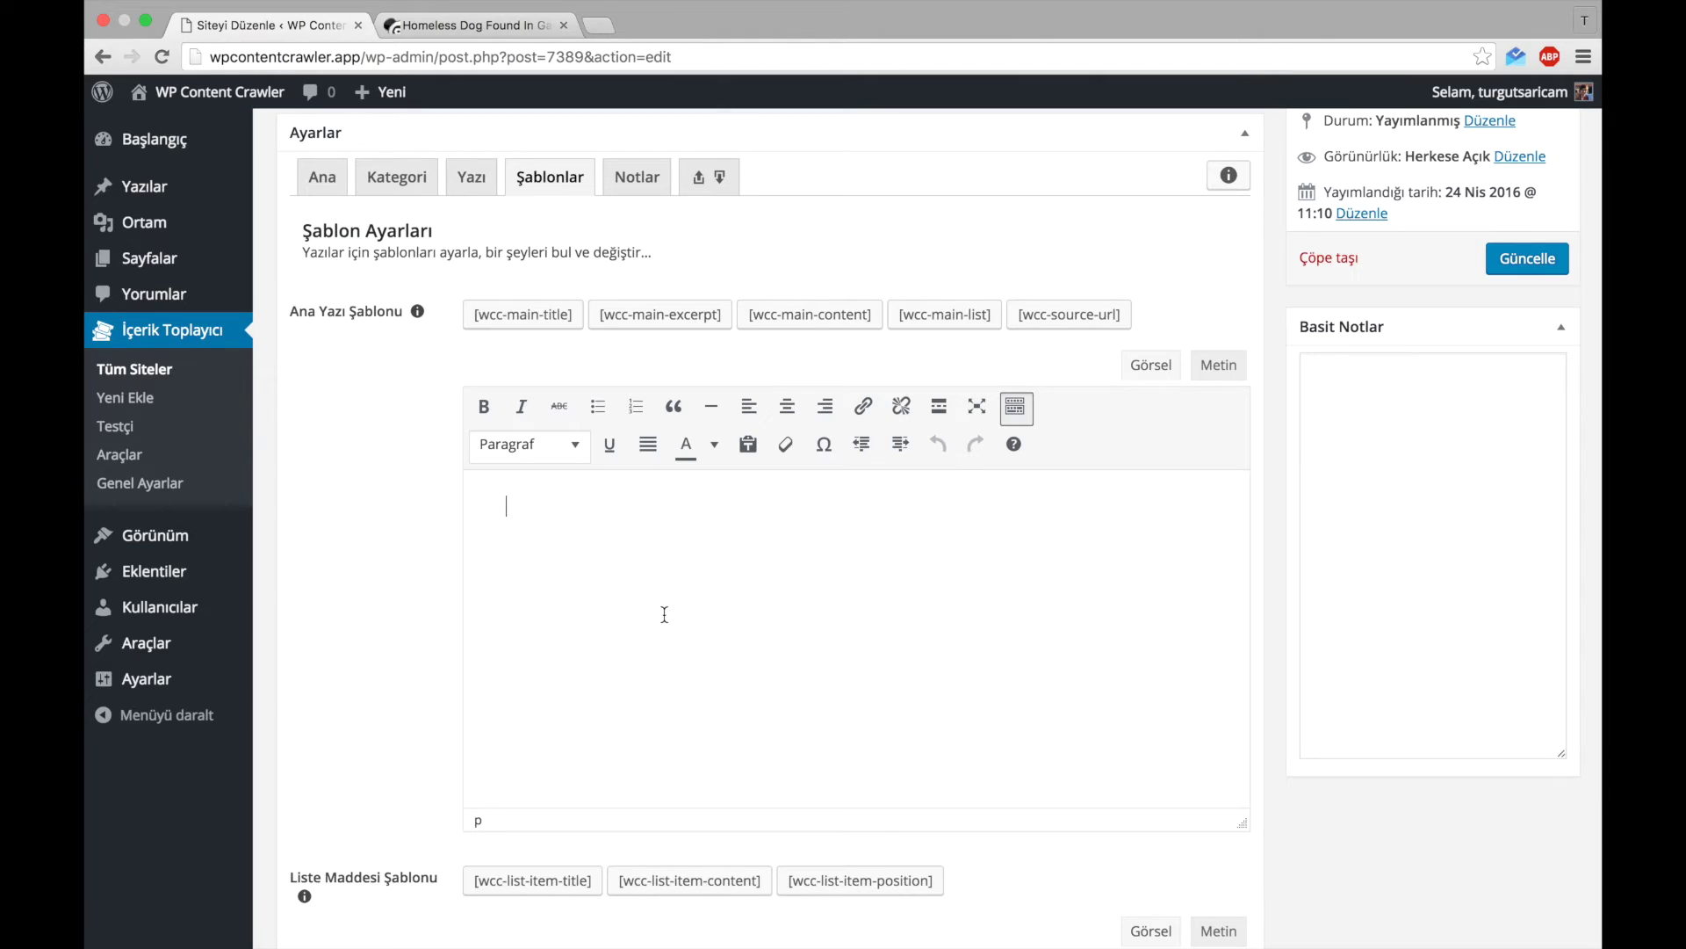
{"action": "key", "text": "ctrl+v"}
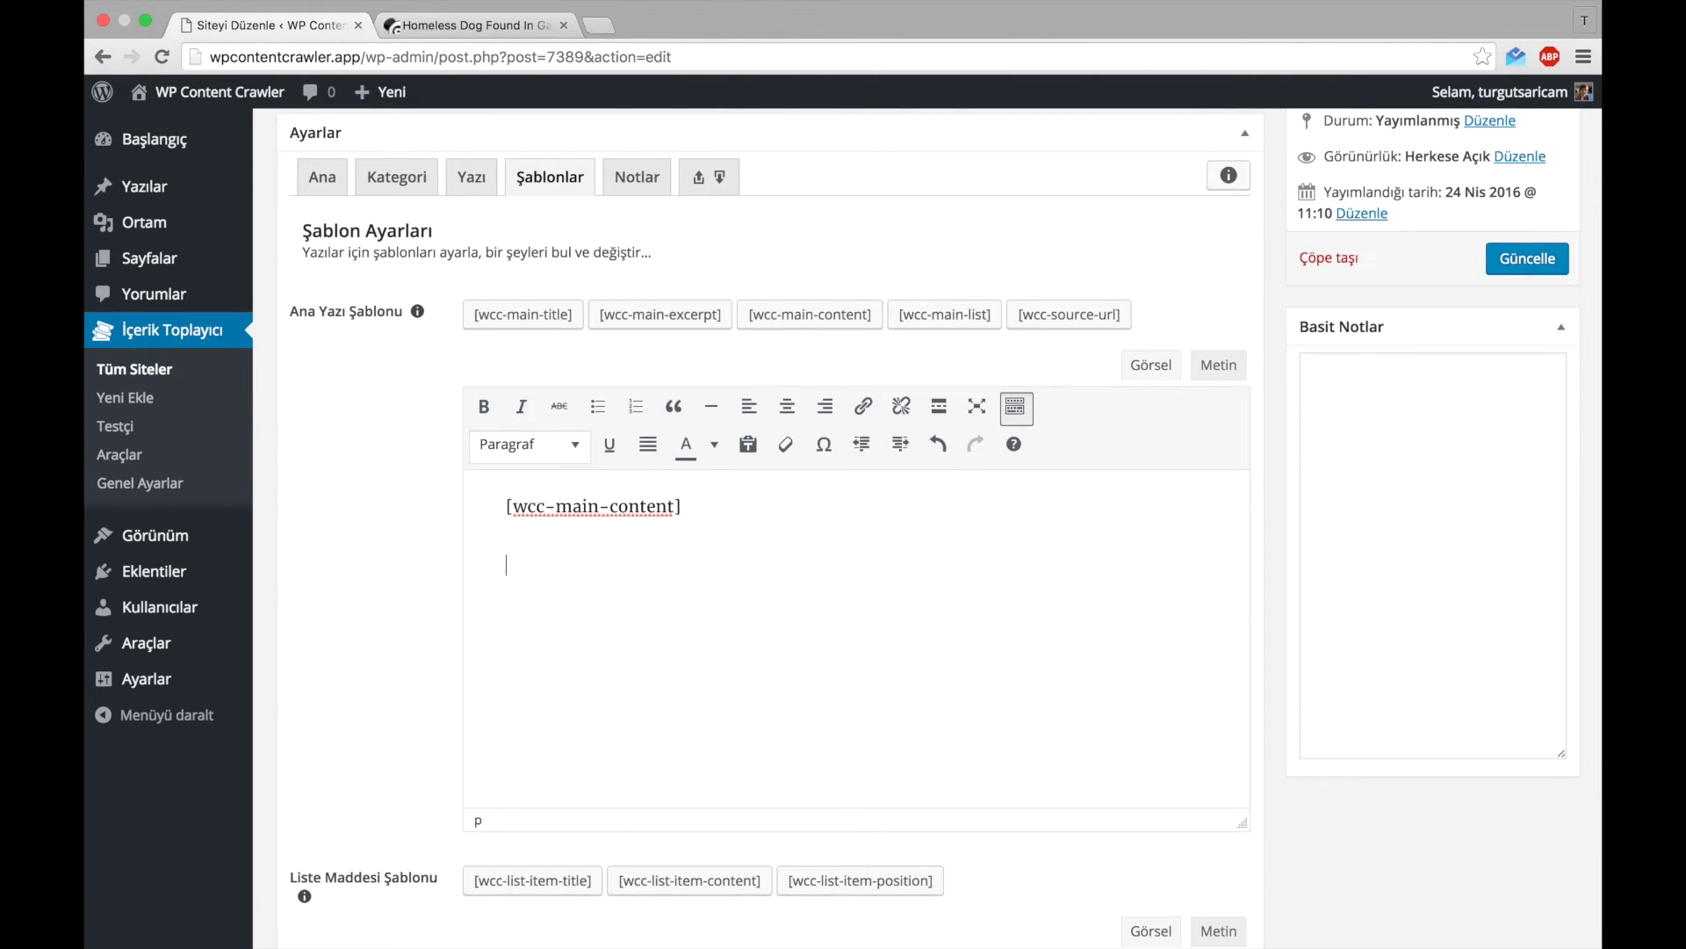
- Add a "Kaynak" link below the content code in the main post template, pointing to [wcc-source-url] with target "_blank"
{"action": "left_click", "coordinate": [1071, 324]}
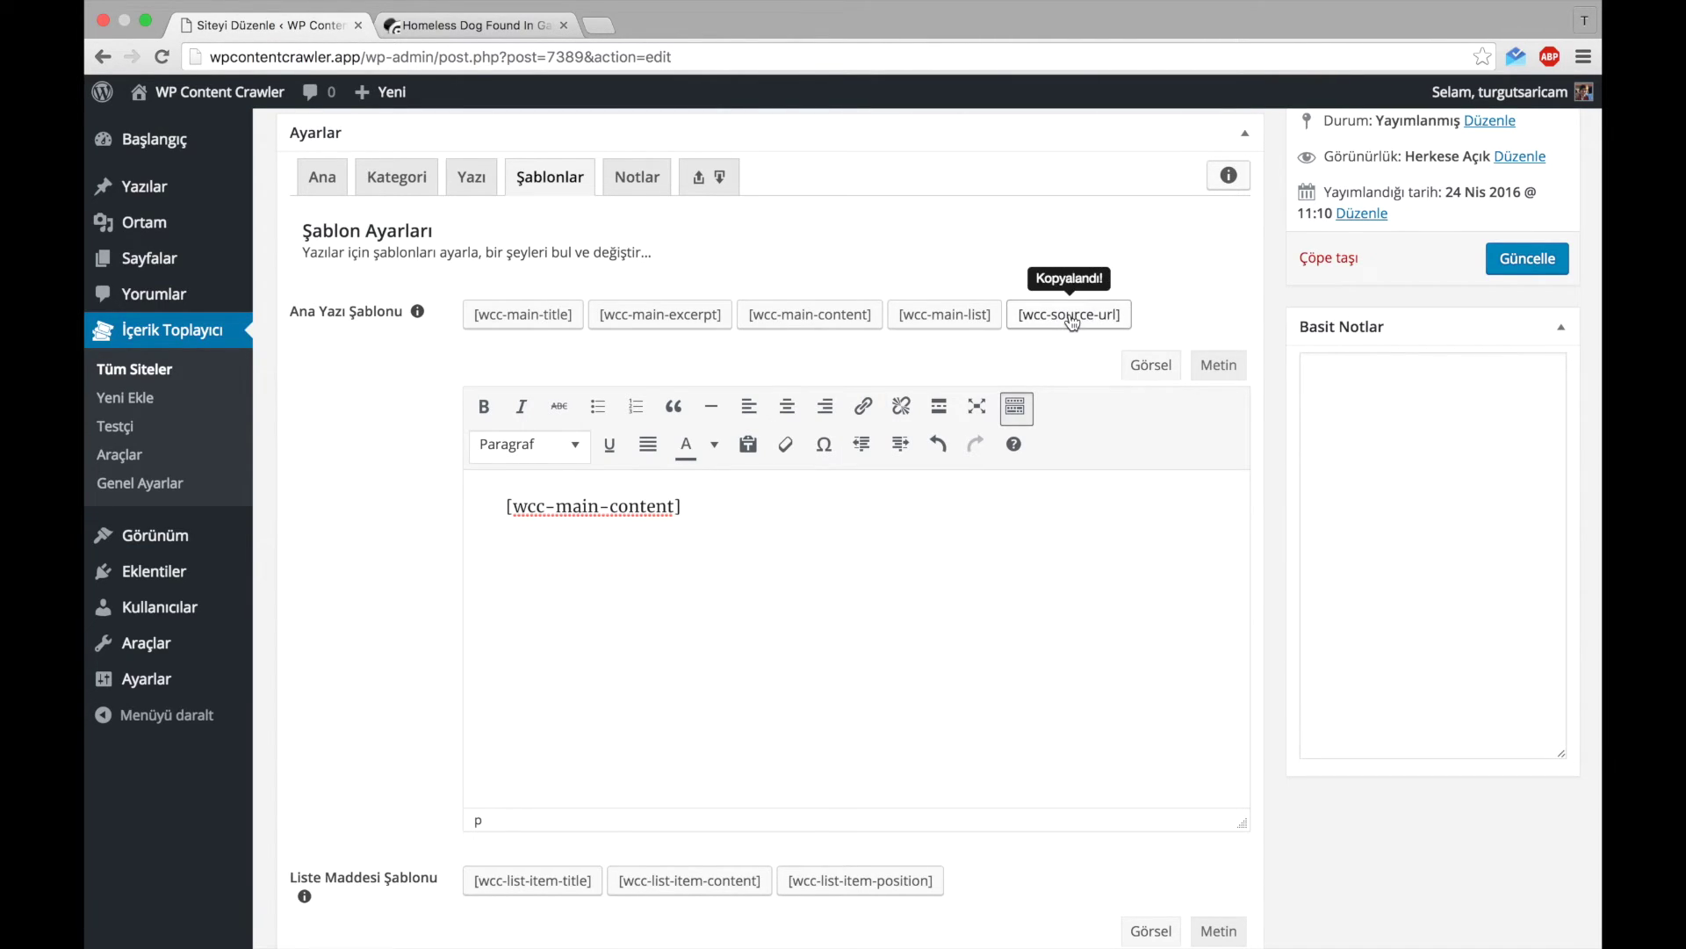
{"action": "left_click", "coordinate": [1212, 368]}
{"action": "double_click", "coordinate": [614, 489]}
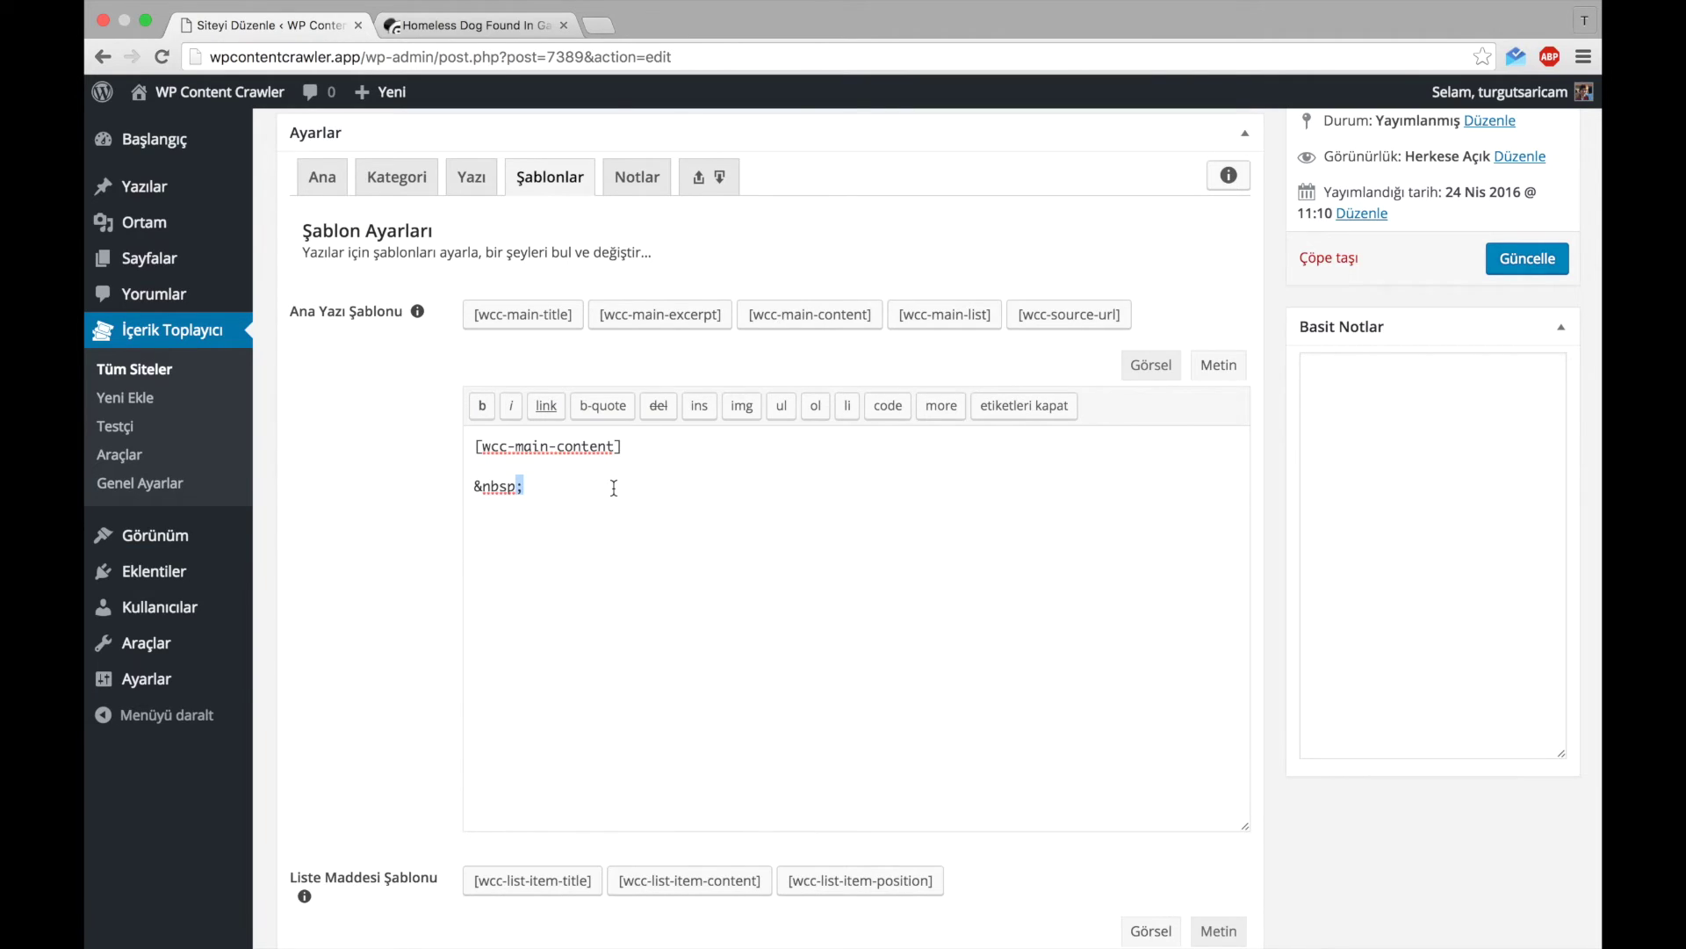
{"action": "type", "text": "<a href=\""}
{"action": "key", "text": "super+v"}
{"action": "type", "text": "\" ta"}
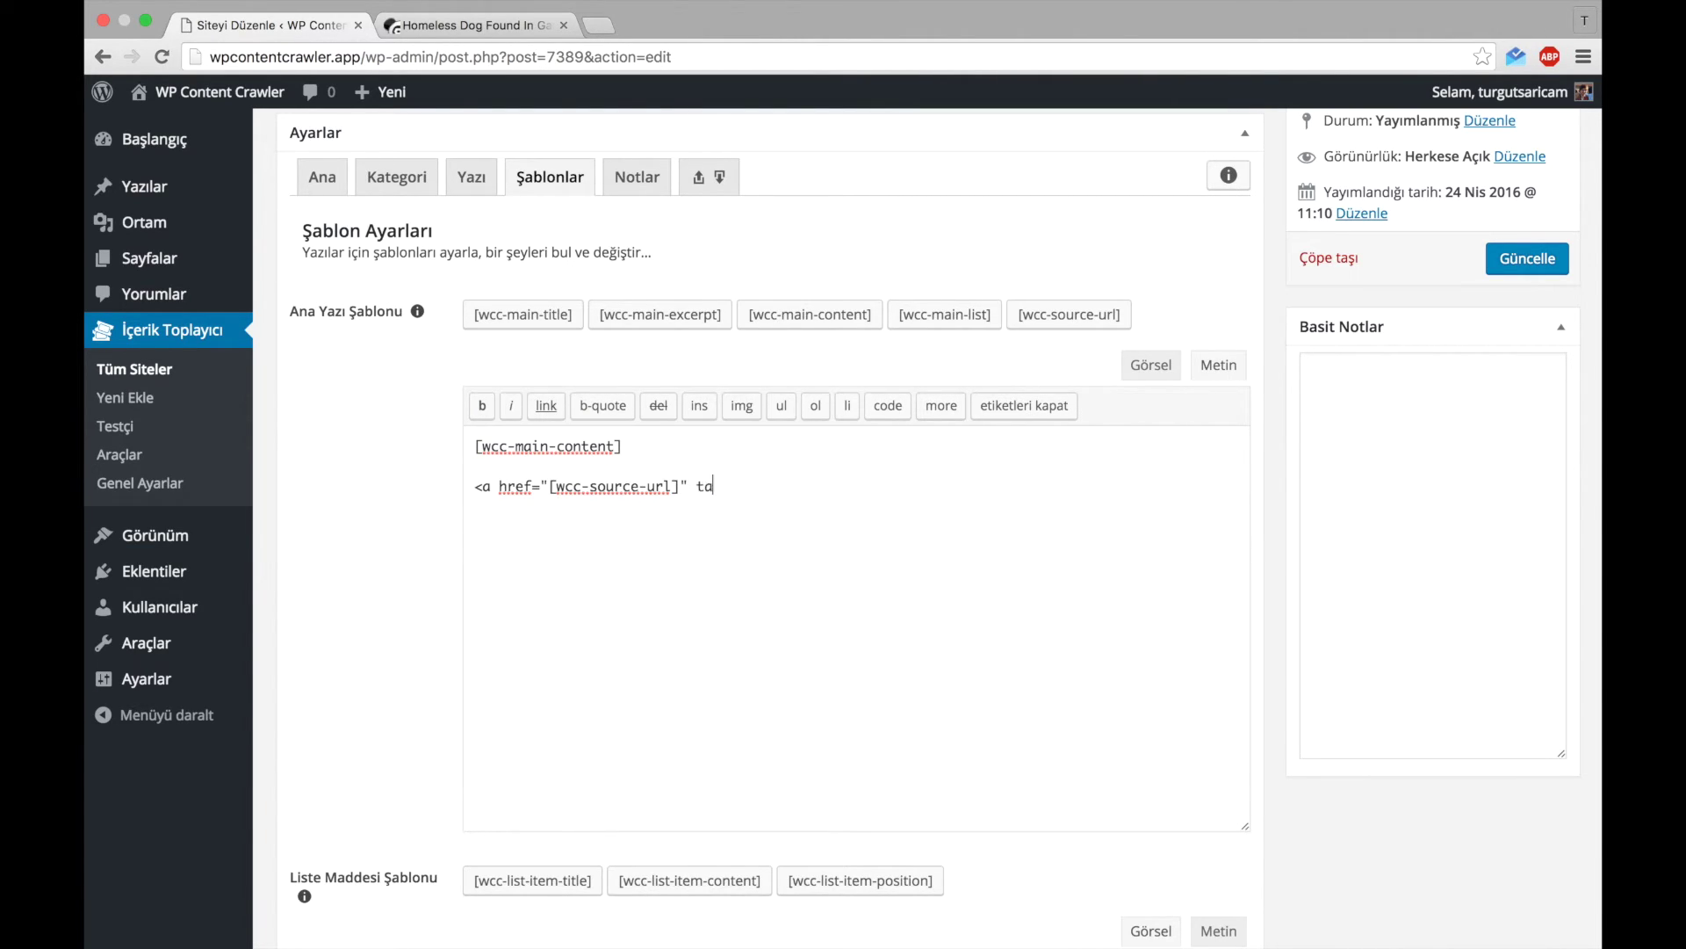
{"action": "type", "text": "rget=\"_blank\">Kayna"}
{"action": "key", "text": "BackSpace"}
{"action": "type", "text": "nak<"}
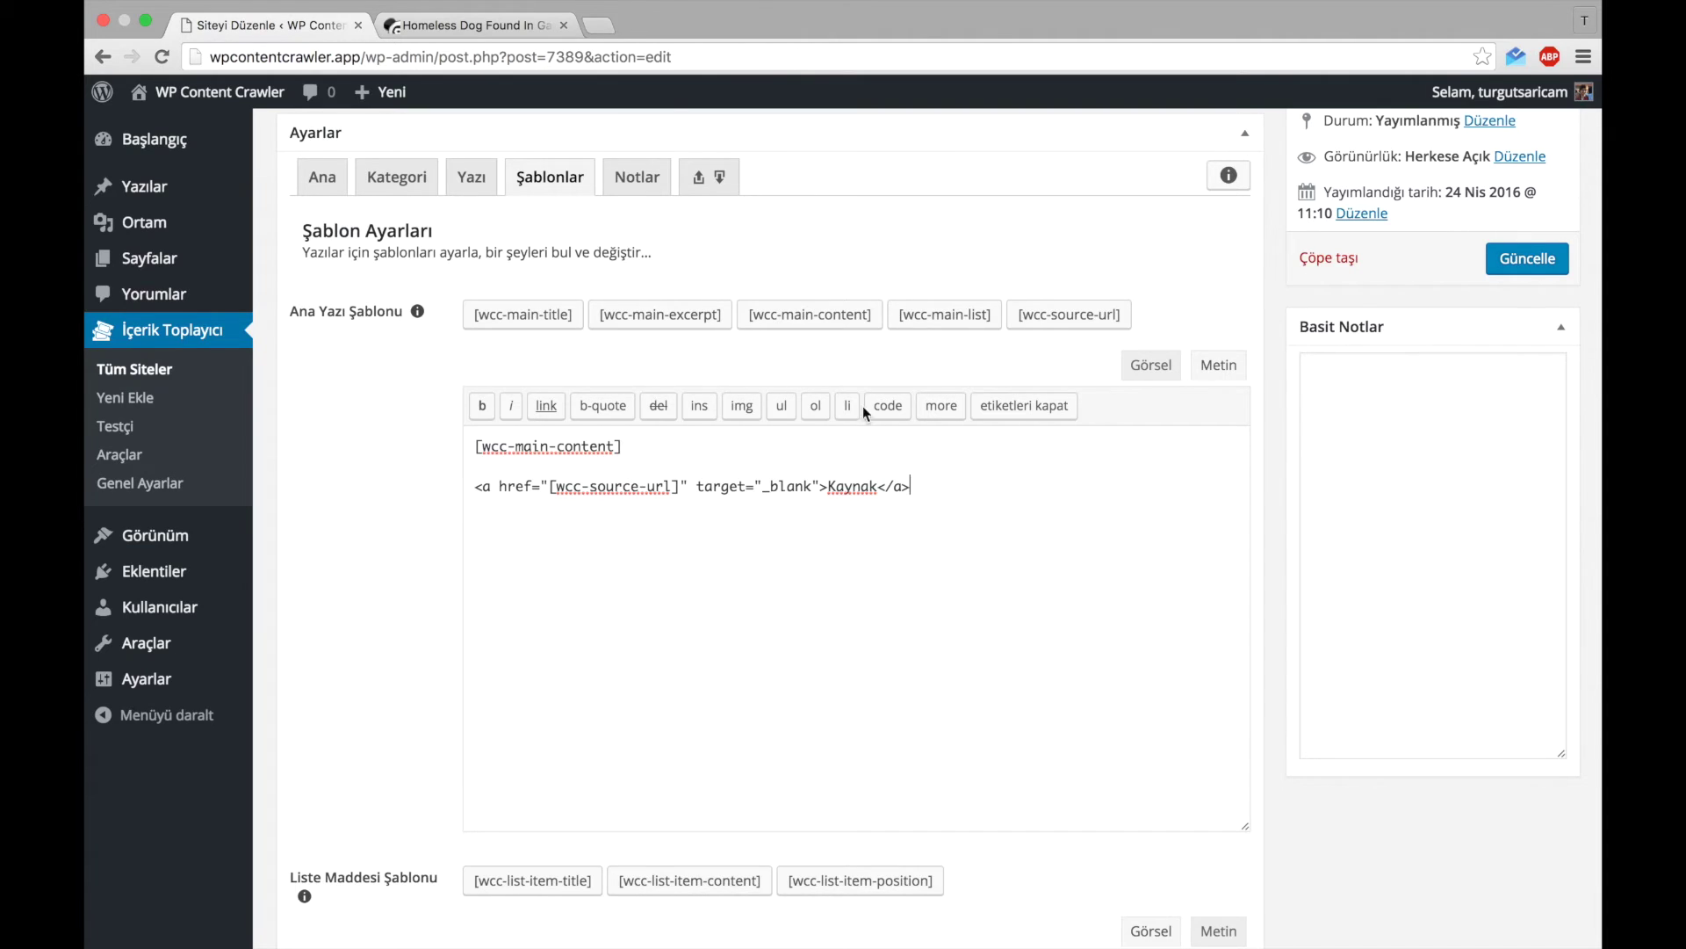
- Show the main post template in its visual view and update the Bored Panda site
{"action": "left_click", "coordinate": [1142, 364]}
{"action": "scroll", "coordinate": [885, 566], "scroll_direction": "down", "scroll_amount": 2}
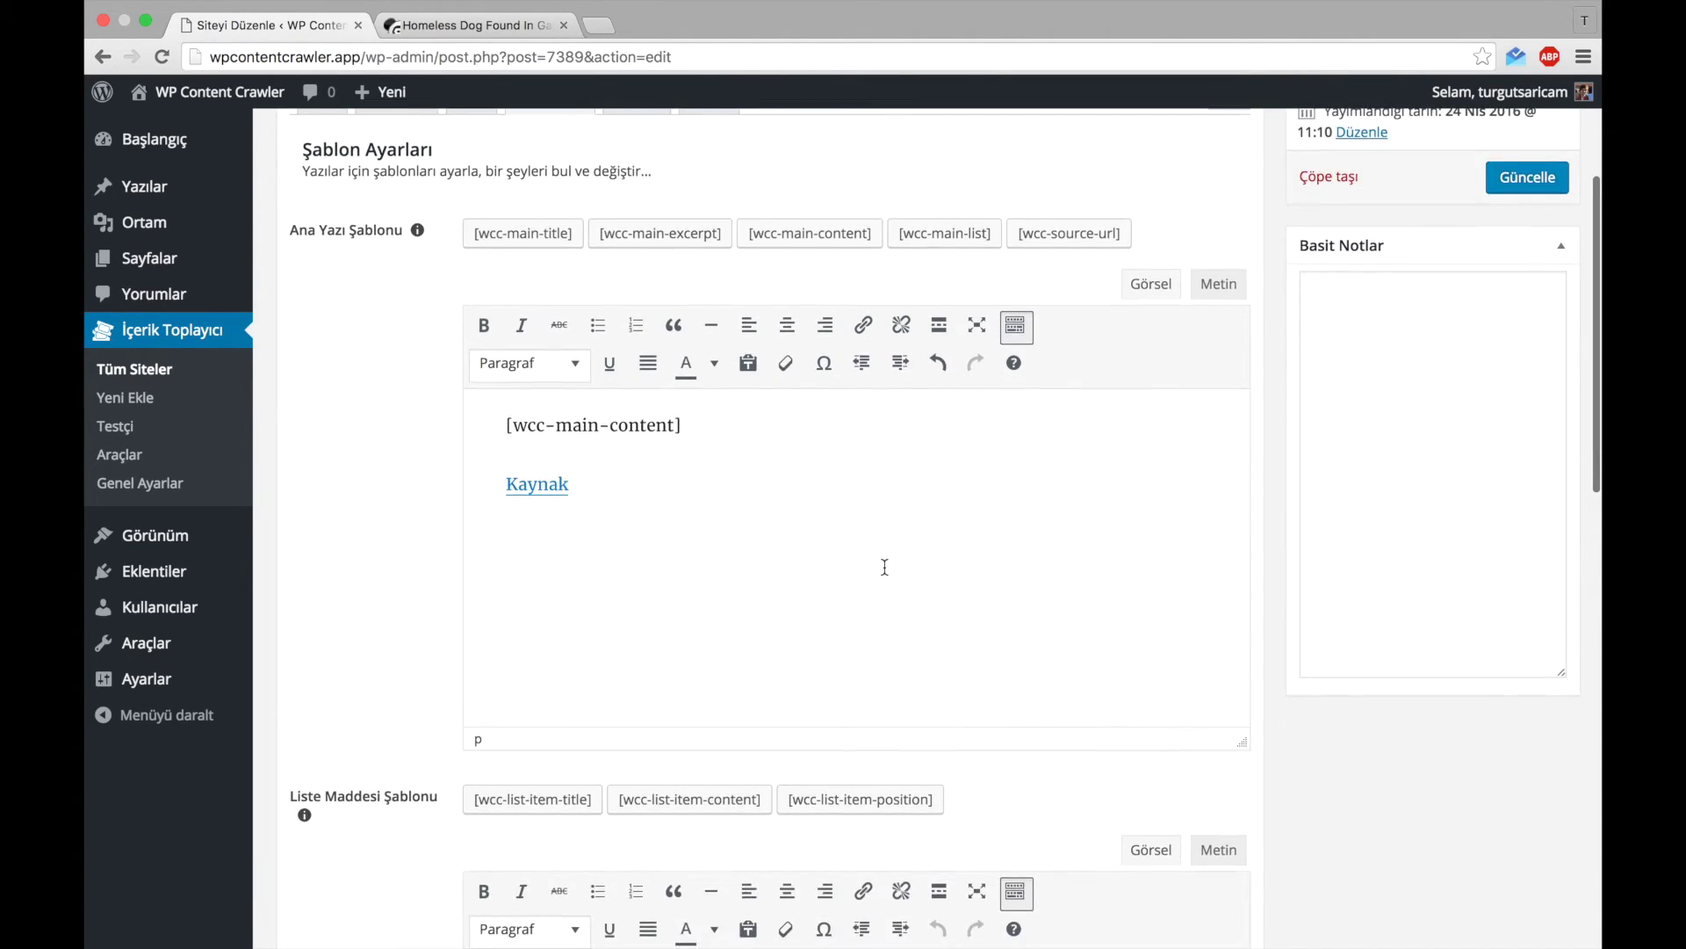
{"action": "scroll", "coordinate": [885, 567], "scroll_direction": "up", "scroll_amount": 1}
{"action": "left_click", "coordinate": [1525, 225]}
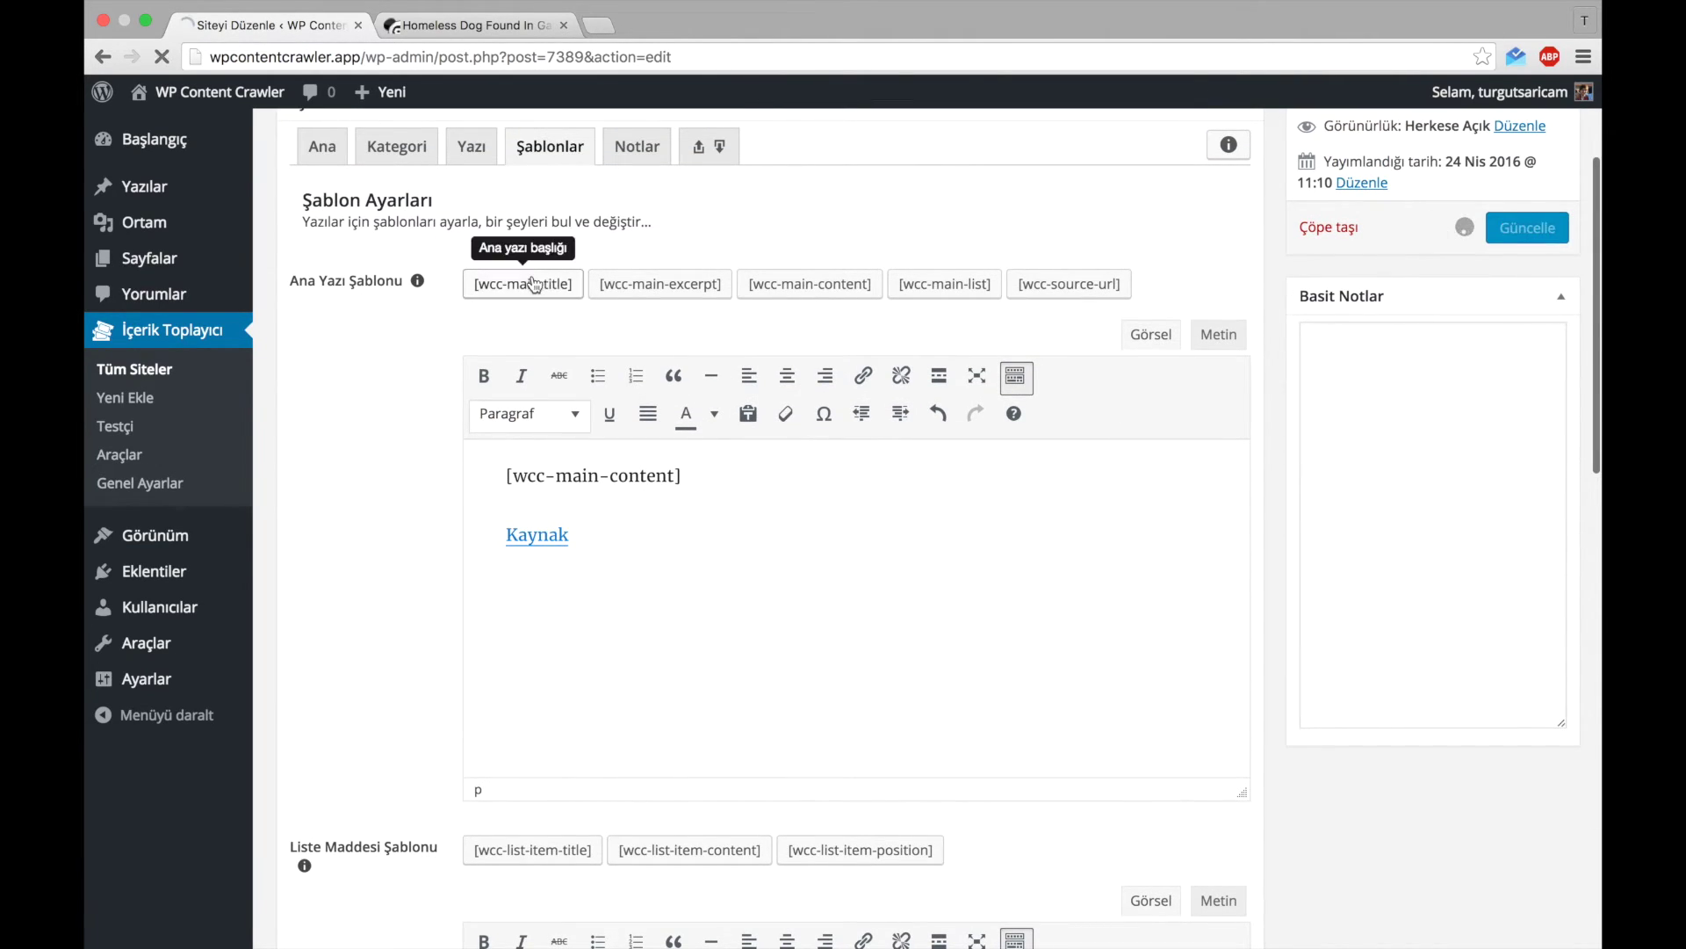
- Open the plugin's tester in a separate browser tab and copy the homeless dog post's address from its Bored Panda page
{"action": "left_click", "coordinate": [171, 438], "text": "super"}
{"action": "left_click", "coordinate": [663, 29]}
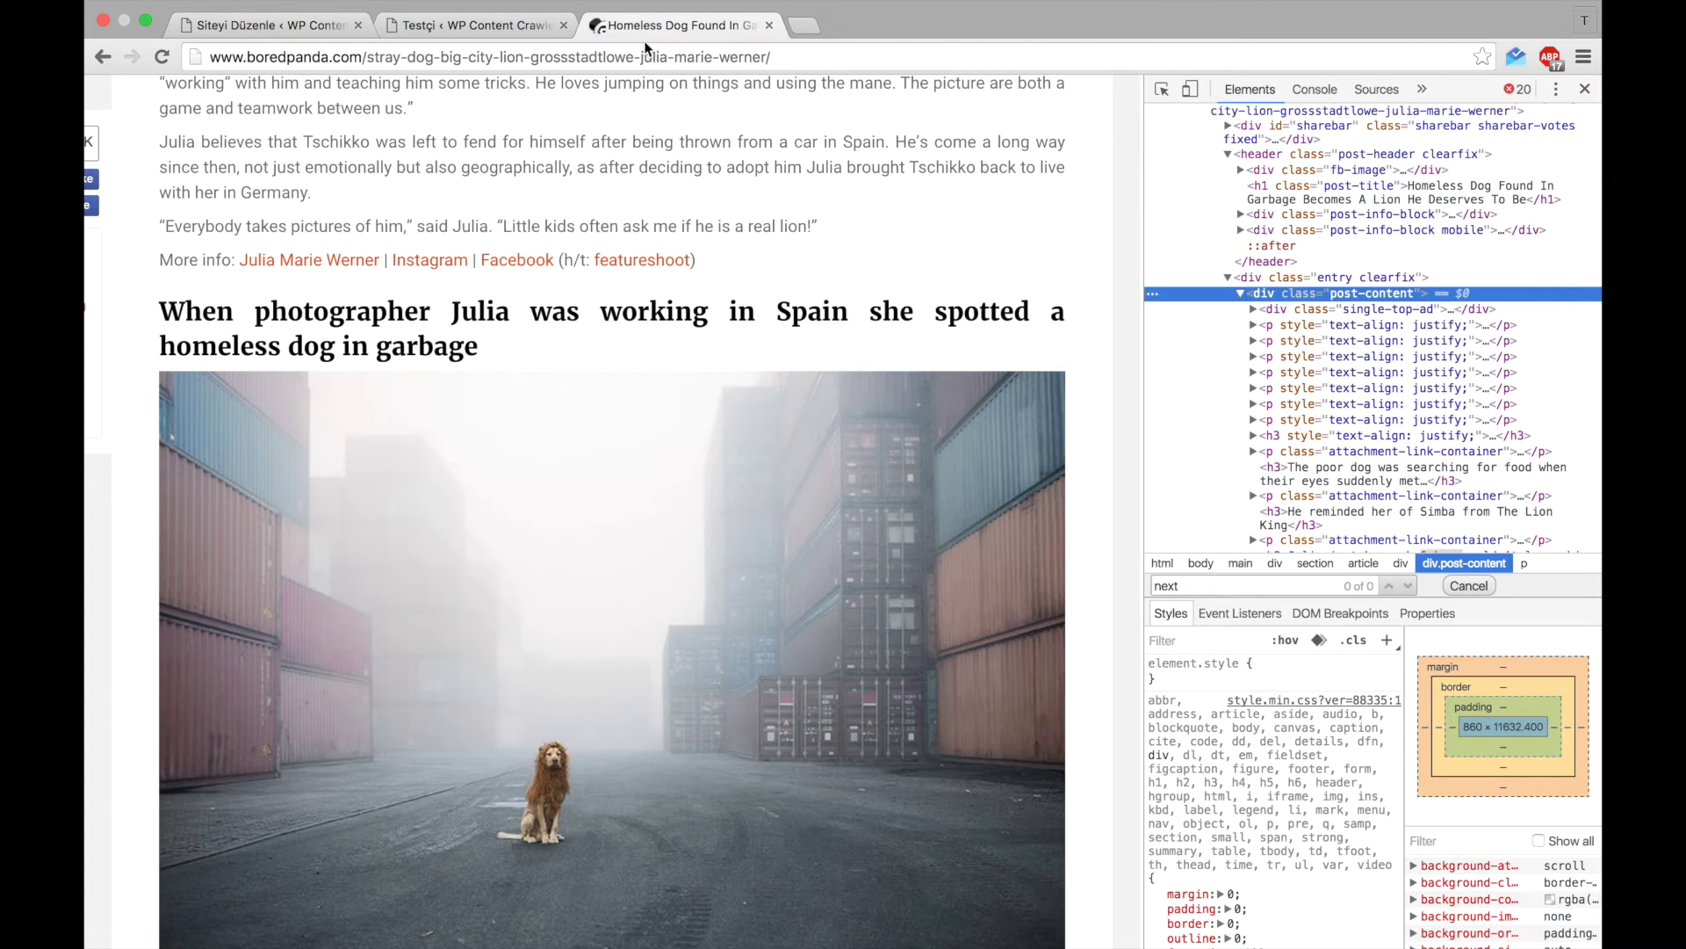
{"action": "left_click", "coordinate": [647, 55]}
{"action": "right_click", "coordinate": [647, 55]}
{"action": "left_click", "coordinate": [655, 80]}
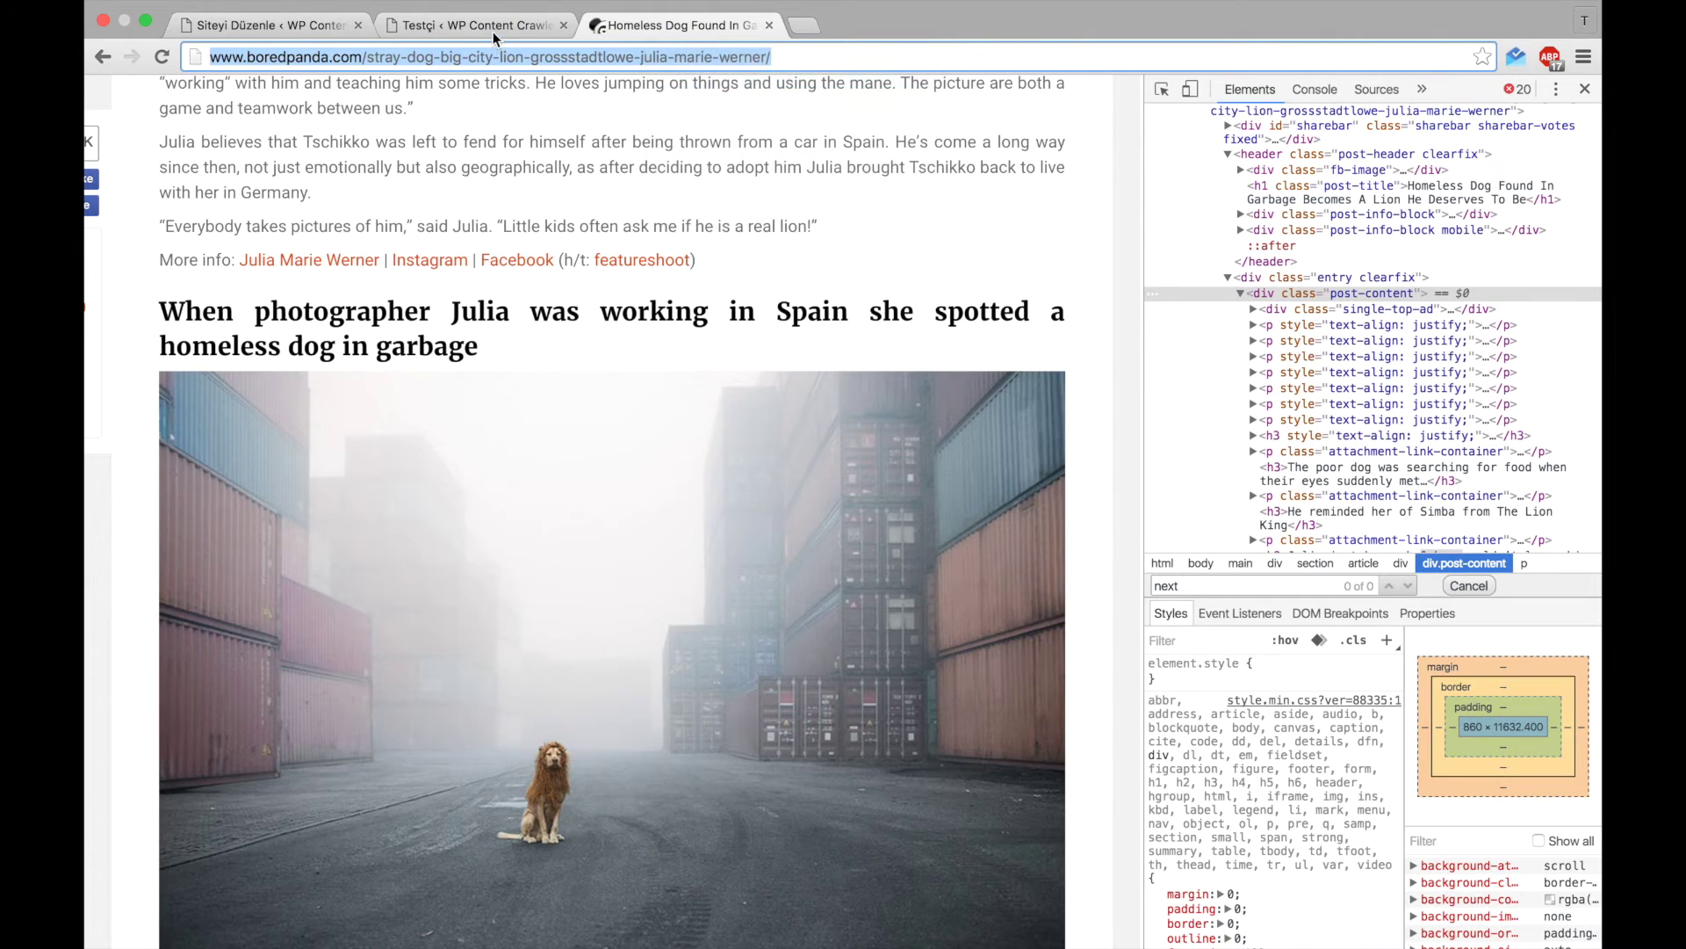
- Test the Bored Panda post page with the copied address and review the rendered template, post details and attachments
{"action": "left_click", "coordinate": [488, 32]}
{"action": "left_click", "coordinate": [805, 183]}
{"action": "right_click", "coordinate": [806, 183]}
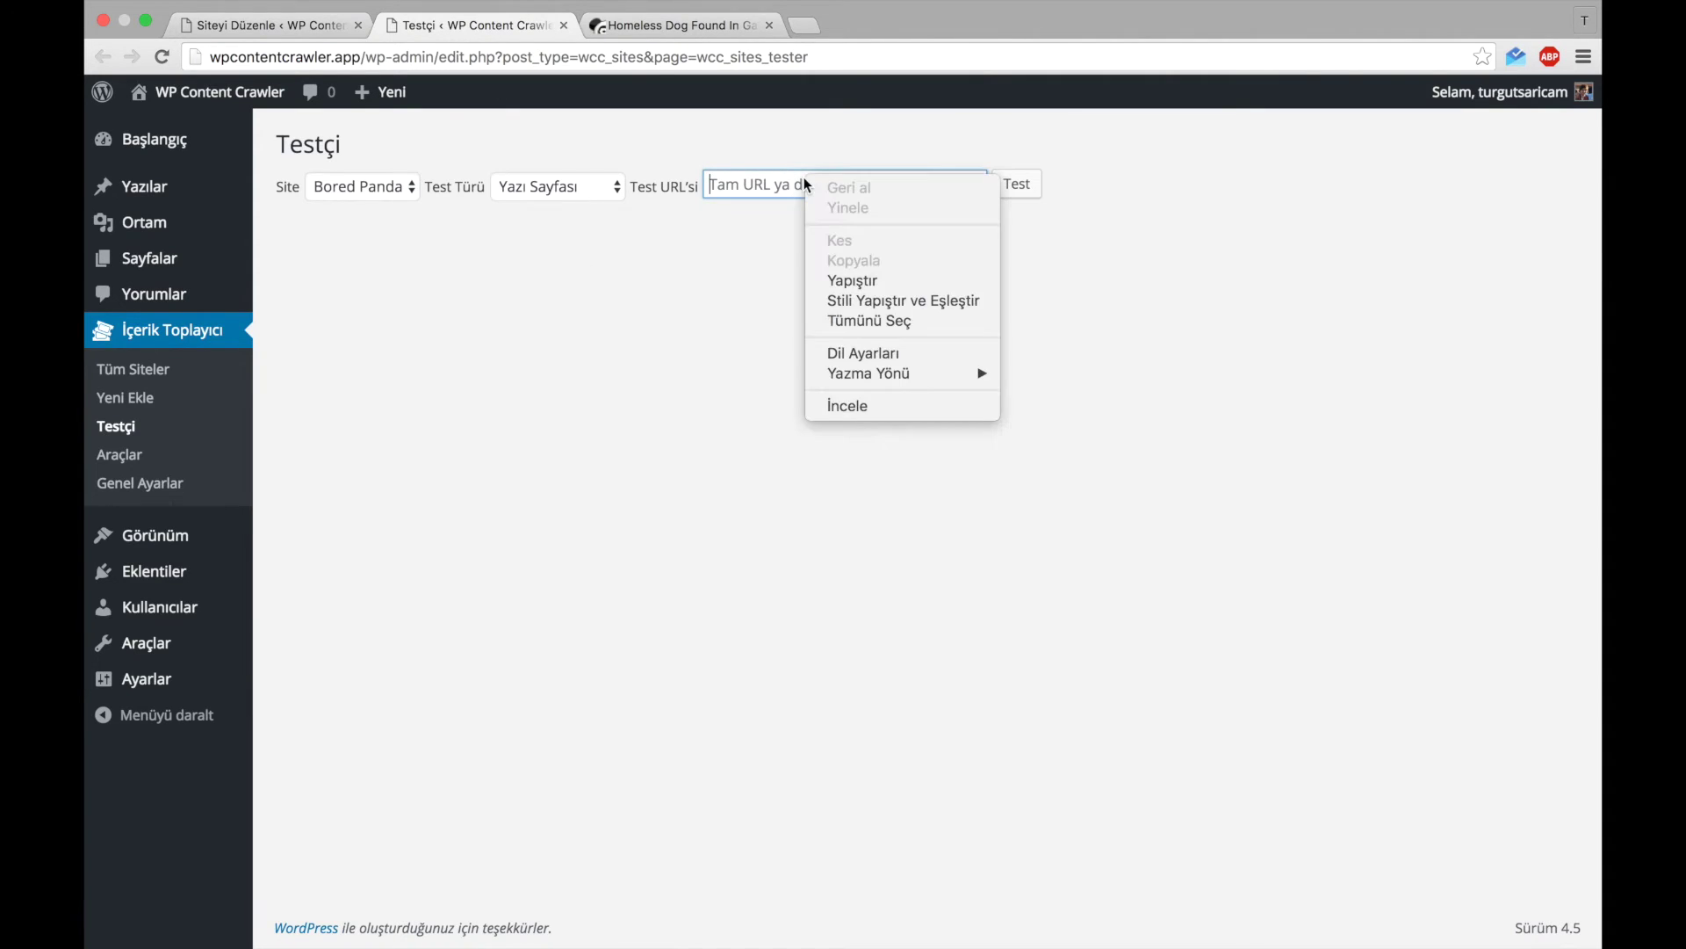
{"action": "left_click", "coordinate": [874, 280]}
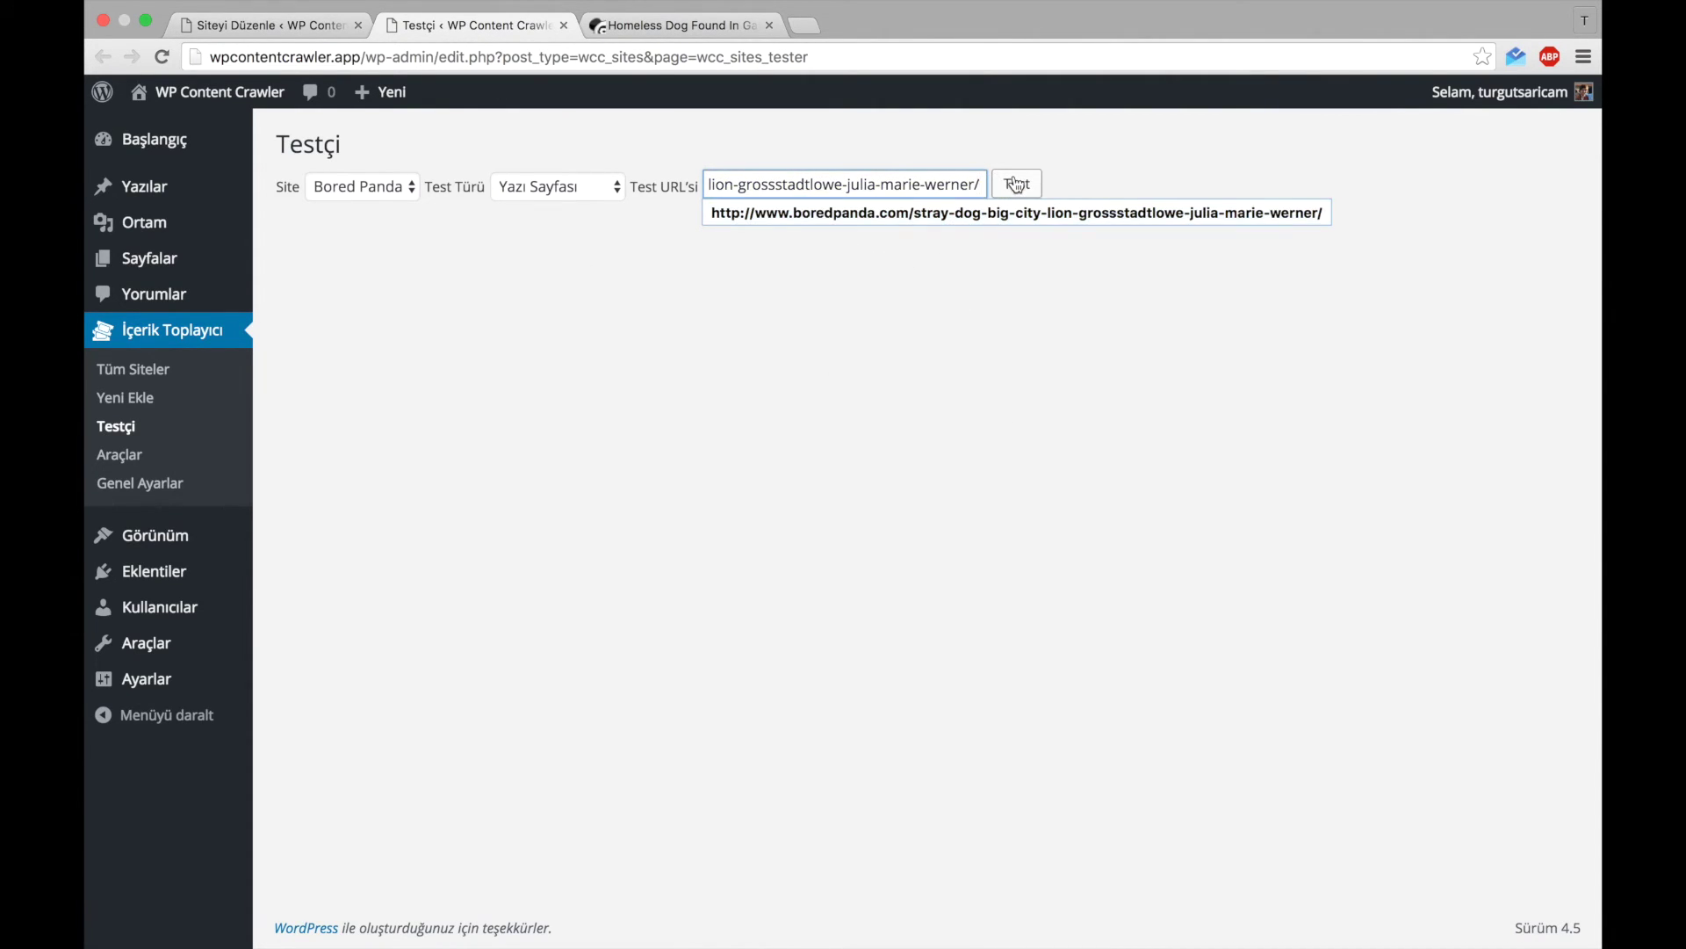
{"action": "left_click", "coordinate": [1016, 184]}
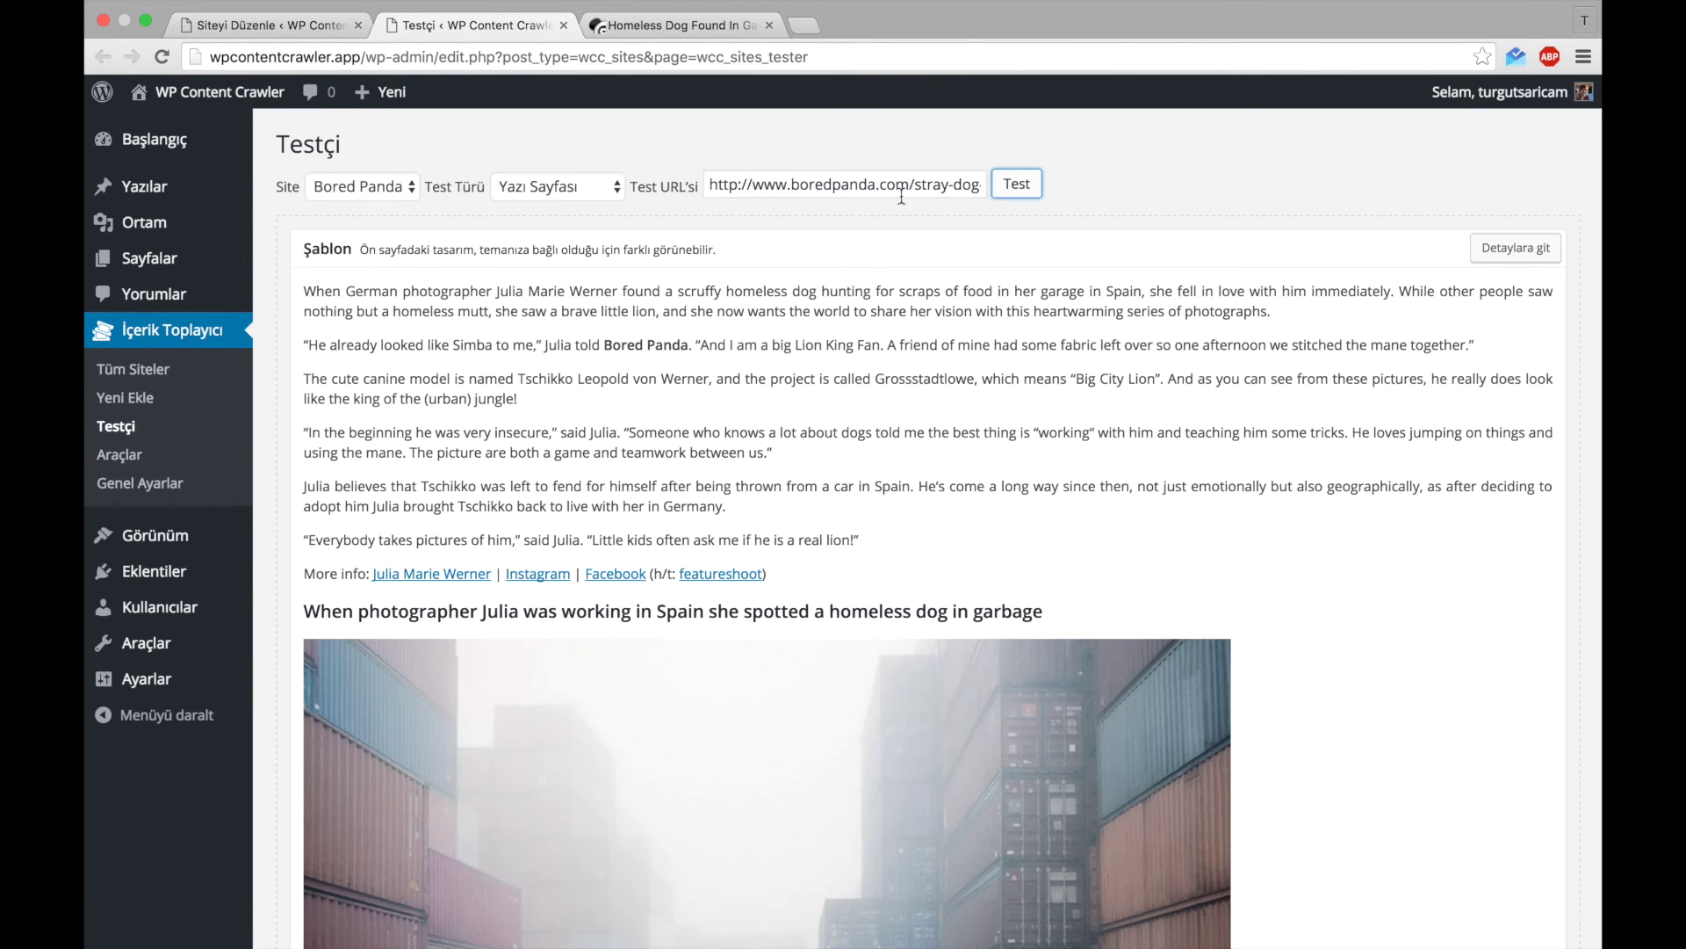
{"action": "scroll", "coordinate": [732, 488], "scroll_direction": "down", "scroll_amount": 5}
{"action": "scroll", "coordinate": [733, 489], "scroll_direction": "down", "scroll_amount": 20}
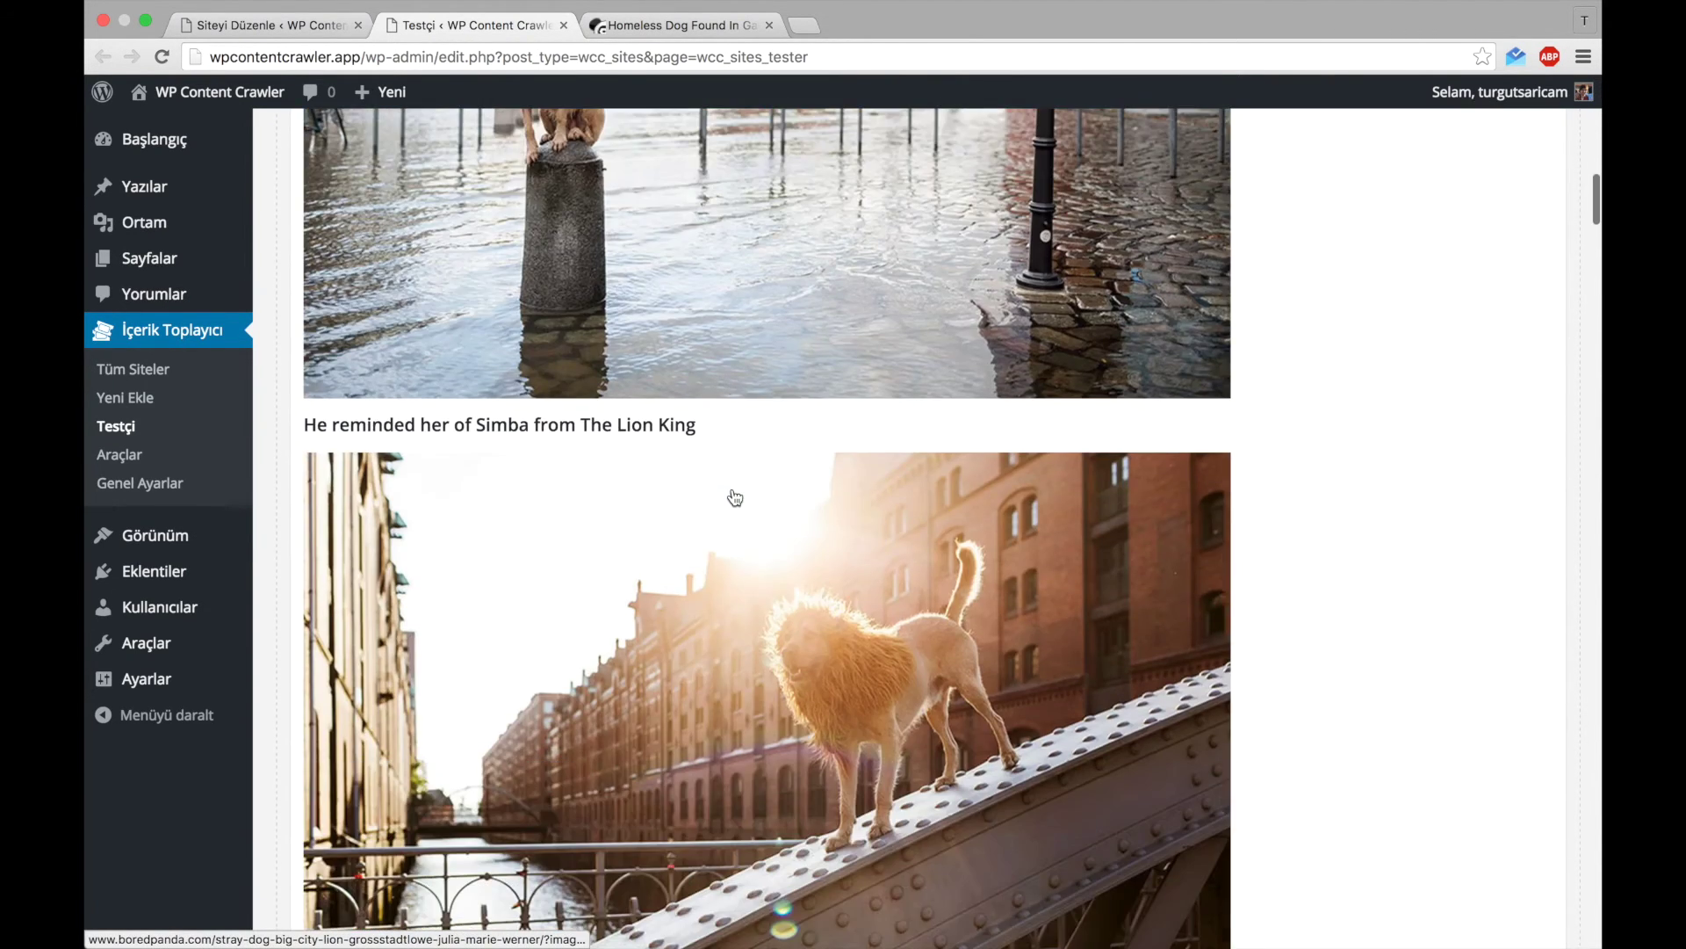
{"action": "scroll", "coordinate": [735, 498], "scroll_direction": "down", "scroll_amount": 20}
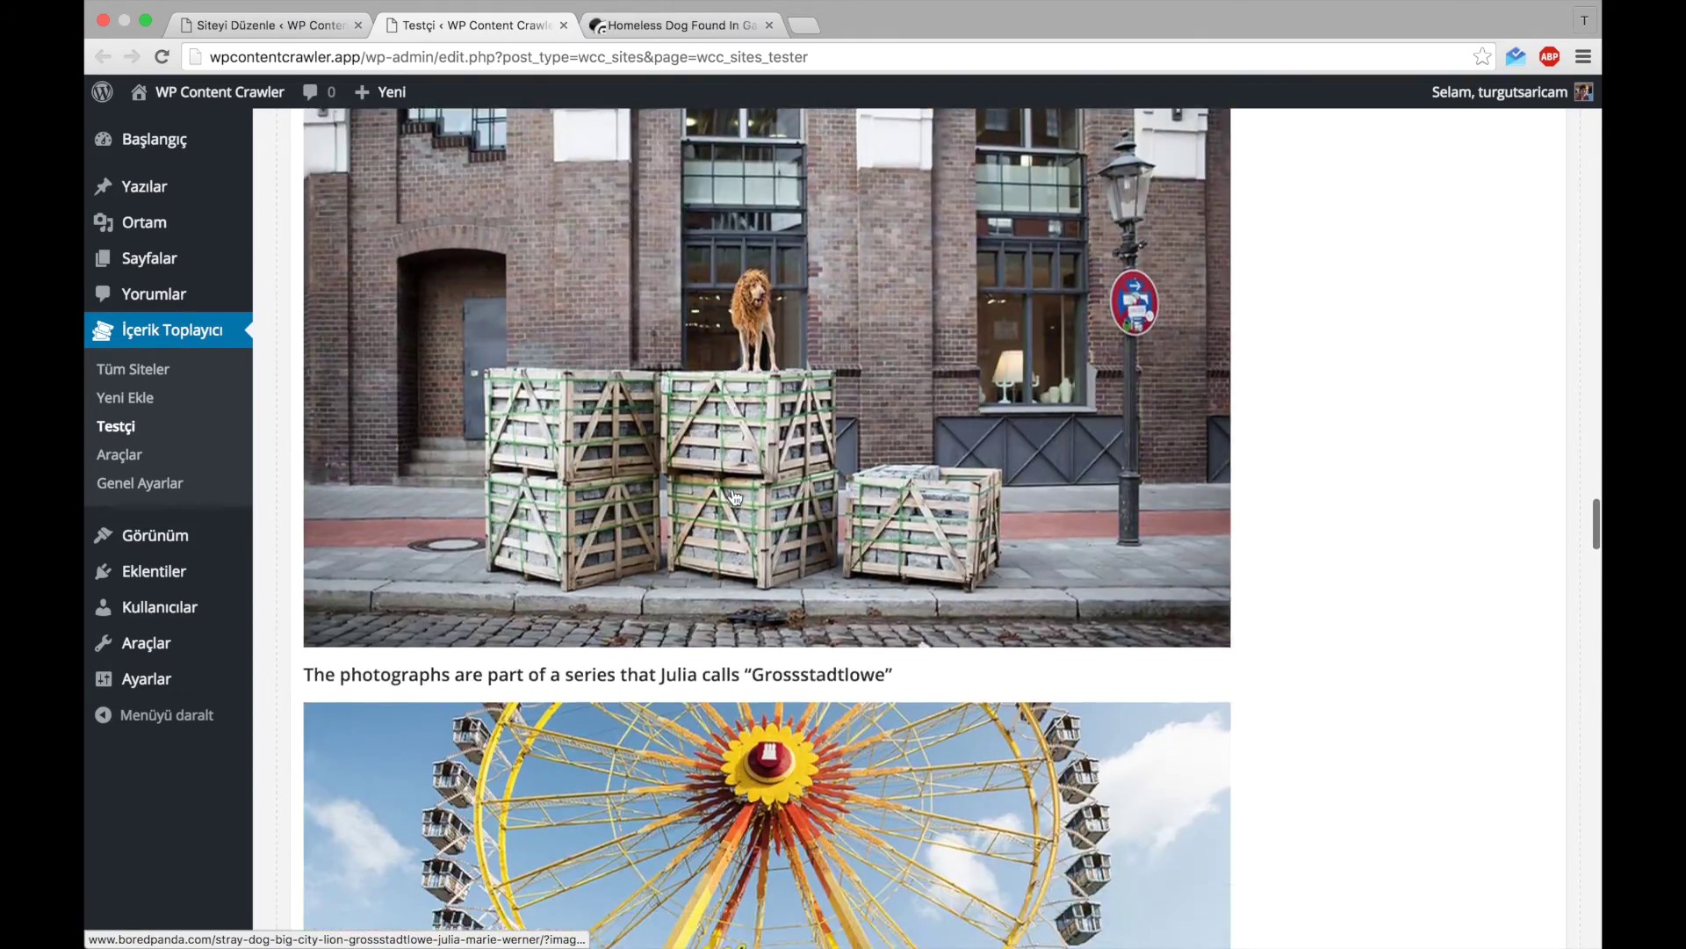
{"action": "scroll", "coordinate": [735, 498], "scroll_direction": "down", "scroll_amount": 20}
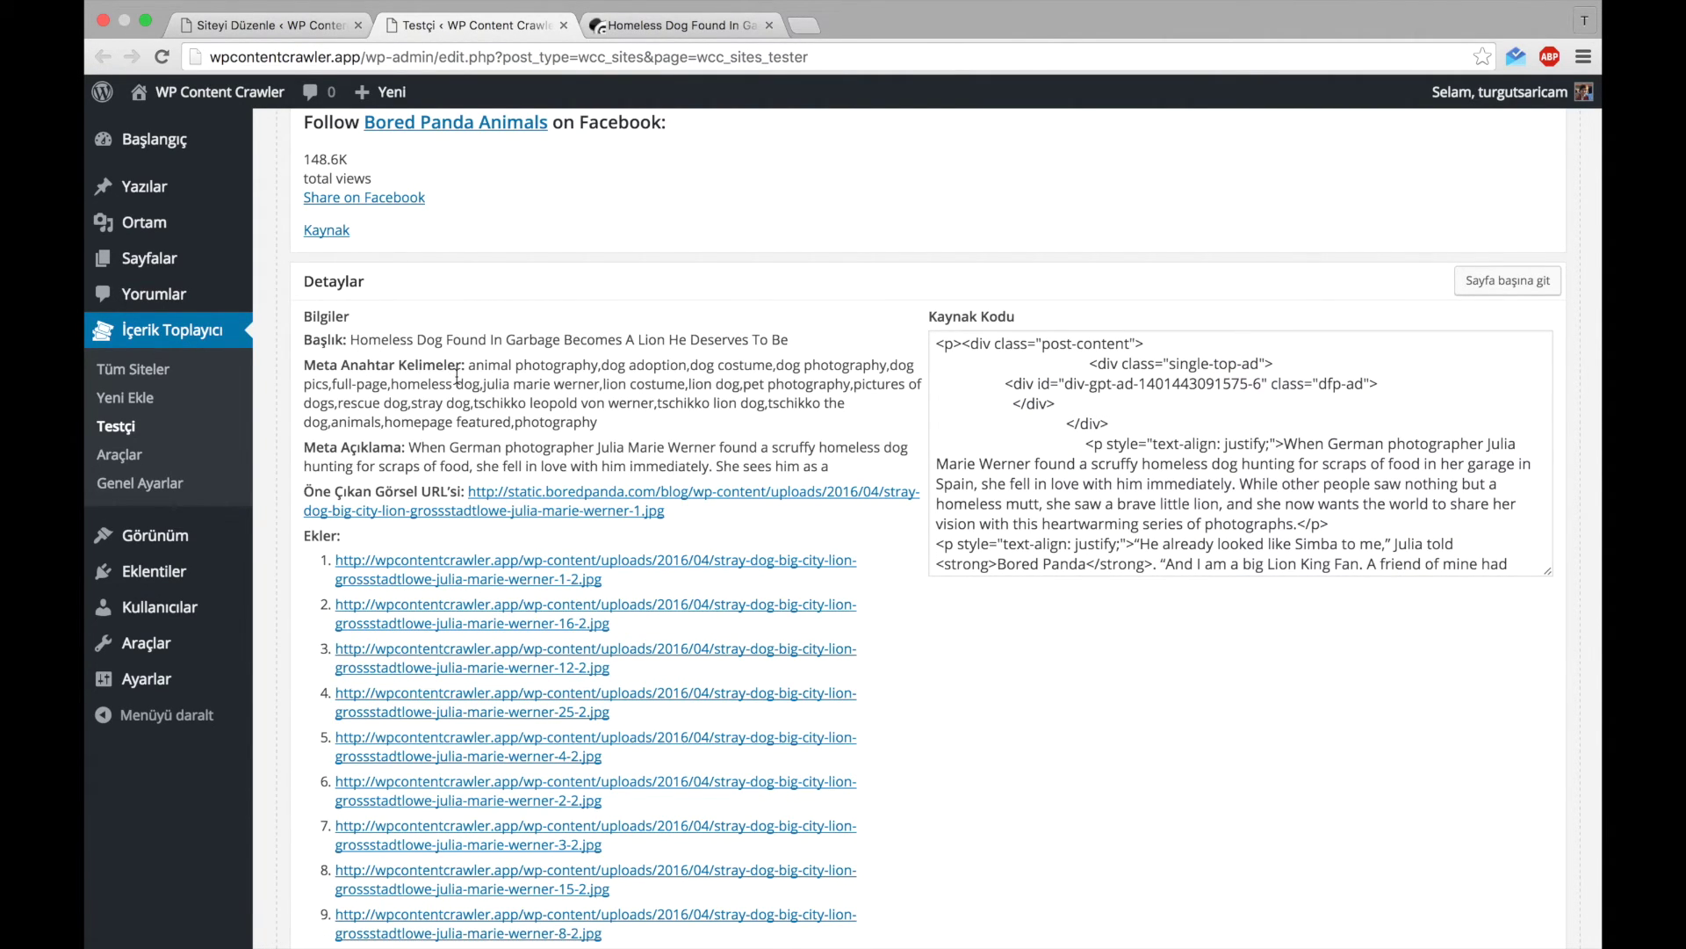
{"action": "scroll", "coordinate": [893, 584], "scroll_direction": "up", "scroll_amount": 6}
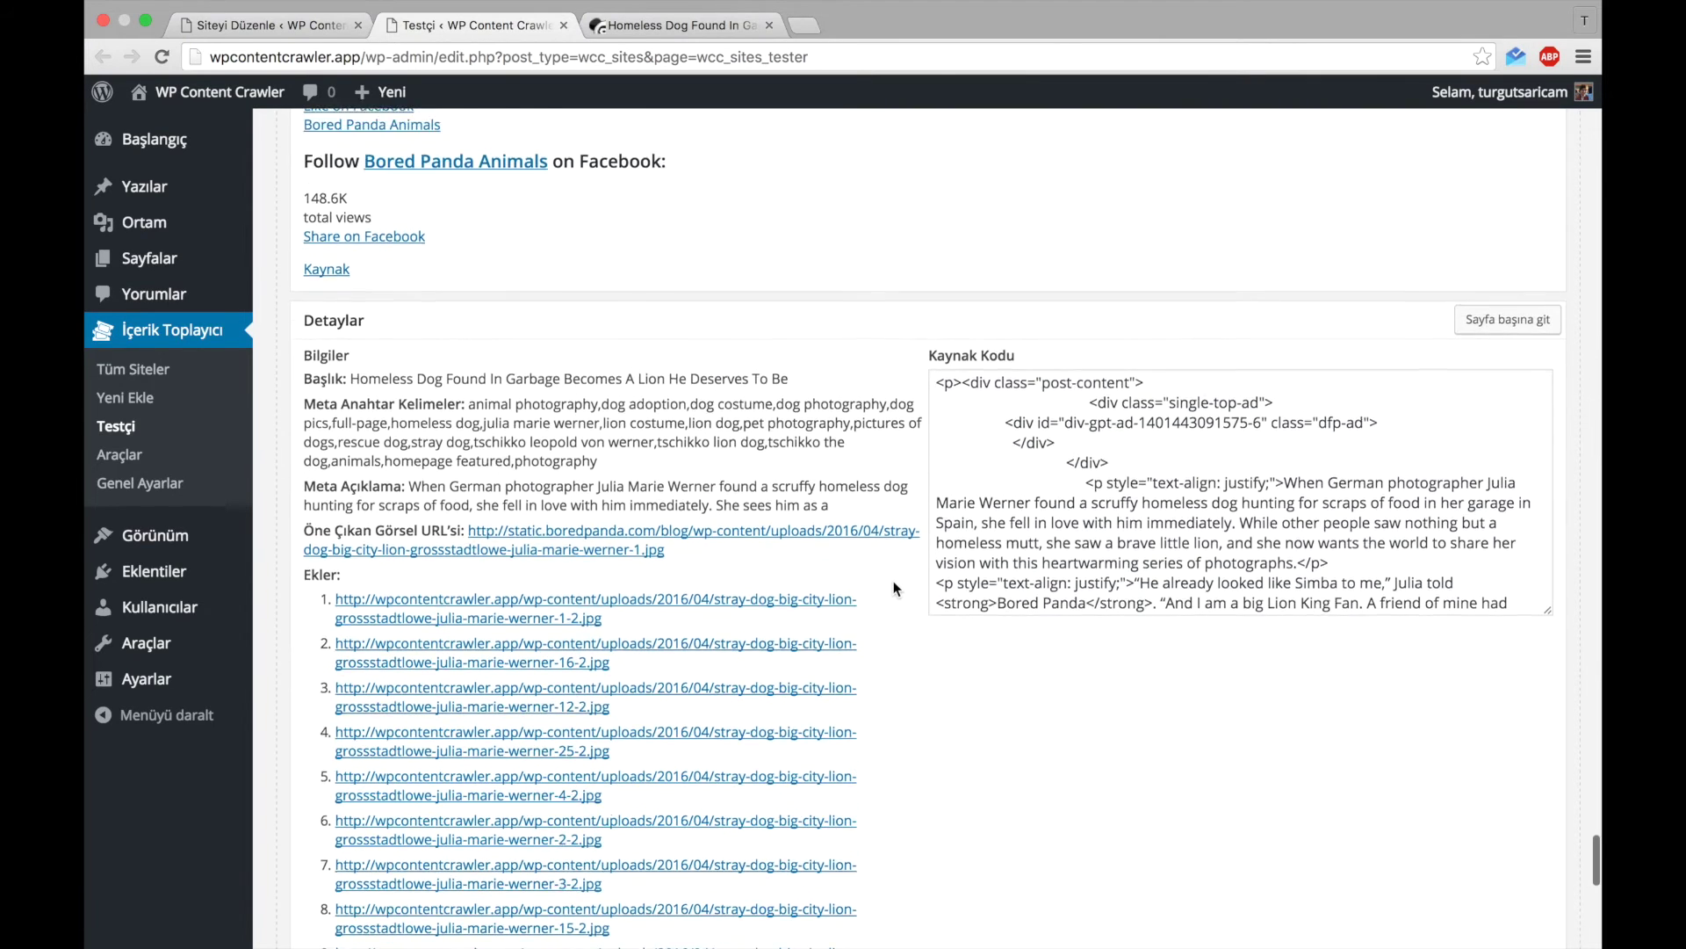
- Manually crawl and save the homeless dog post from Bored Panda into Category 1 1 2 using the copied post address
{"action": "left_click", "coordinate": [133, 458]}
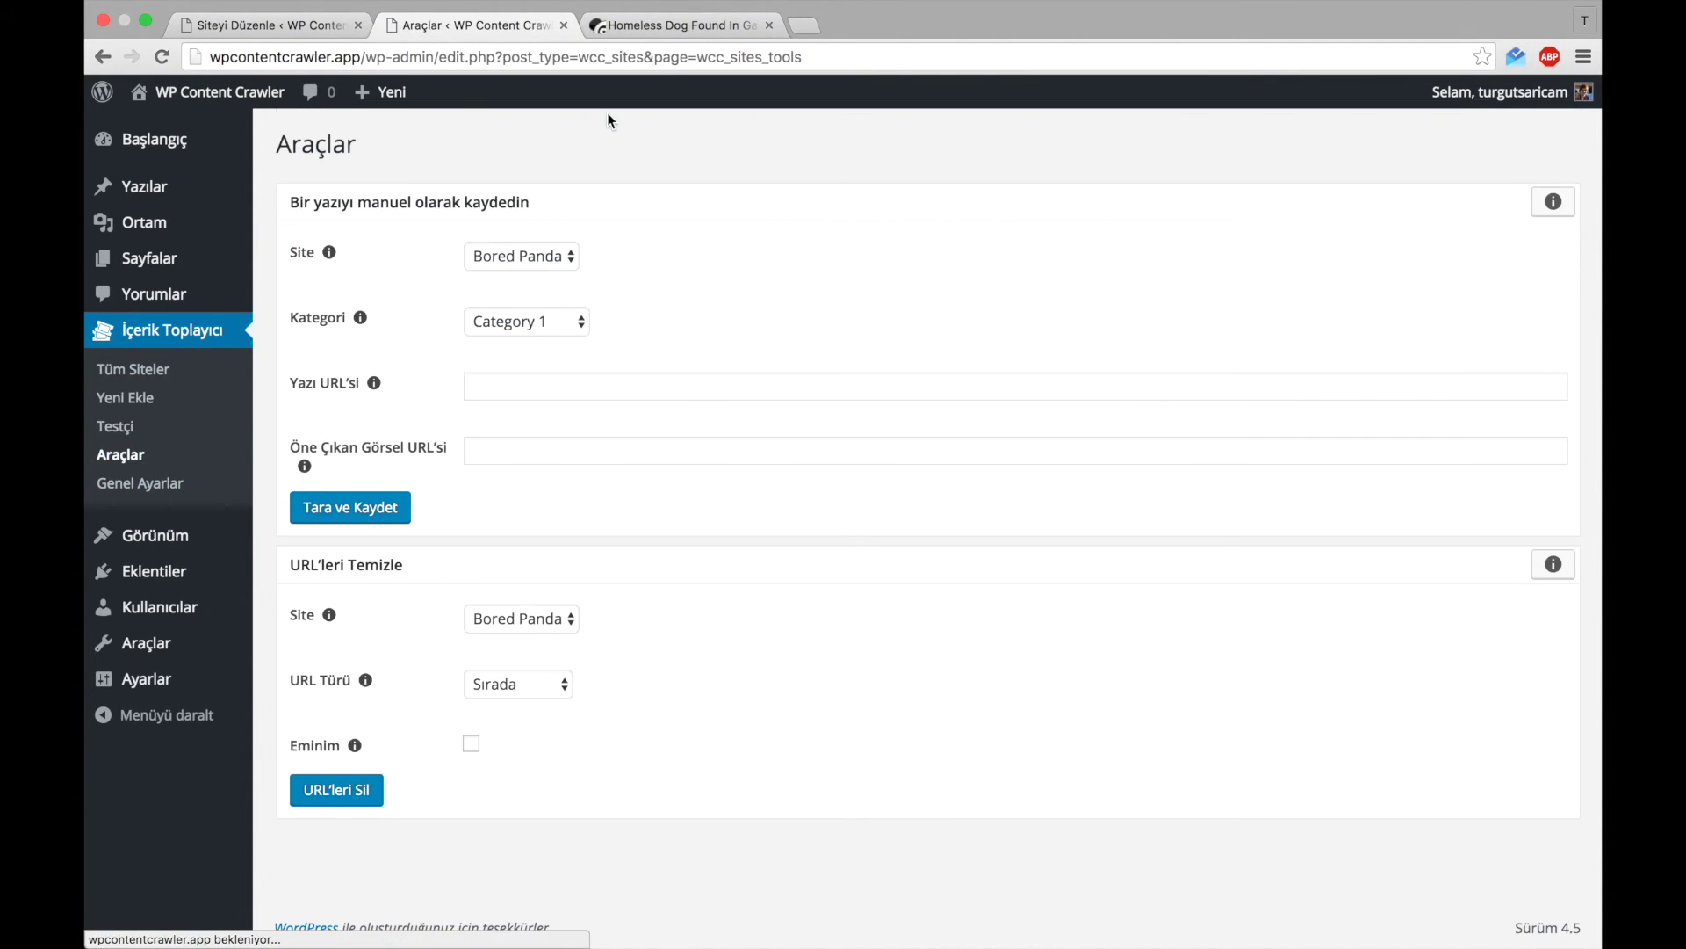
{"action": "left_click", "coordinate": [544, 323]}
{"action": "left_click", "coordinate": [546, 383]}
{"action": "right_click", "coordinate": [548, 386]}
{"action": "left_click", "coordinate": [606, 485]}
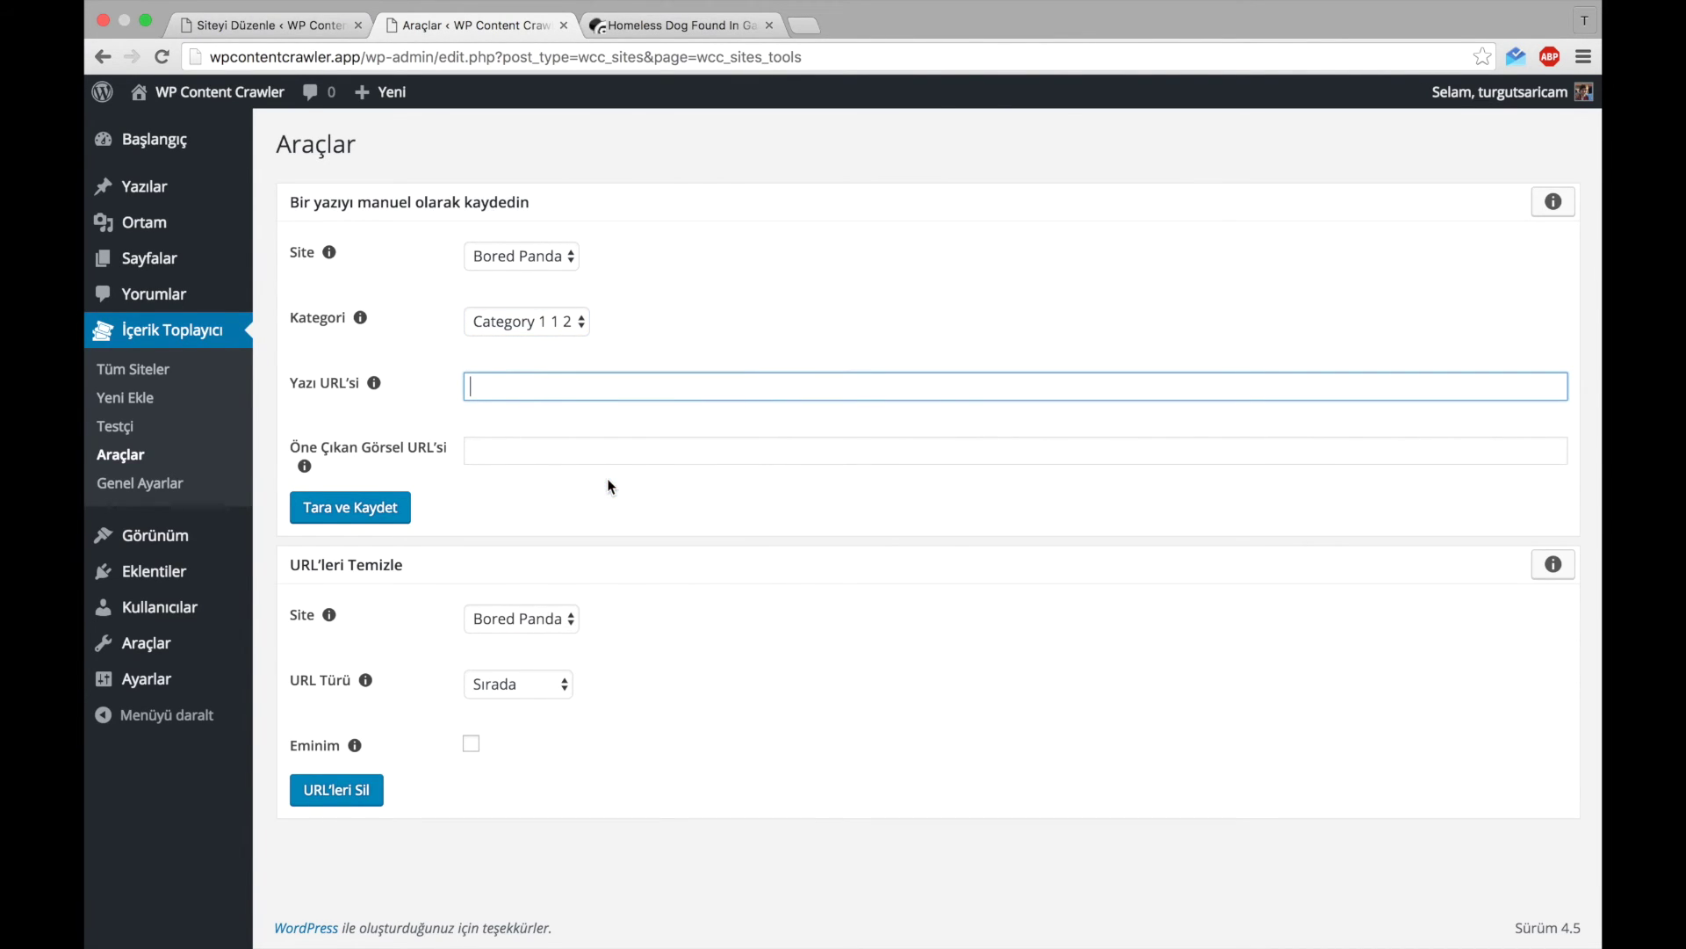
{"action": "left_click", "coordinate": [360, 505]}
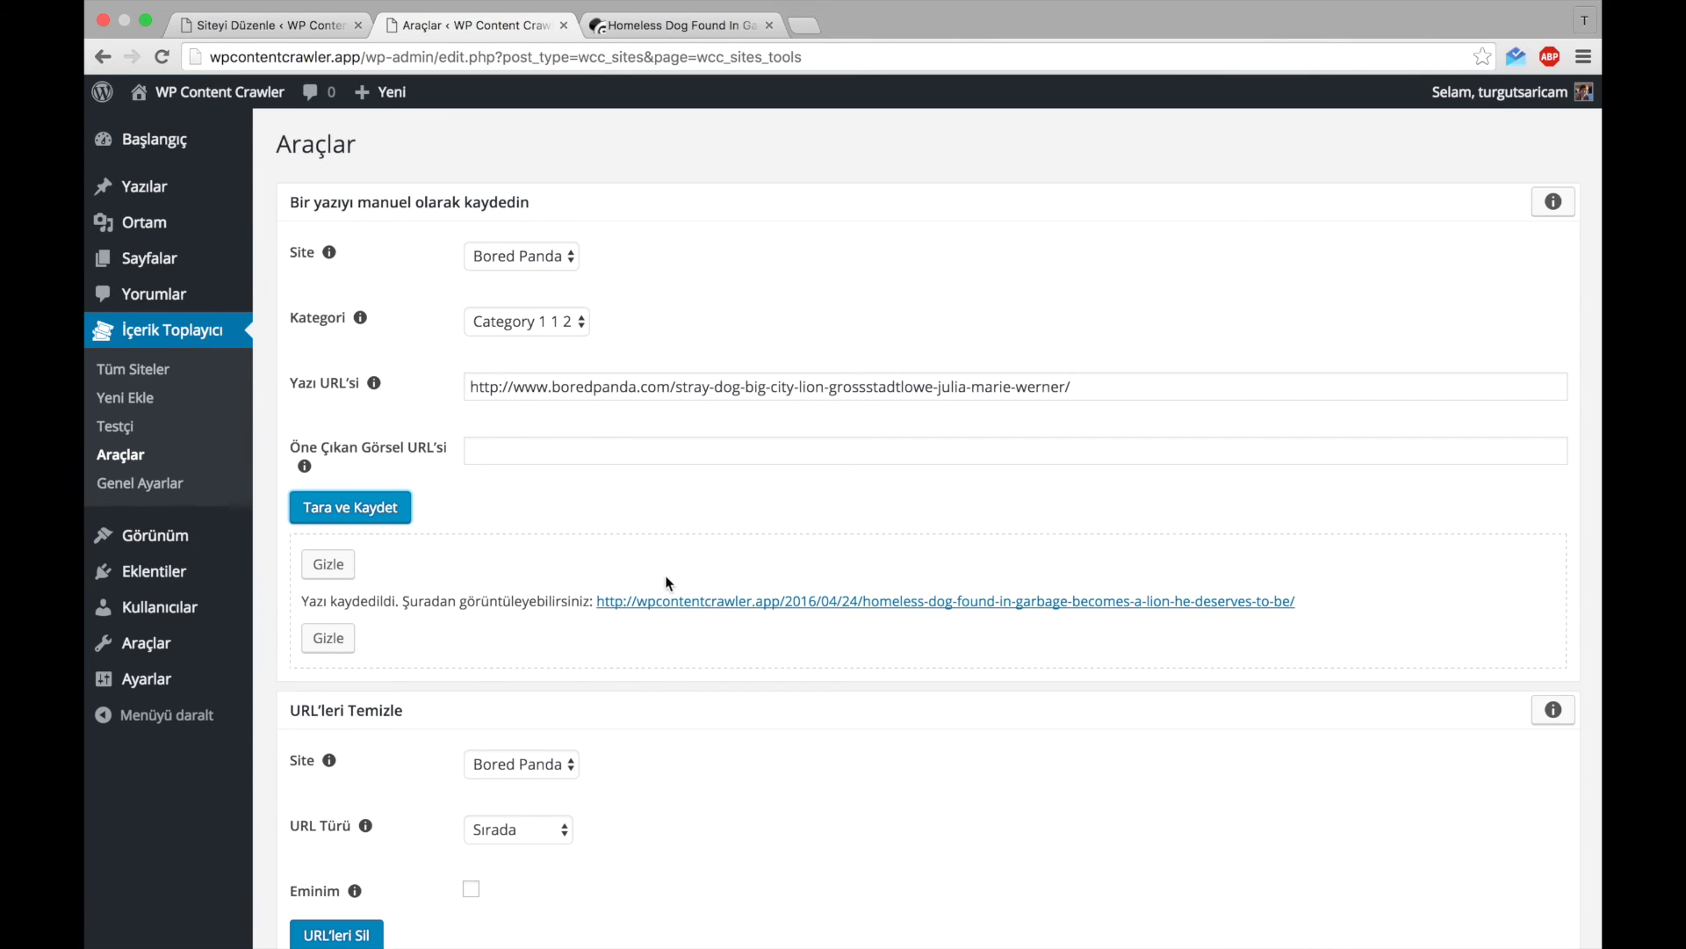
- Open the saved post in a separate browser tab, examine its title, featured image and content, and close it
{"action": "left_click", "coordinate": [684, 604], "text": "super"}
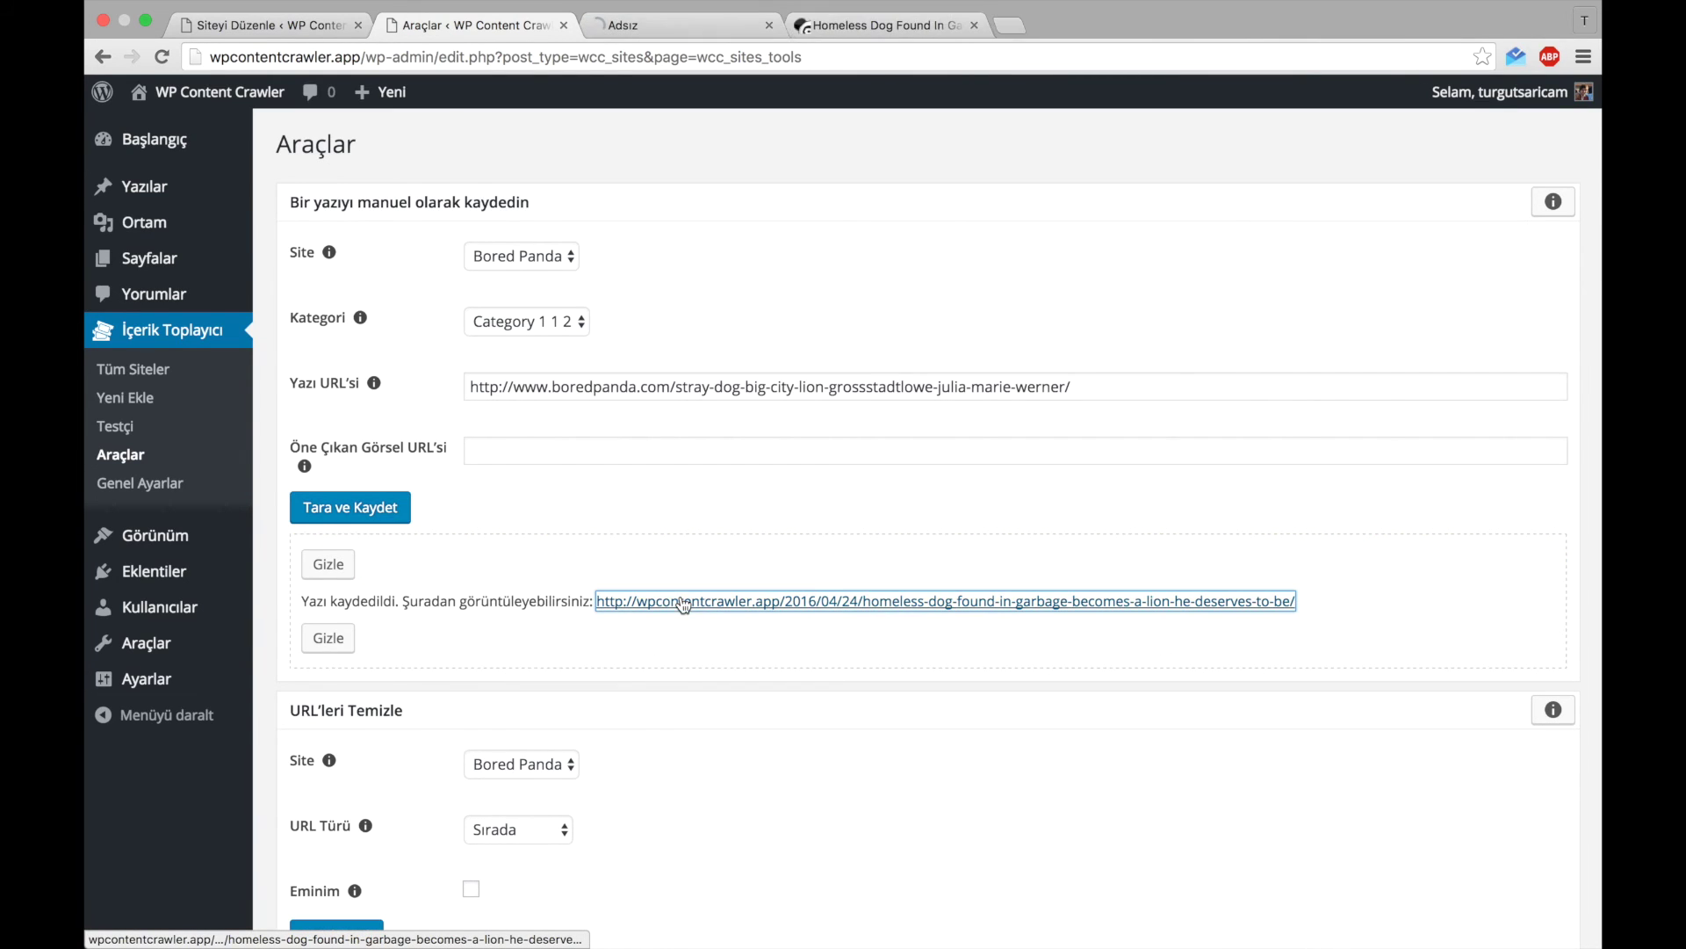
{"action": "left_click", "coordinate": [652, 25]}
{"action": "scroll", "coordinate": [599, 443], "scroll_direction": "down", "scroll_amount": 15}
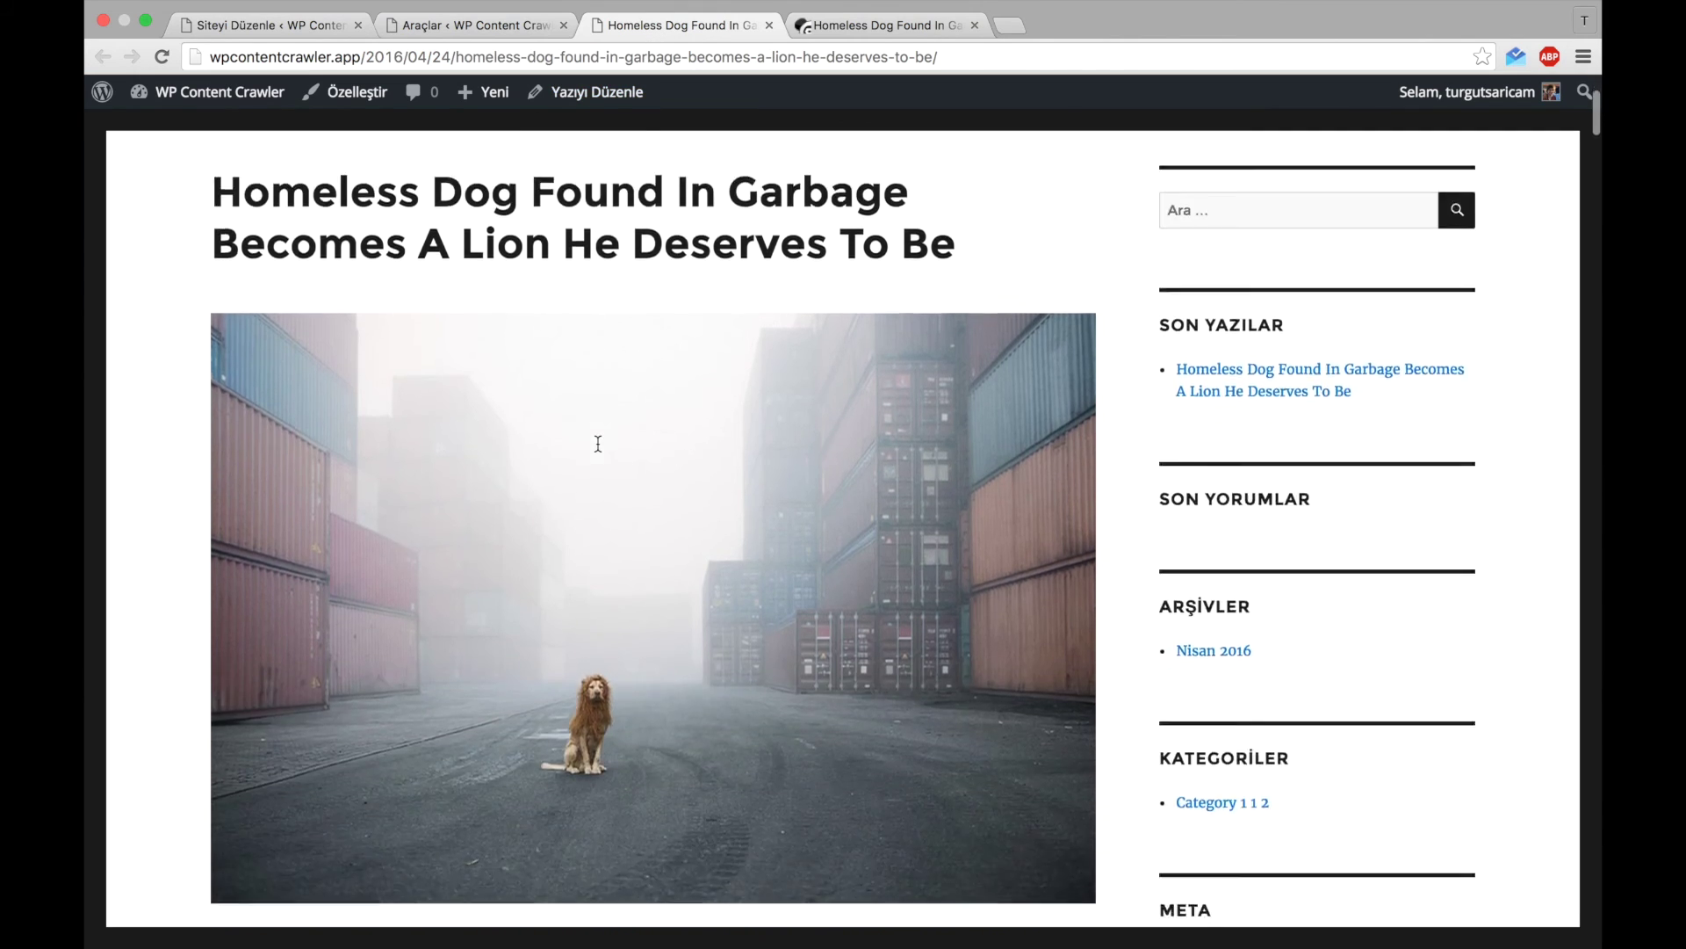
{"action": "scroll", "coordinate": [600, 450], "scroll_direction": "down", "scroll_amount": 20}
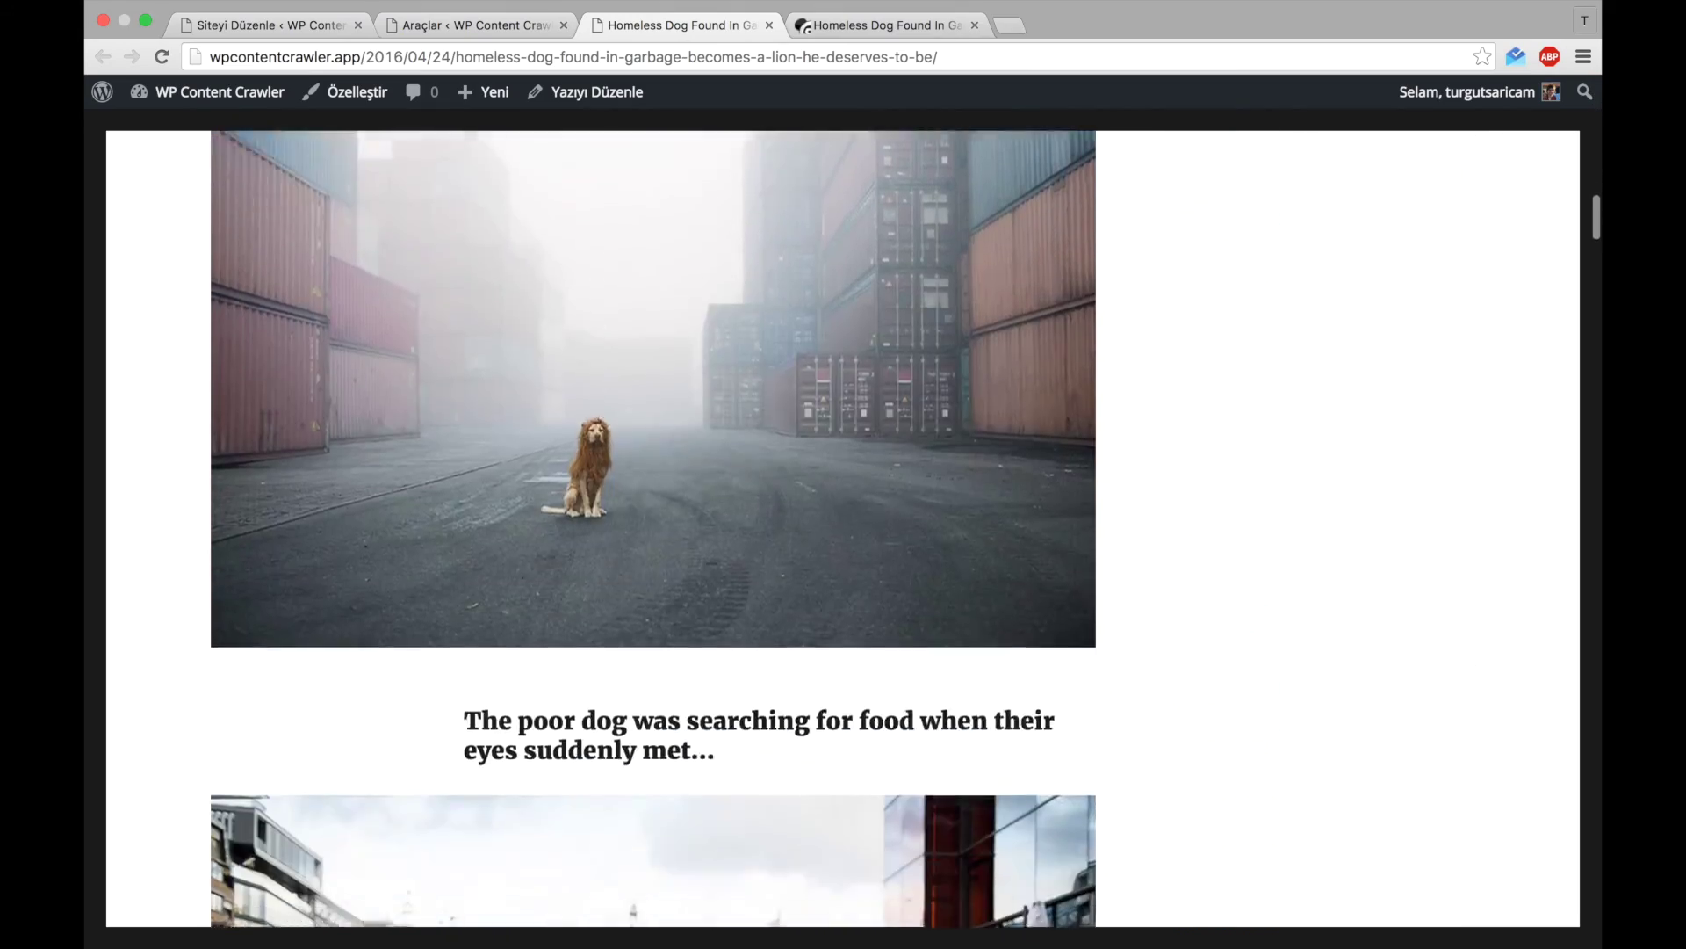
{"action": "scroll", "coordinate": [600, 452], "scroll_direction": "down", "scroll_amount": 15}
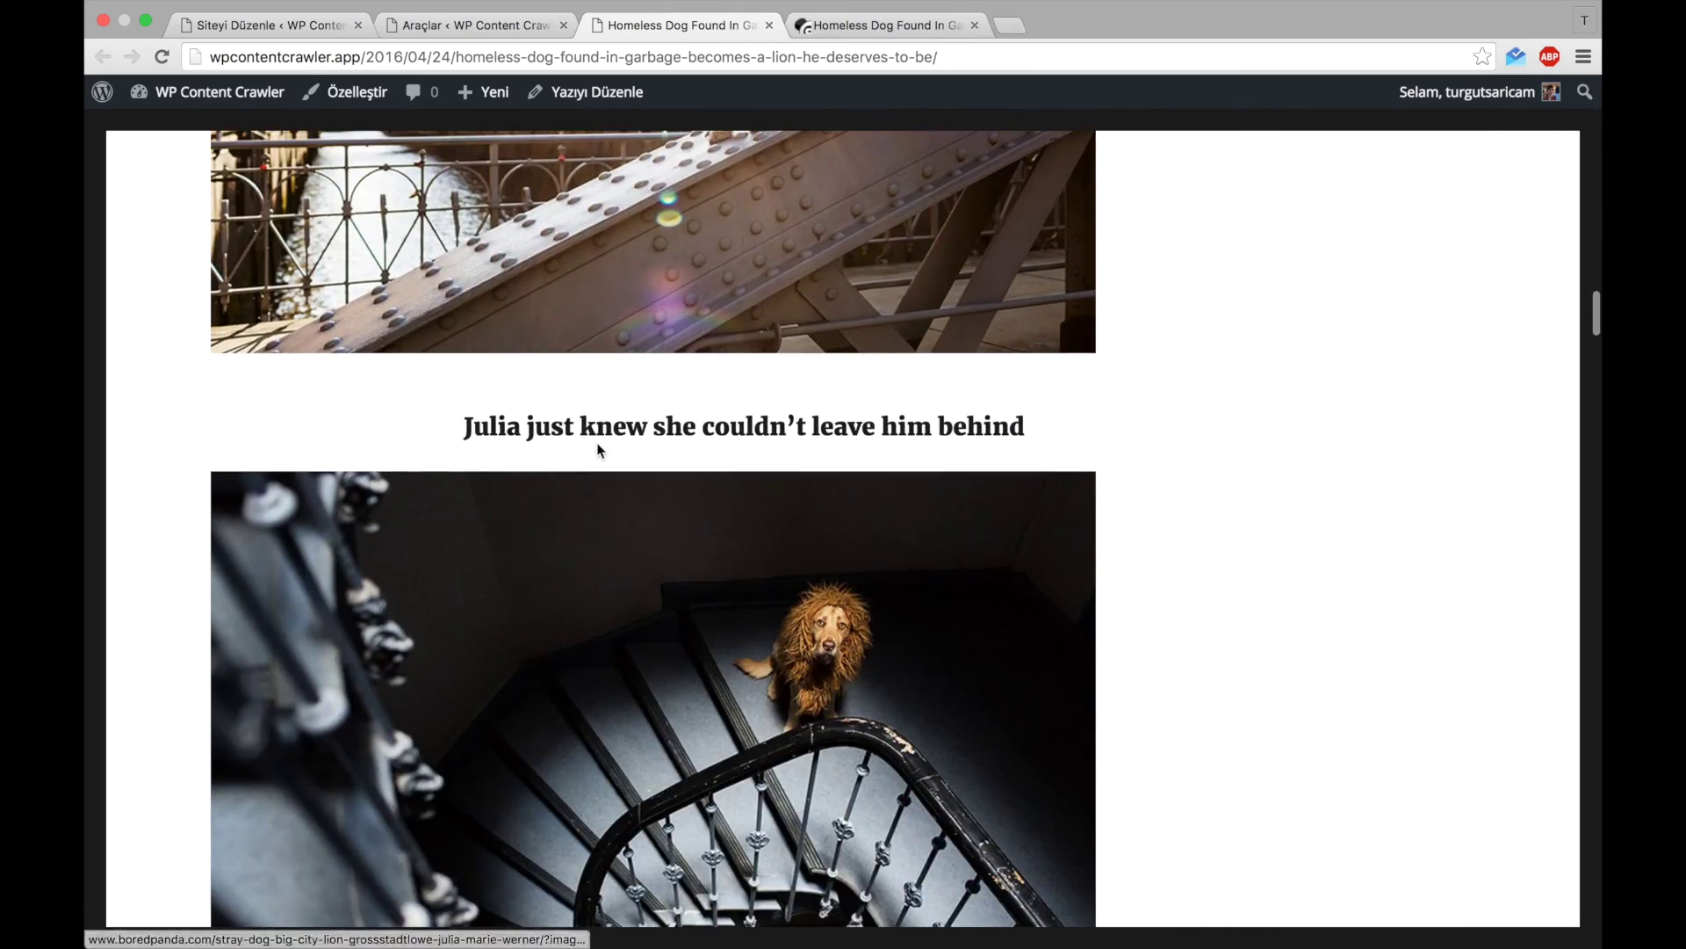
{"action": "scroll", "coordinate": [598, 444], "scroll_direction": "up", "scroll_amount": 20}
{"action": "scroll", "coordinate": [598, 448], "scroll_direction": "up", "scroll_amount": 5}
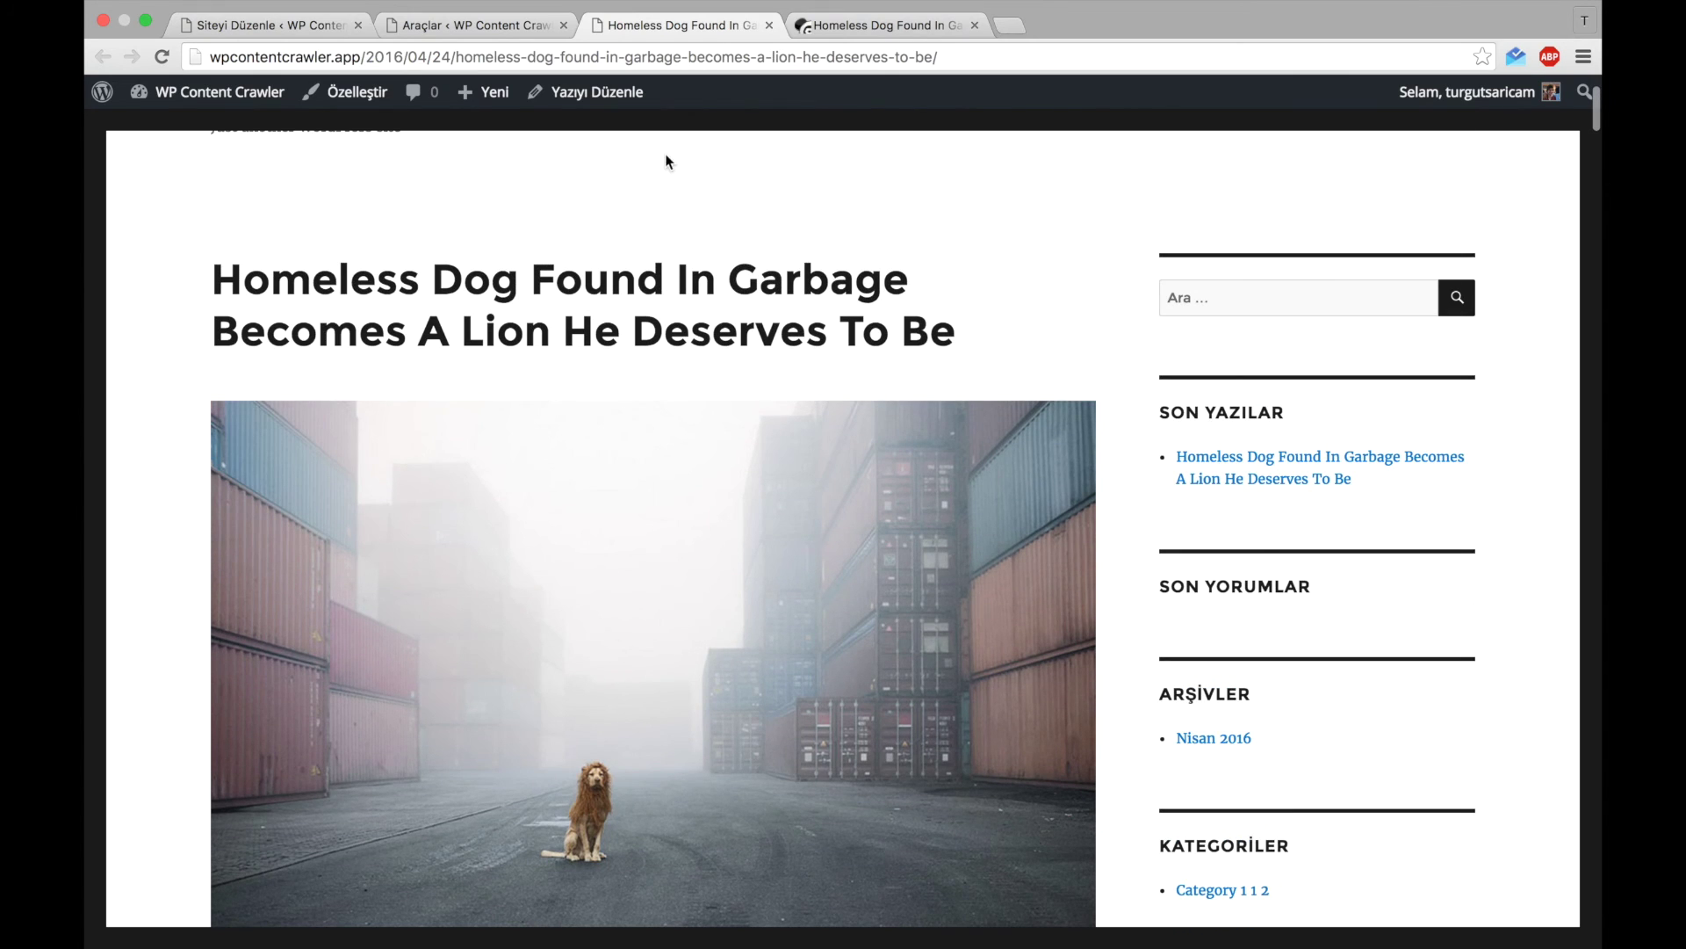
{"action": "left_click", "coordinate": [769, 26]}
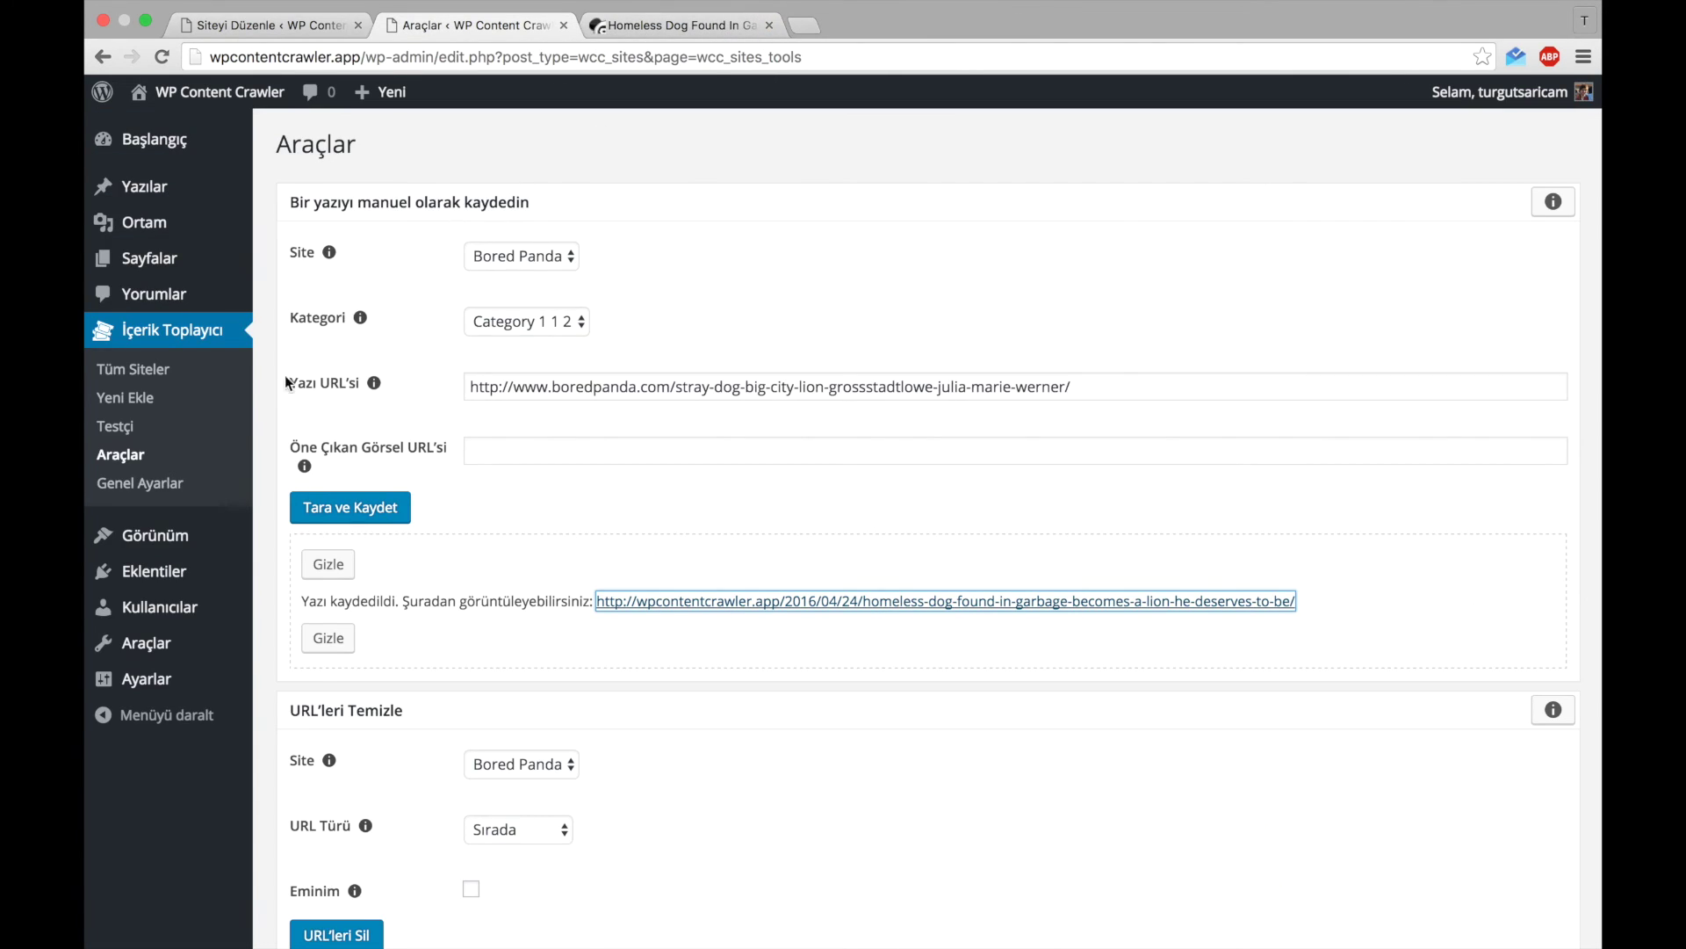
- Enable scheduling in the plugin's general settings, set the post adding frequency to "Dakikada bir" and save the changes
{"action": "left_click", "coordinate": [174, 483]}
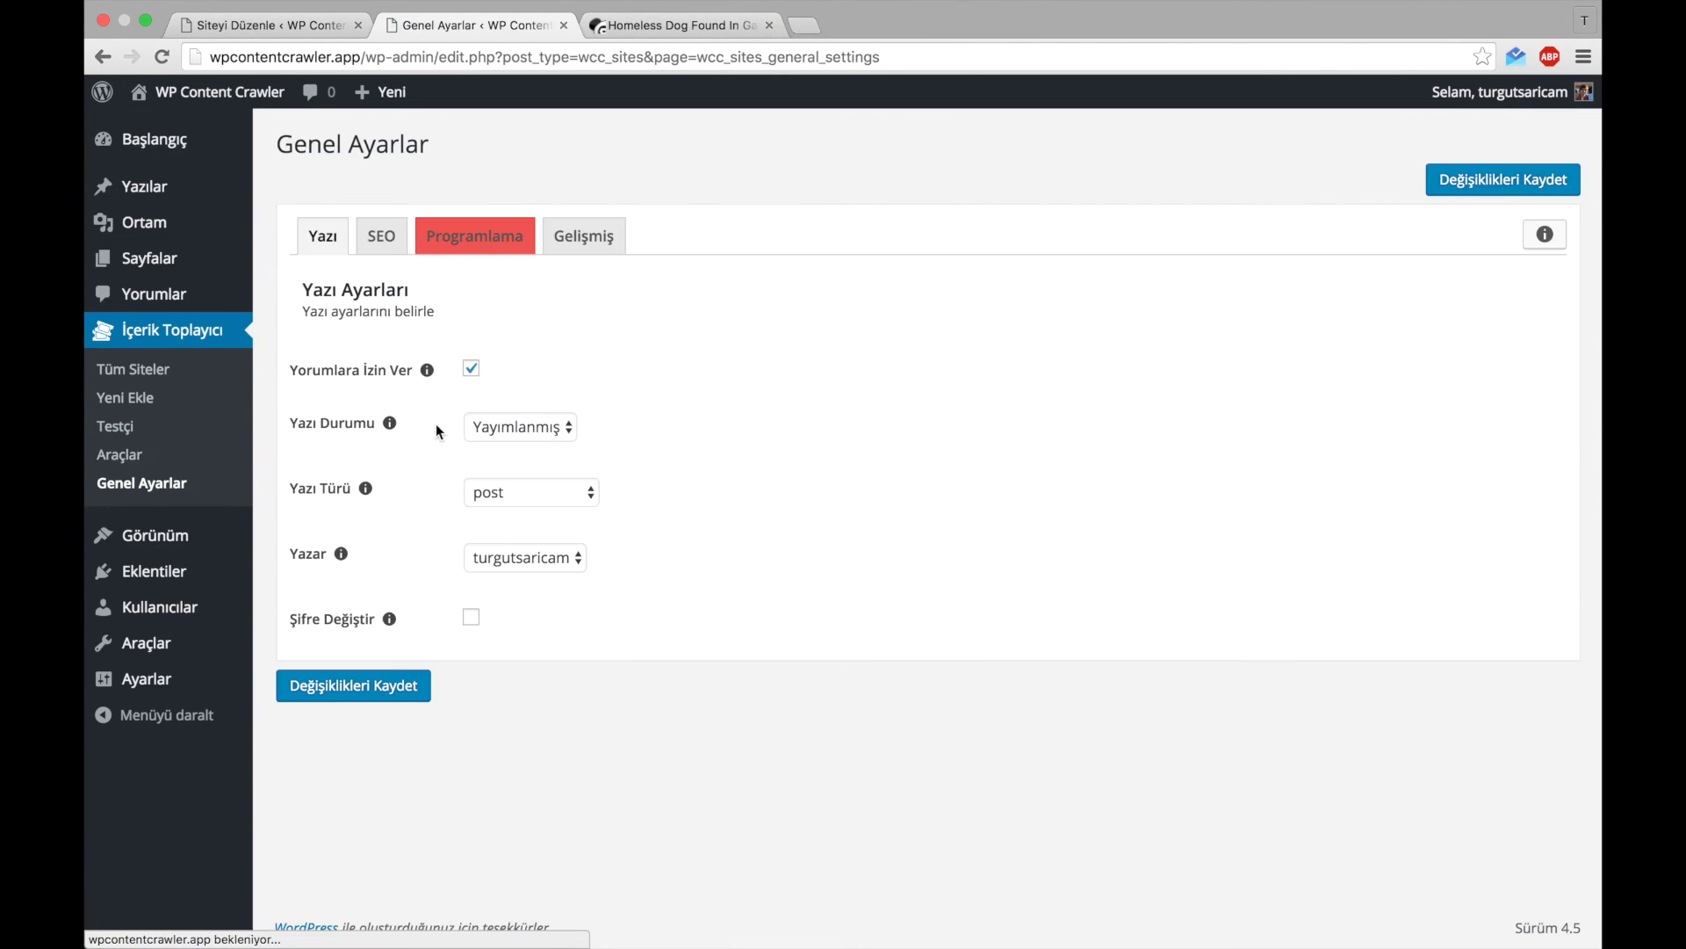
{"action": "left_click", "coordinate": [483, 244]}
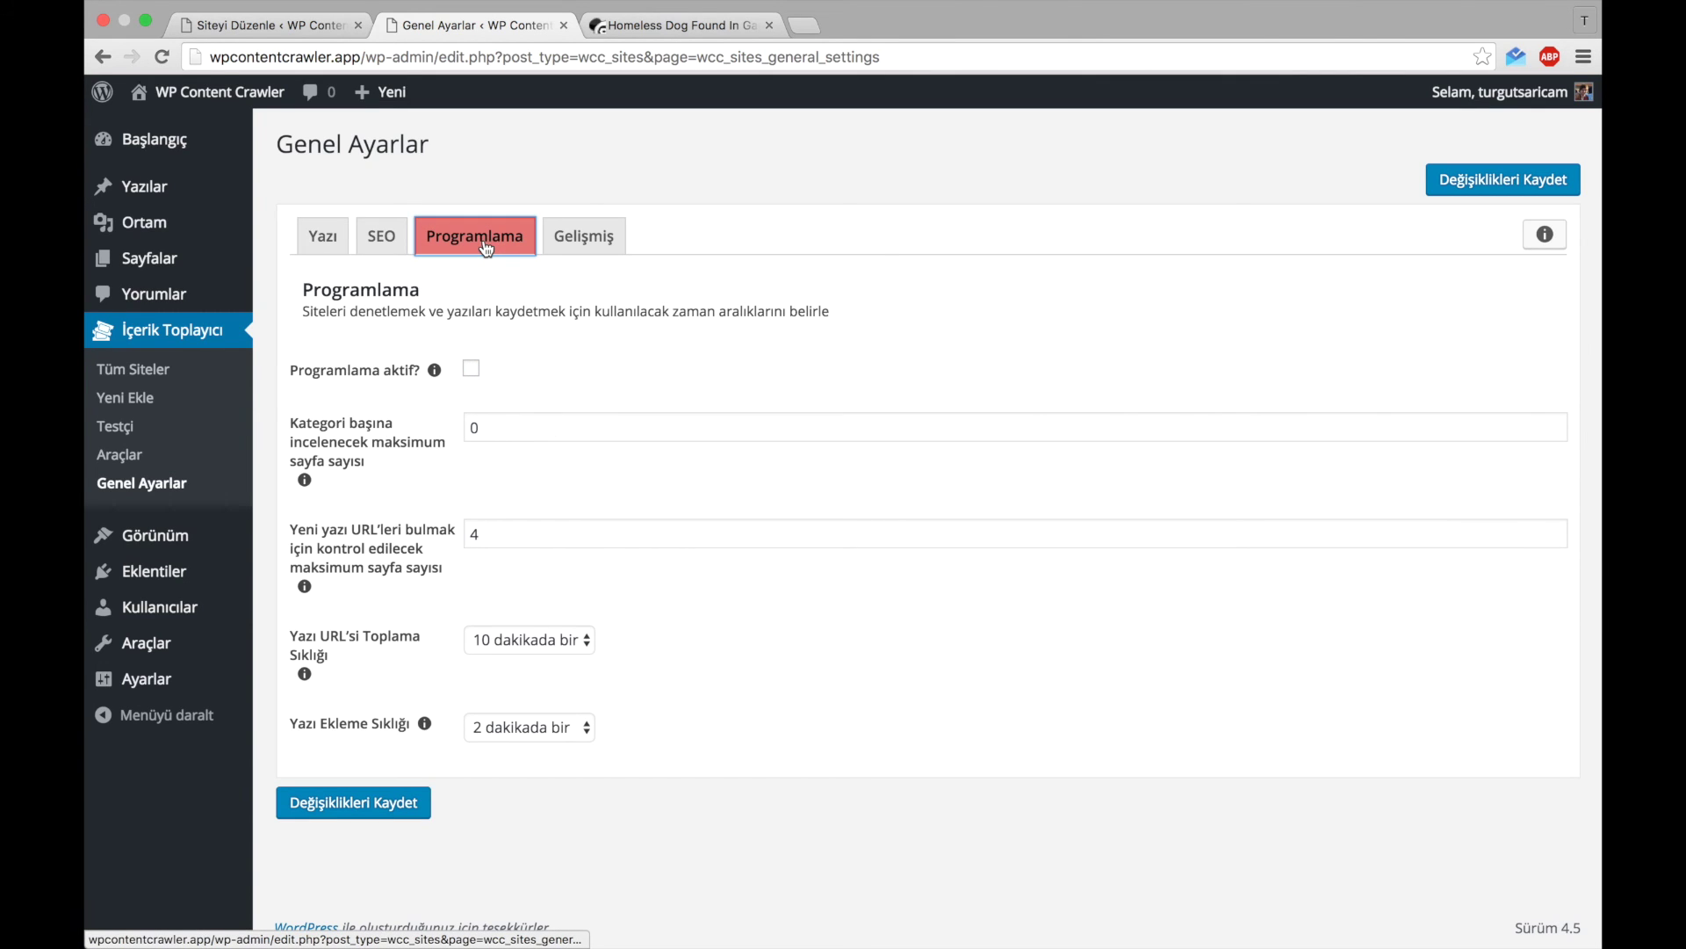
{"action": "left_click", "coordinate": [382, 369]}
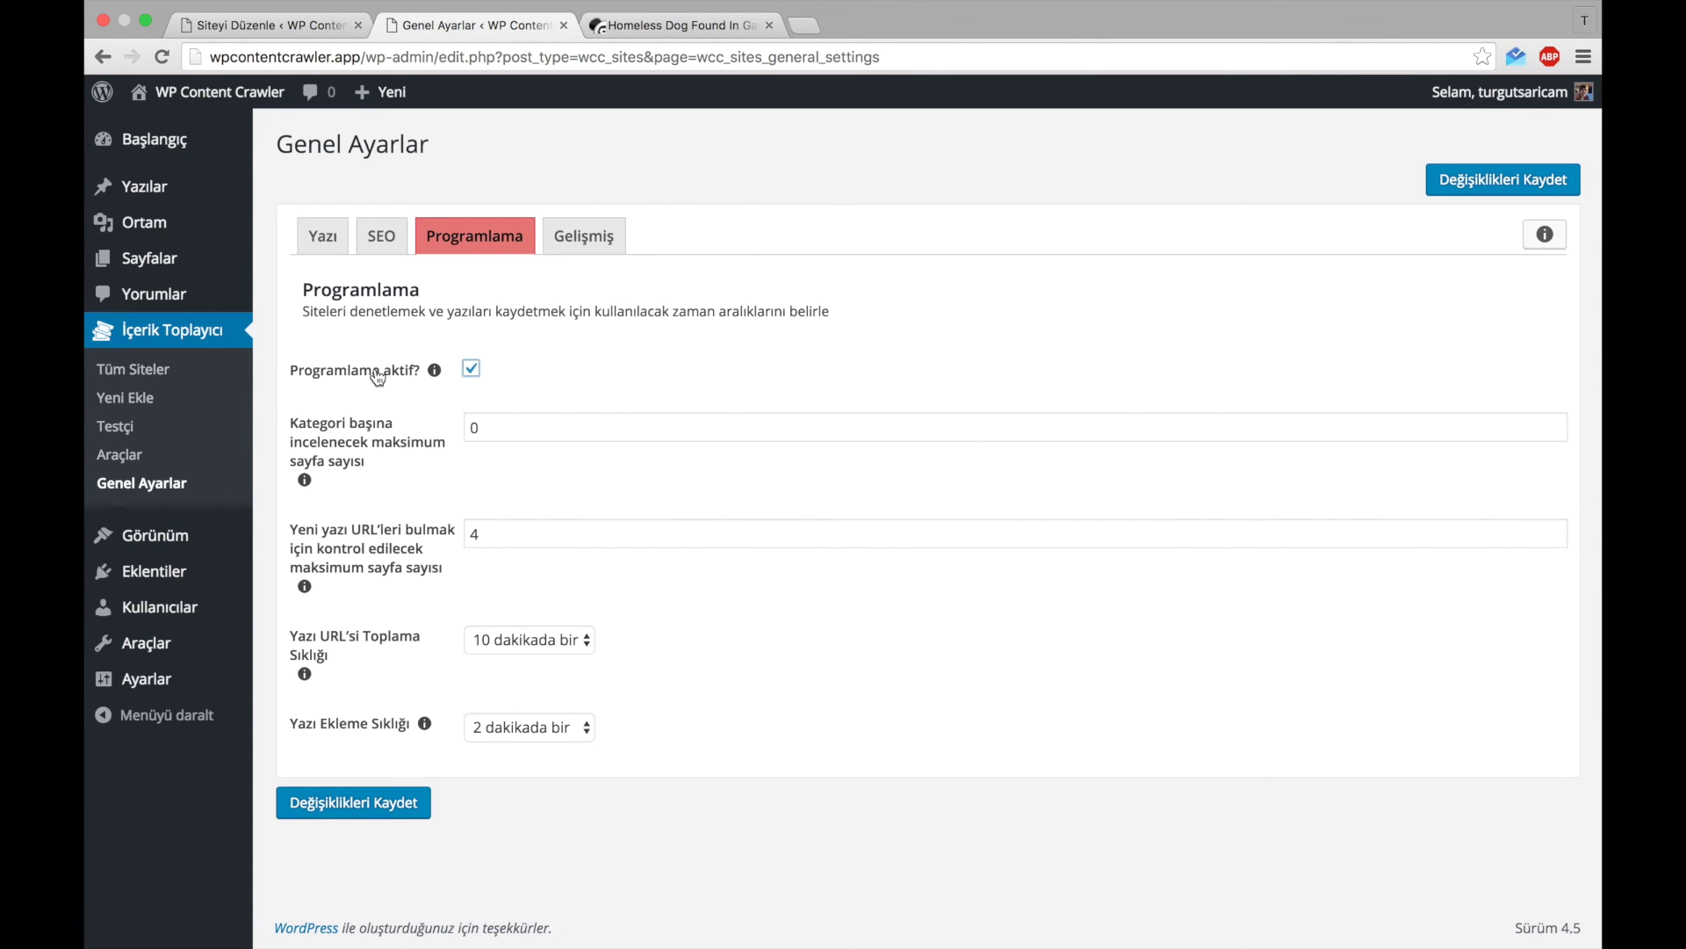
{"action": "left_click", "coordinate": [532, 726]}
{"action": "key", "text": "Up"}
{"action": "key", "text": "Return"}
{"action": "left_click", "coordinate": [380, 807]}
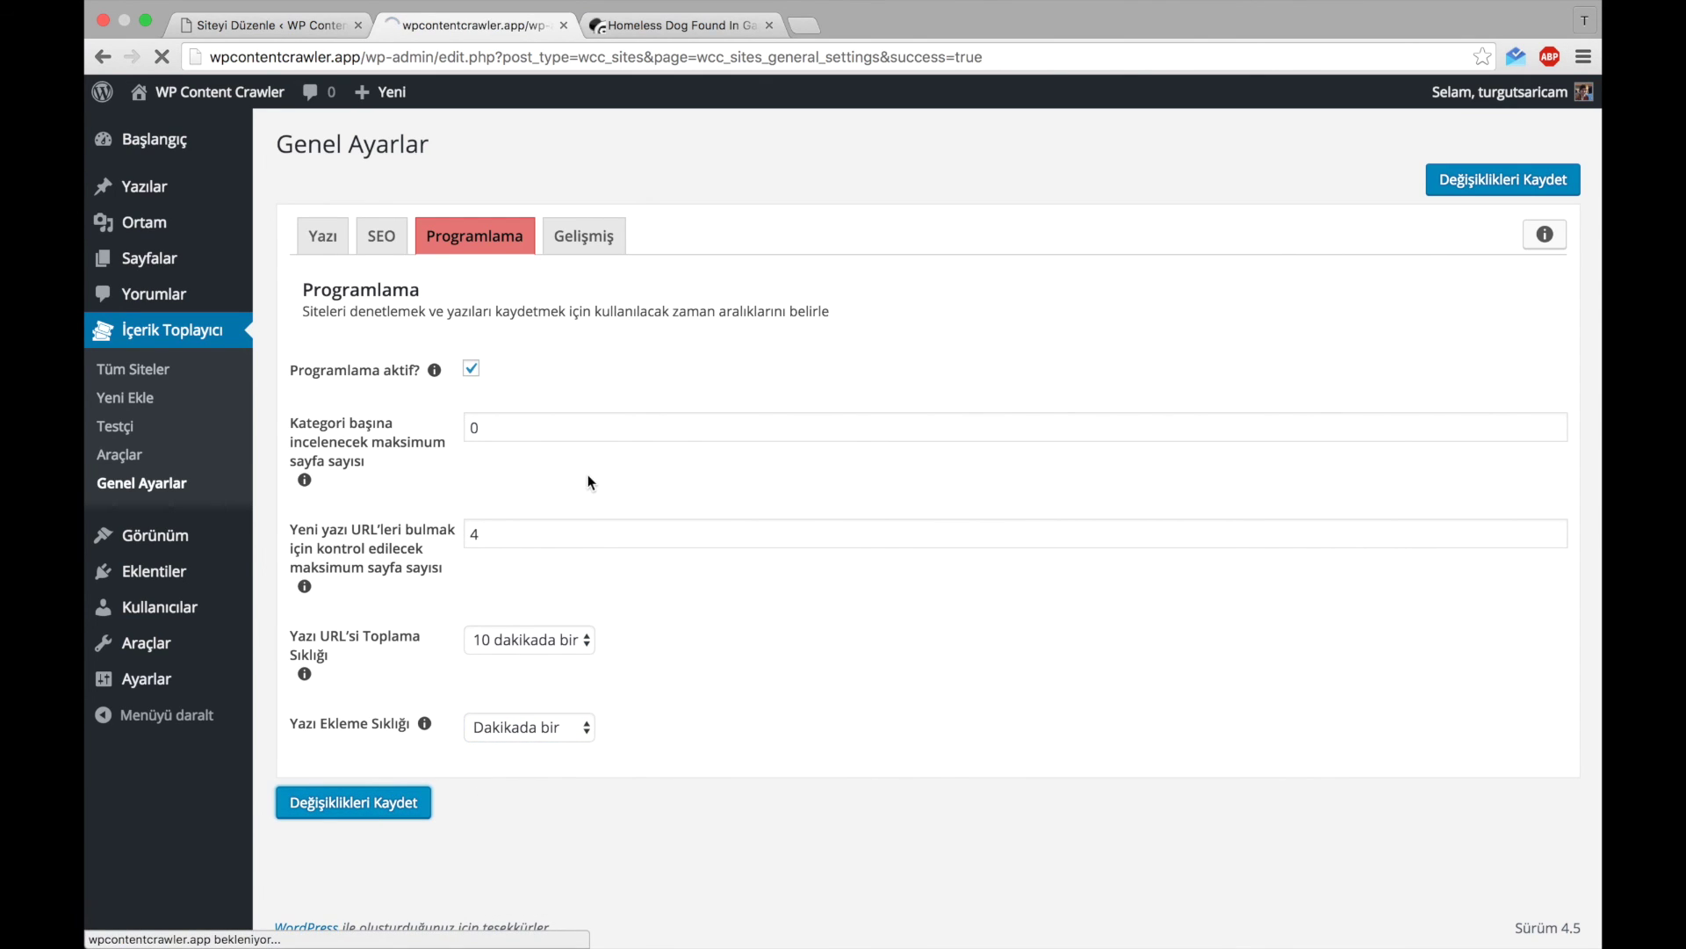
- Open the list of all crawler sites
{"action": "left_click", "coordinate": [203, 377]}
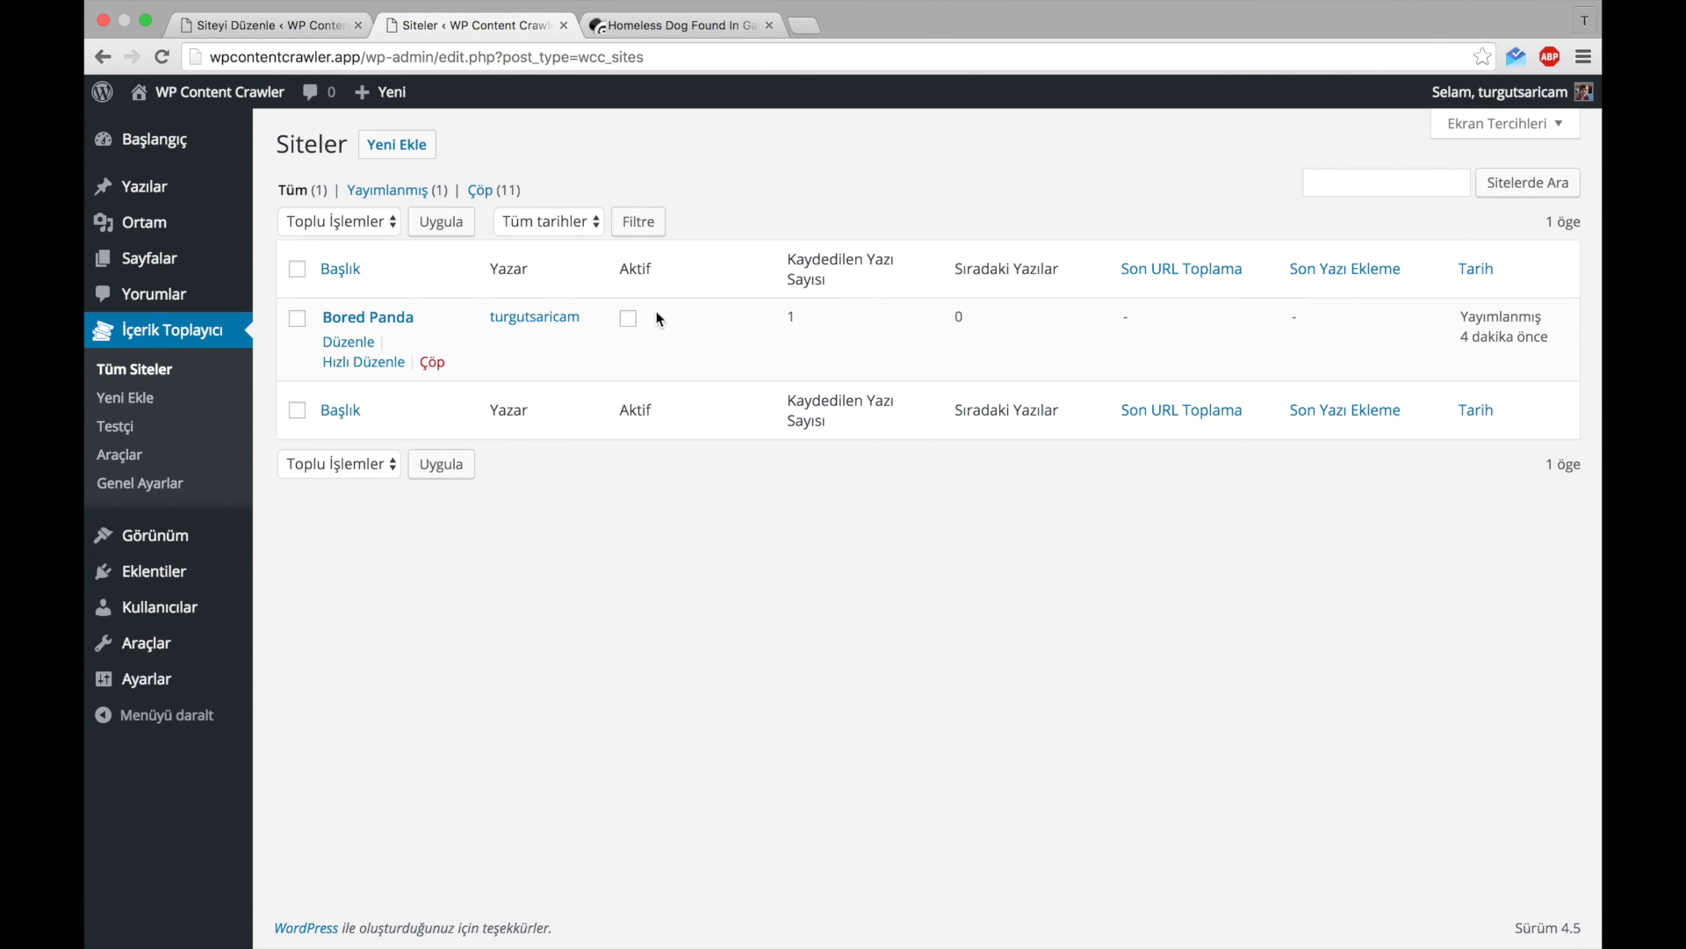